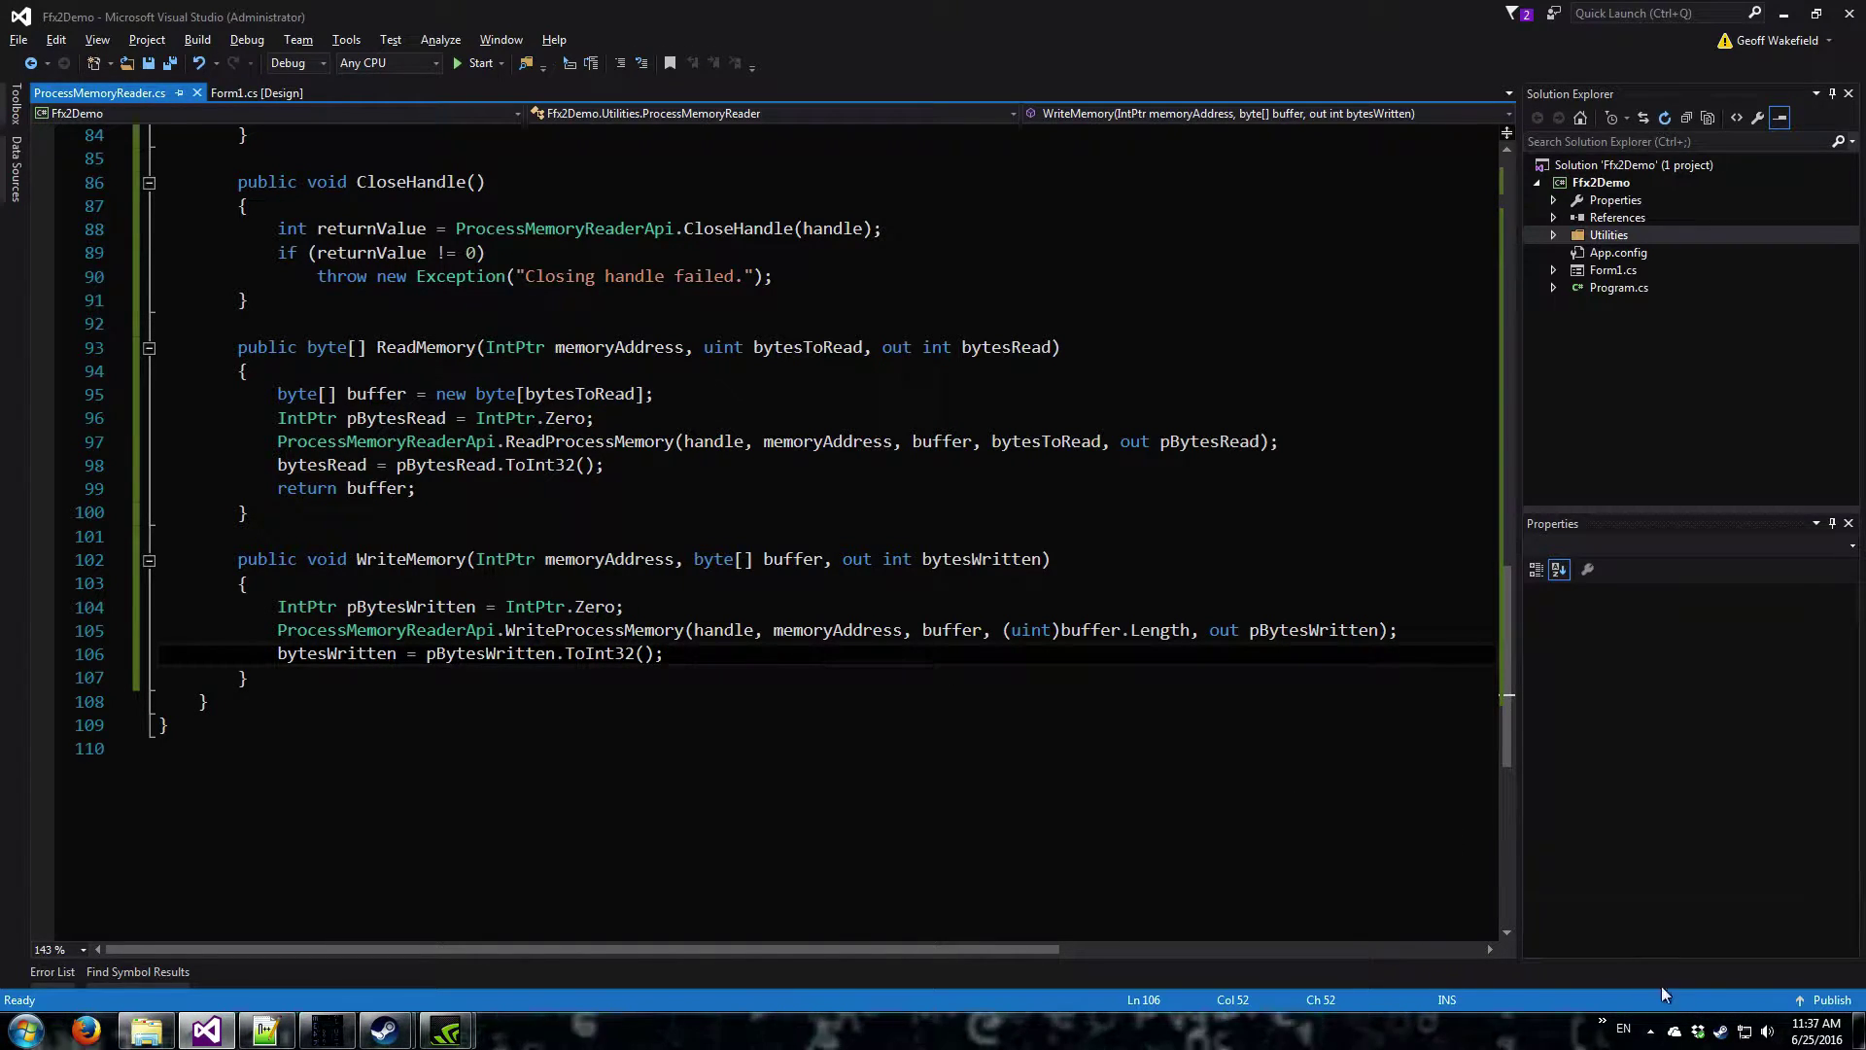
# - Launch FINAL FANTASY X/X-2 HD Remaster from Steam, start Final Fantasy X-2, and move its window clear of the lower screen area
pyautogui.rightClick(1720, 1032)
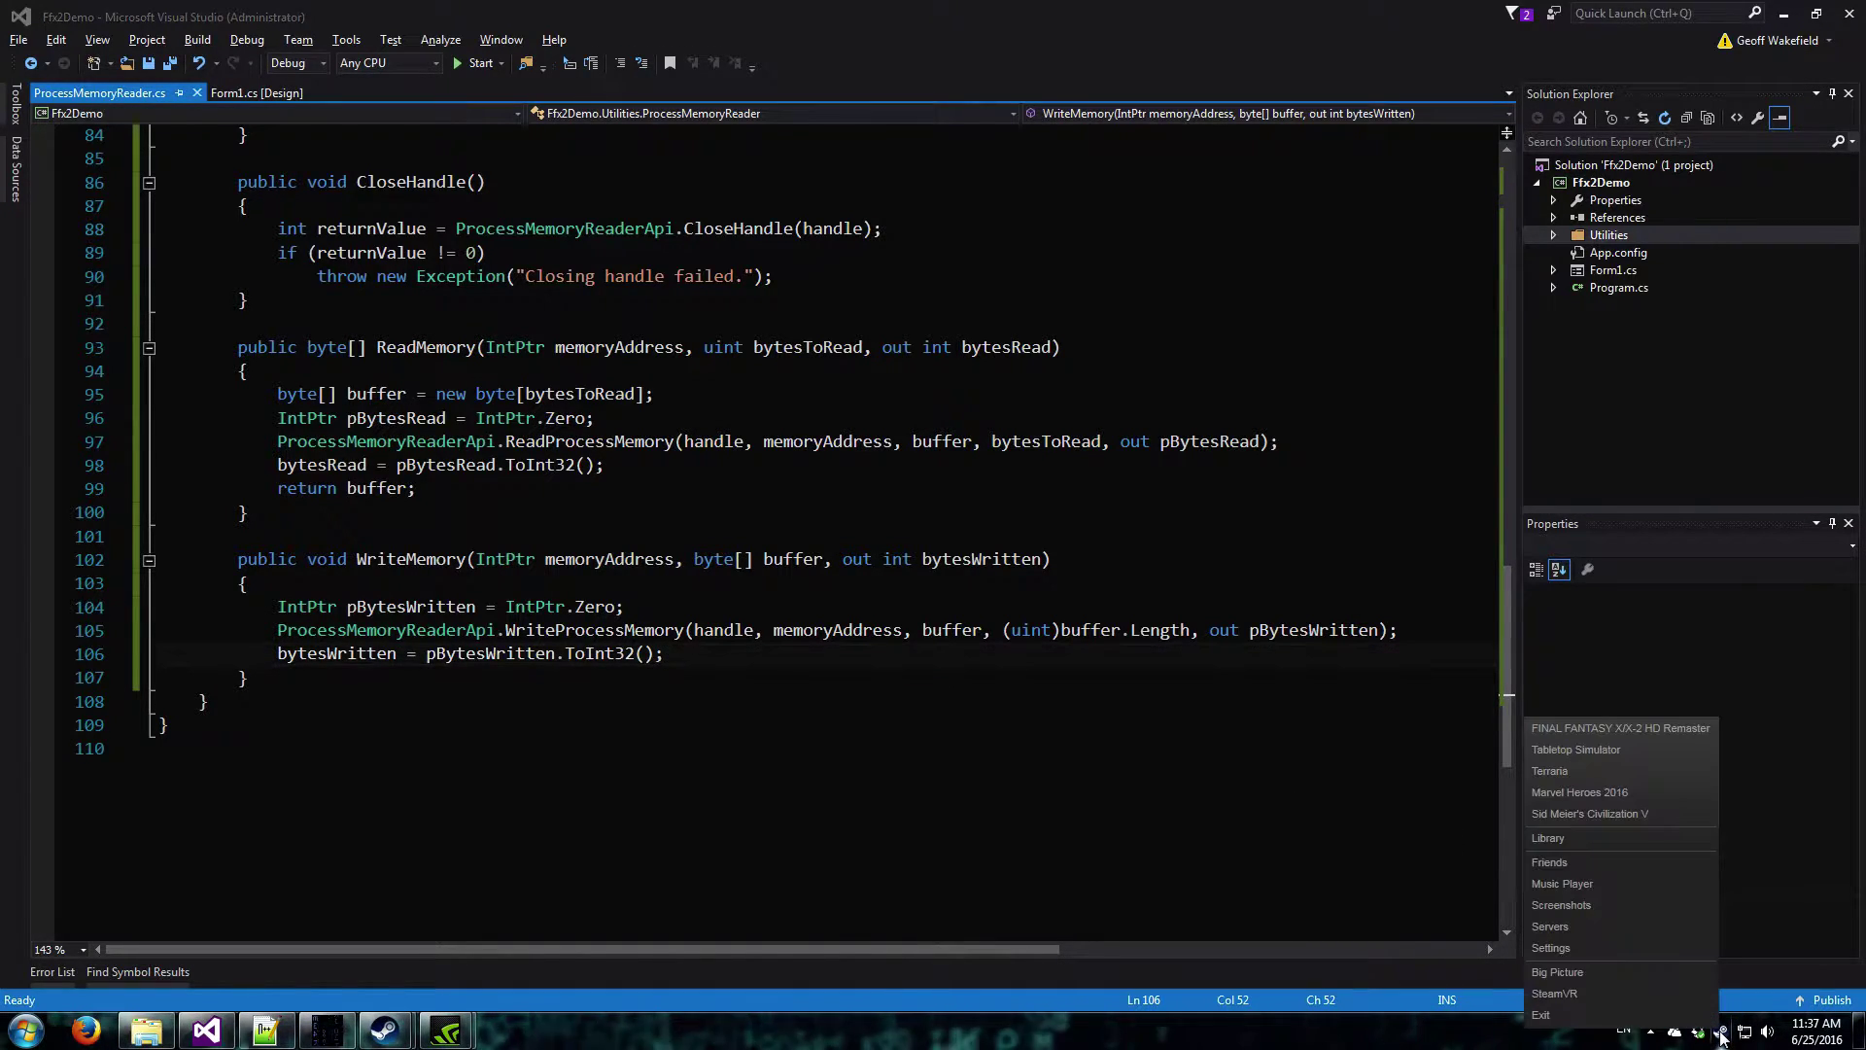
pyautogui.click(1641, 727)
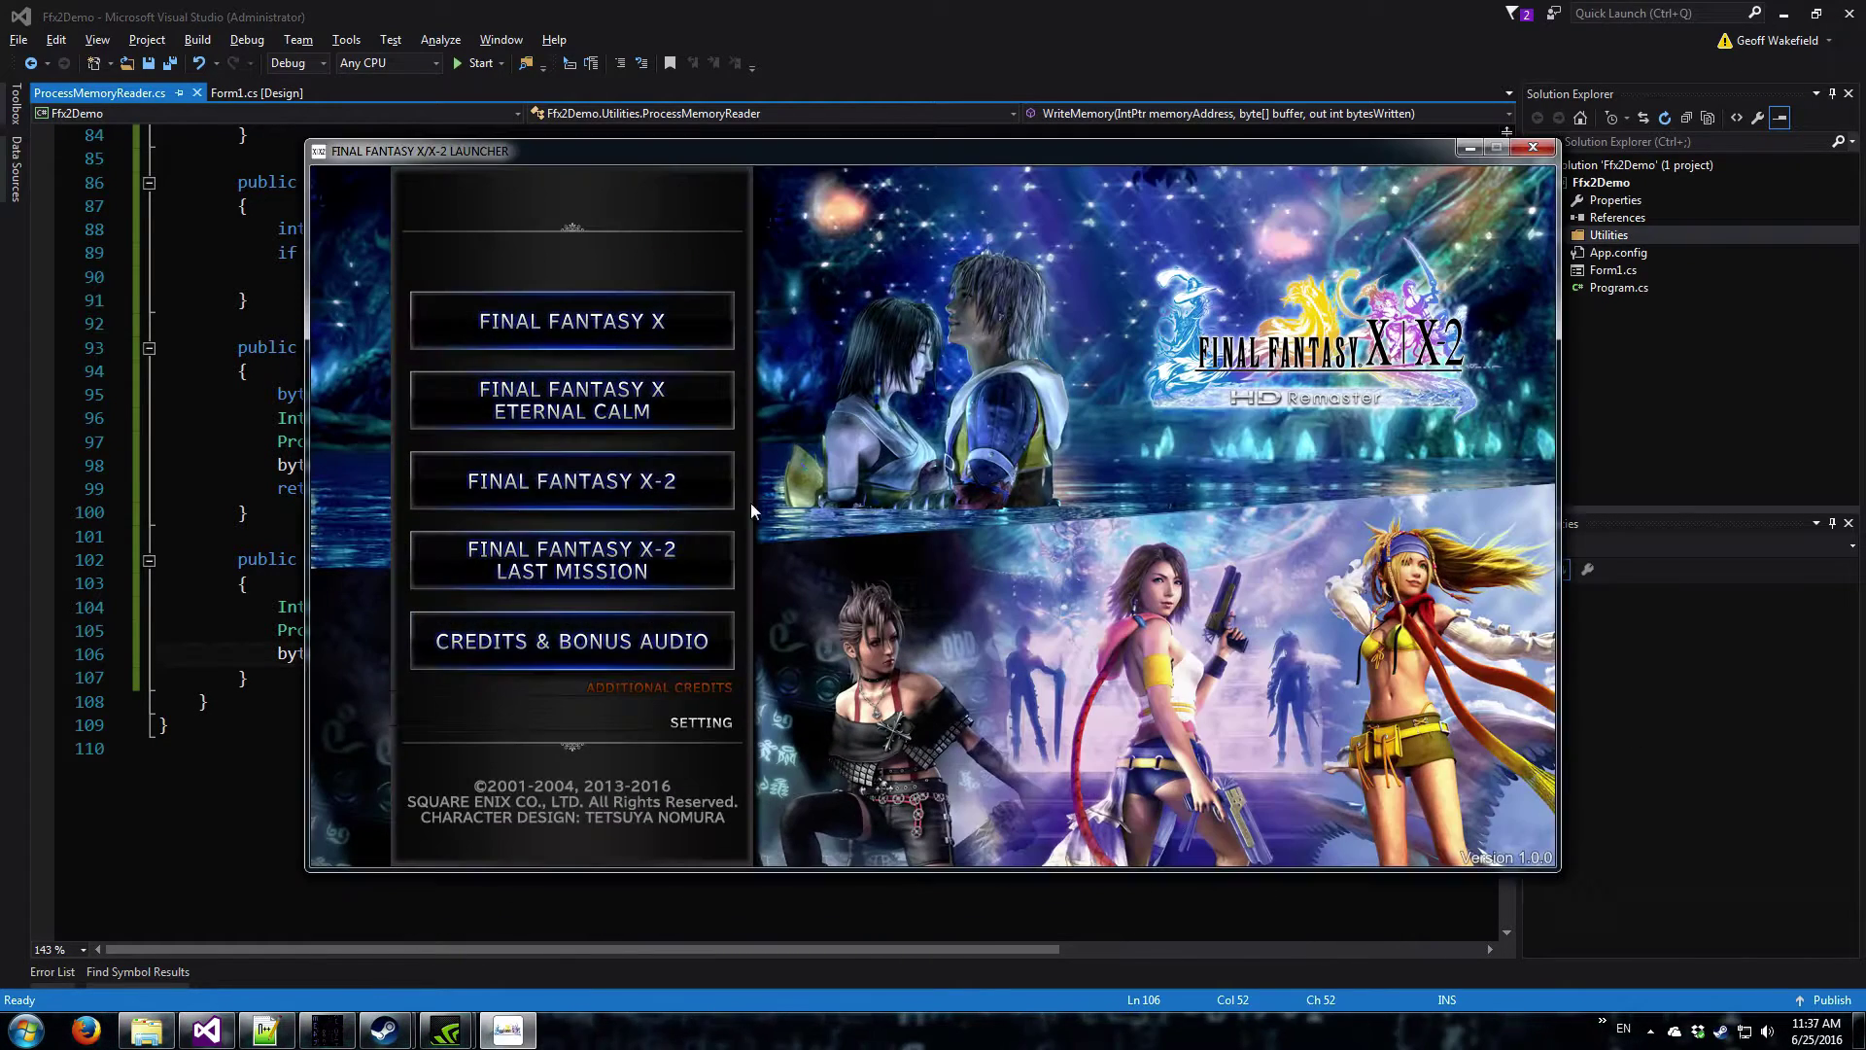
pyautogui.click(581, 482)
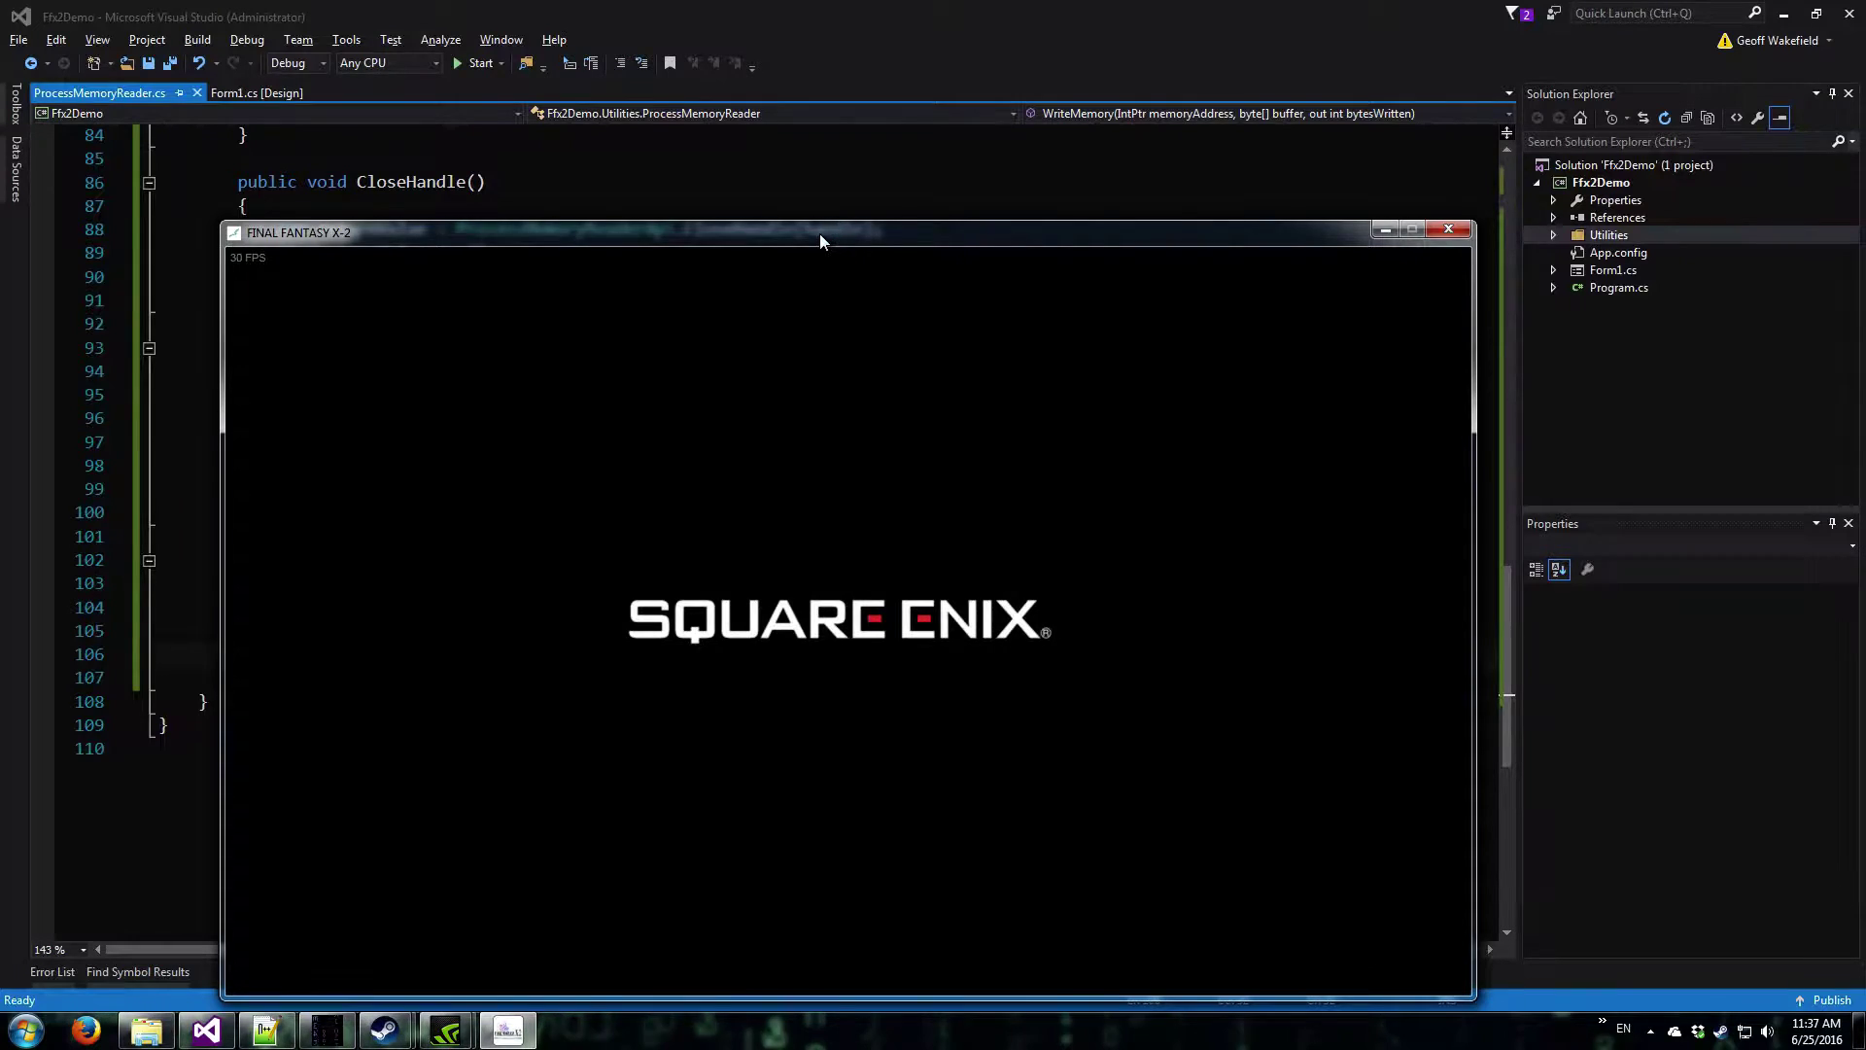
pyautogui.moveTo(819, 241); pyautogui.dragTo(645, 44)
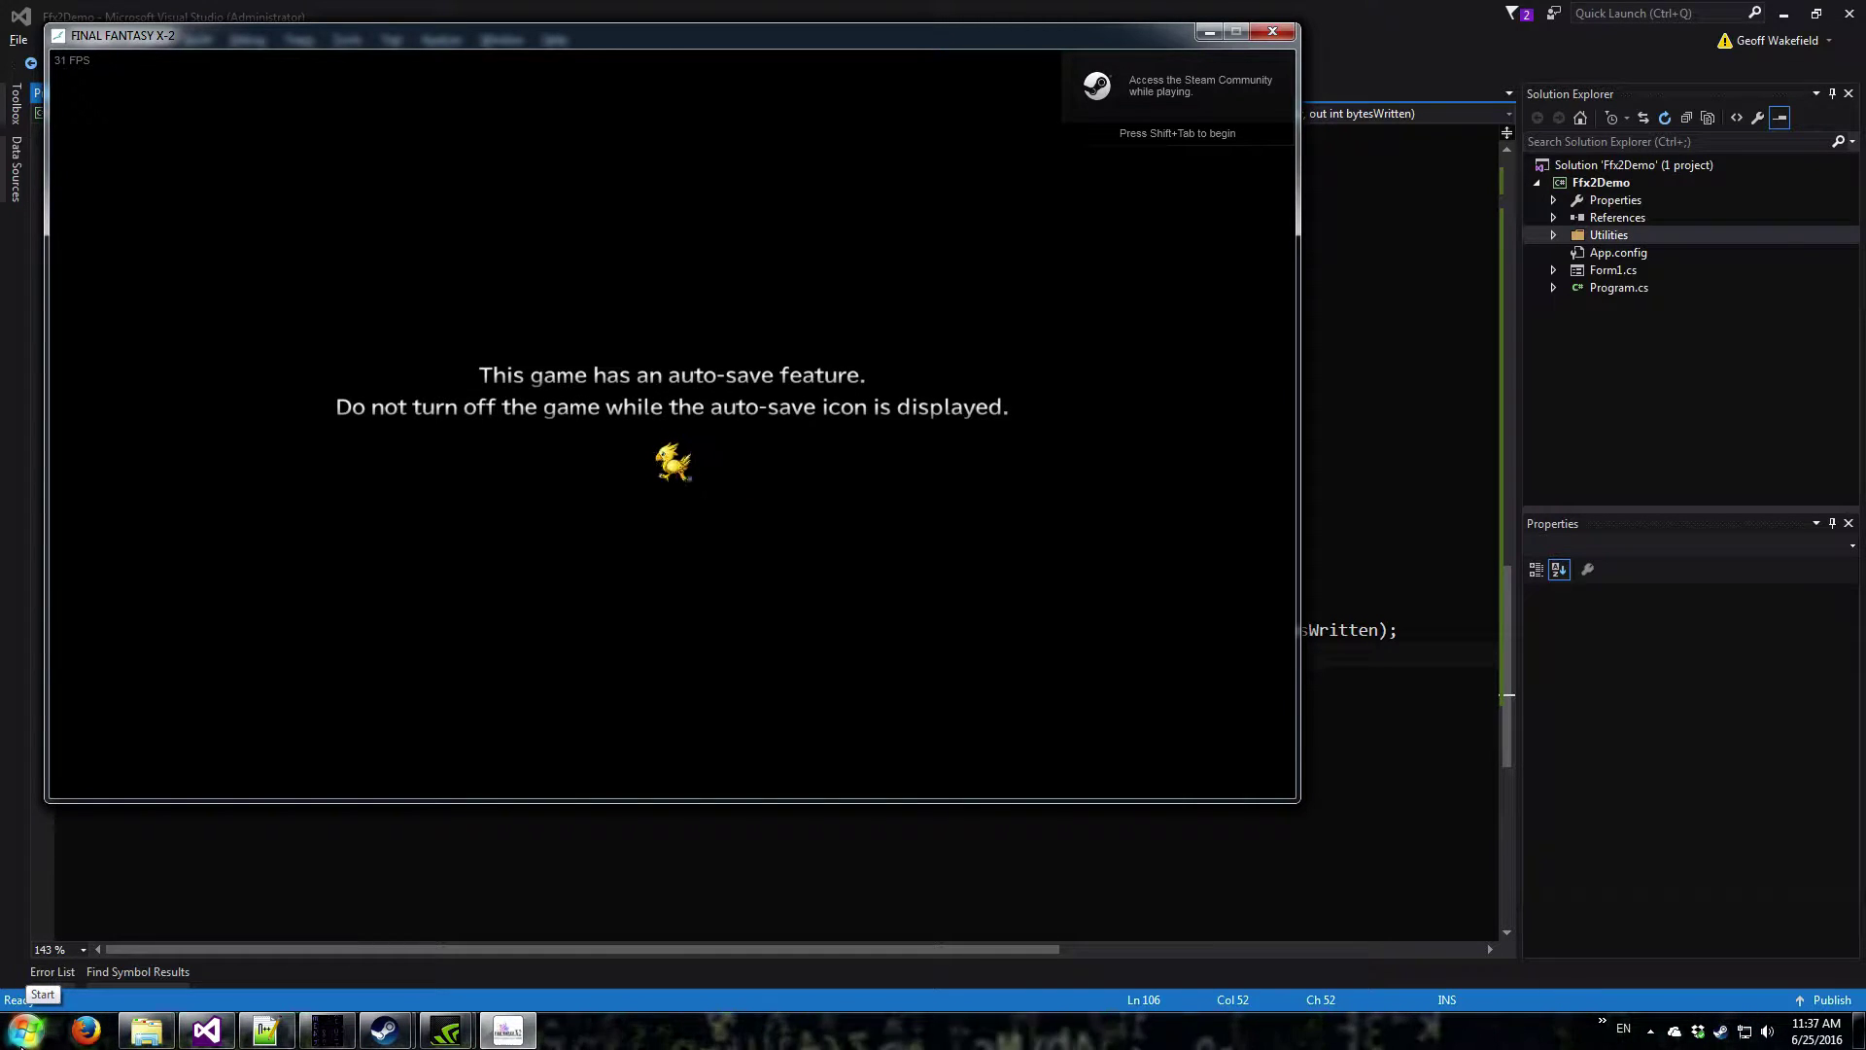
# - Start ArtMoney, dismiss its startup notice, and place its window beside the game so both can be used
pyautogui.click(25, 1028)
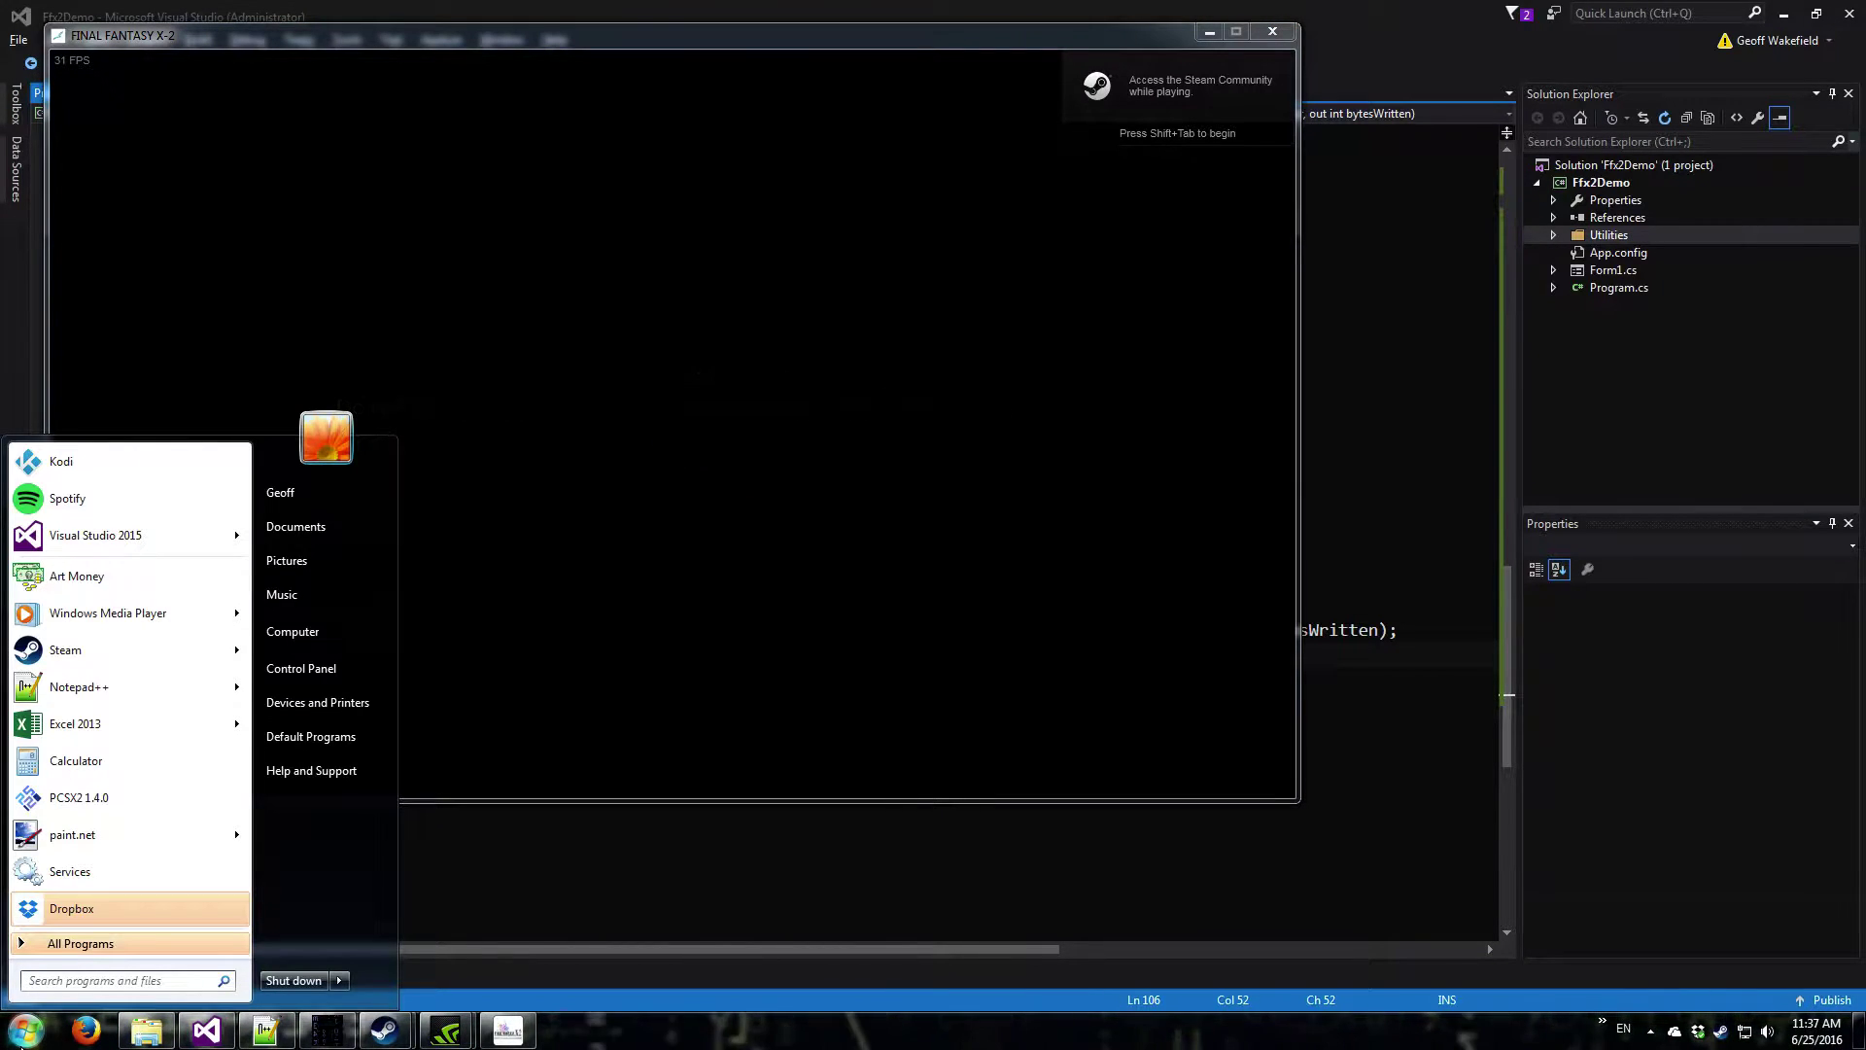
pyautogui.click(78, 577)
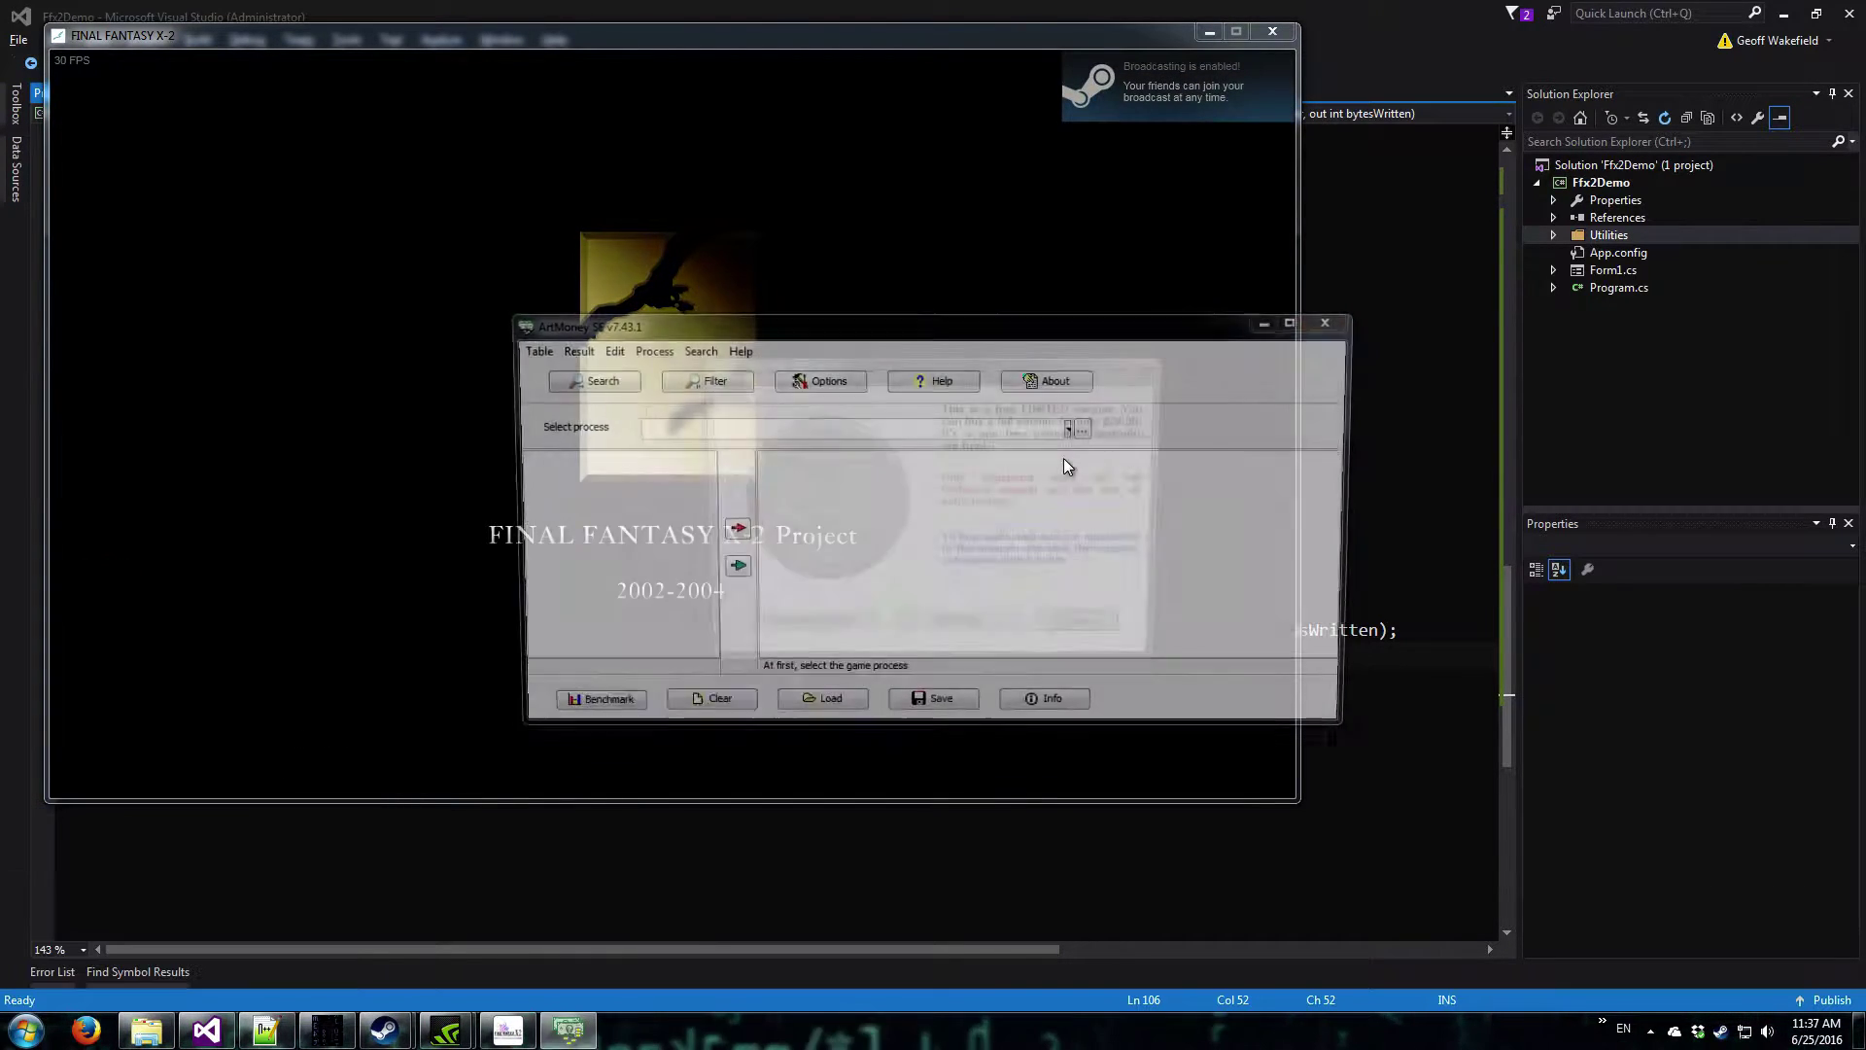
pyautogui.click(1086, 632)
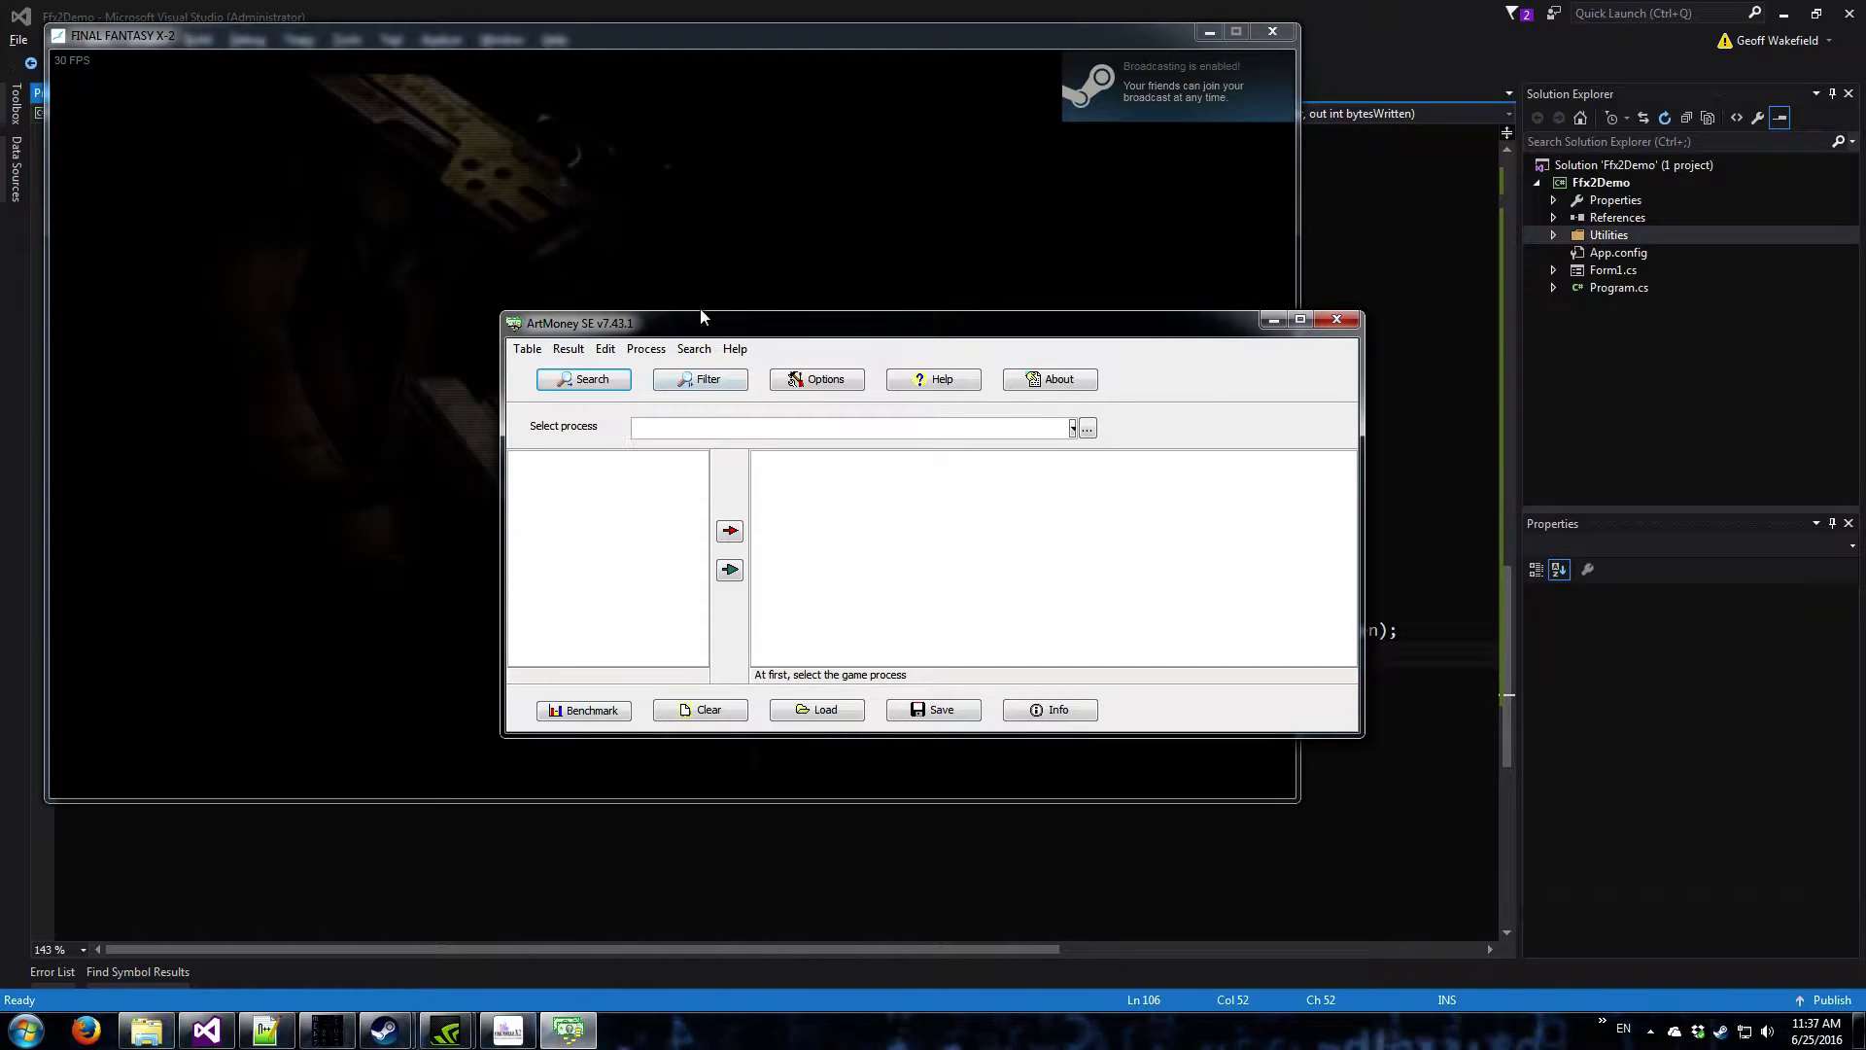
pyautogui.moveTo(701, 325); pyautogui.dragTo(1192, 573)
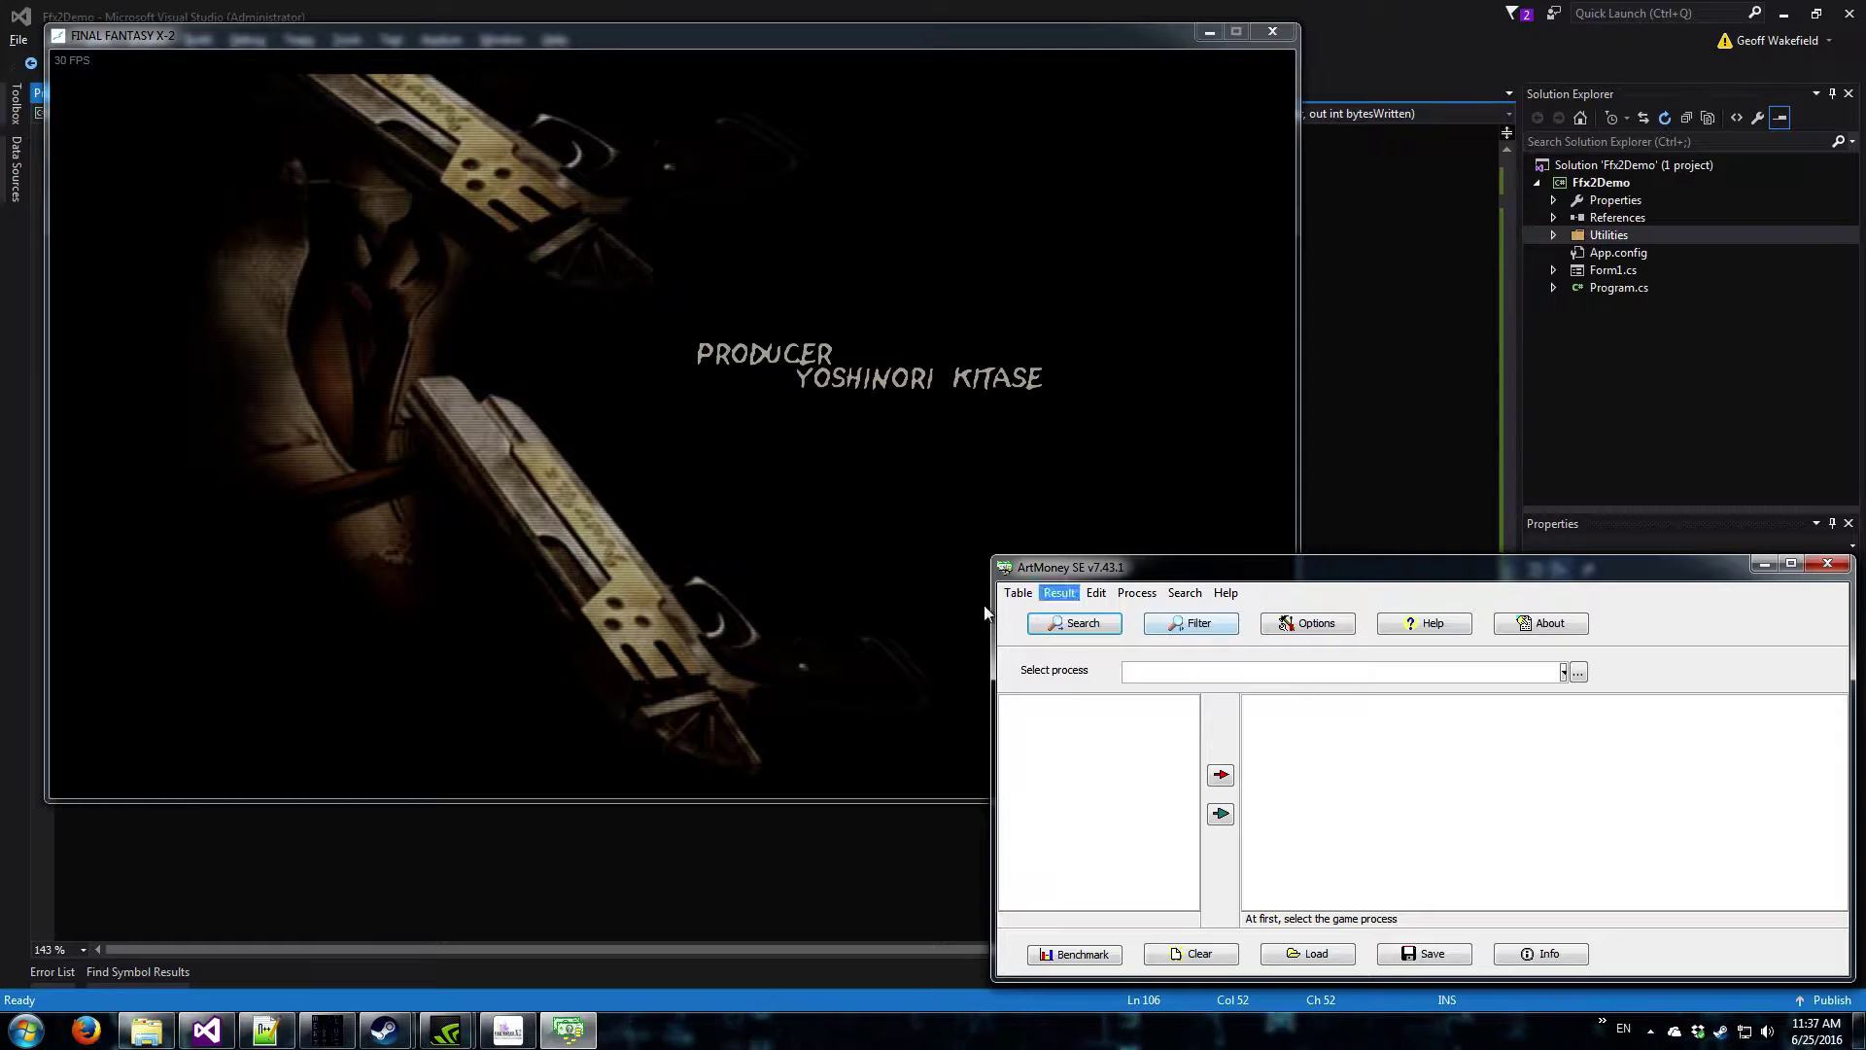
# - Skip the game's intro and load save file 1, Celsius - Bridge, from the title screen
pyautogui.click(651, 437)
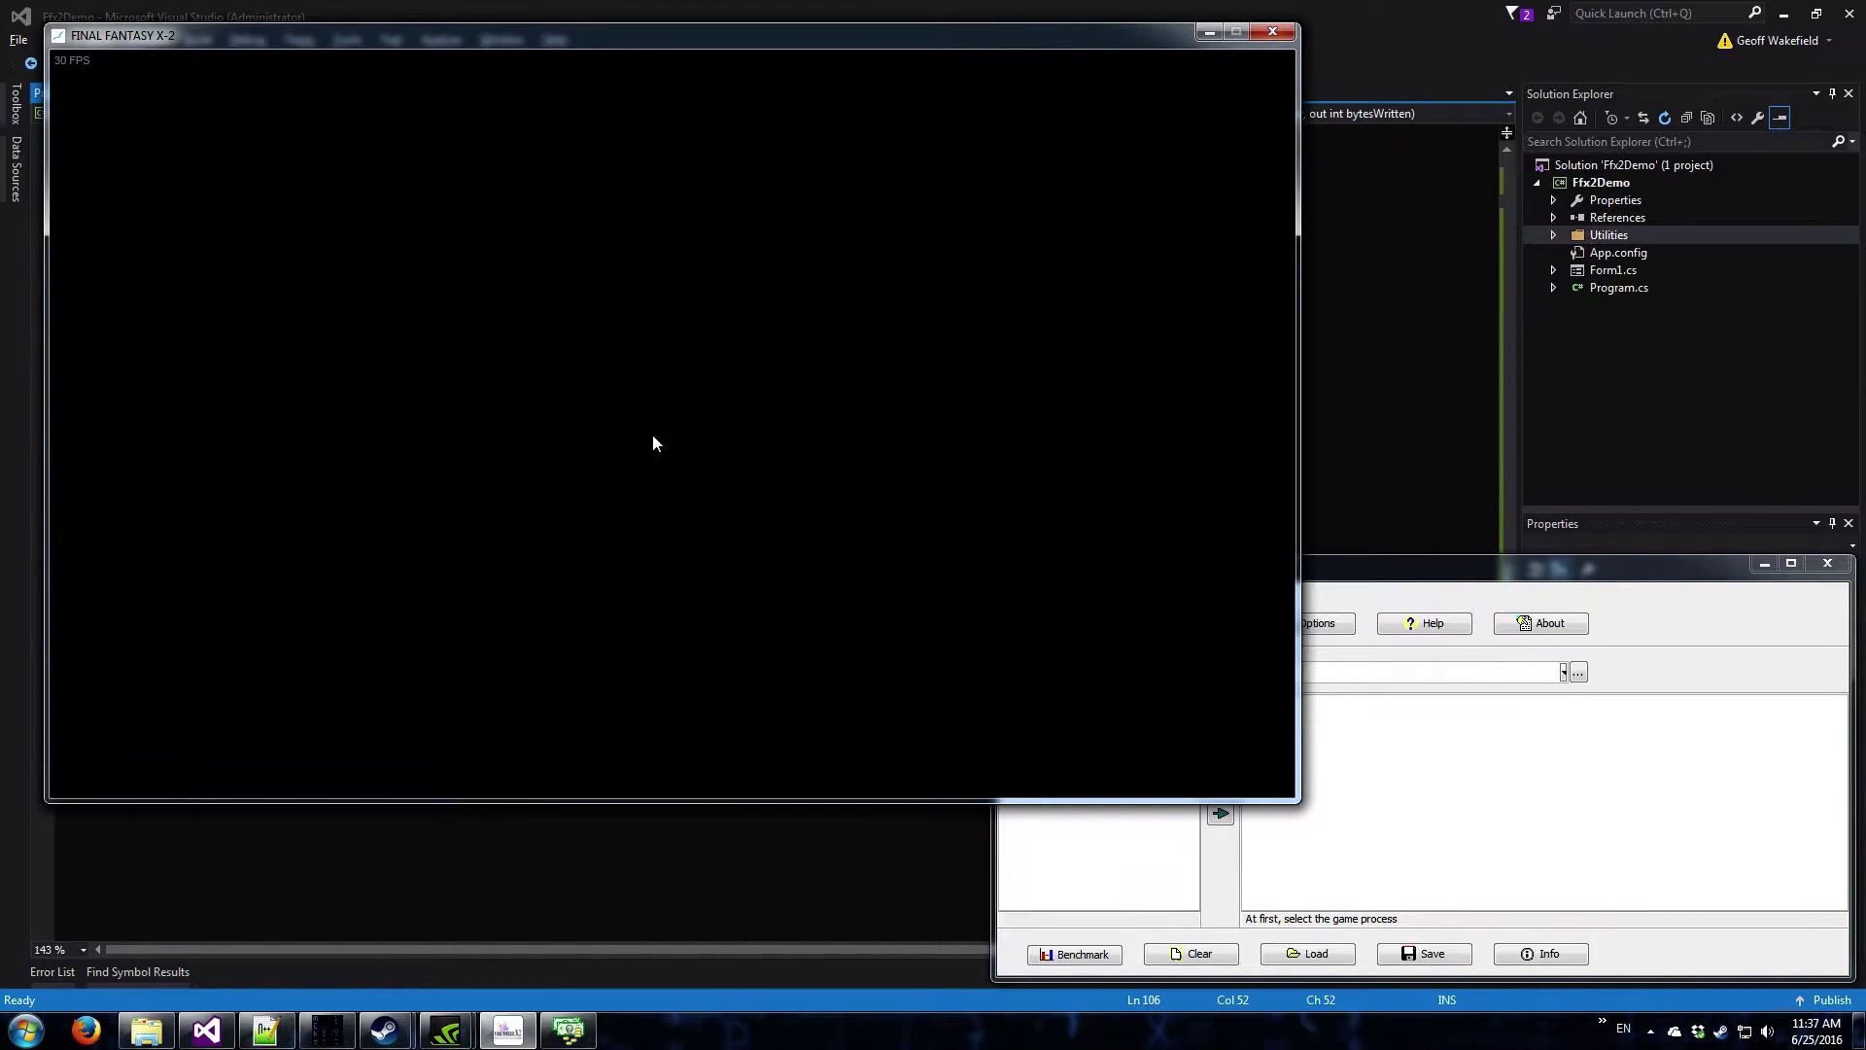
pyautogui.press('Return')
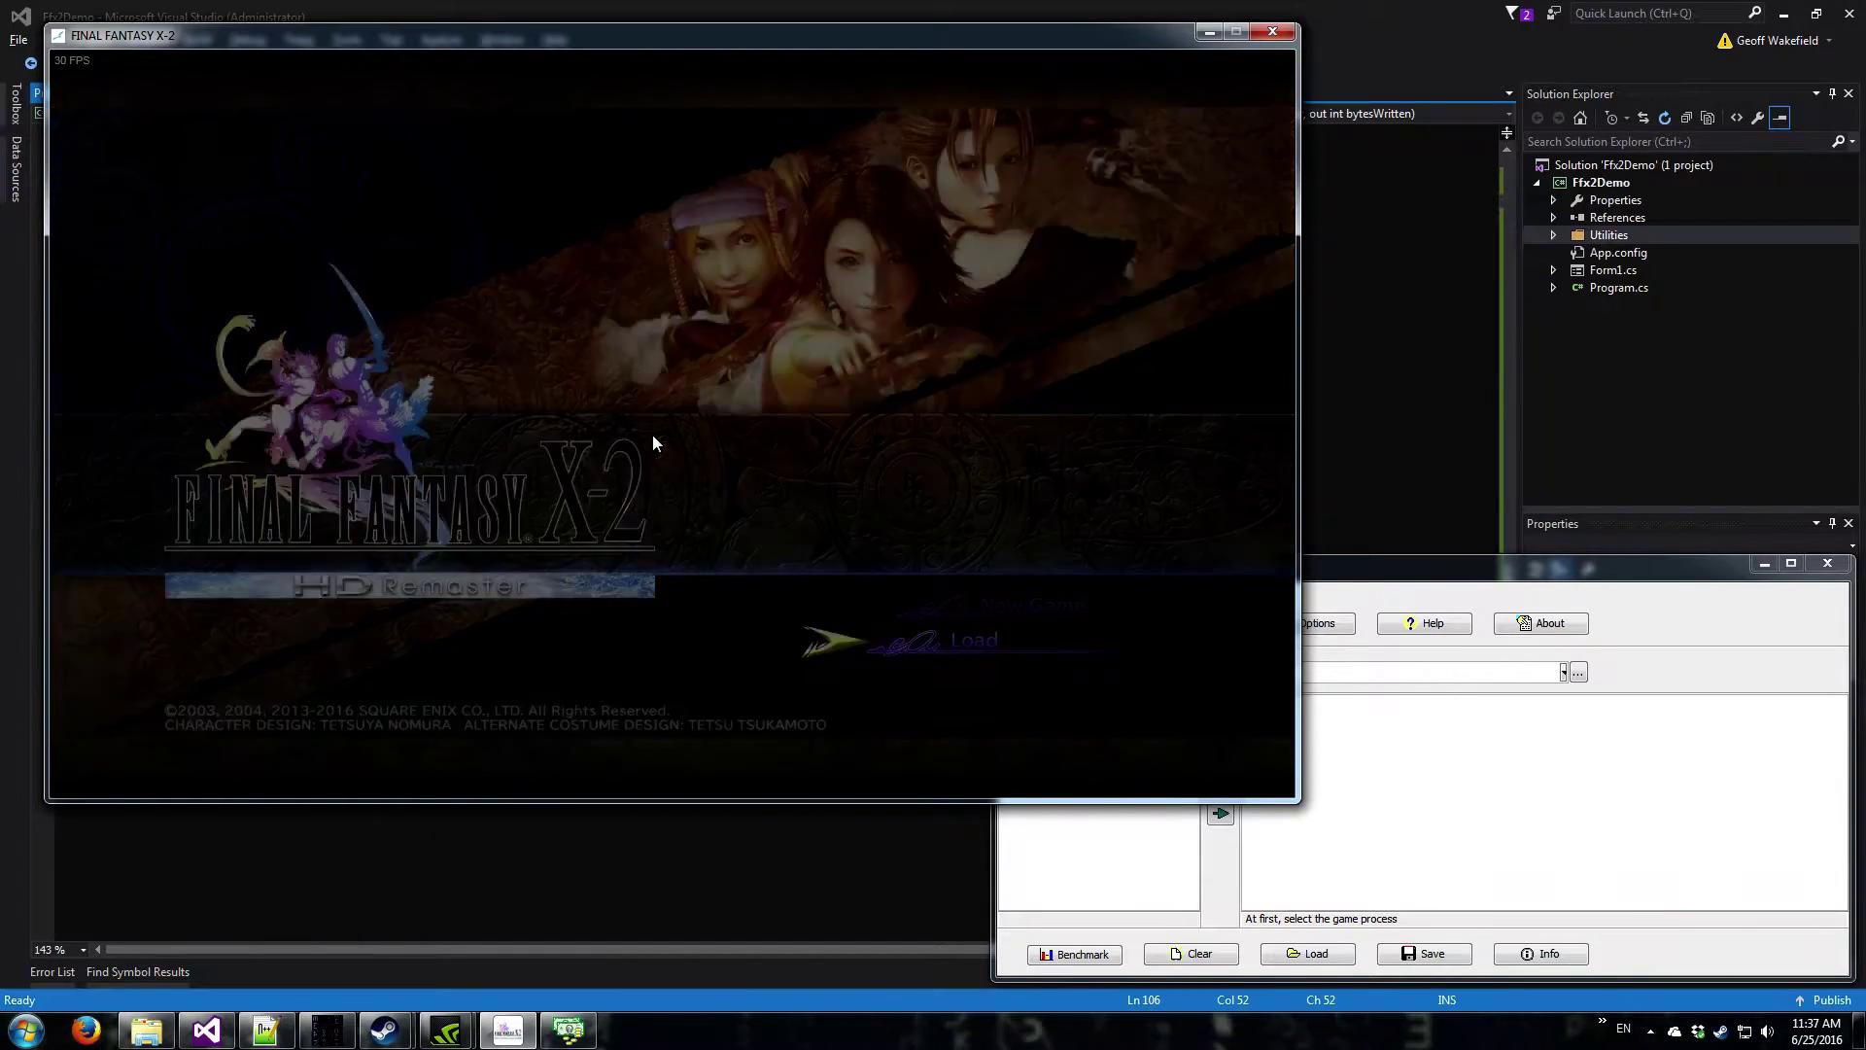
pyautogui.press('Down')
pyautogui.press('Down')
pyautogui.press('Down')
pyautogui.press('Down')
pyautogui.press('Down')
pyautogui.press('Down')
pyautogui.press('Down')
pyautogui.press('Down')
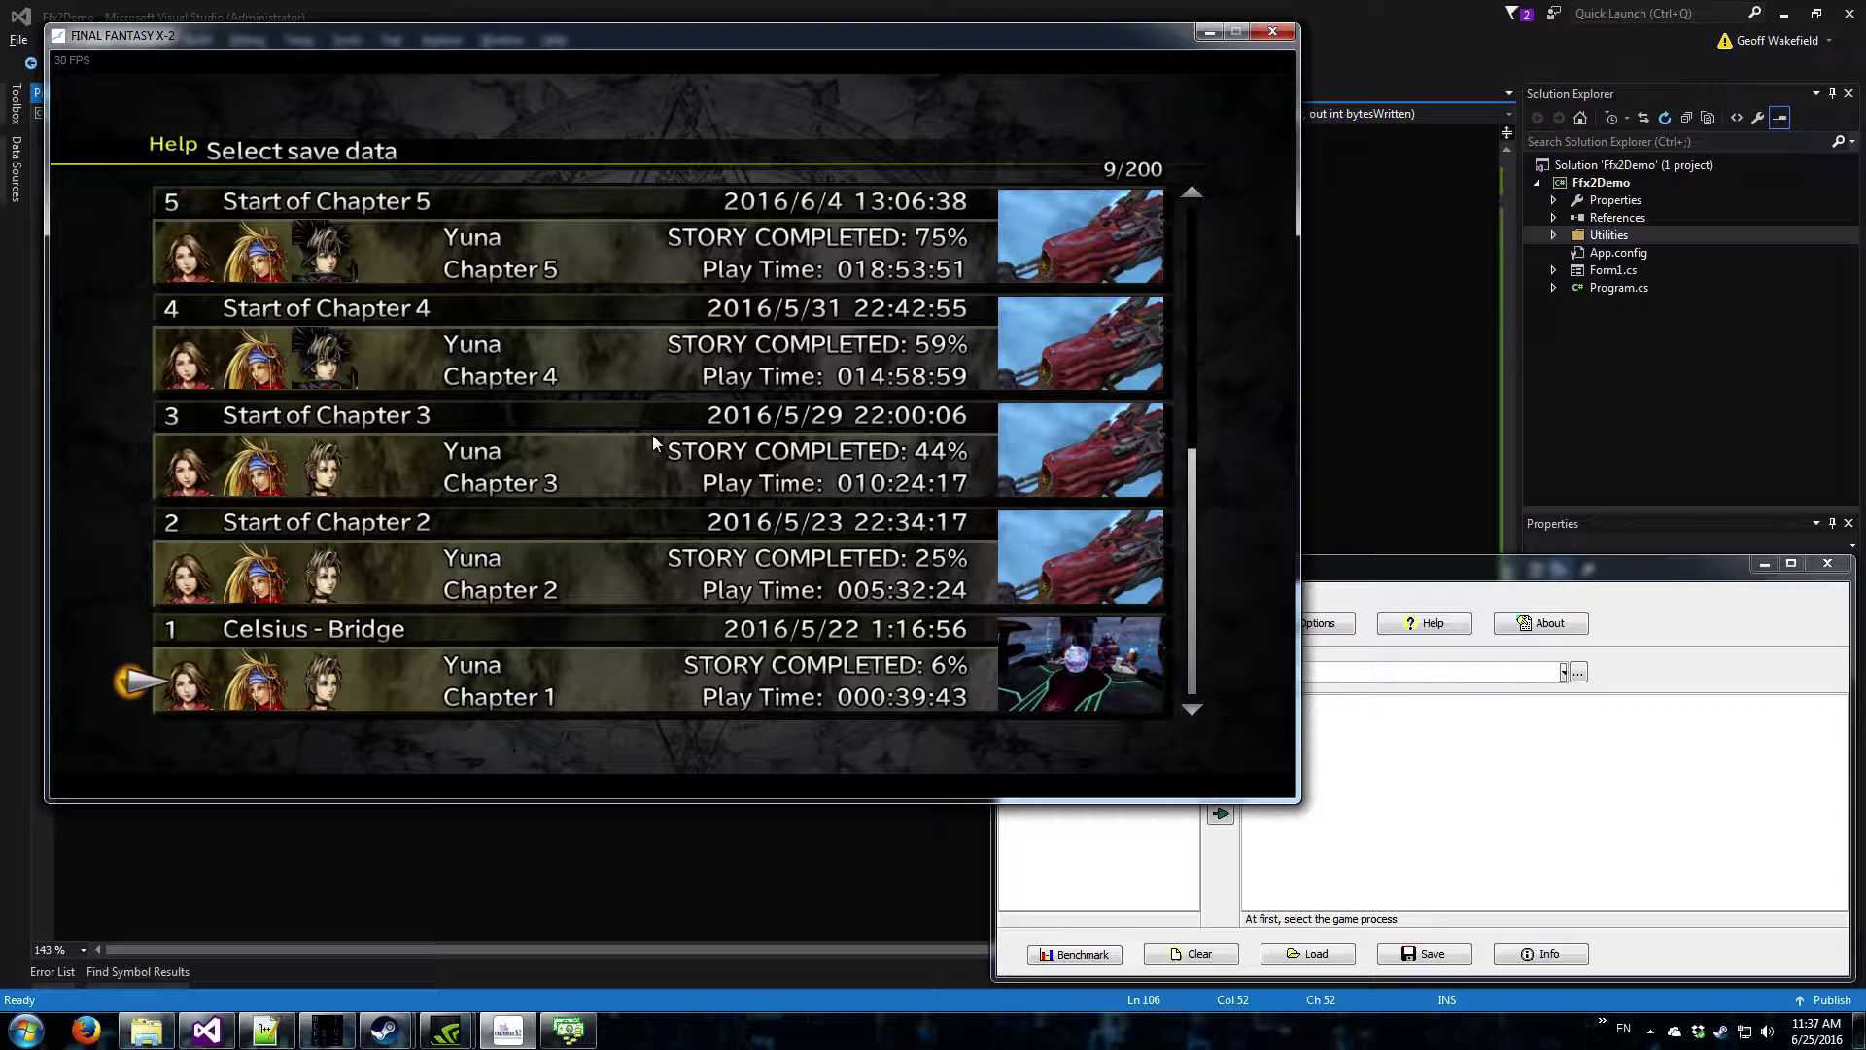
pyautogui.press('Return')
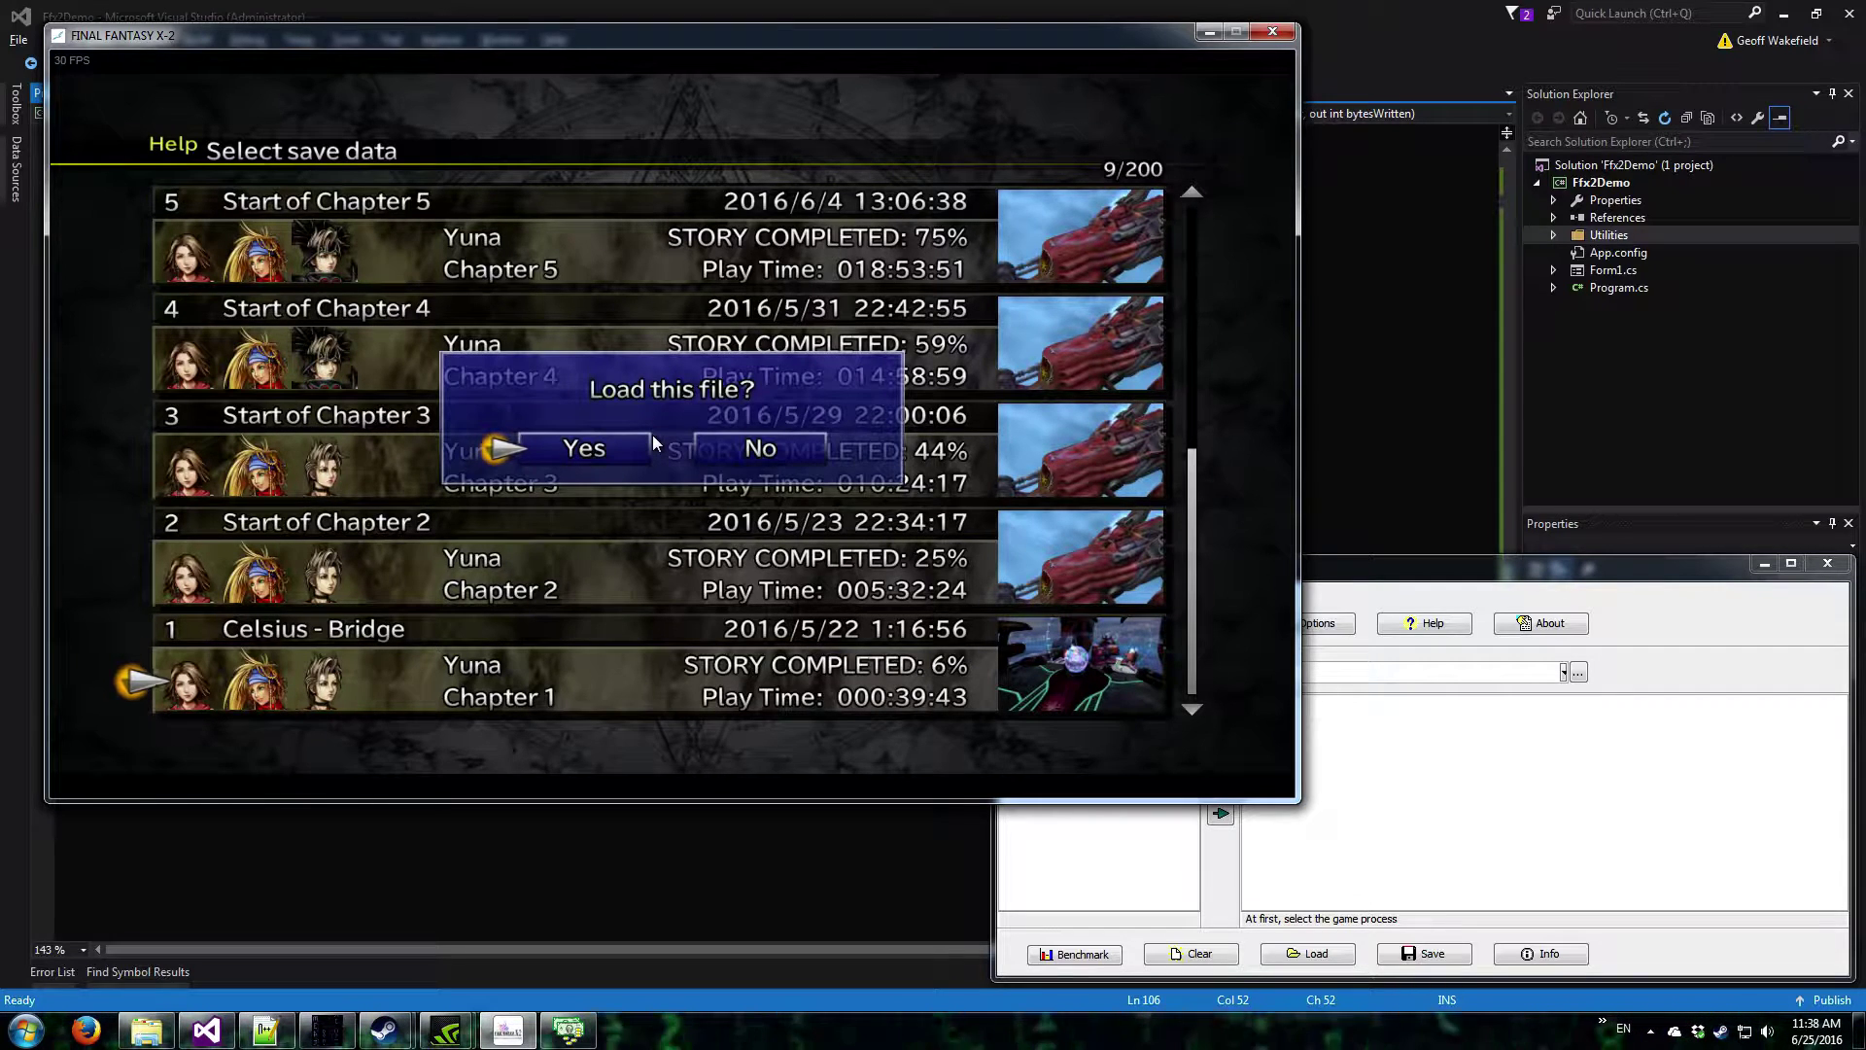
pyautogui.press('Return')
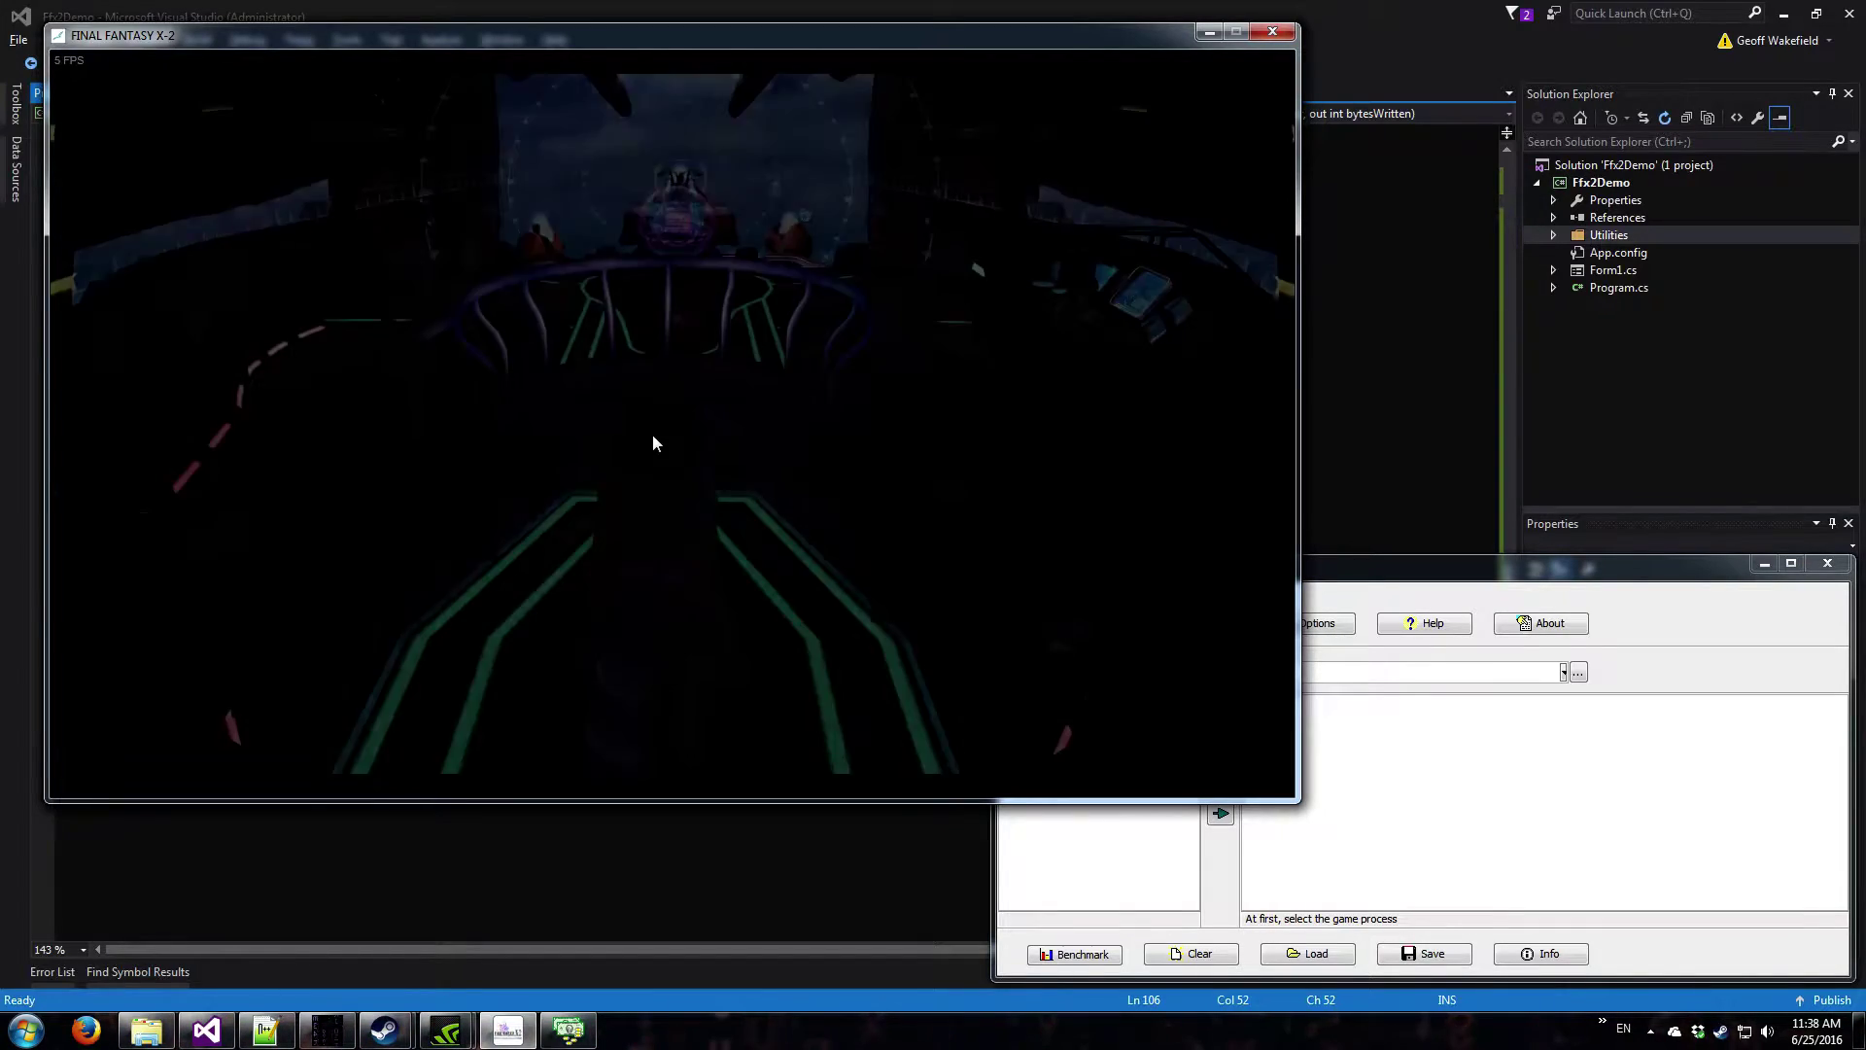
# - Open the game's main menu and enter the Items screen
pyautogui.press('v')
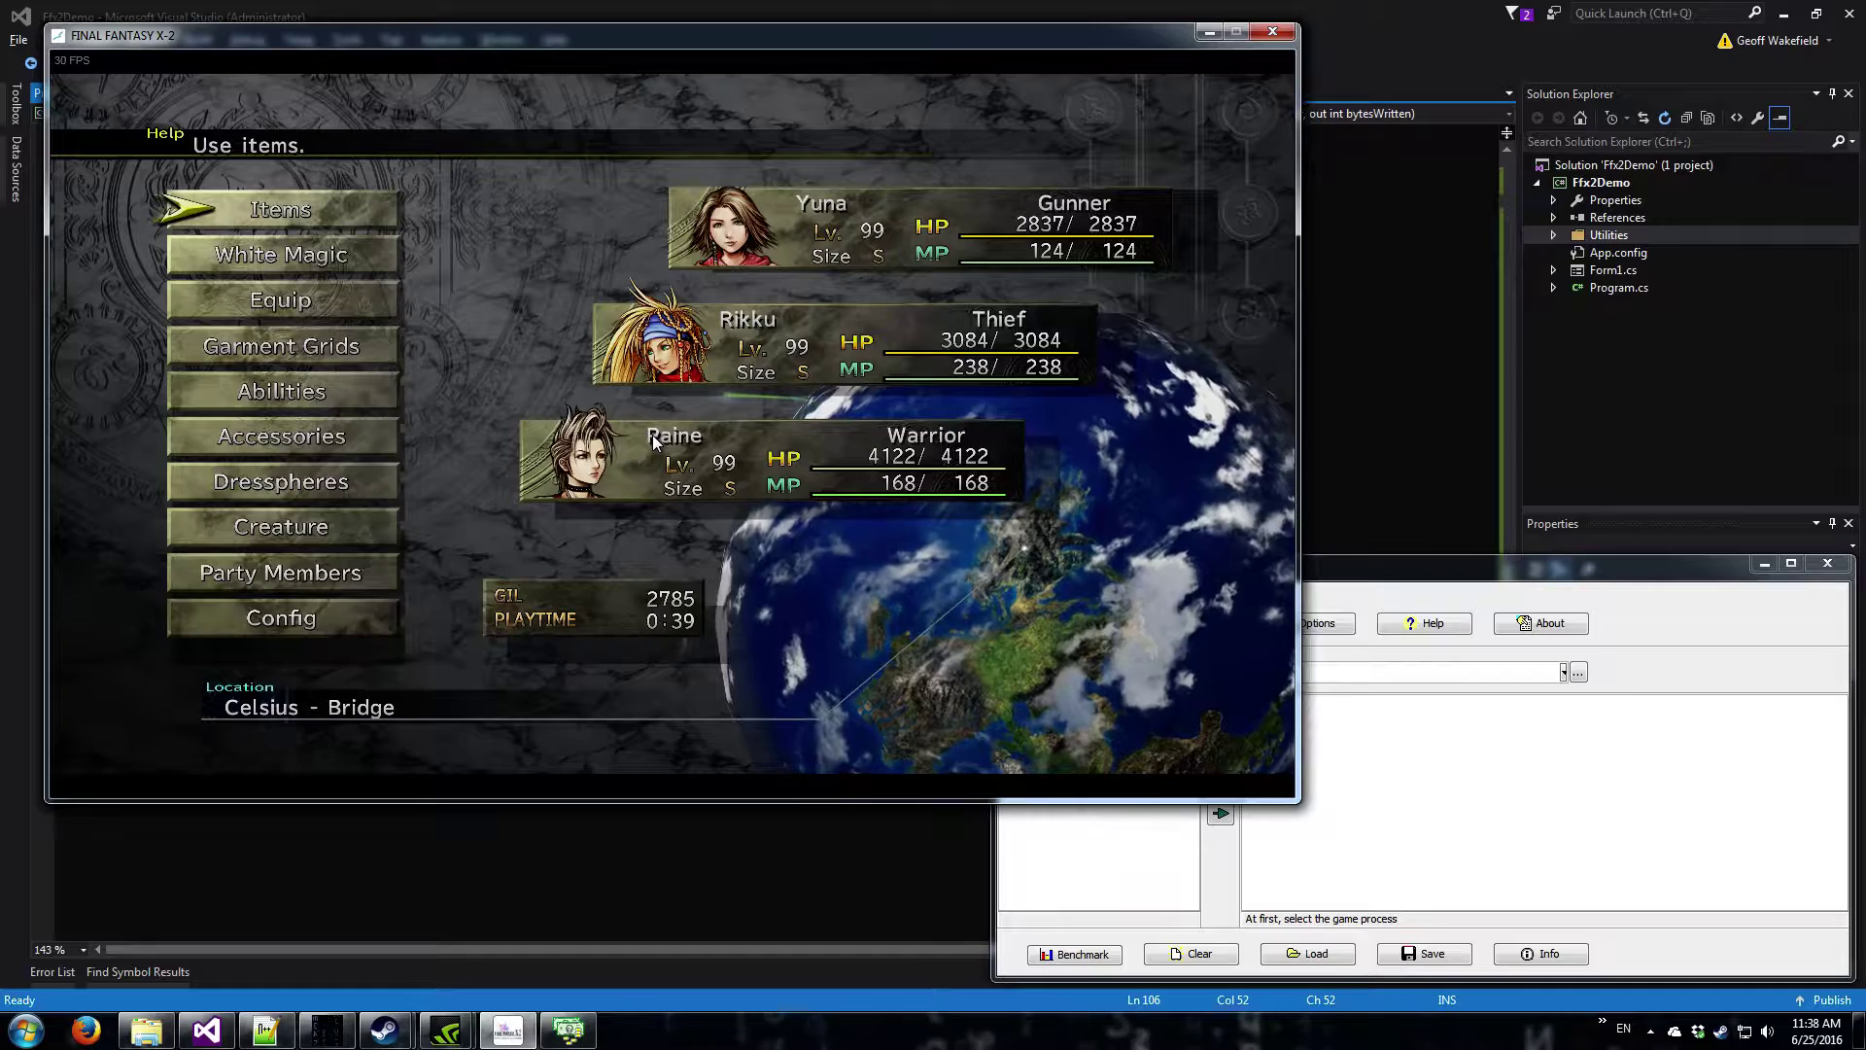
pyautogui.press('Down')
pyautogui.press('Down')
pyautogui.press('Down')
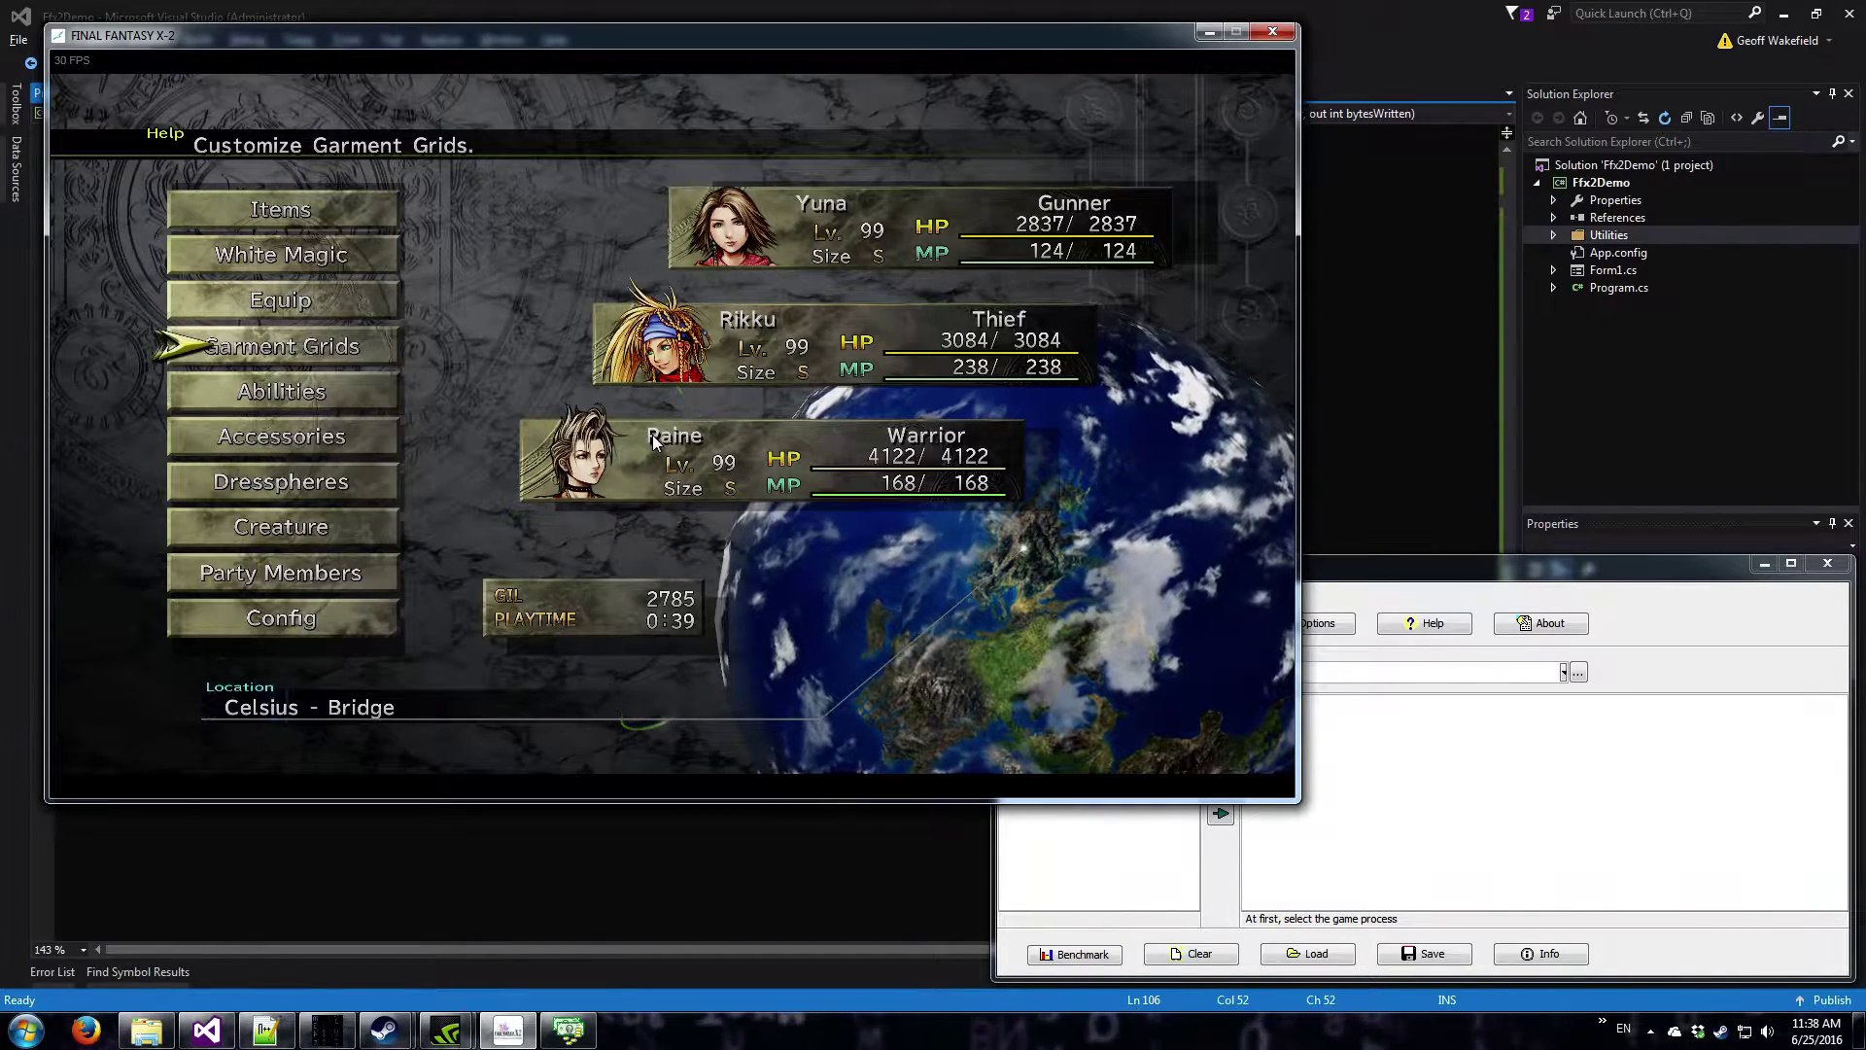
pyautogui.press('Up')
pyautogui.press('Up')
pyautogui.press('Up')
pyautogui.press('Return')
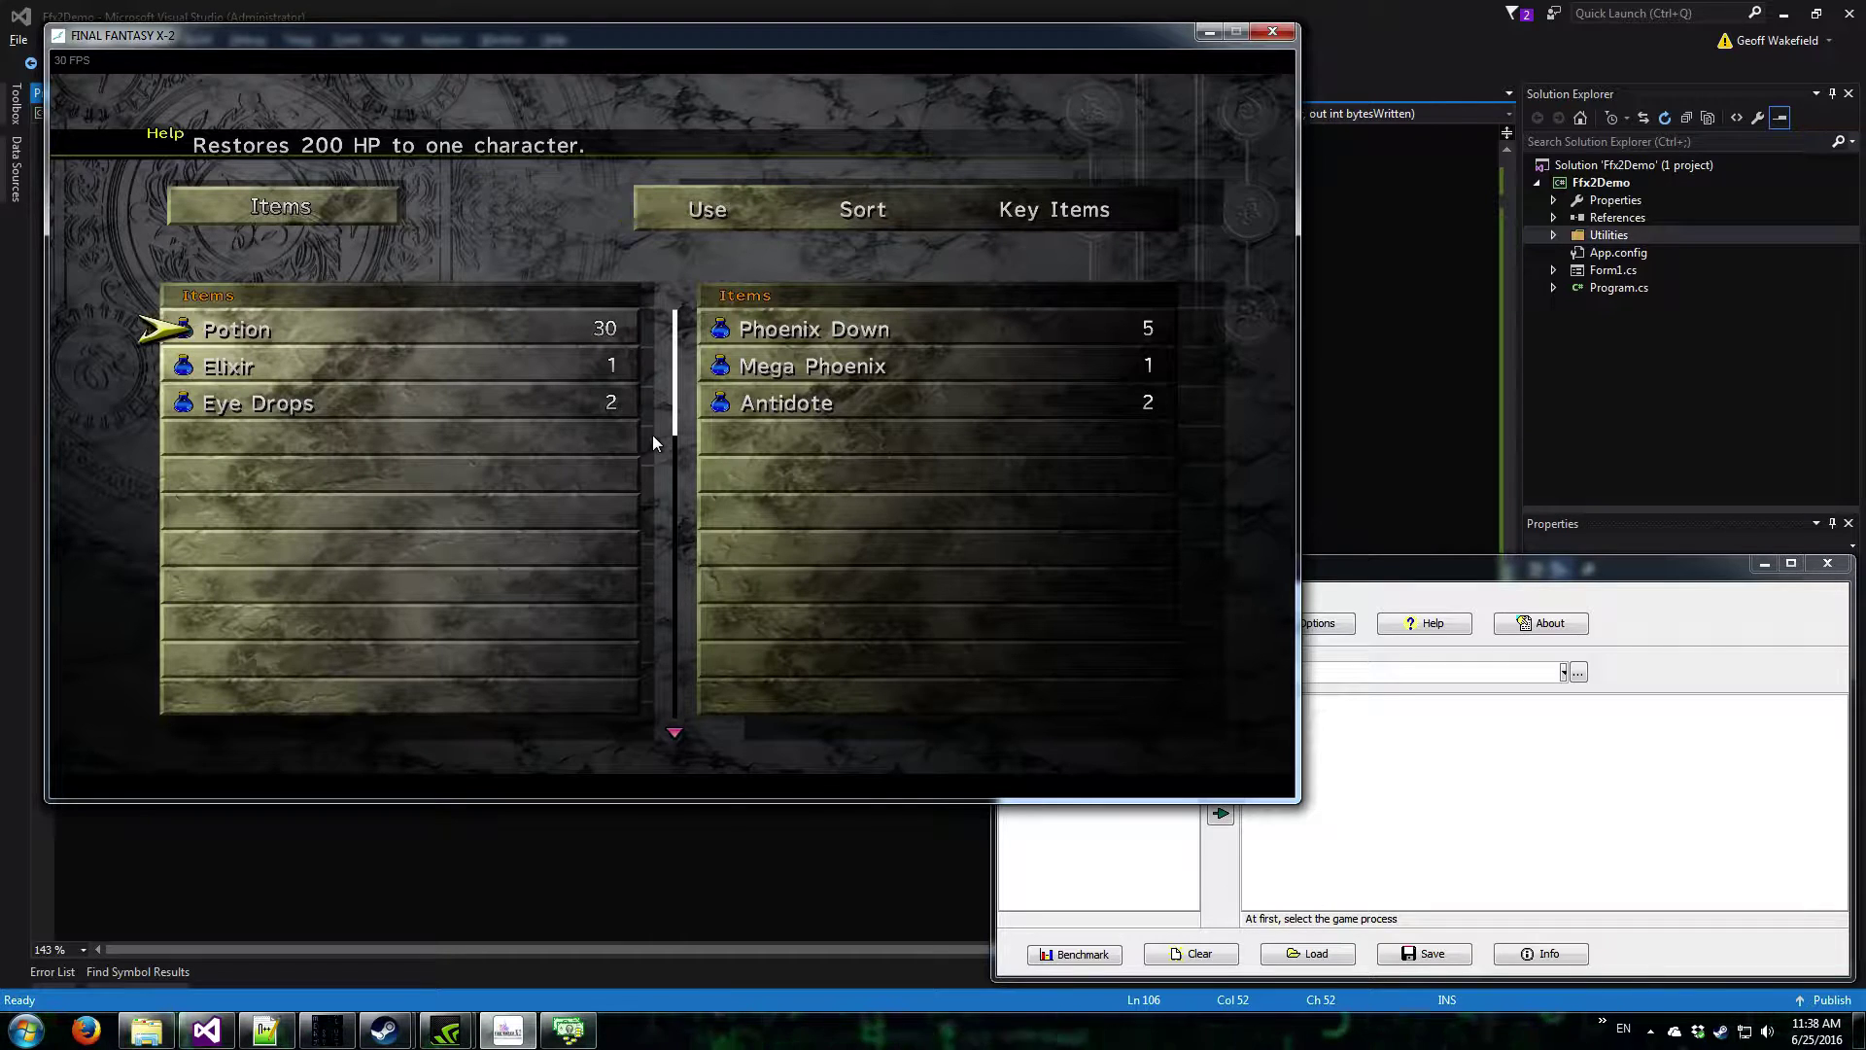
# - Examine the order and quantities of the items in the two-column list, from Potion through Antidote
pyautogui.press('Escape')
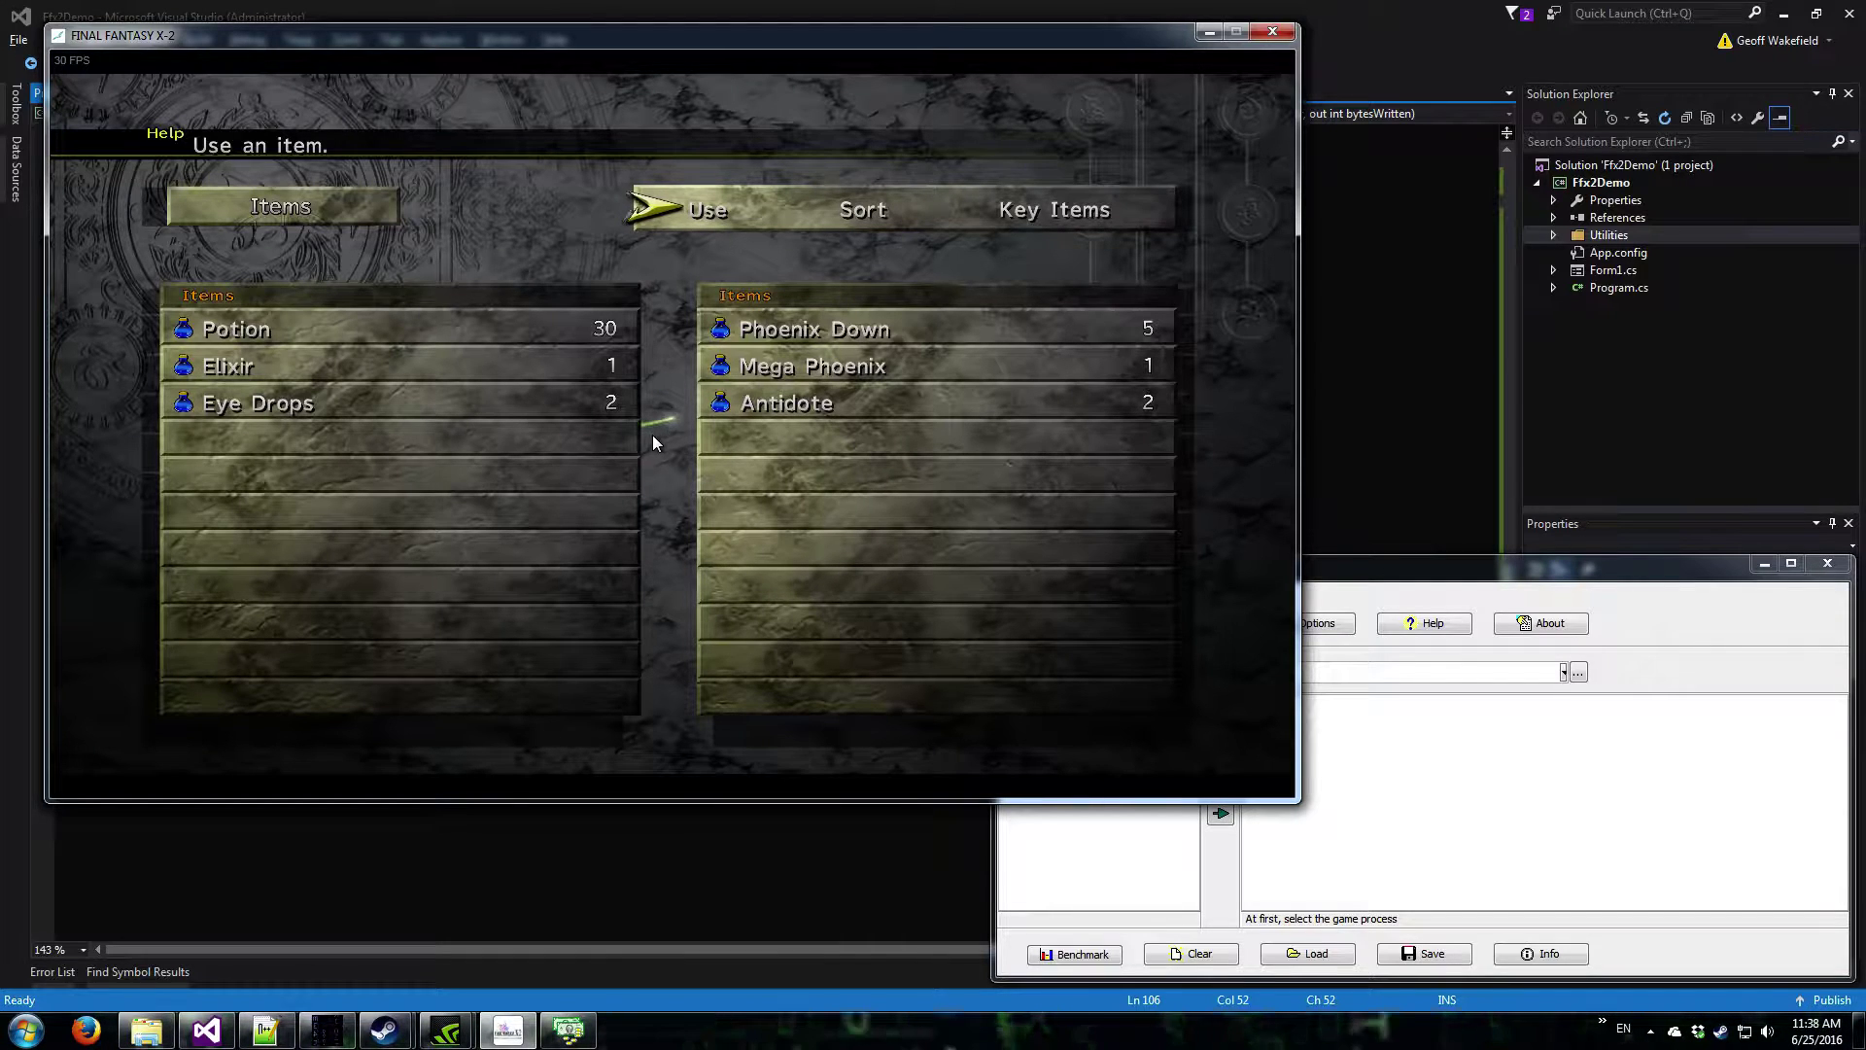
pyautogui.press('Return')
pyautogui.press('Right')
pyautogui.press('Right')
pyautogui.press('Down')
pyautogui.press('Right')
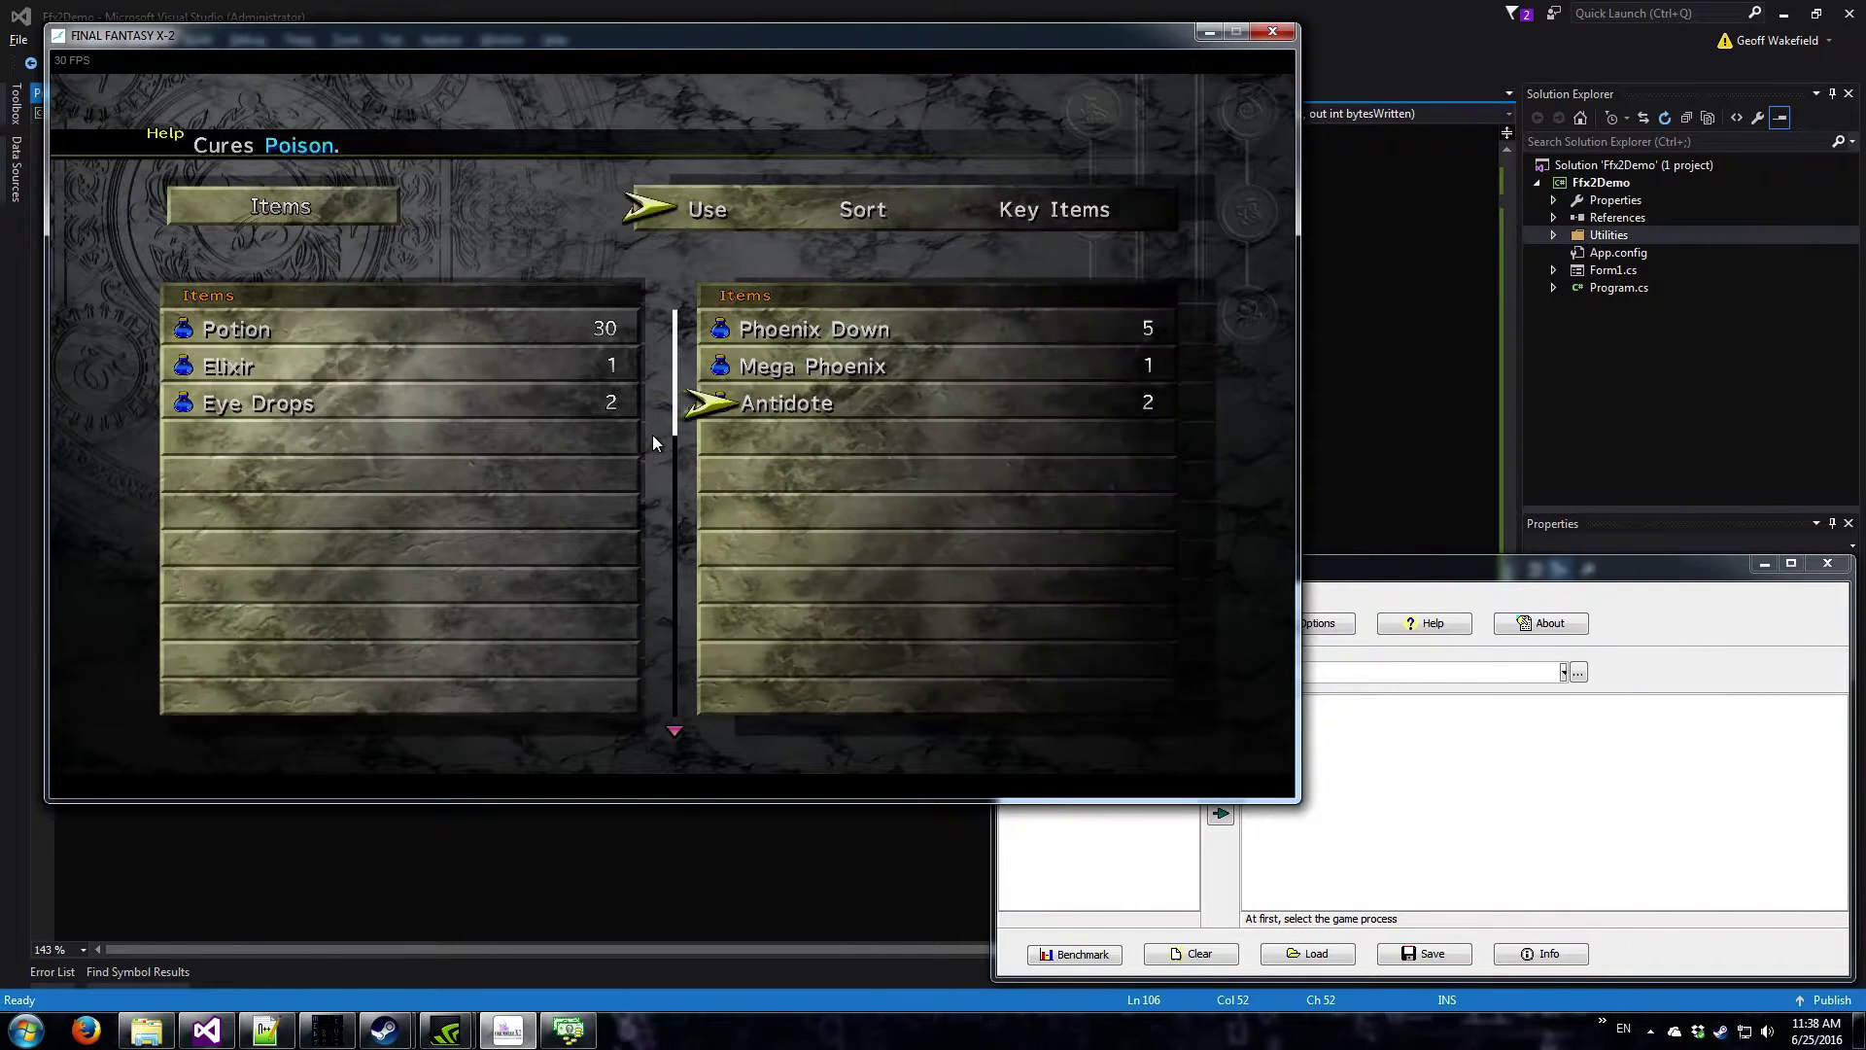
pyautogui.press('Left')
pyautogui.press('Up')
pyautogui.press('Up')
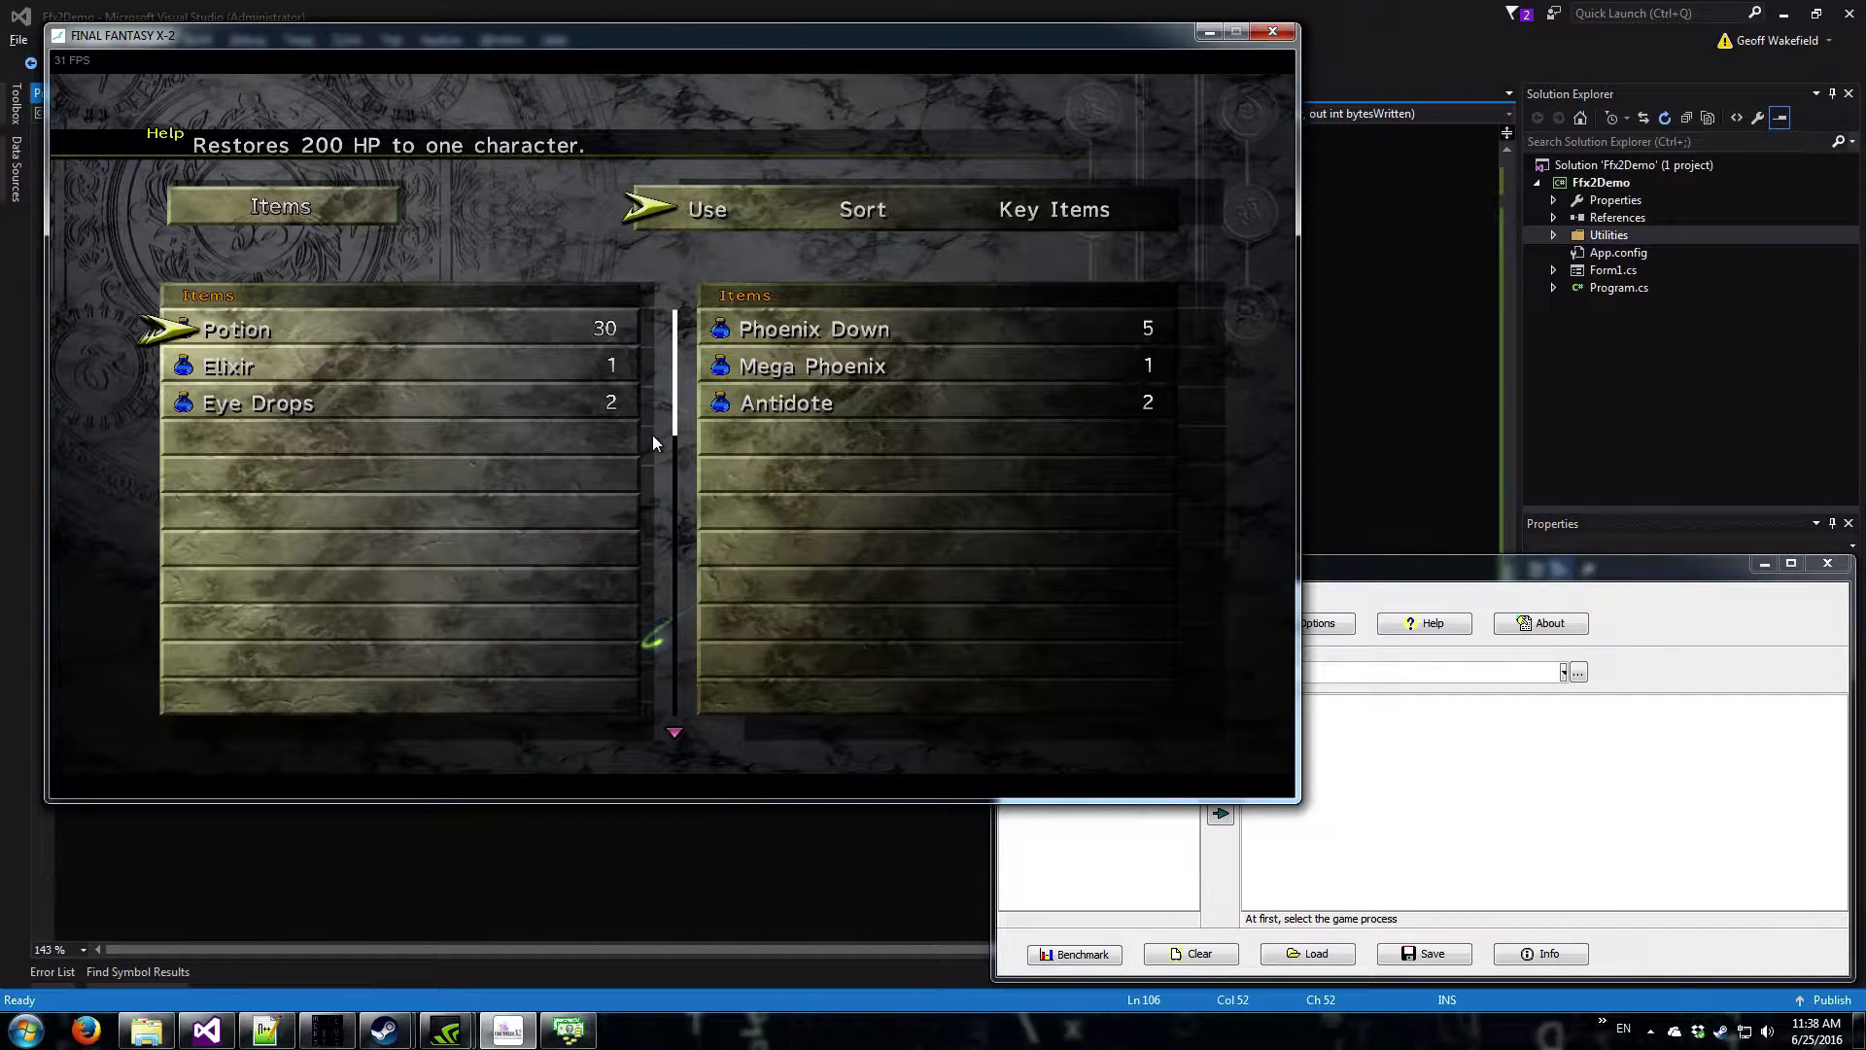
# - Select FINAL FANTASY X-2 as the process in ArtMoney and open a new search dialog clear of the item list
pyautogui.click(1414, 568)
pyautogui.click(1269, 678)
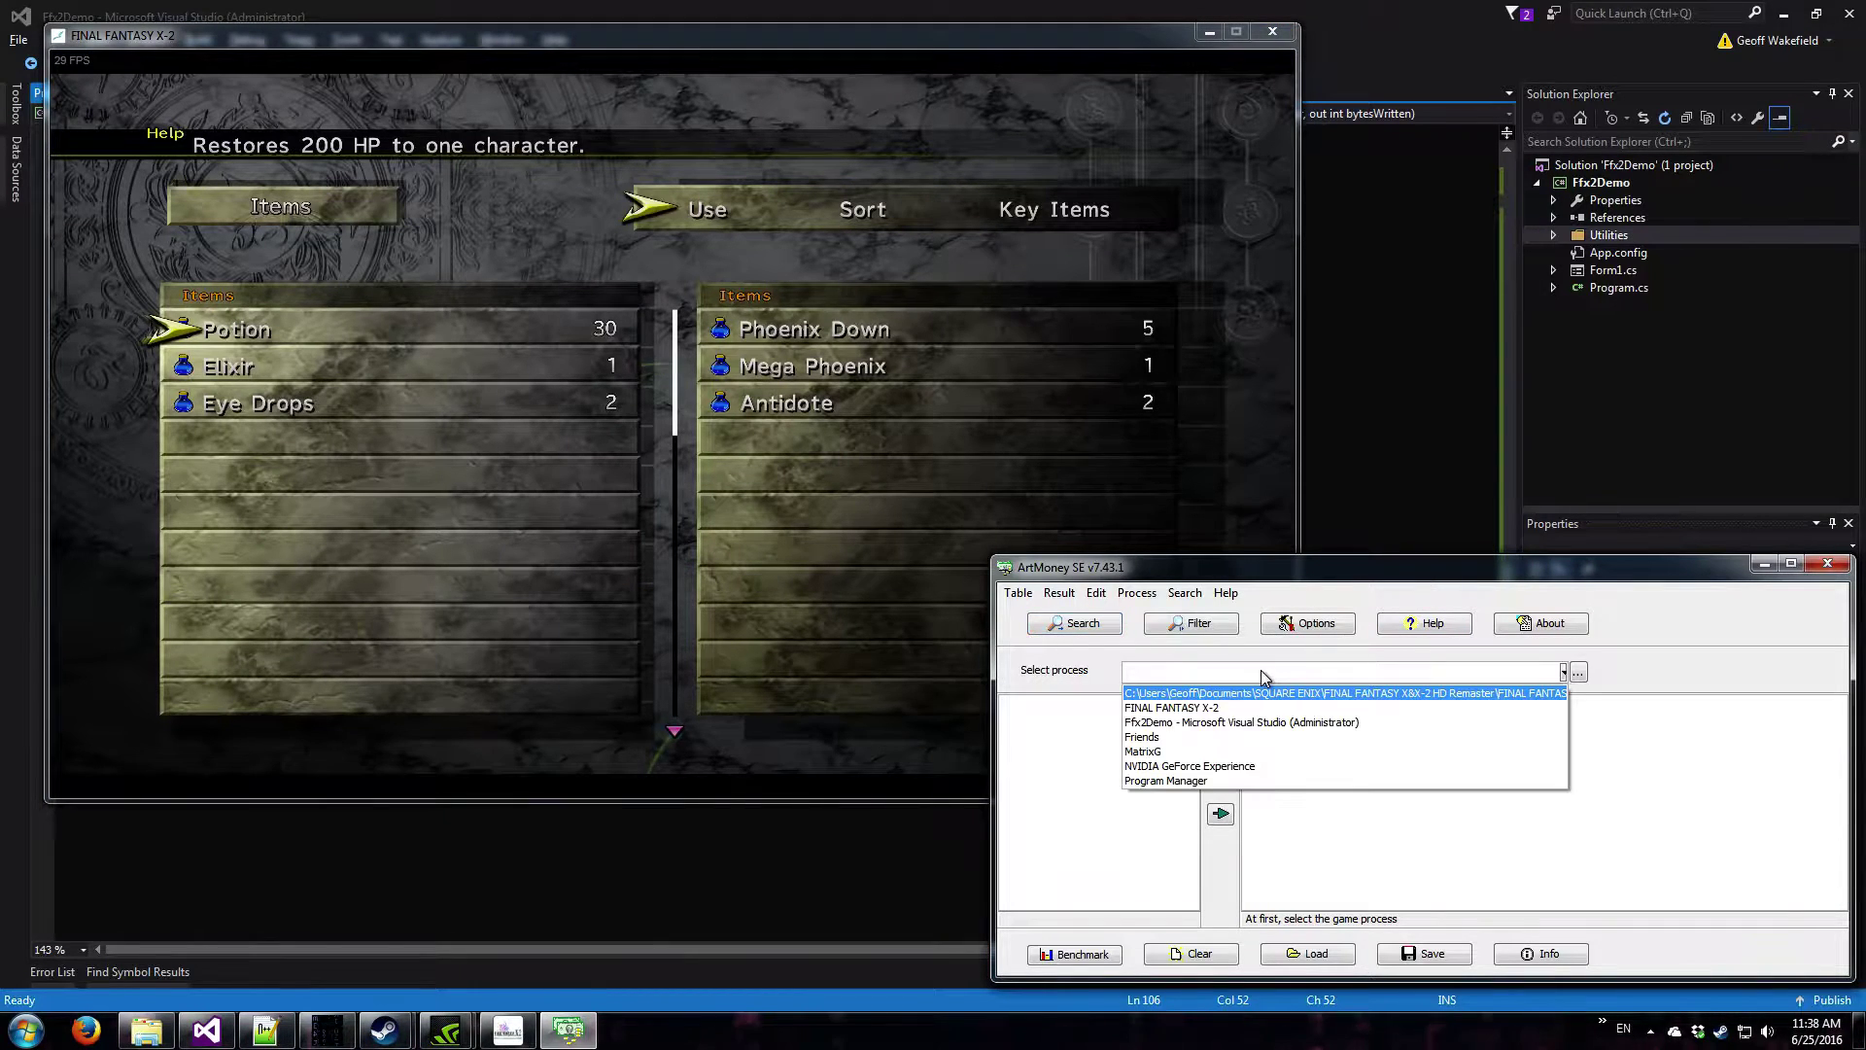
pyautogui.click(1188, 717)
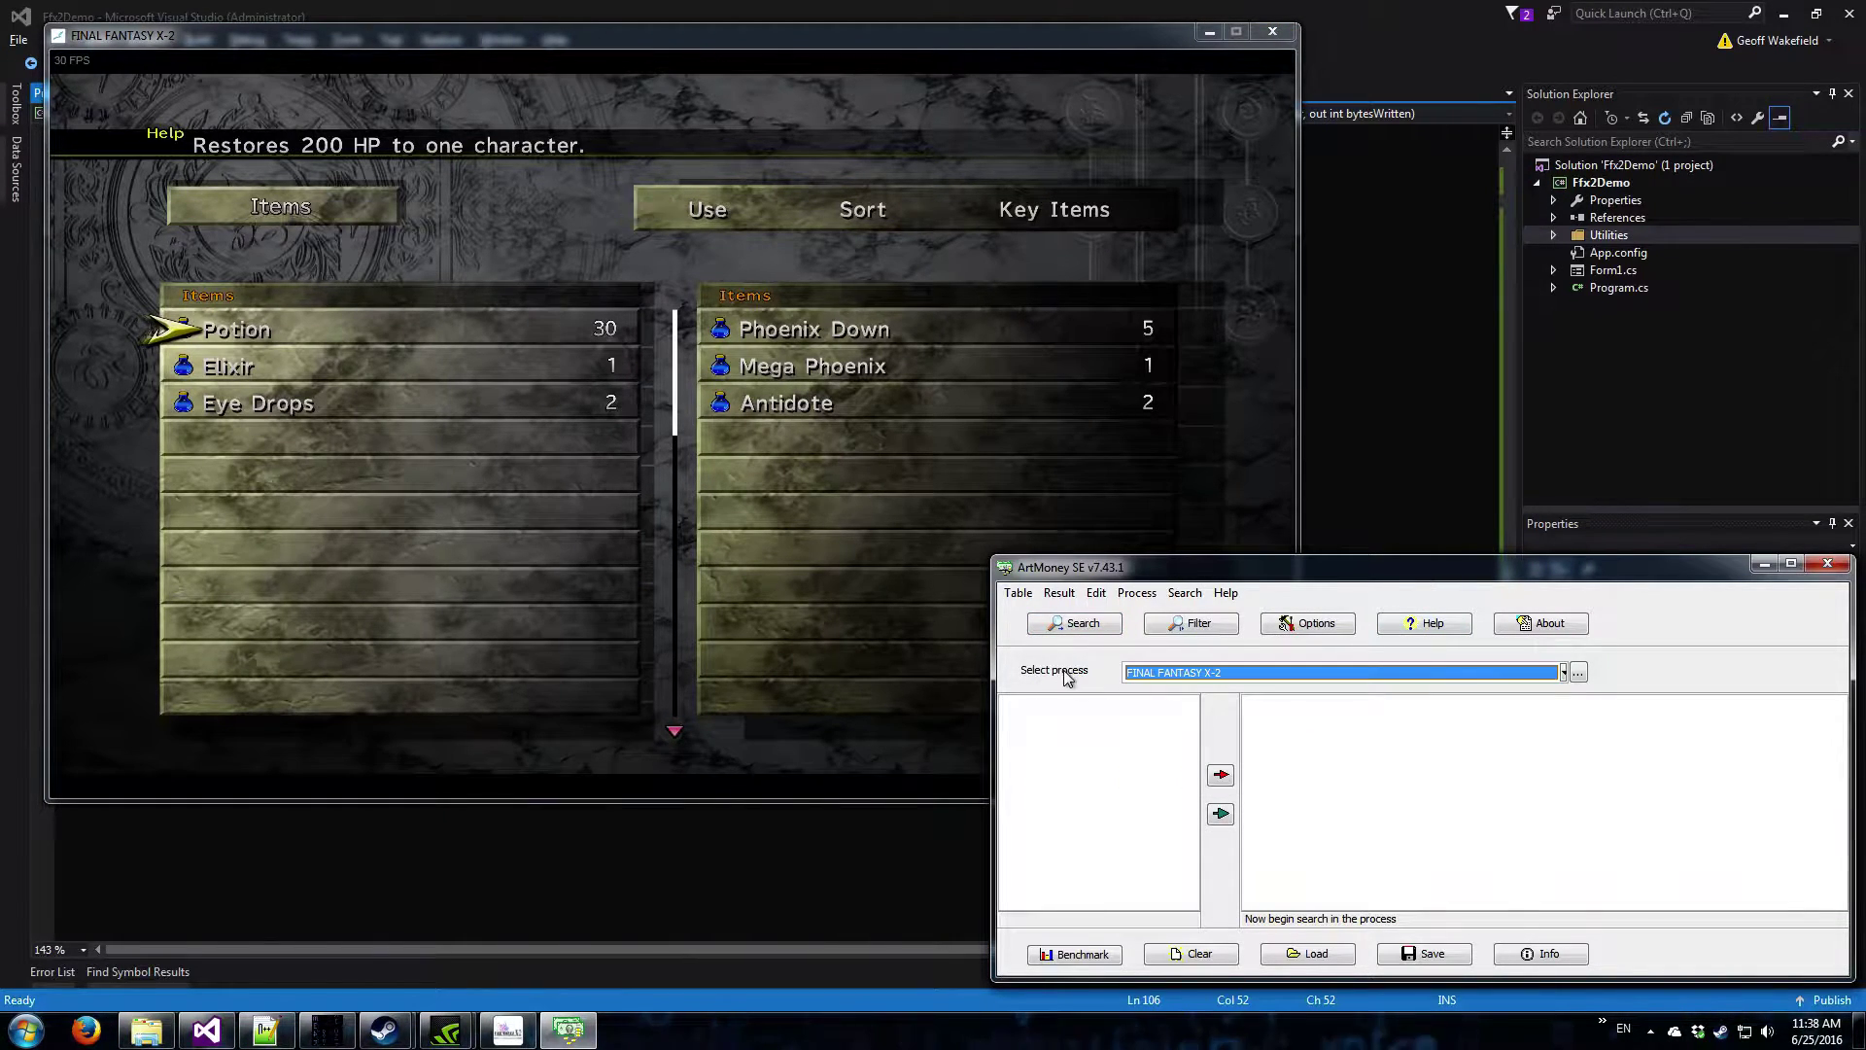
pyautogui.click(1055, 630)
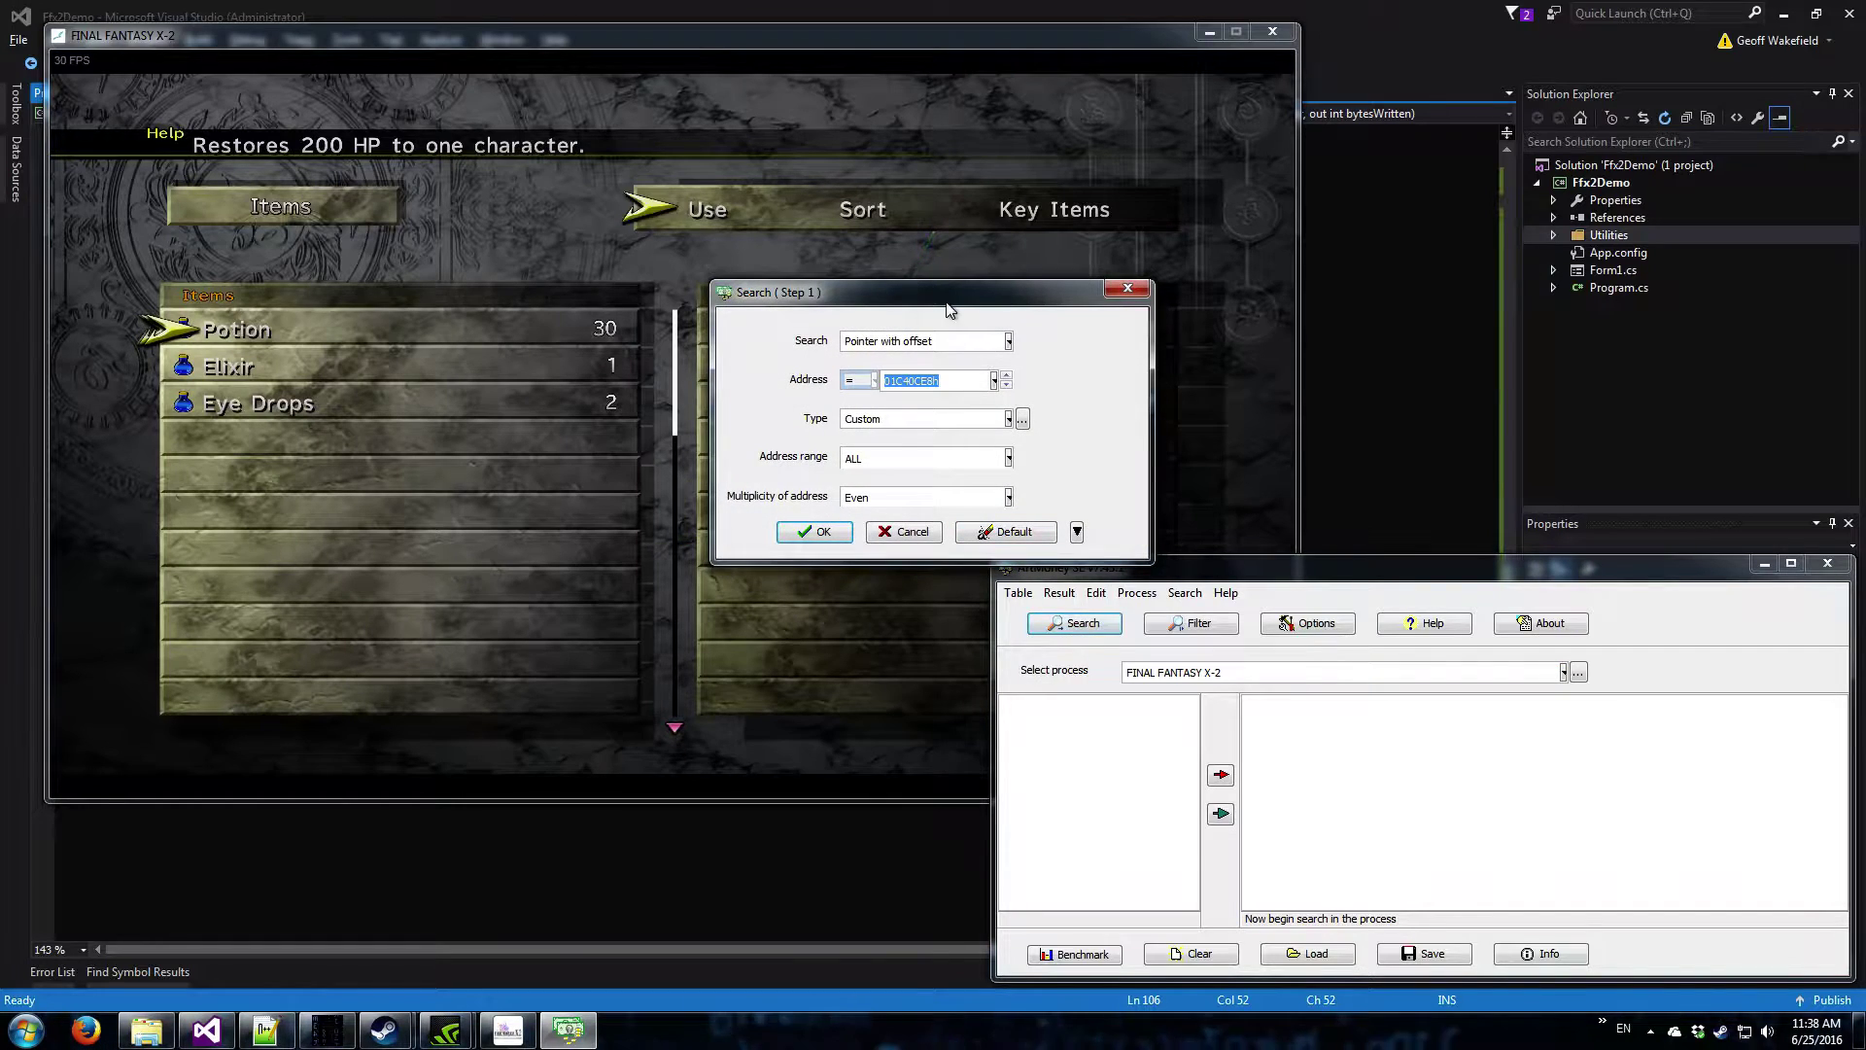
pyautogui.moveTo(947, 302); pyautogui.dragTo(1351, 586)
pyautogui.click(1295, 642)
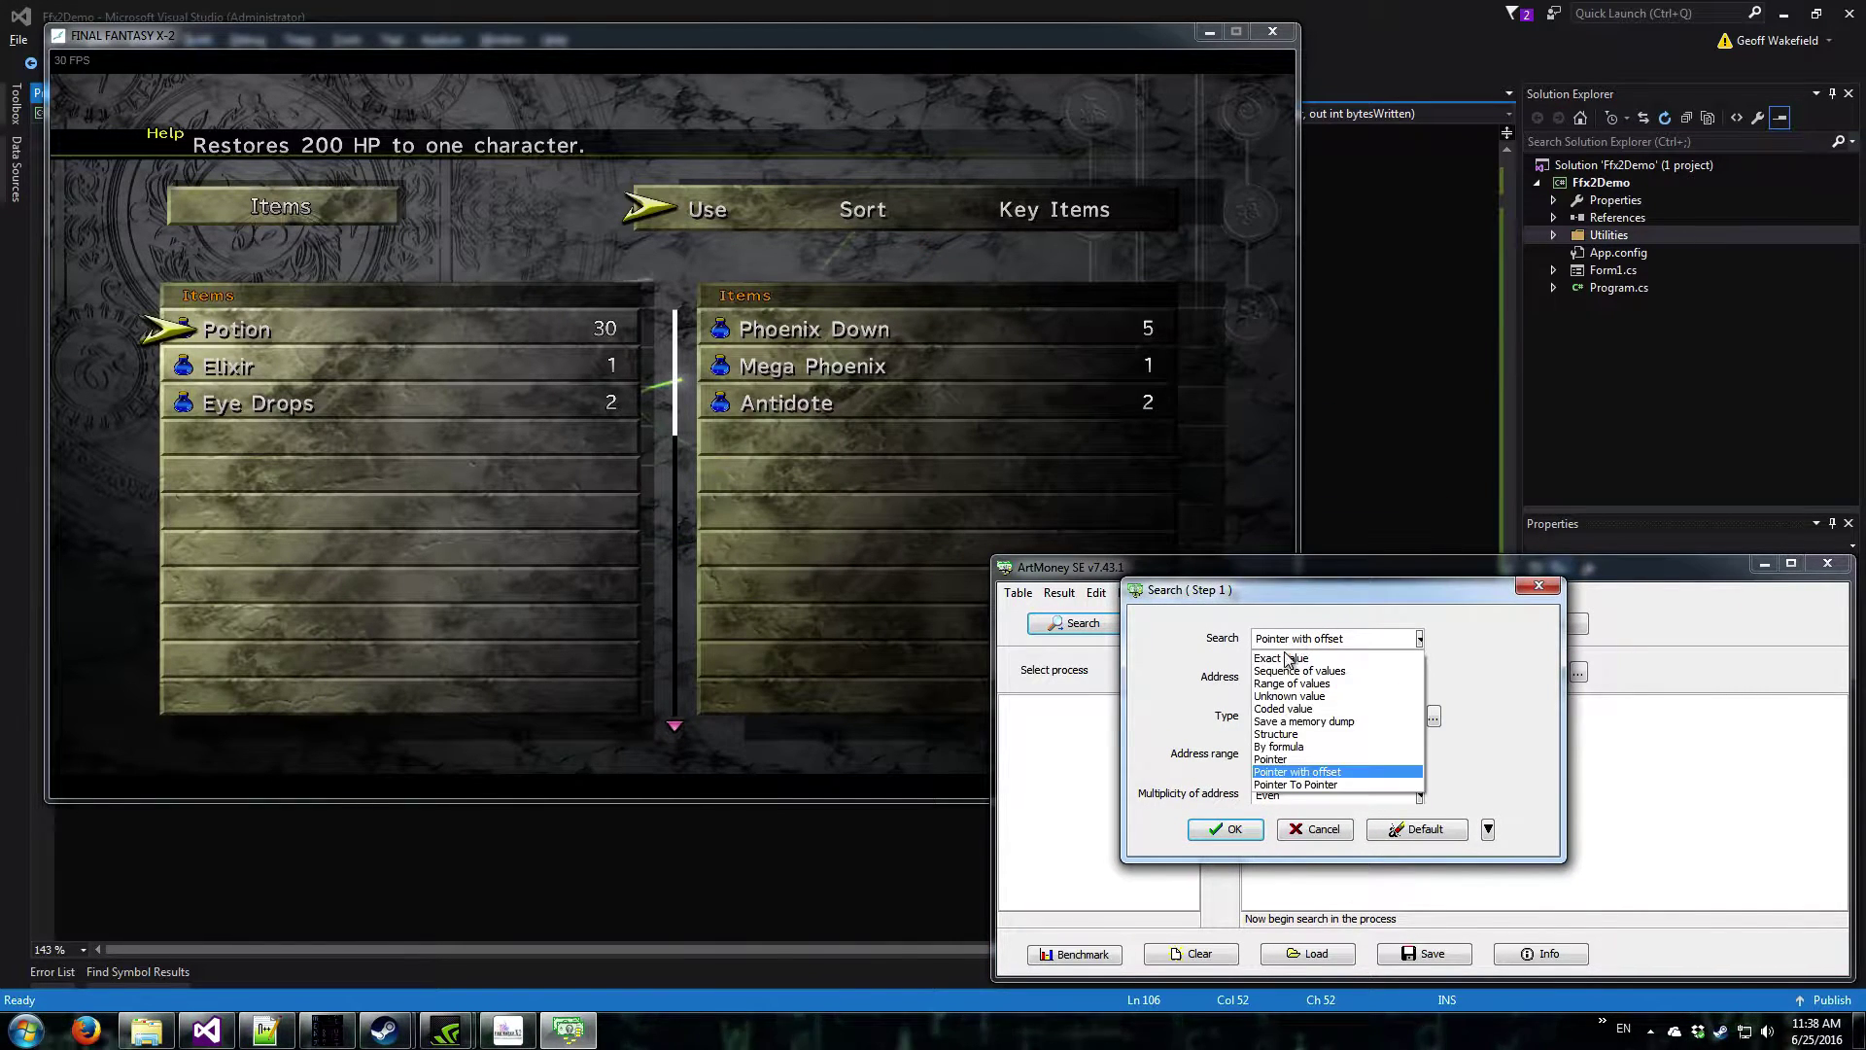
pyautogui.click(1281, 658)
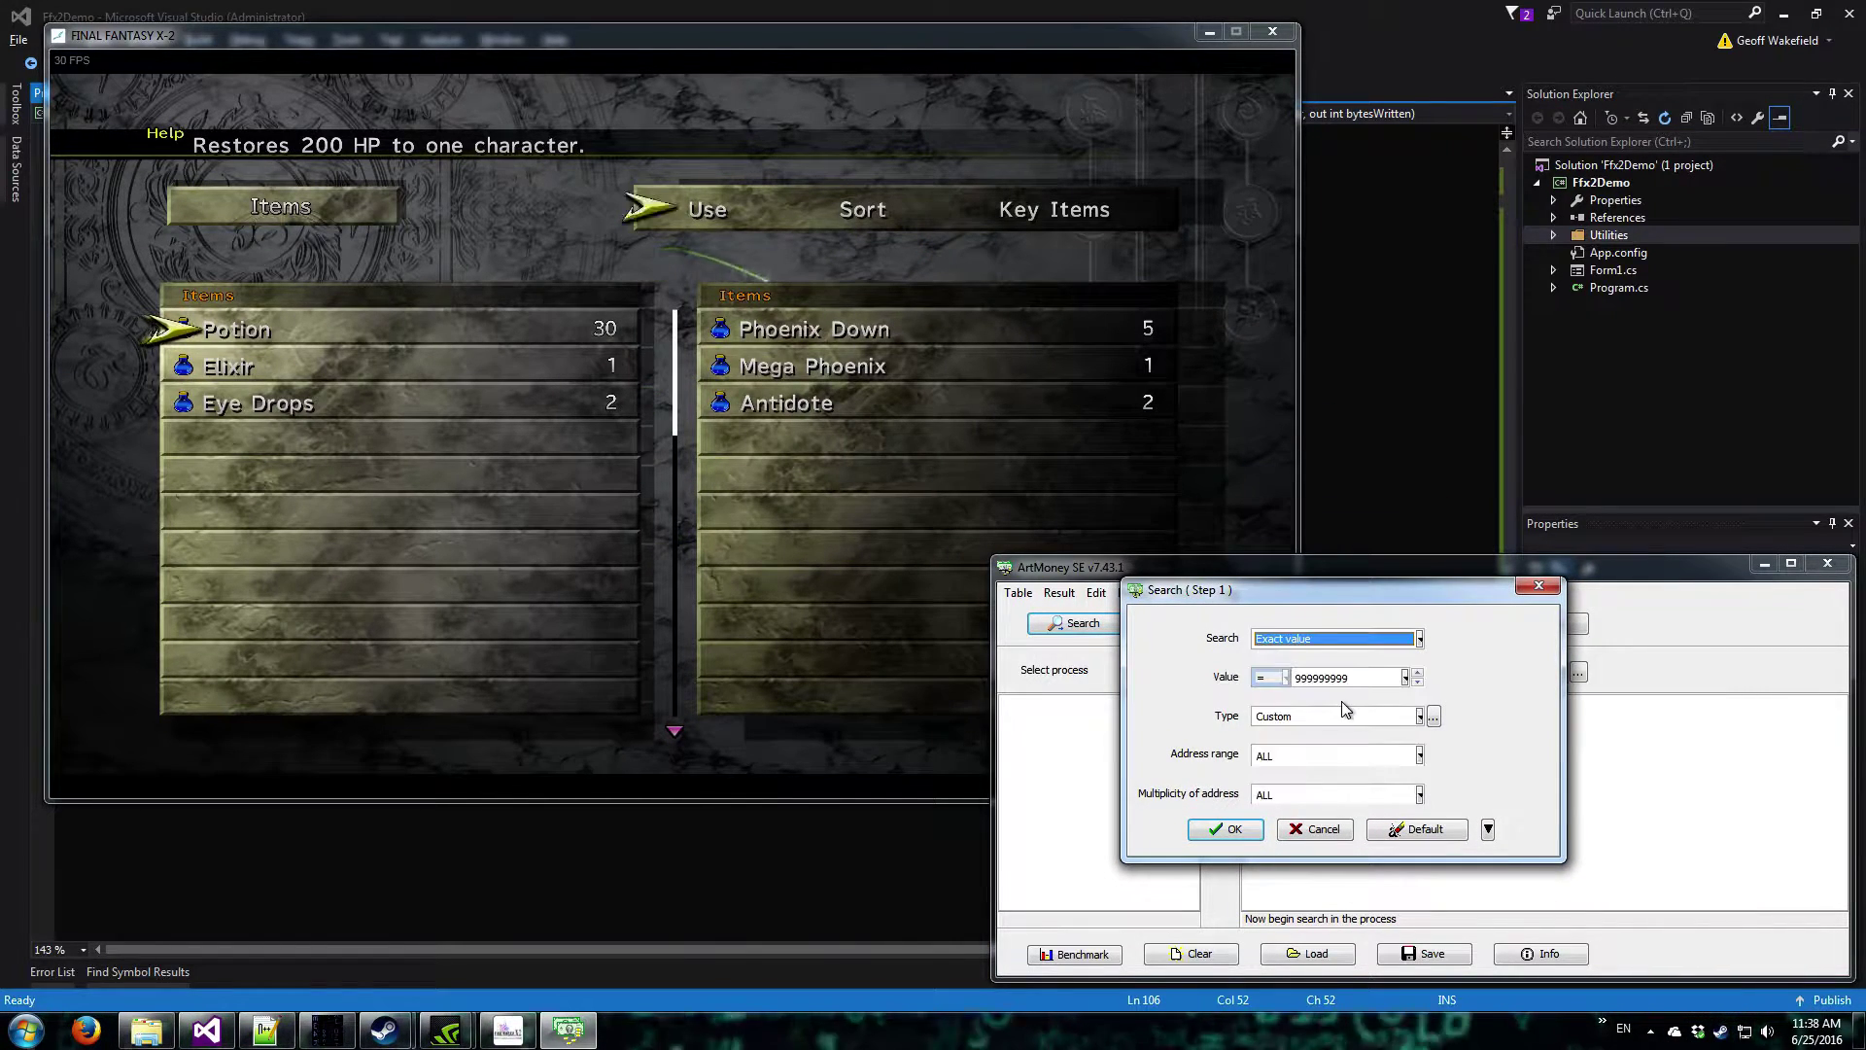
pyautogui.press('Tab')
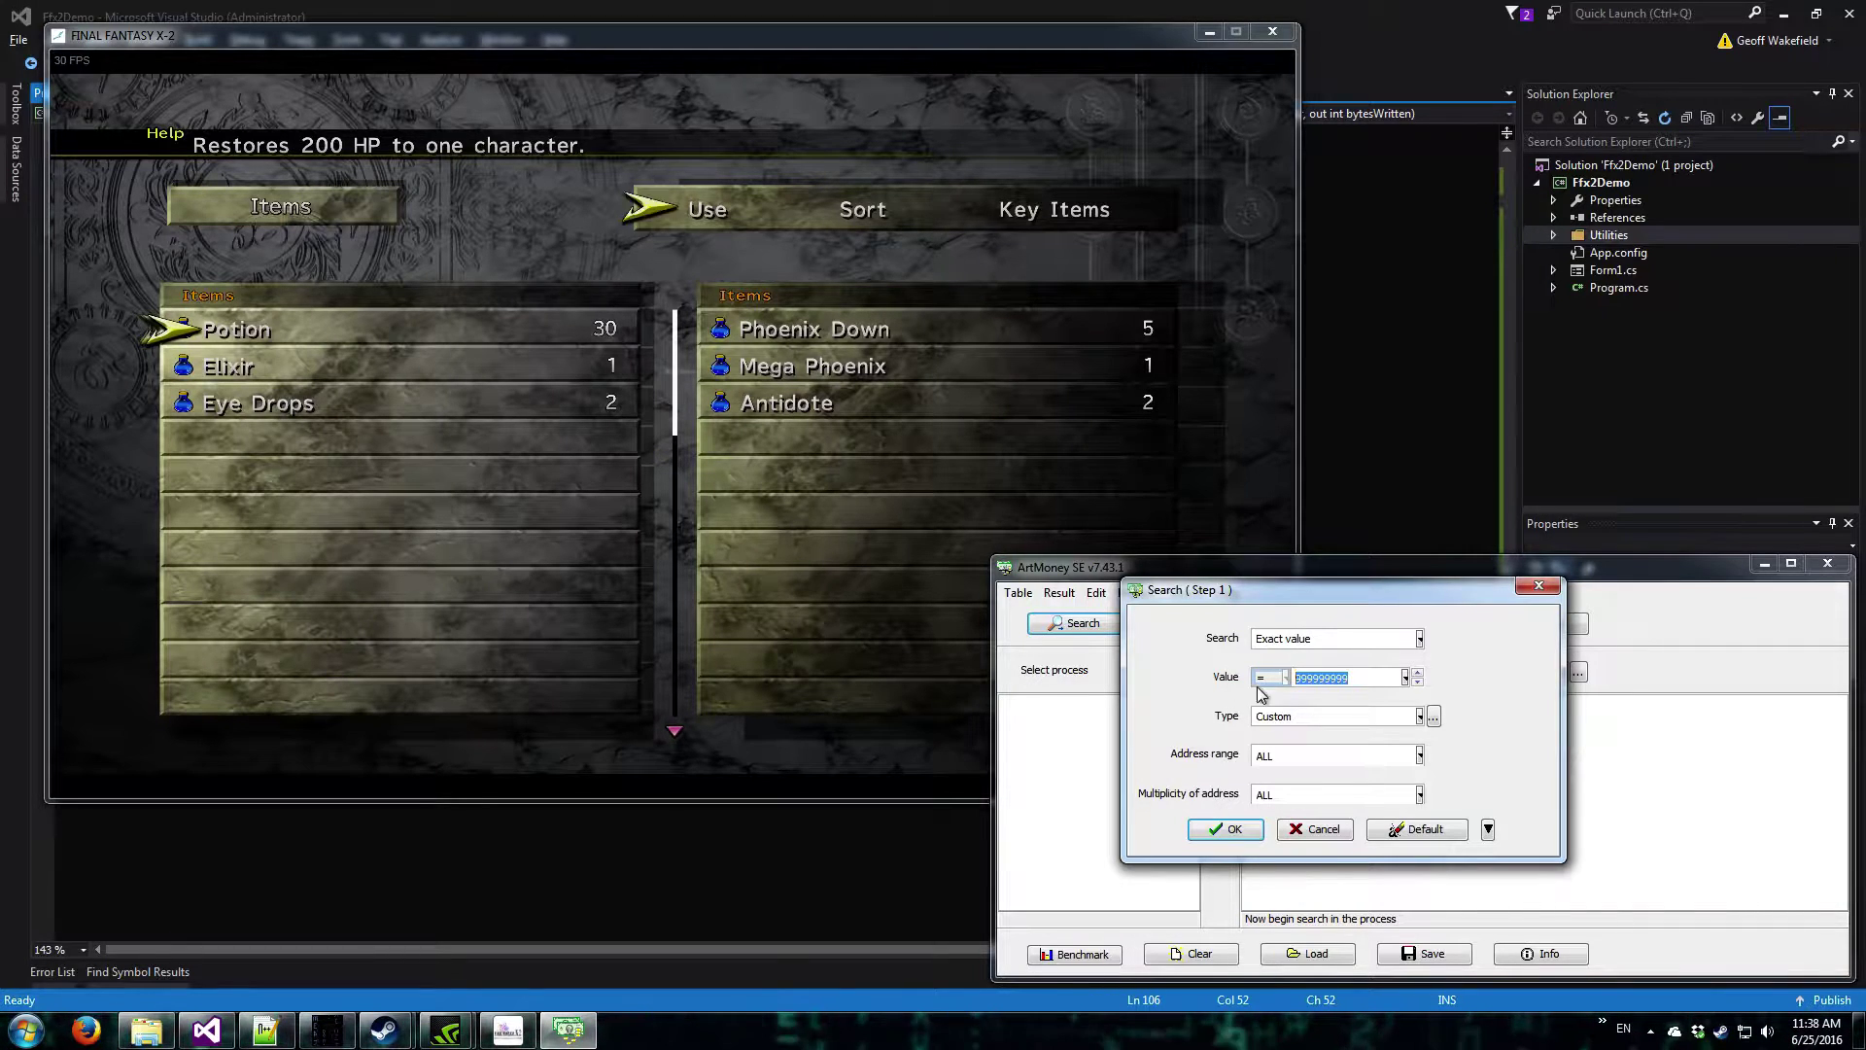
# - Set the search to Sequence of values with 6 values
pyautogui.click(1324, 641)
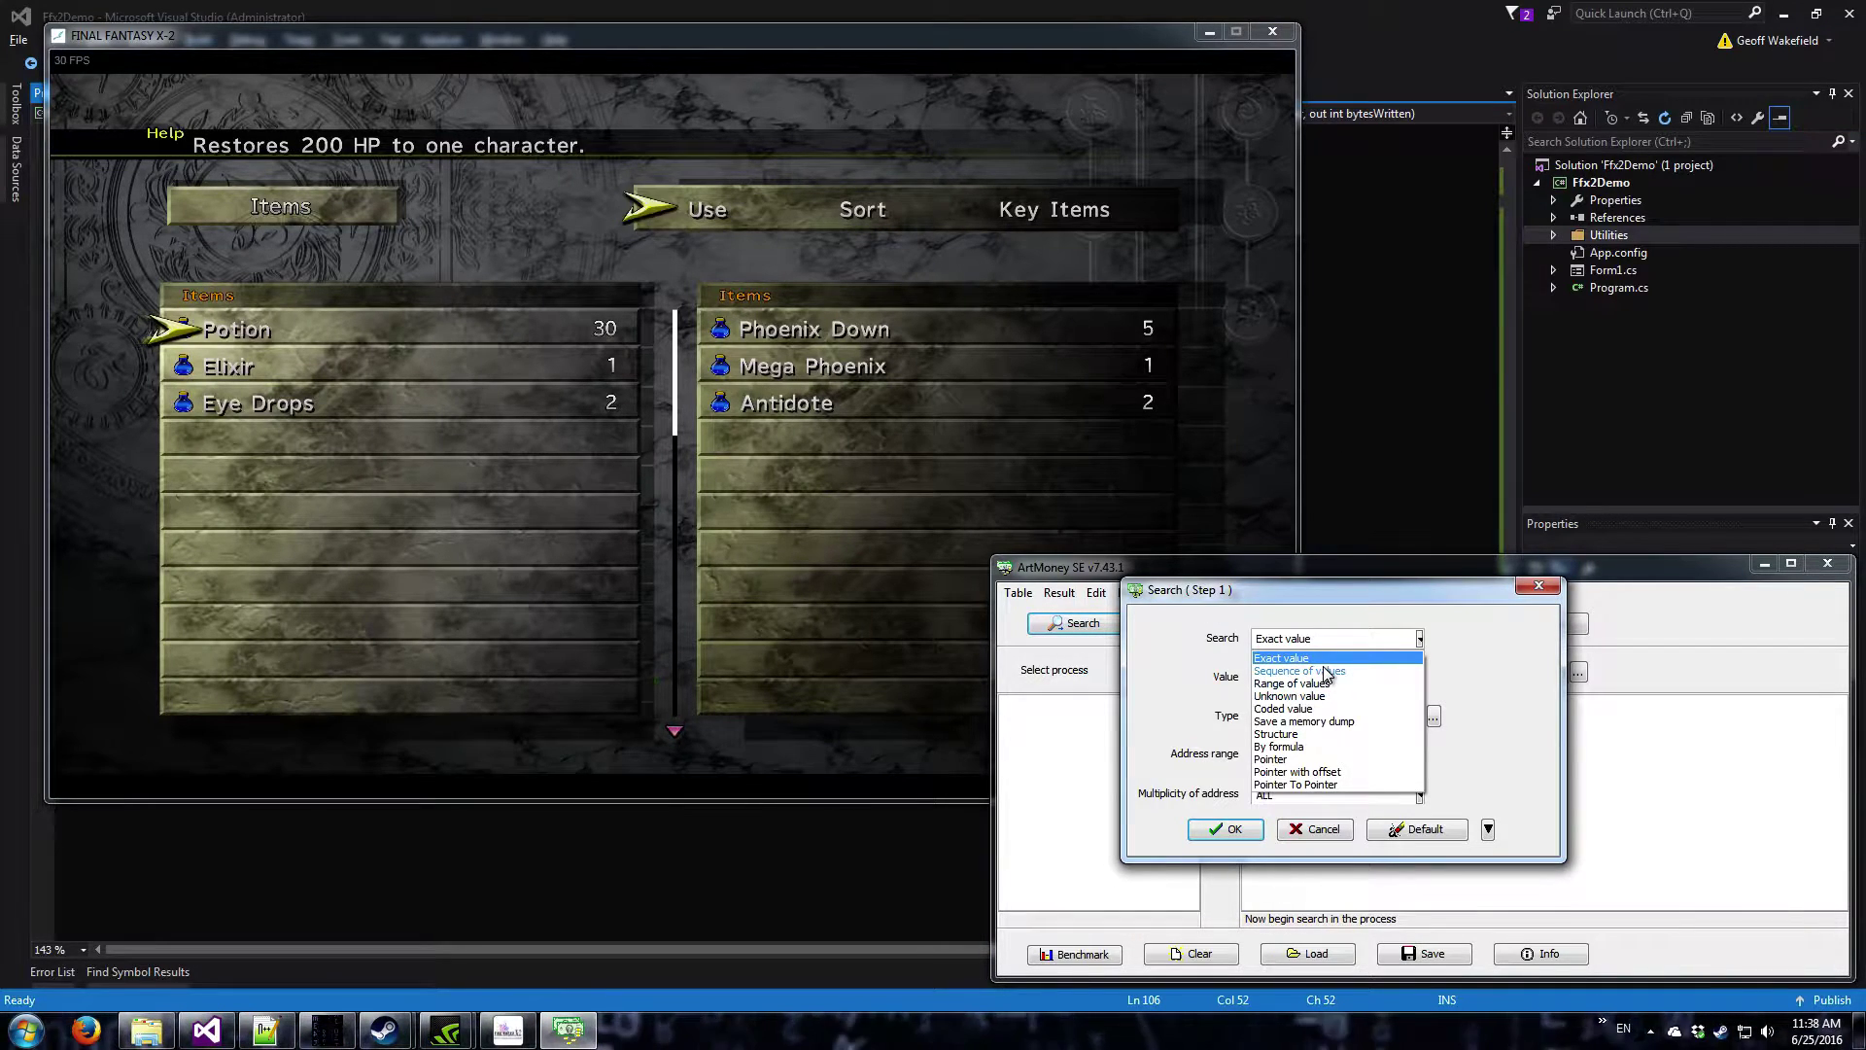
pyautogui.click(1300, 671)
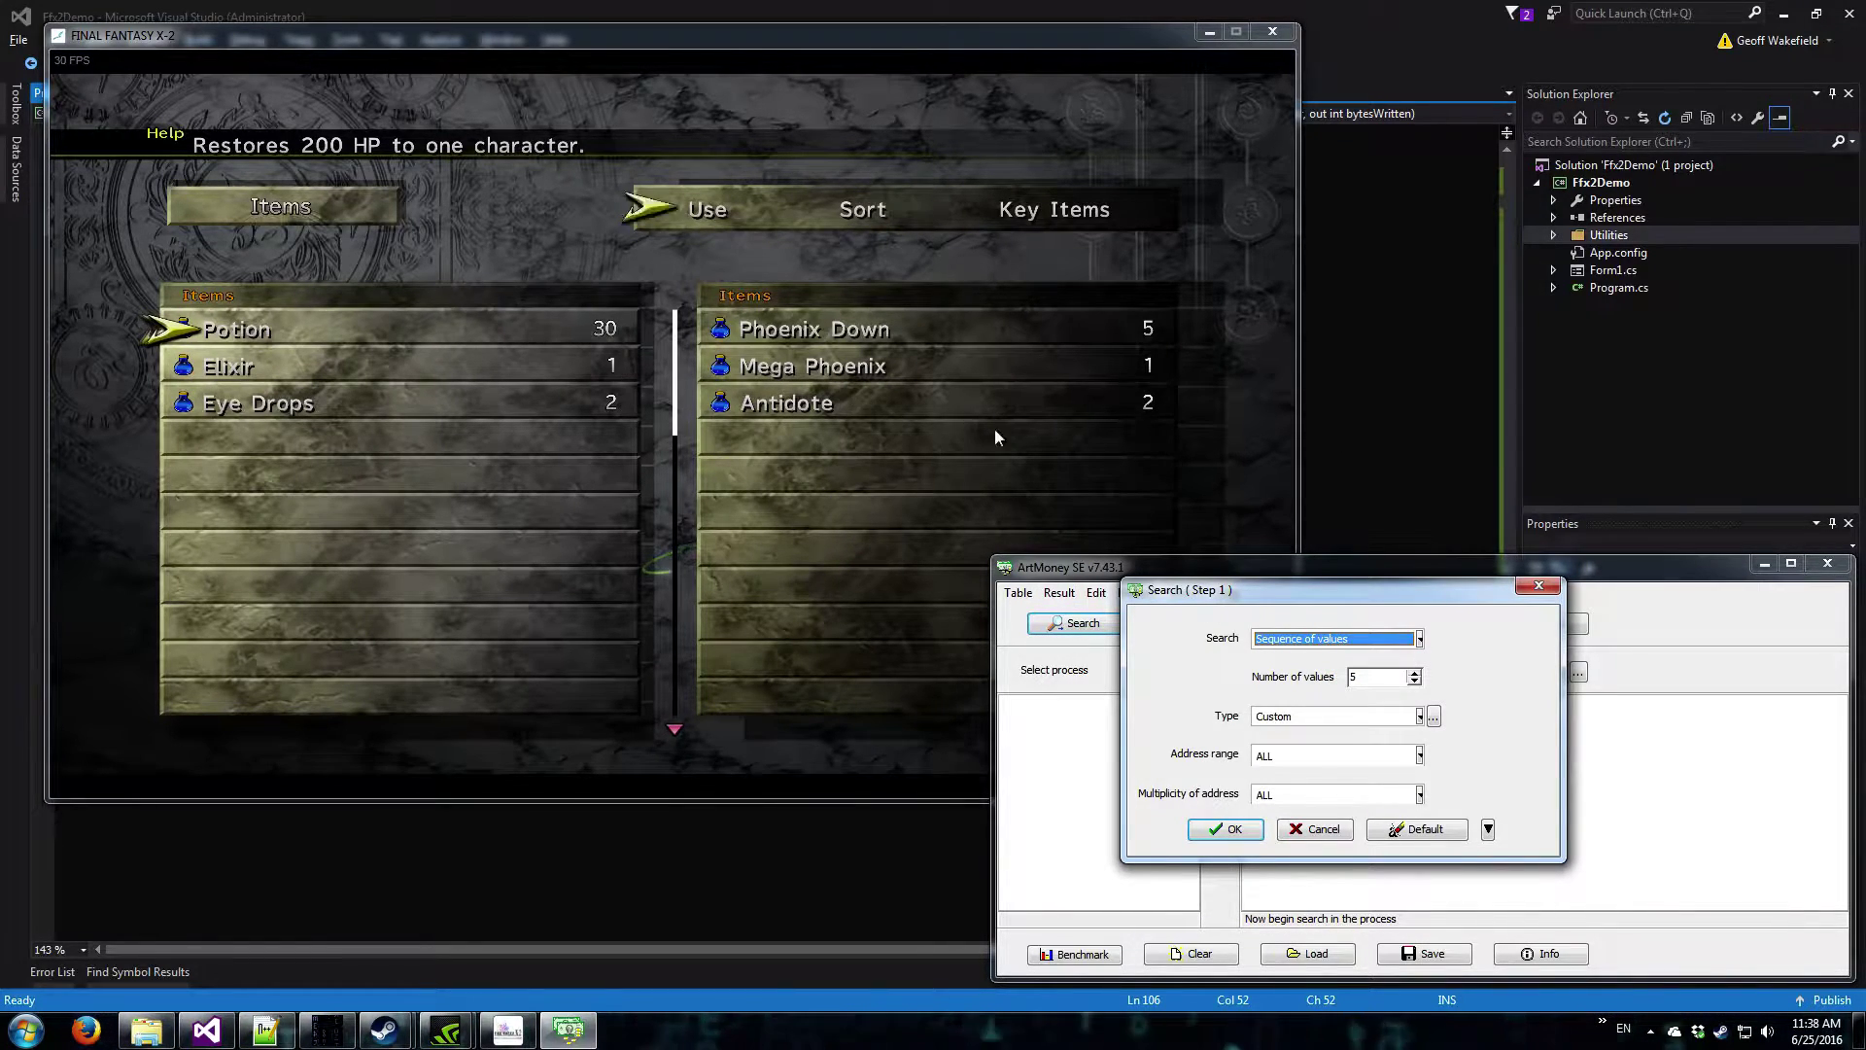
pyautogui.click(1414, 674)
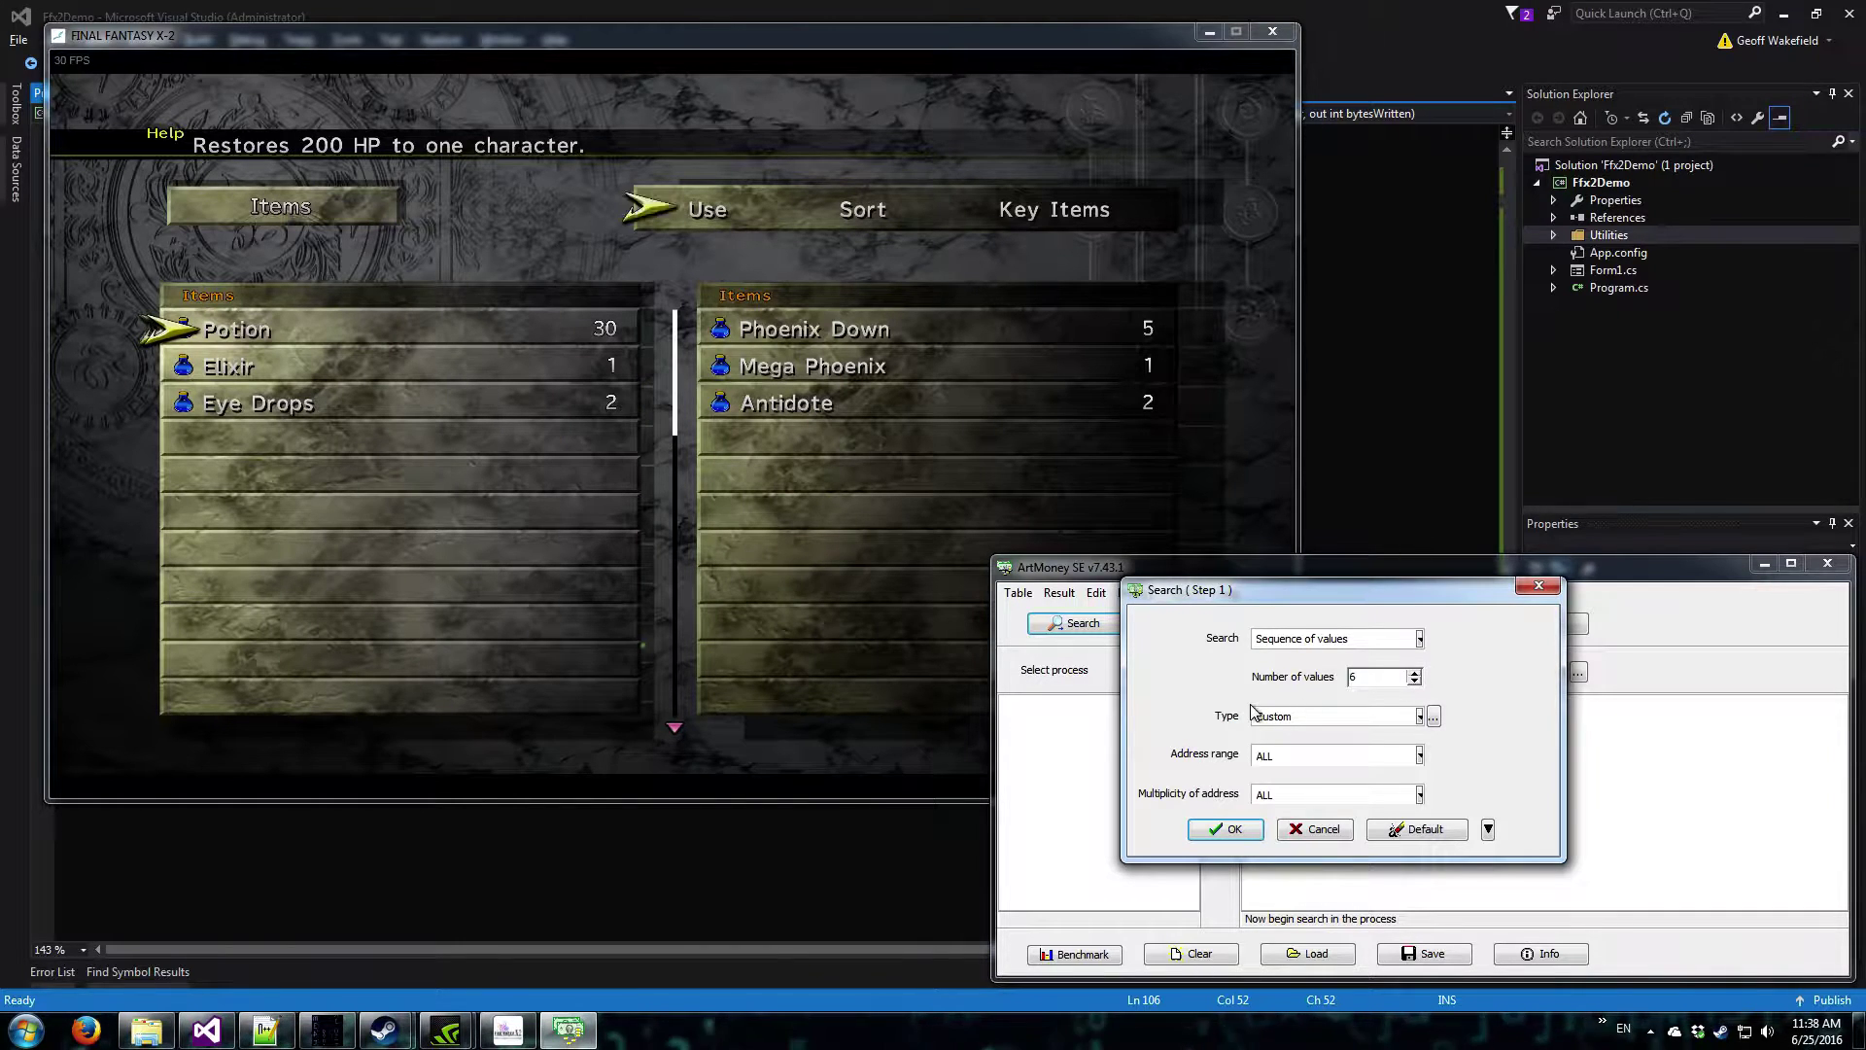
# - Restrict the search's custom value type to Integer 1 byte only, excluding Integer 4 bytes
pyautogui.click(1401, 717)
pyautogui.click(1276, 749)
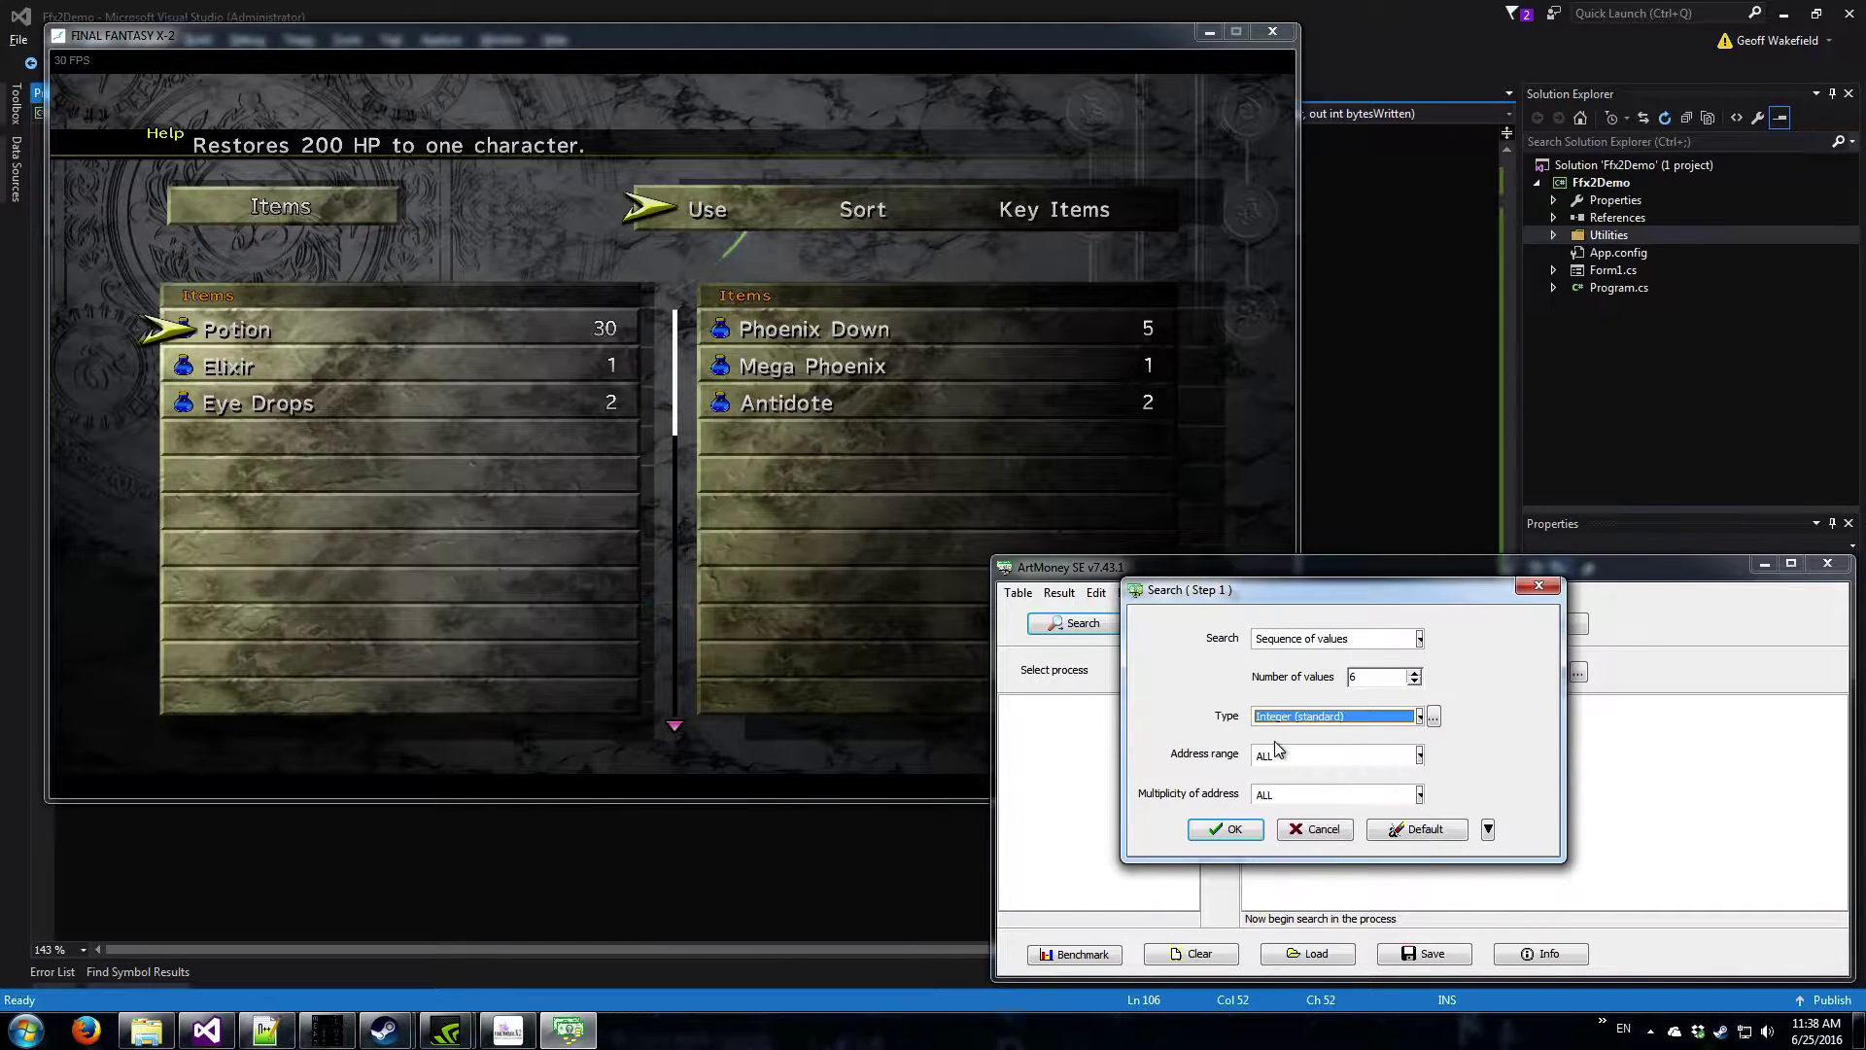
pyautogui.click(1433, 717)
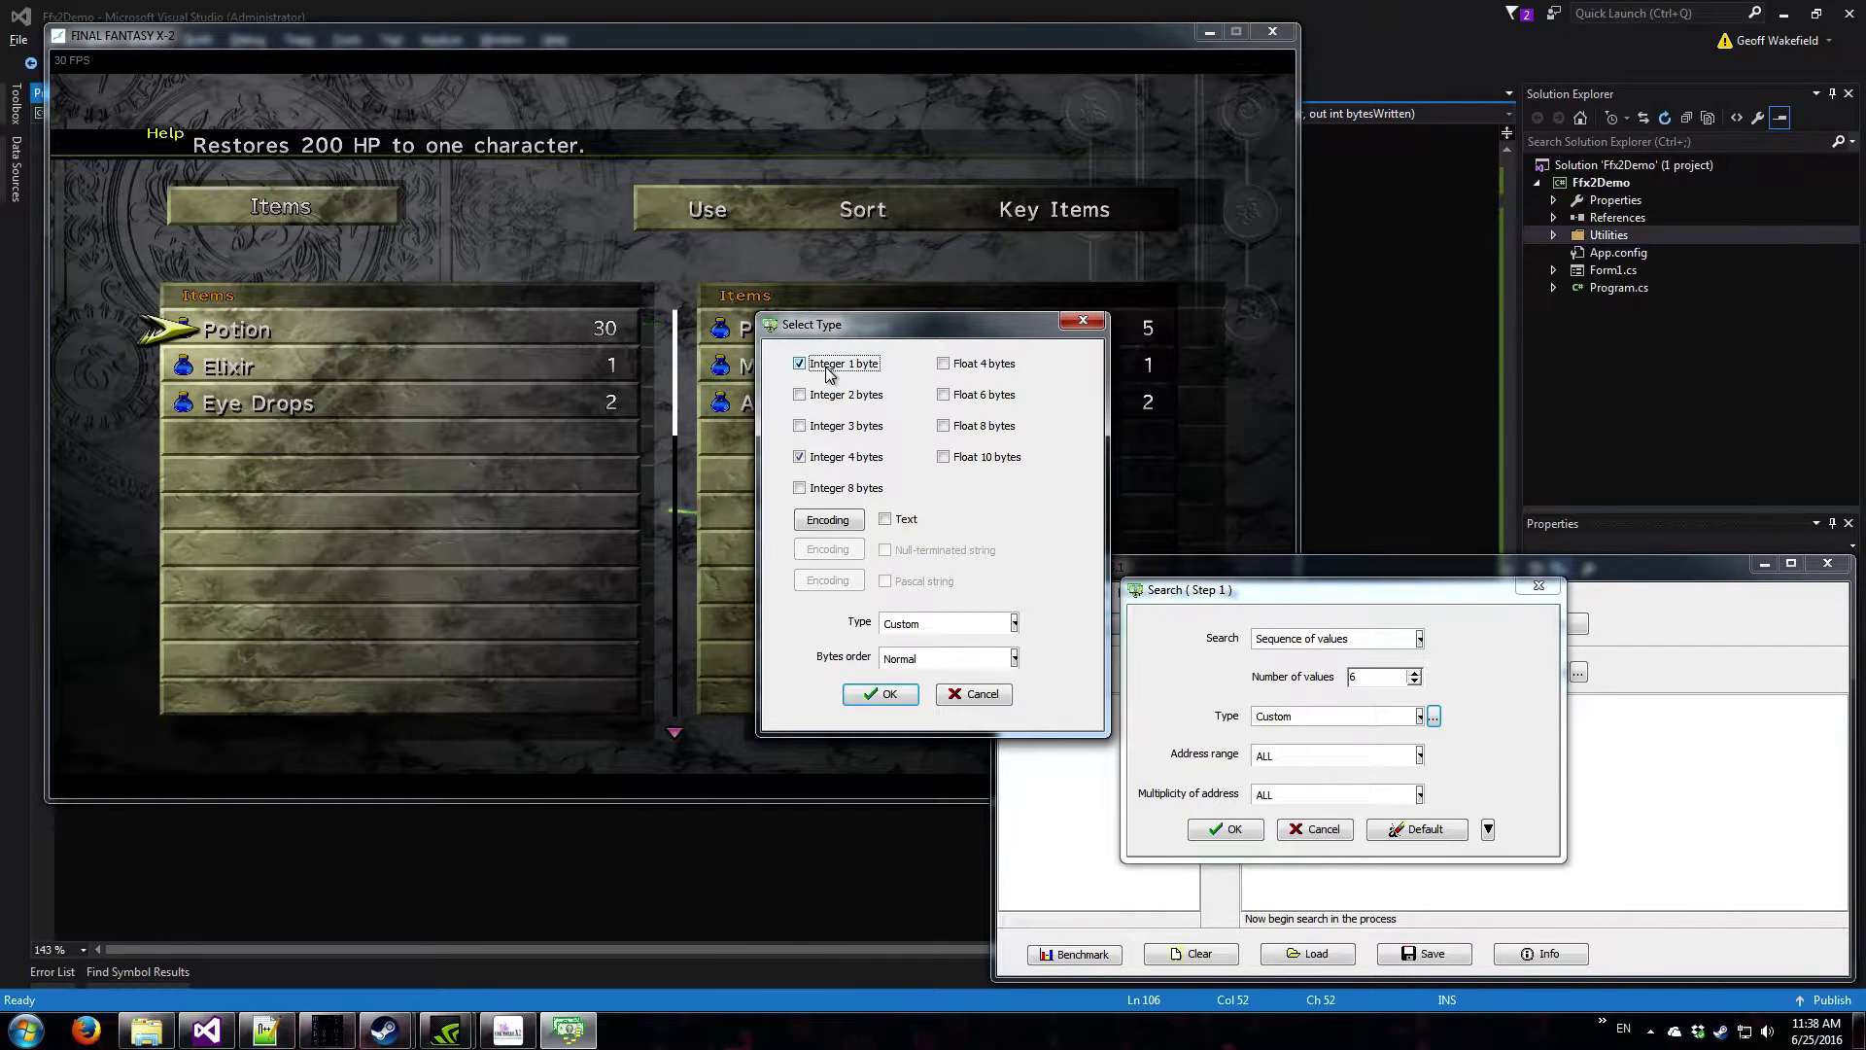
pyautogui.click(824, 455)
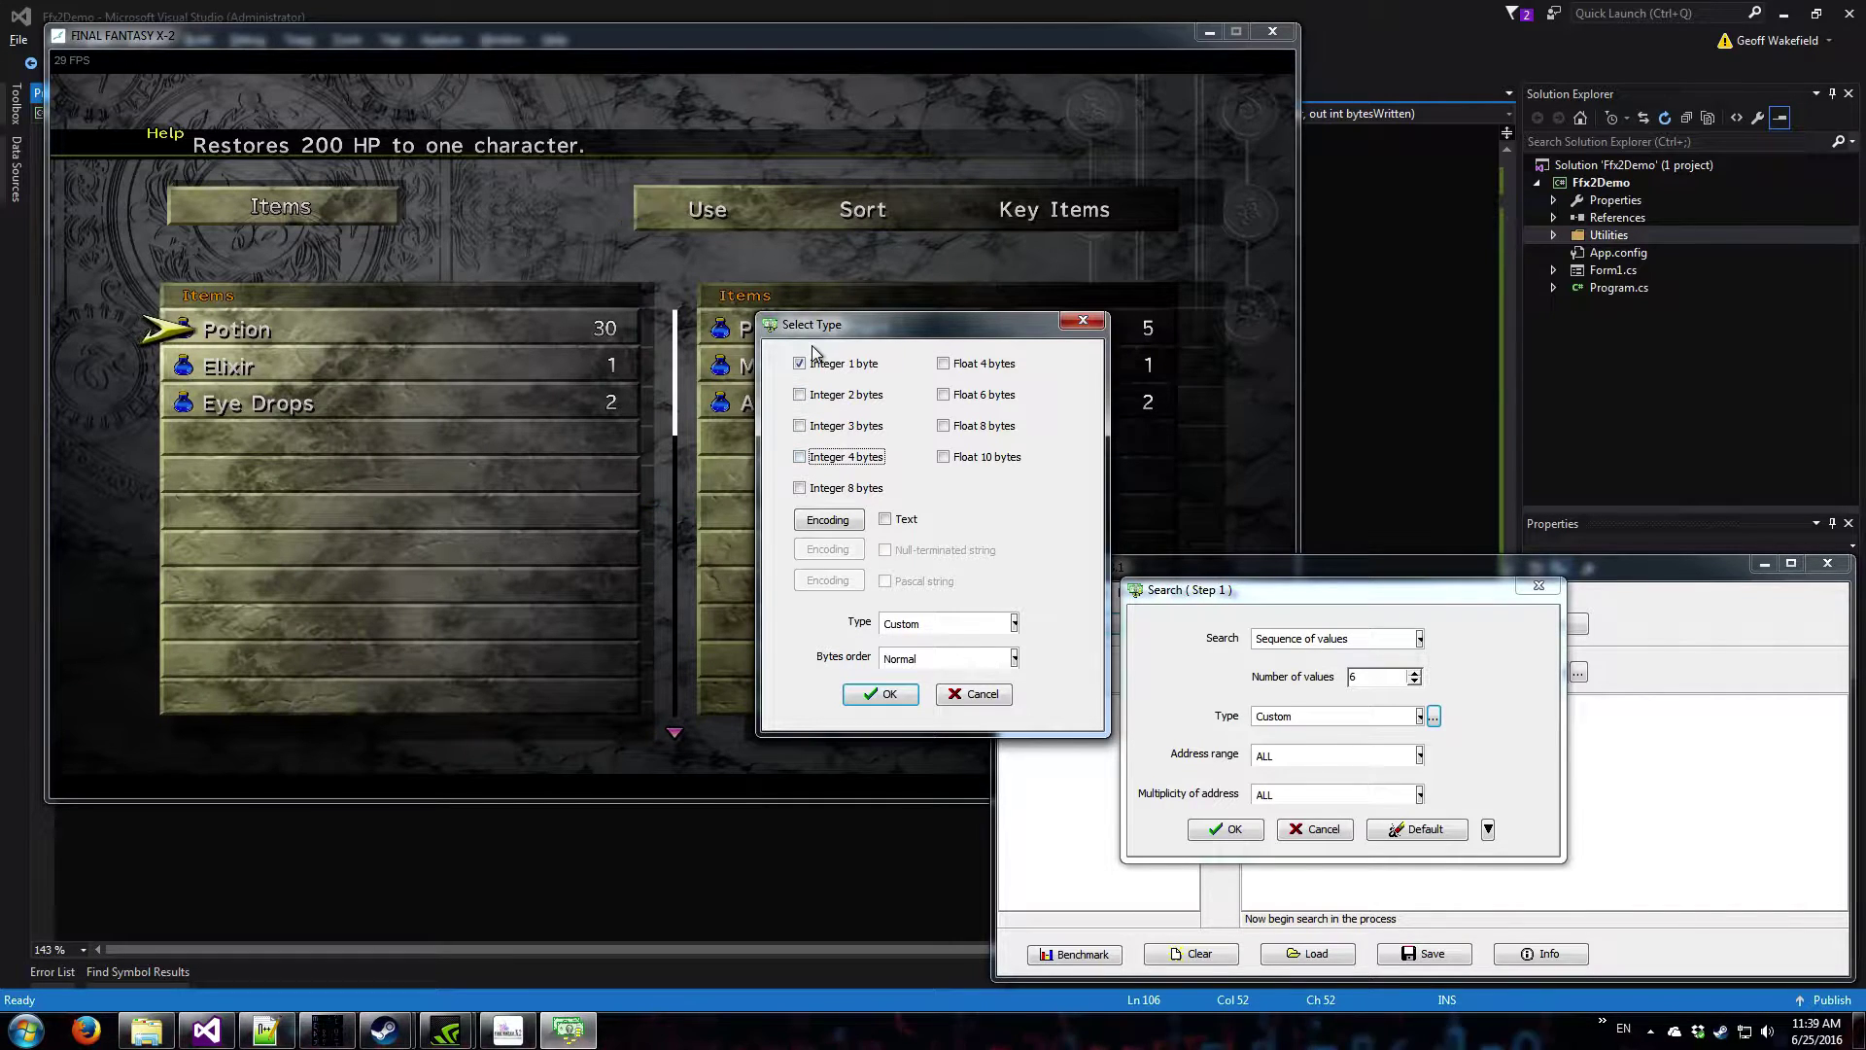
pyautogui.moveTo(836, 332); pyautogui.dragTo(827, 445)
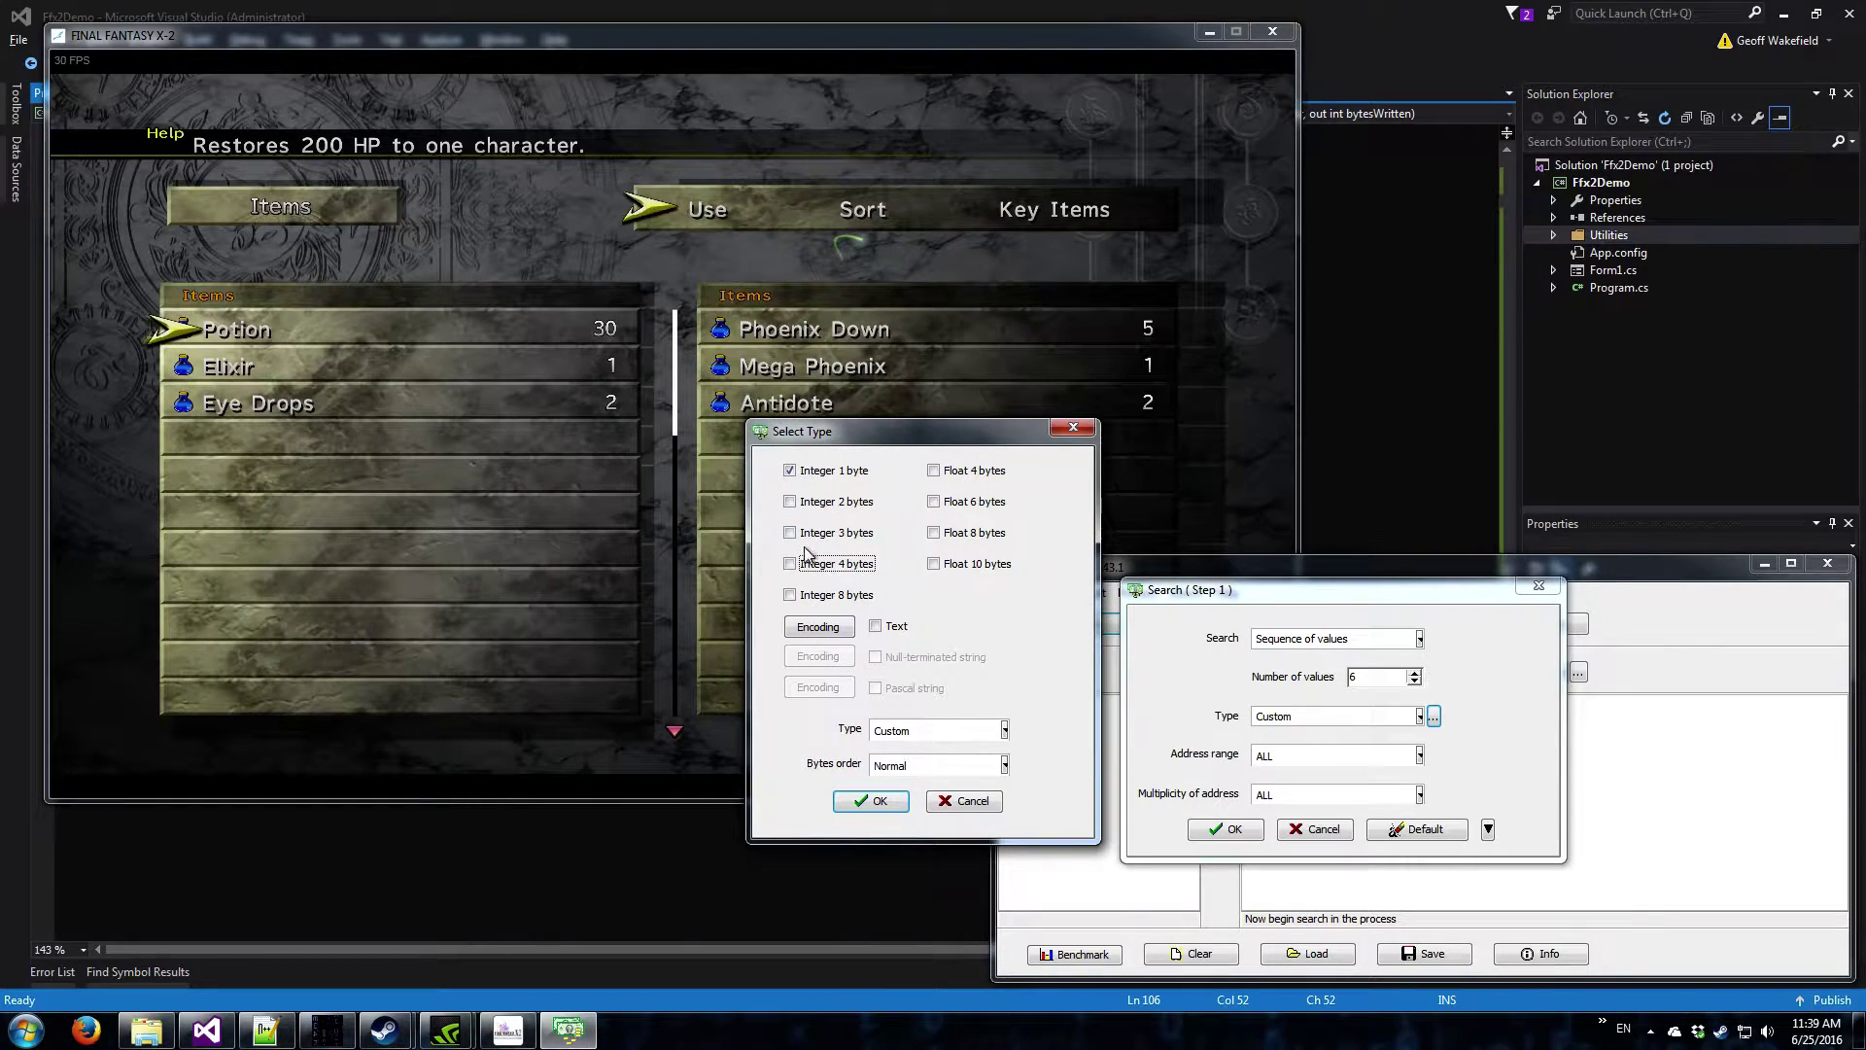
pyautogui.click(868, 802)
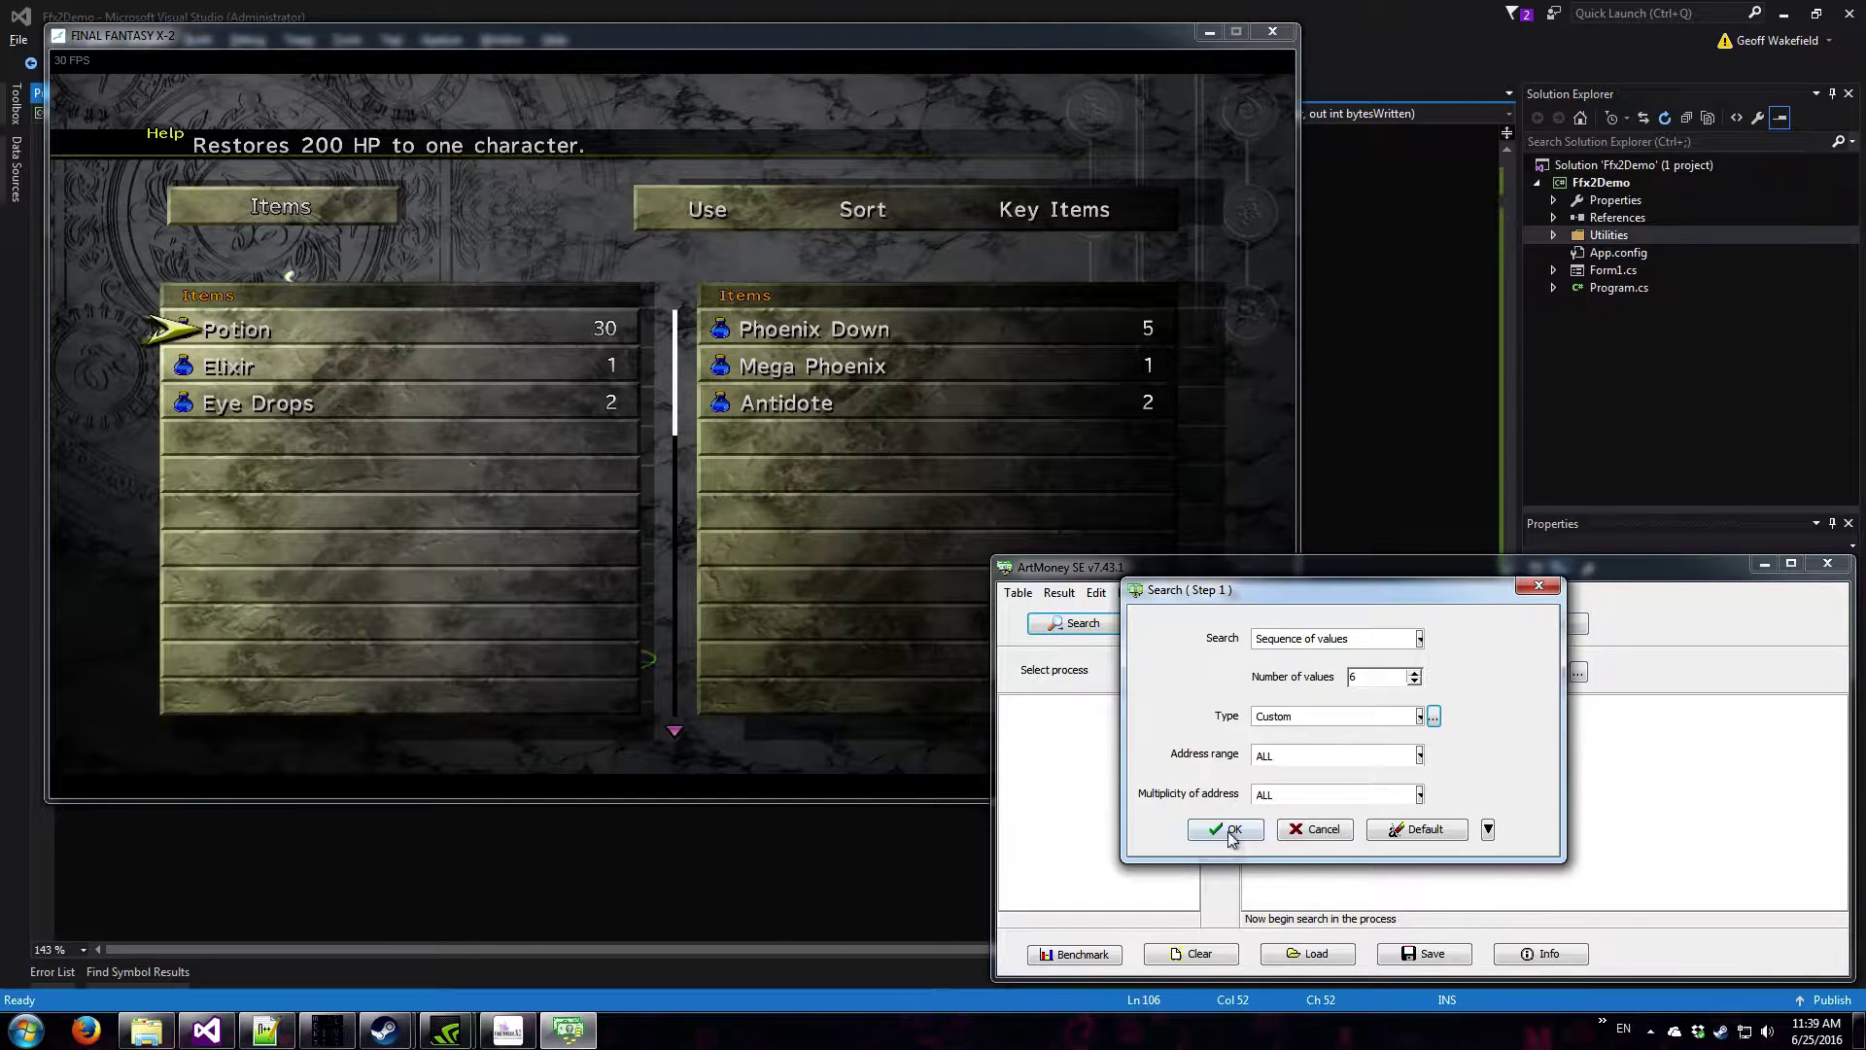
# - Enter the item quantities 30, 5, 1, 1, 2, 2 as Value 1 through Value 6 of the search sequence
pyautogui.click(1231, 829)
pyautogui.moveTo(968, 297); pyautogui.dragTo(1437, 562)
pyautogui.click(1400, 632)
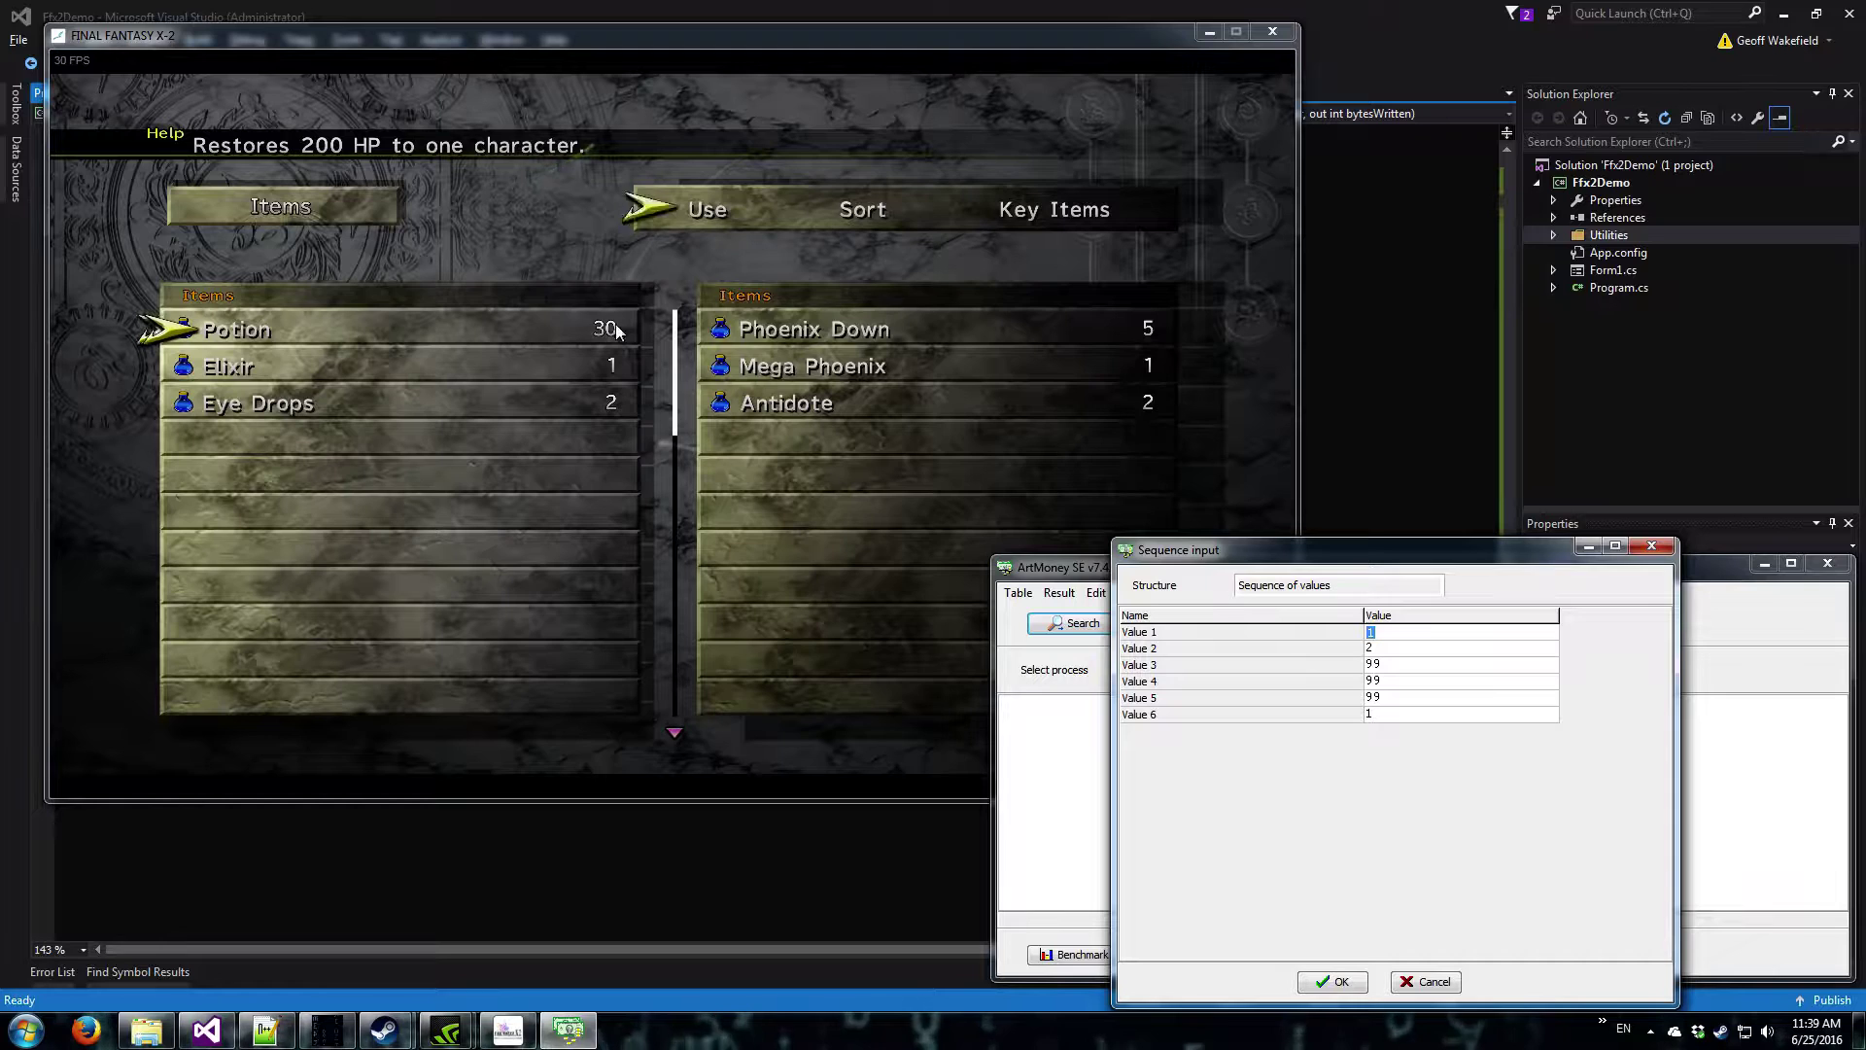
pyautogui.write('30')
pyautogui.press('Down')
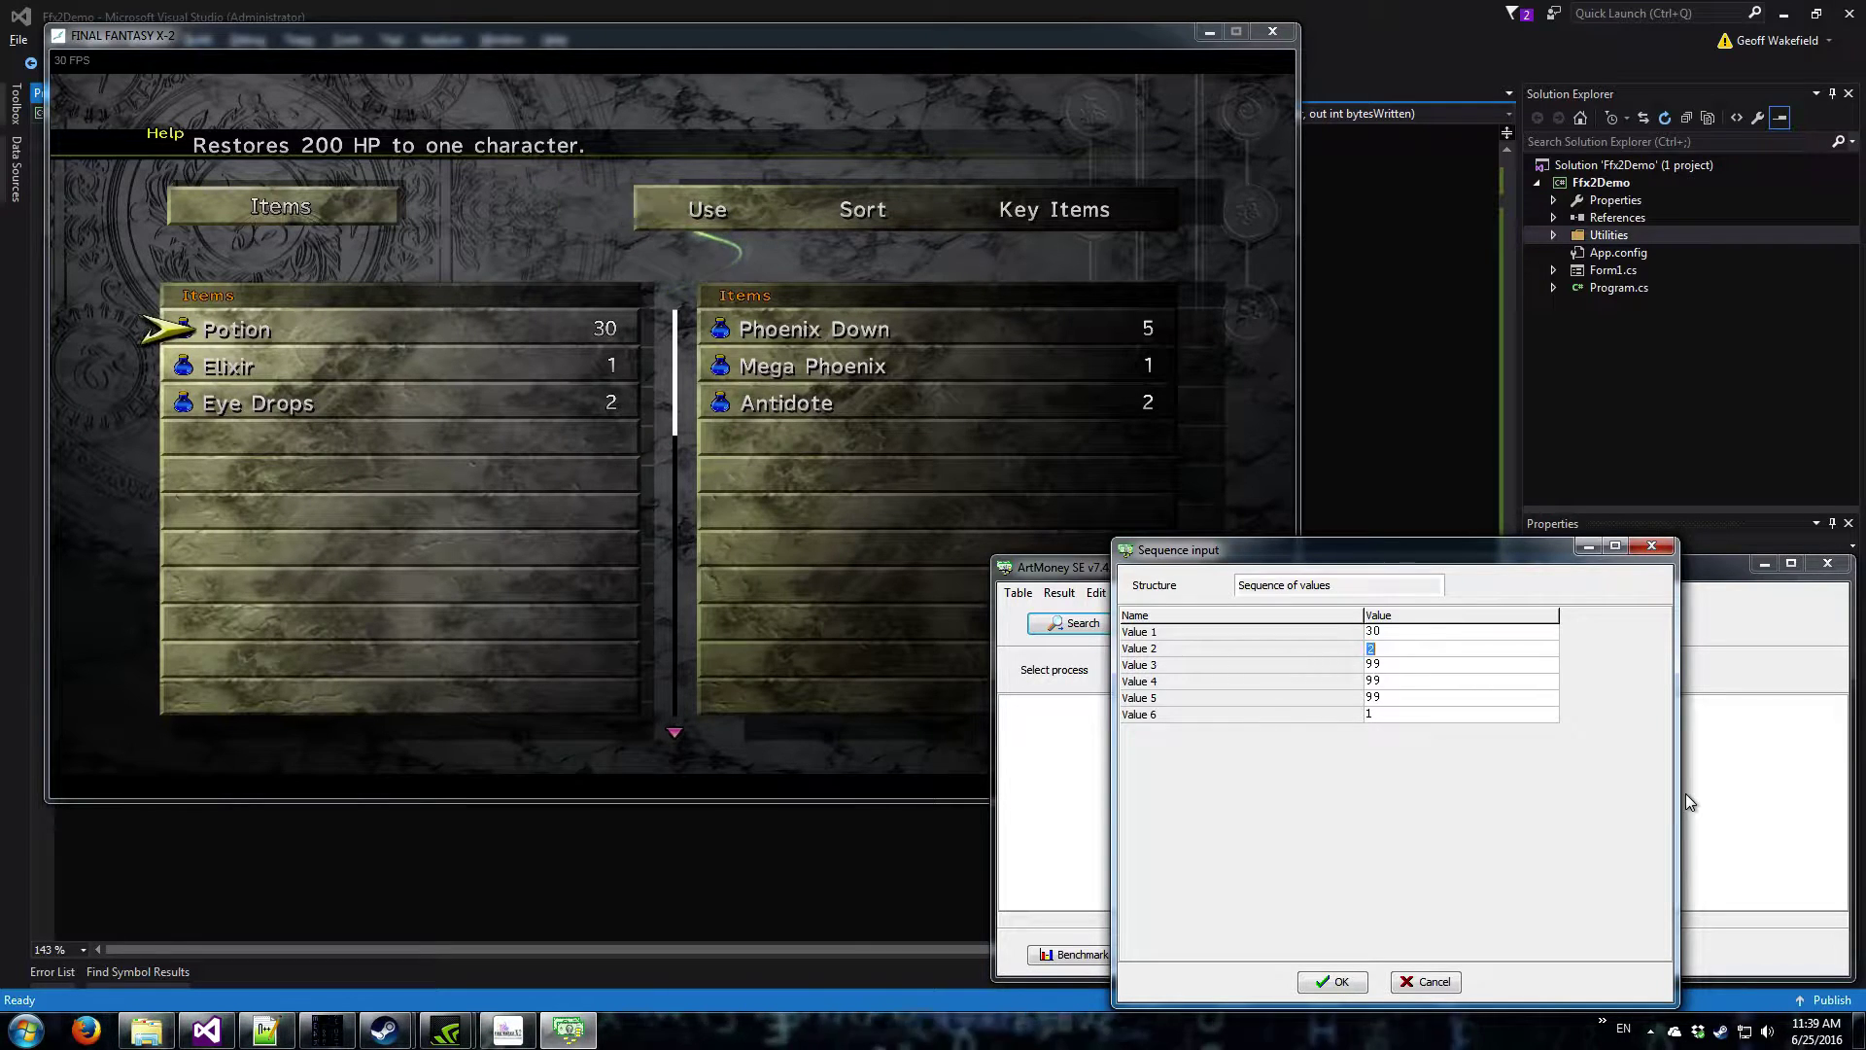
pyautogui.write('5')
pyautogui.press('Down')
pyautogui.write('1')
pyautogui.press('Down')
pyautogui.write('1')
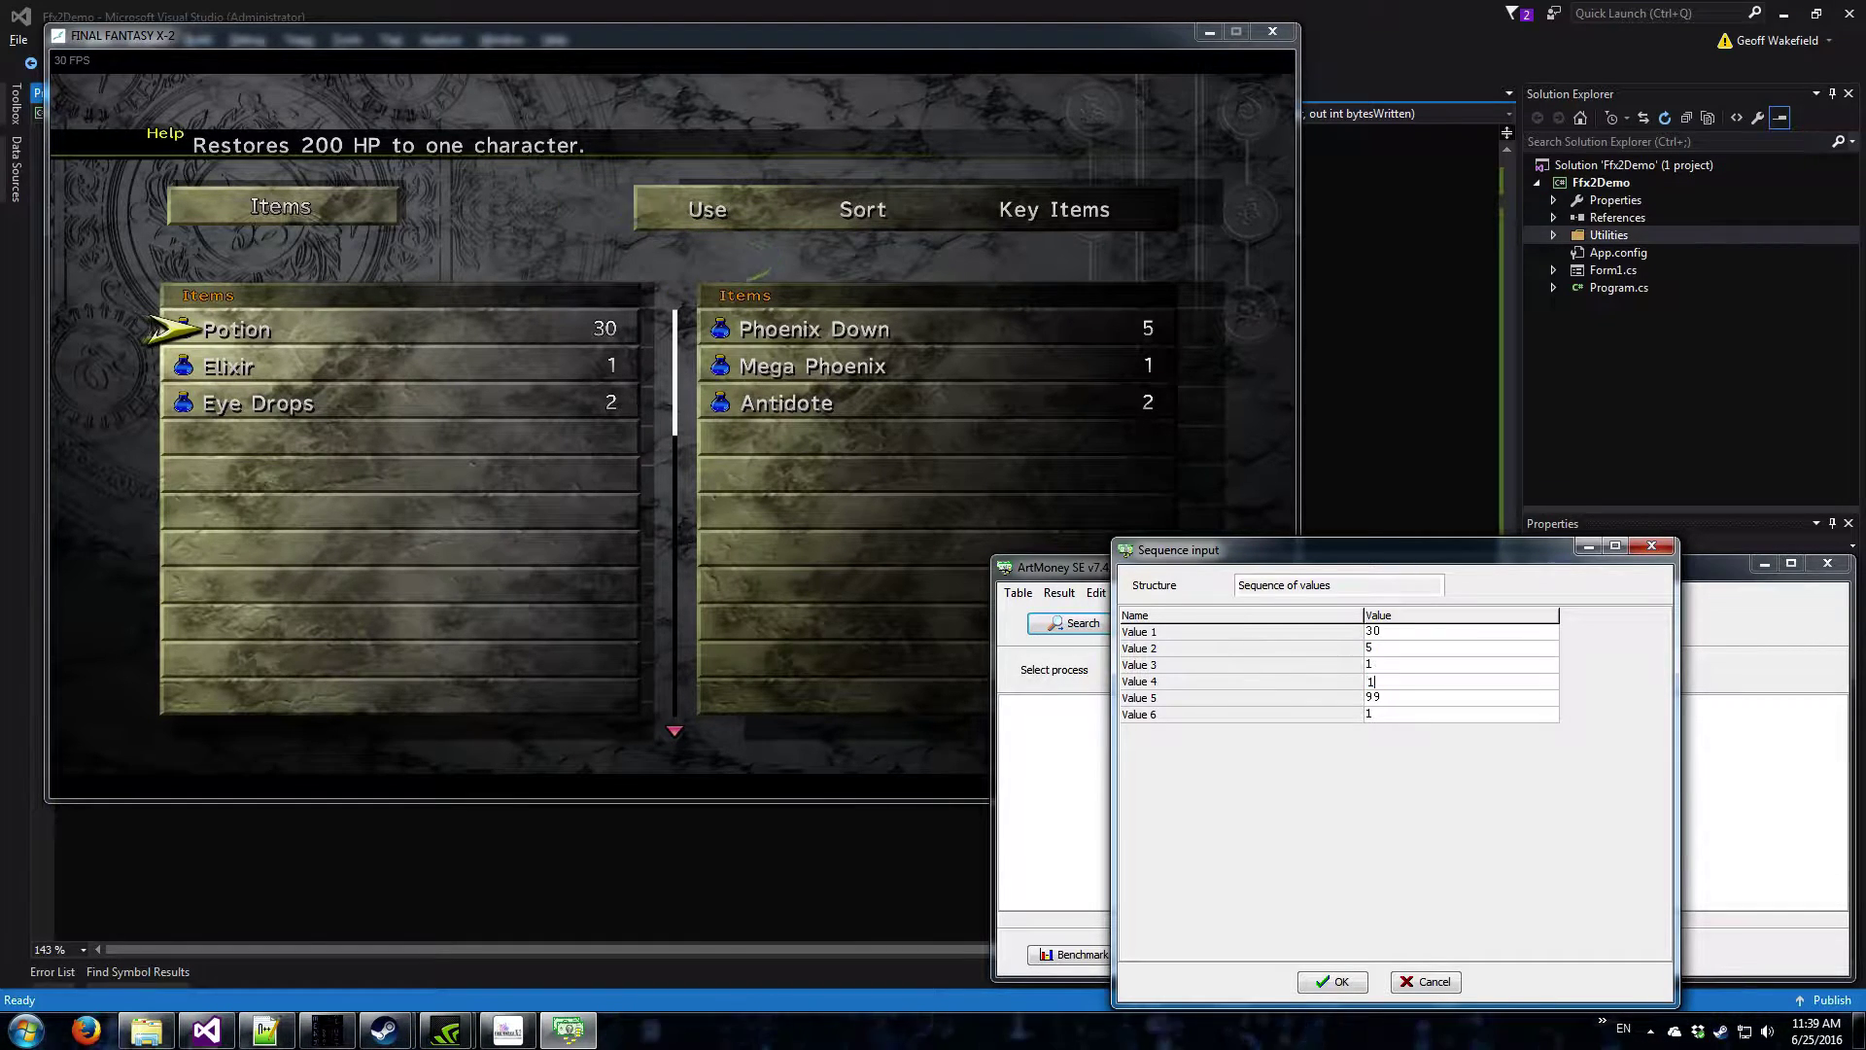
pyautogui.press('Down')
pyautogui.write('2')
pyautogui.press('Down')
pyautogui.write('2')
pyautogui.press('Return')
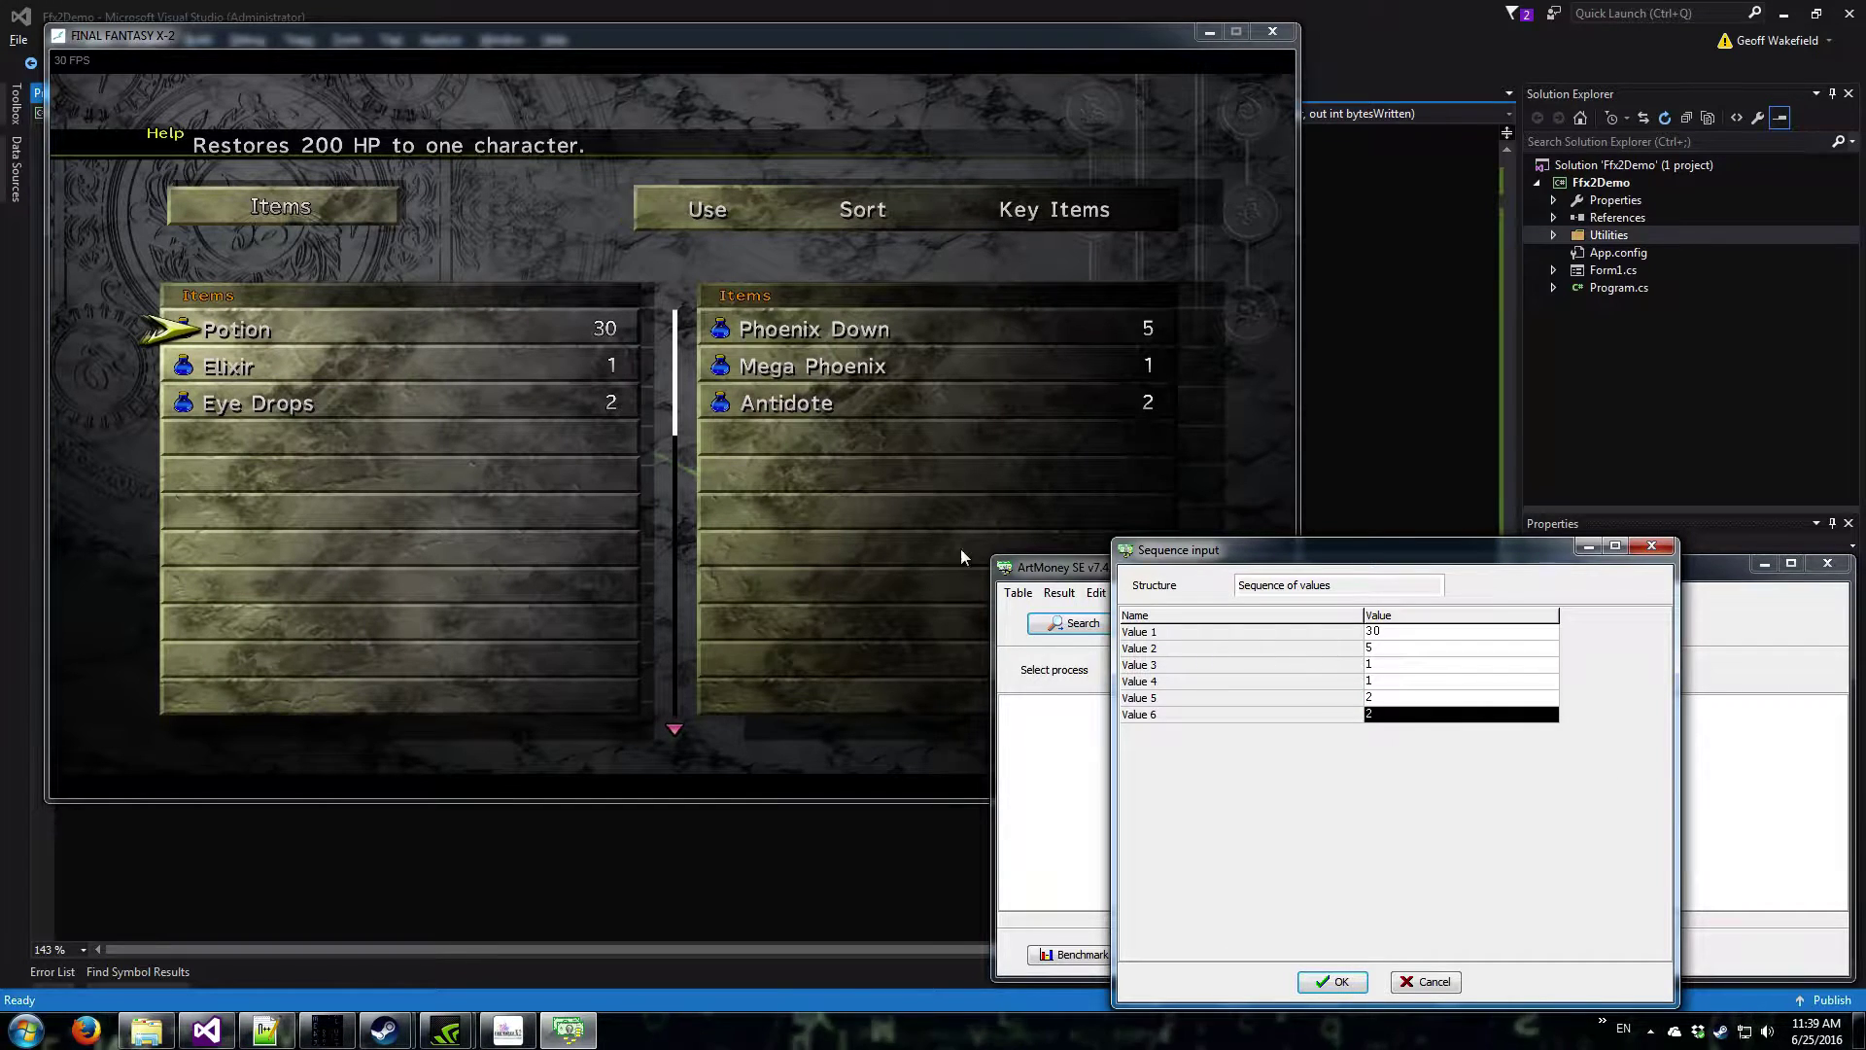
# - Run the sequence search and add the found address's six values to the address table
pyautogui.click(1331, 984)
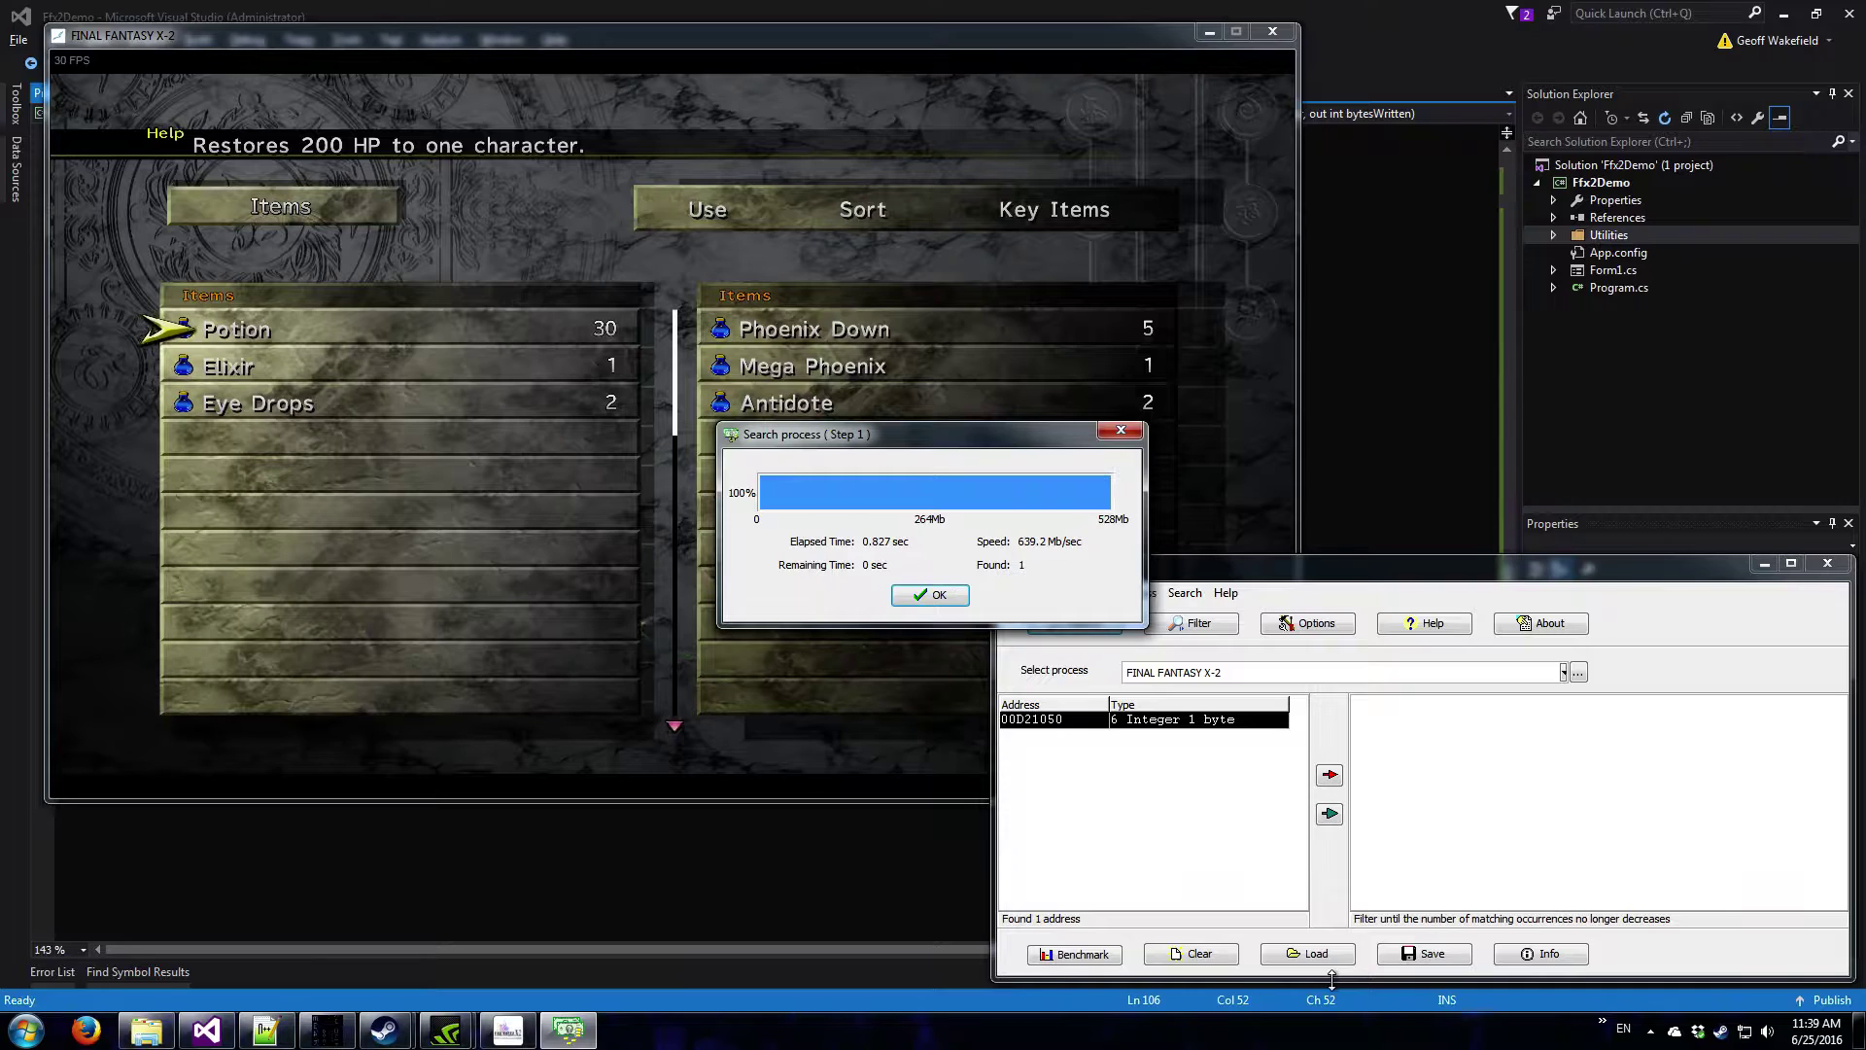
pyautogui.click(935, 597)
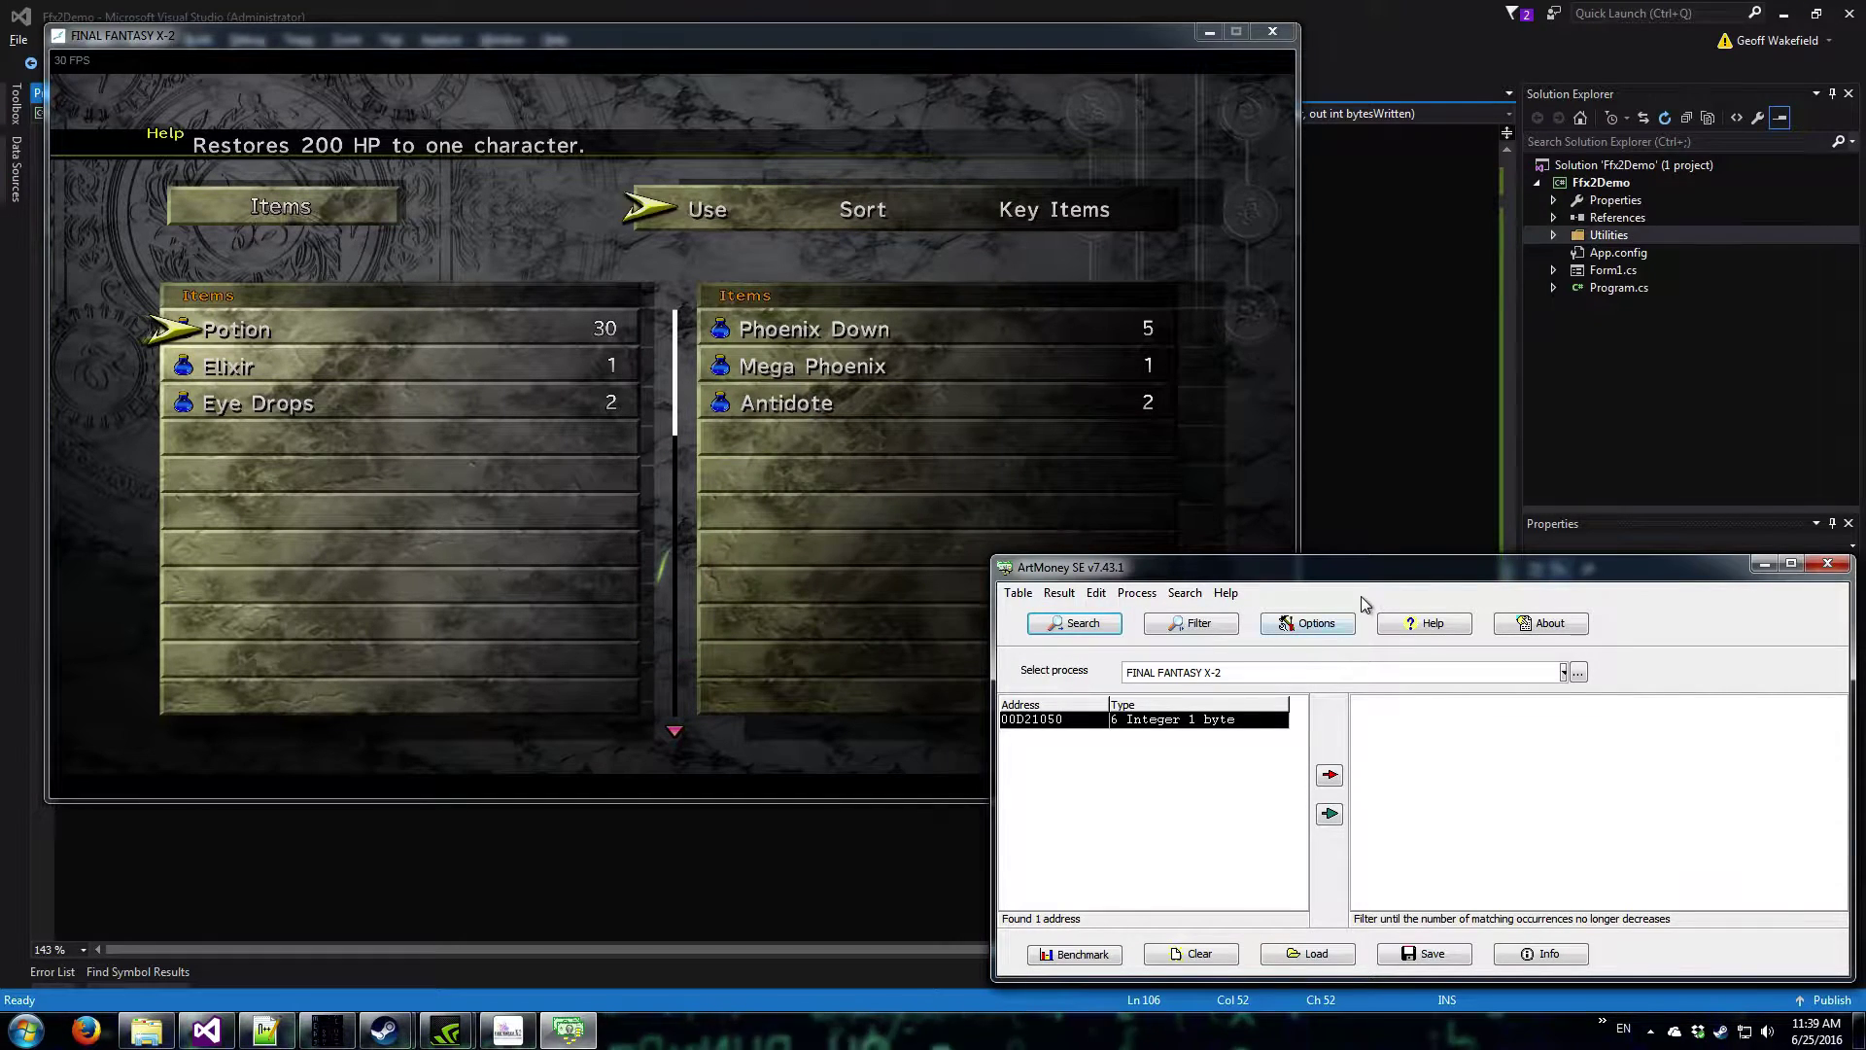
pyautogui.click(1330, 775)
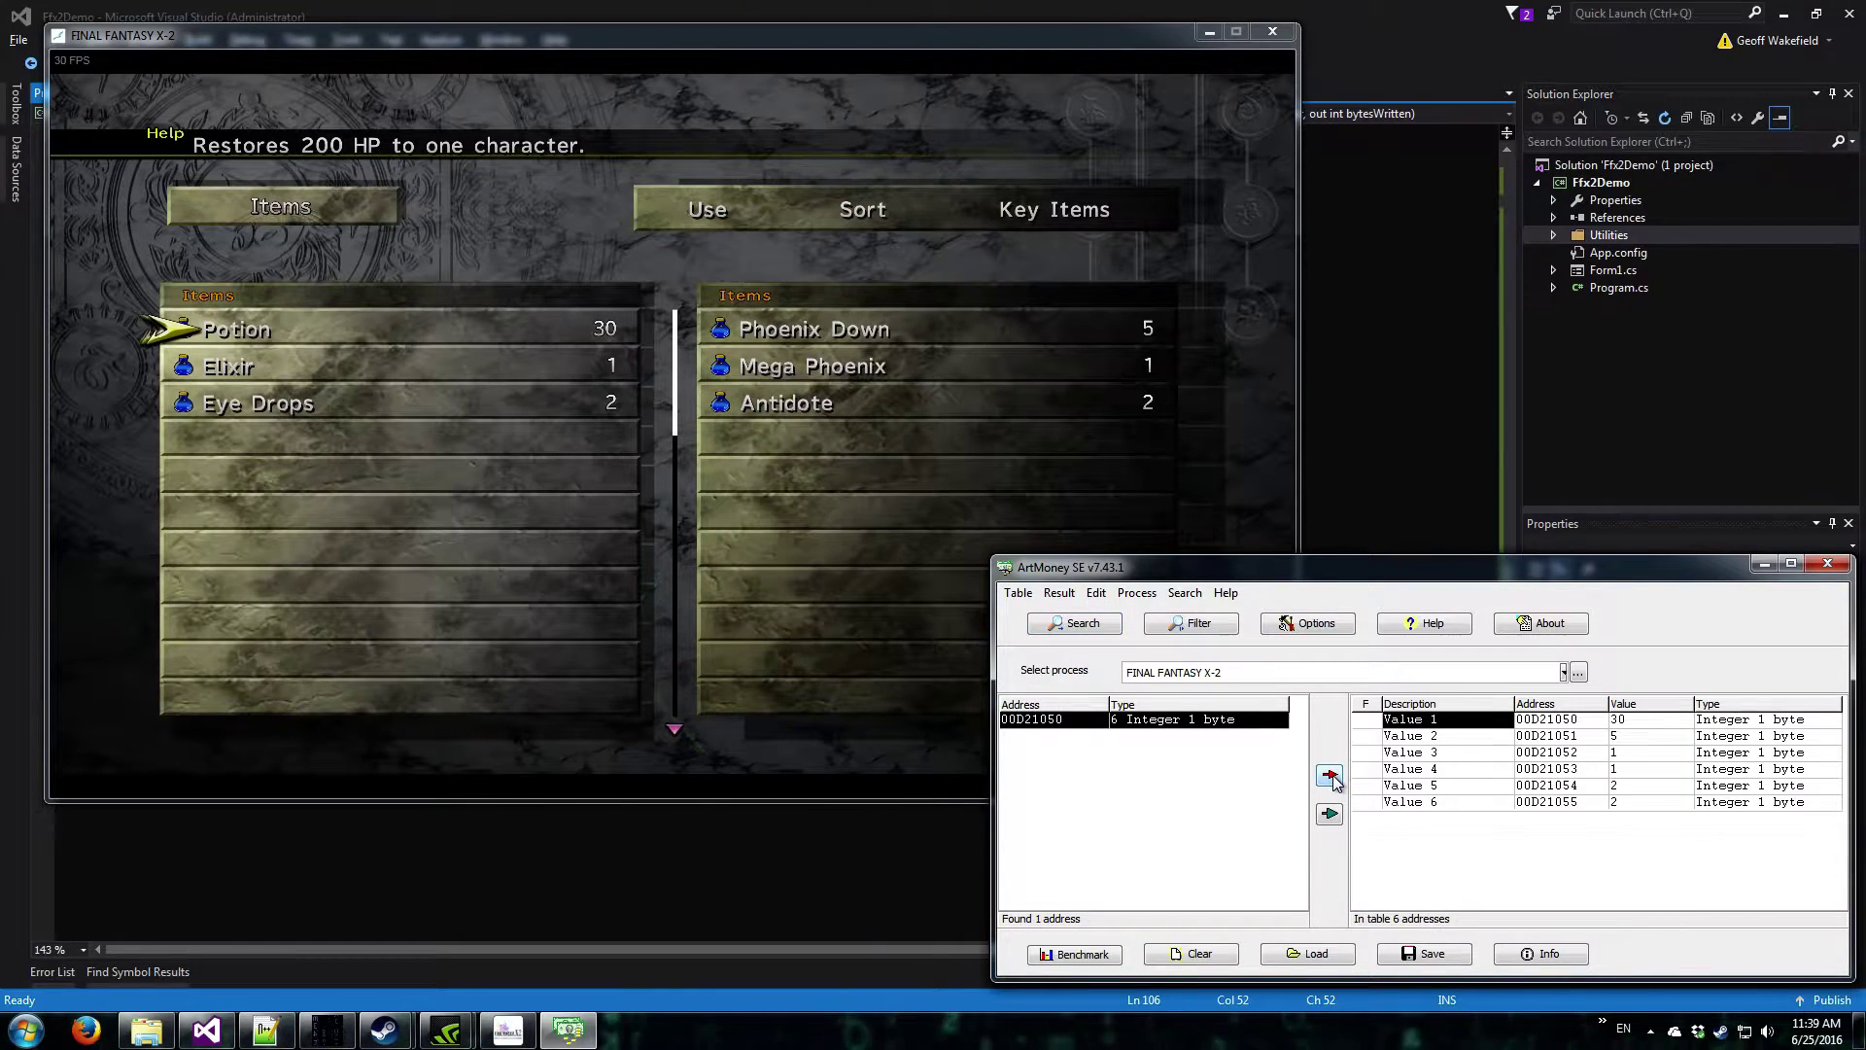
# - Set Value 2 in the address table to 99 and back out of the game's item selection to refresh the Phoenix Down quantity
pyautogui.click(1648, 720)
pyautogui.press('Down')
pyautogui.press('Return')
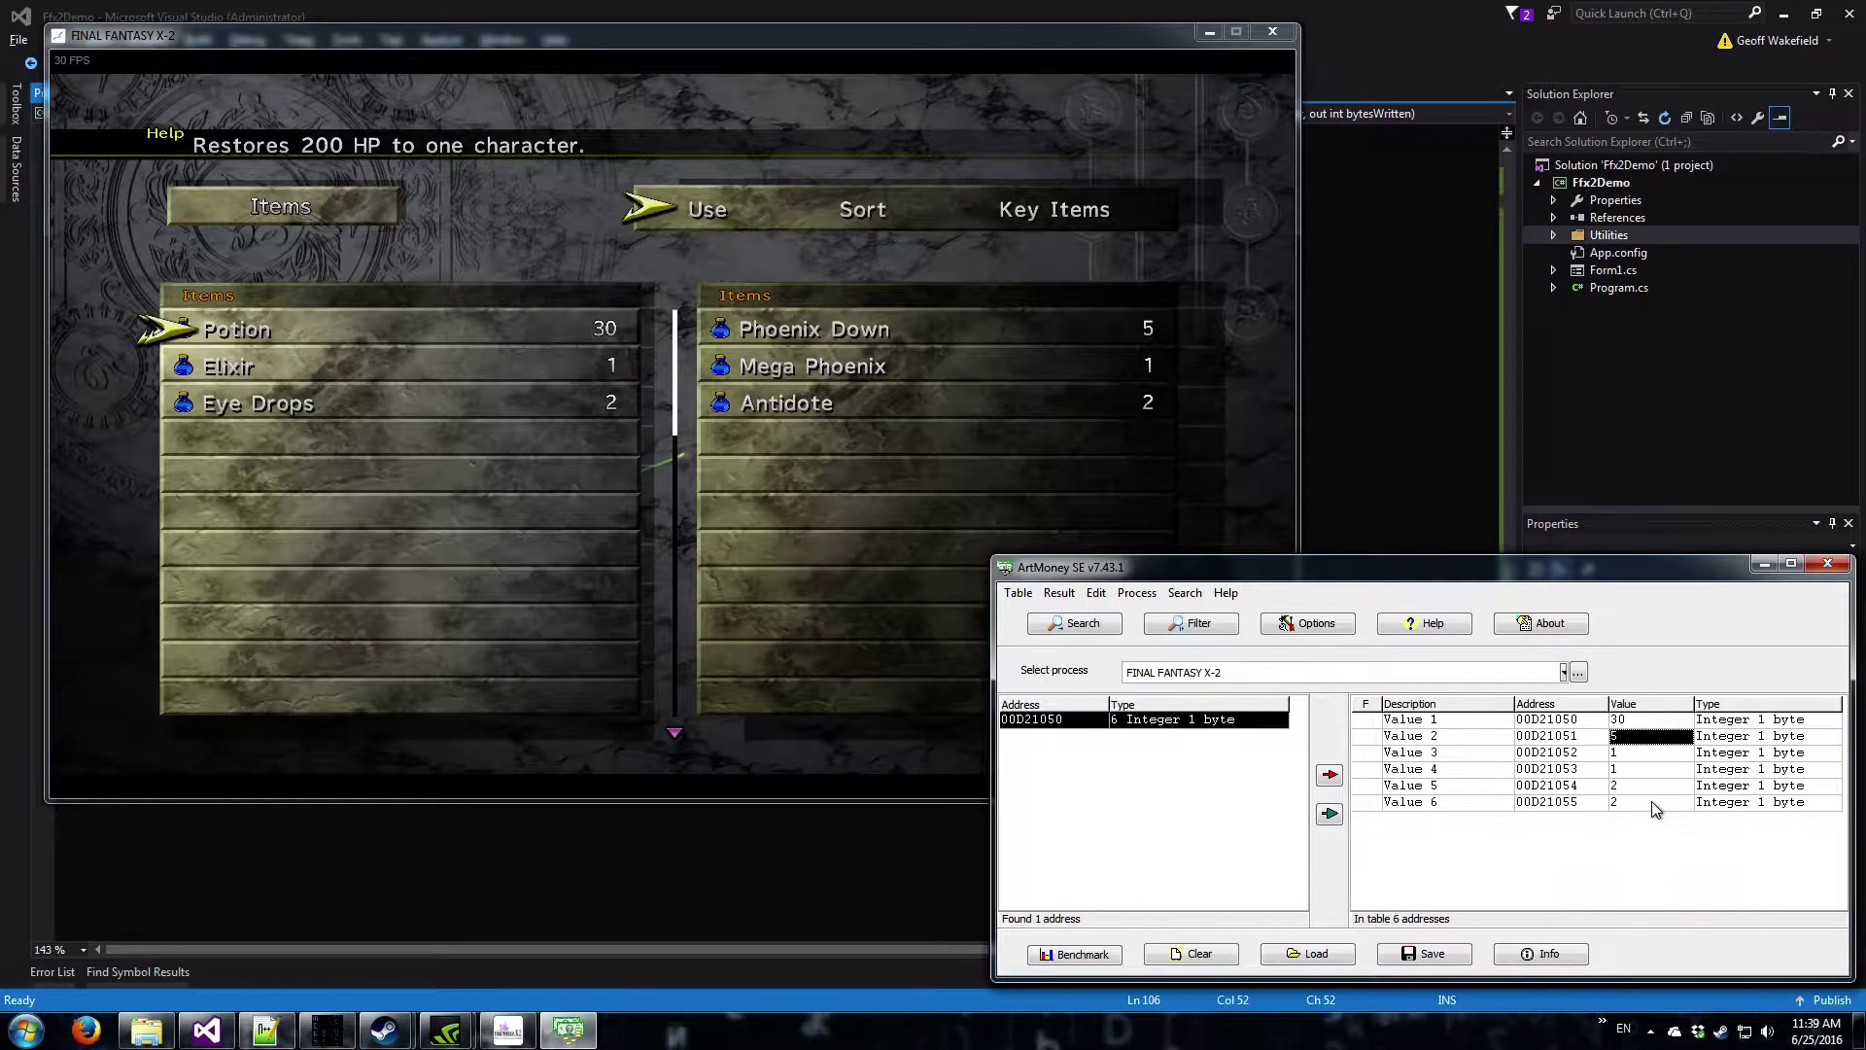
pyautogui.write('99')
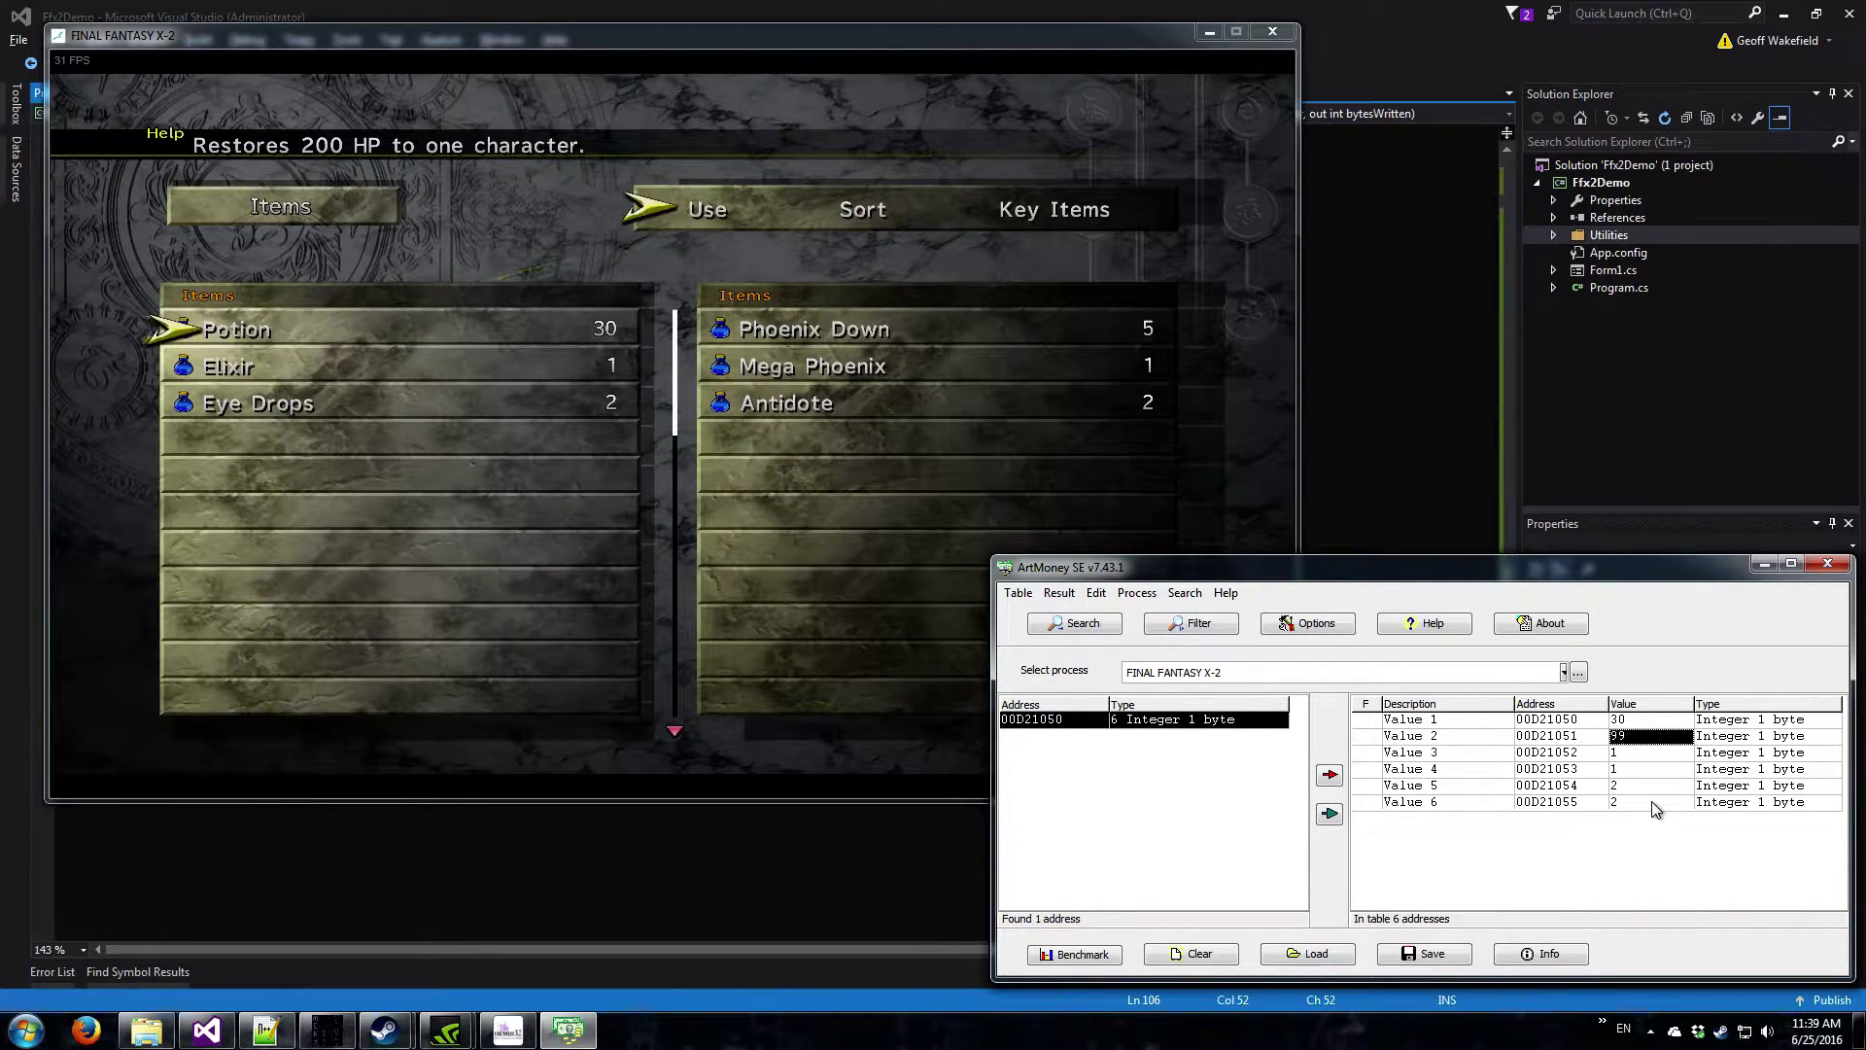
pyautogui.click(783, 342)
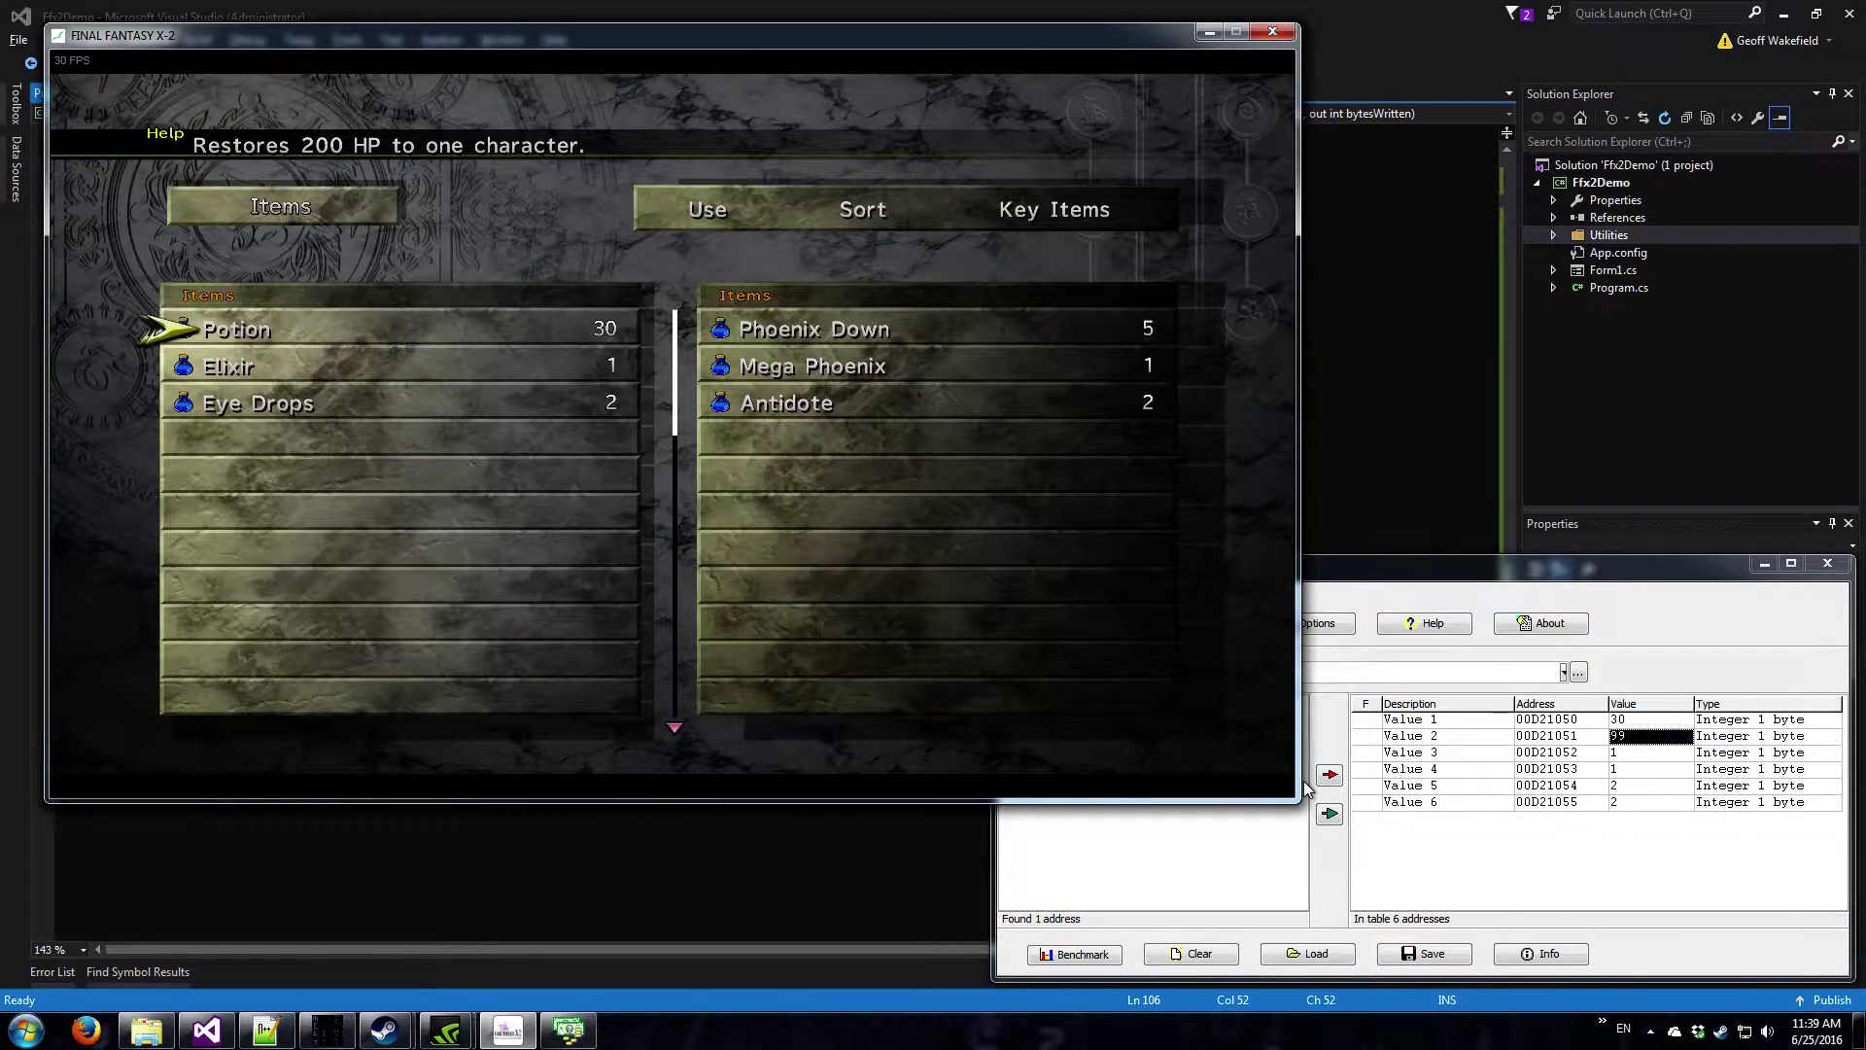
pyautogui.press('Escape')
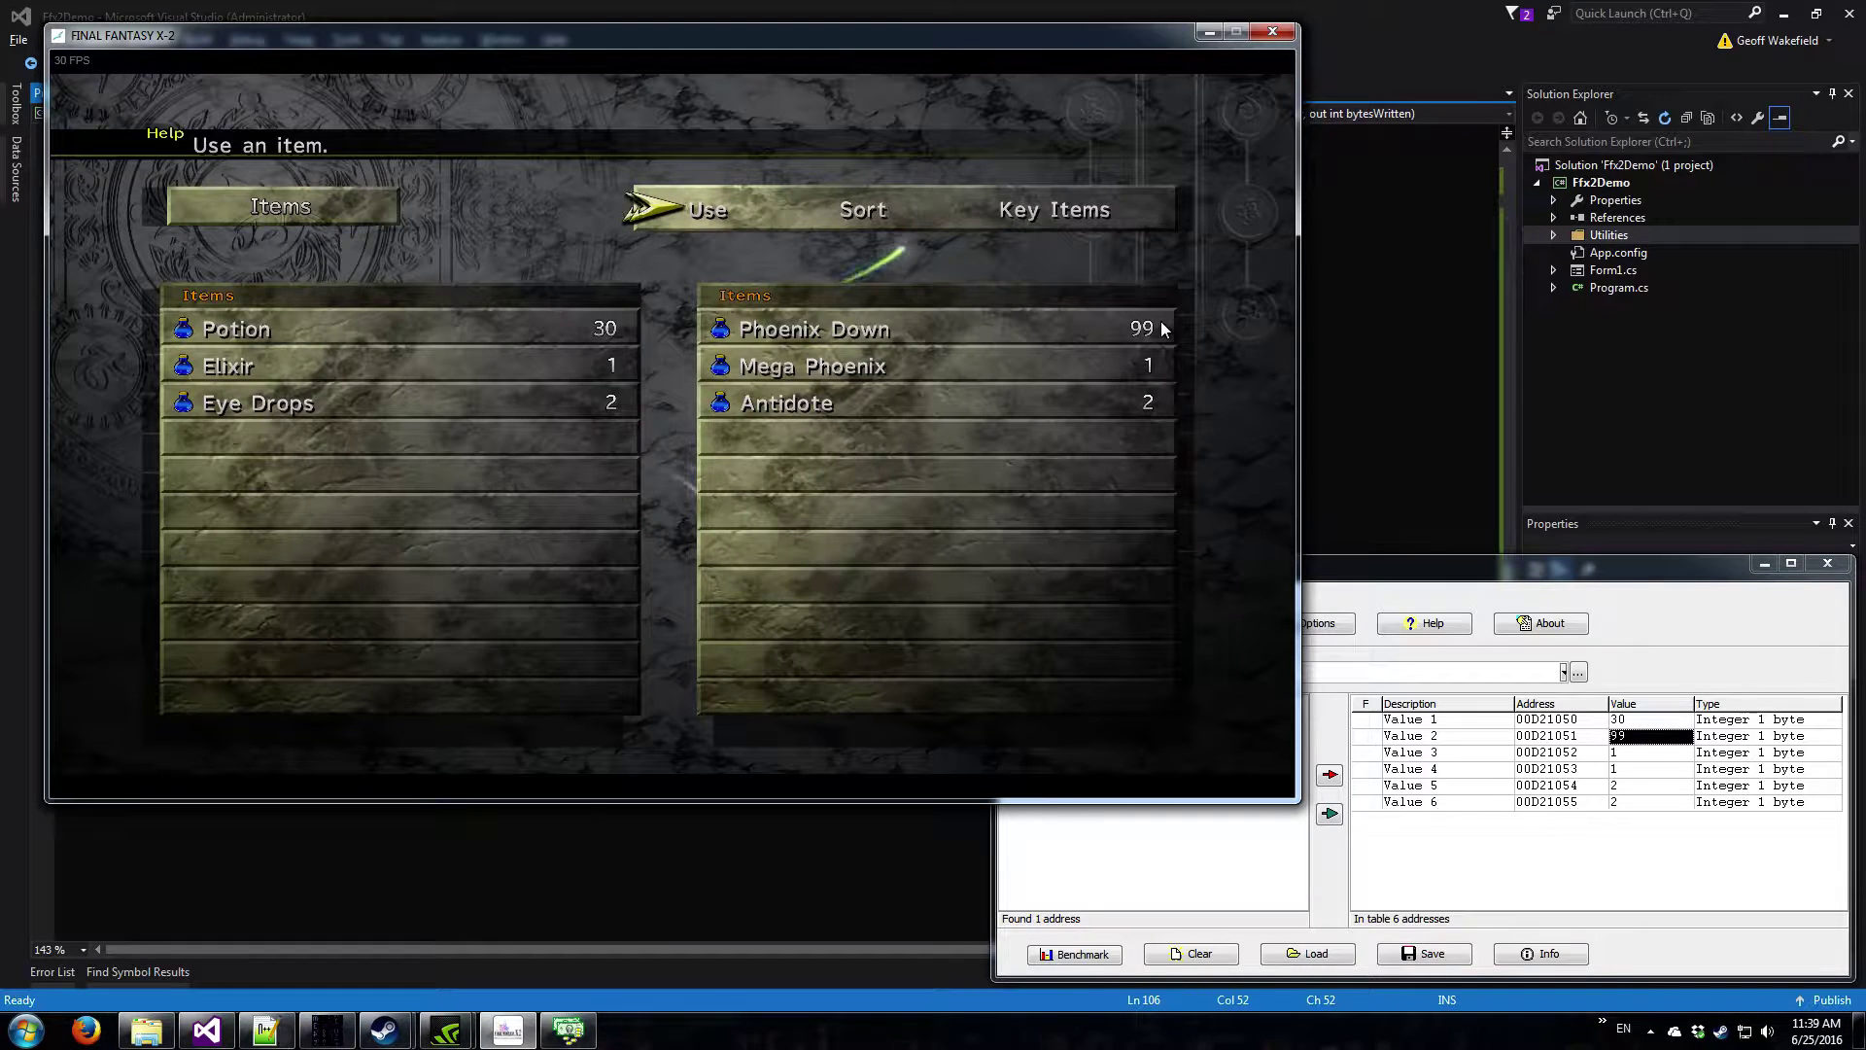
# - Change the description of Value 1 in the address table to Item Qty 1
pyautogui.click(1449, 833)
pyautogui.doubleClick(1439, 721)
pyautogui.write('Item Qty 1')
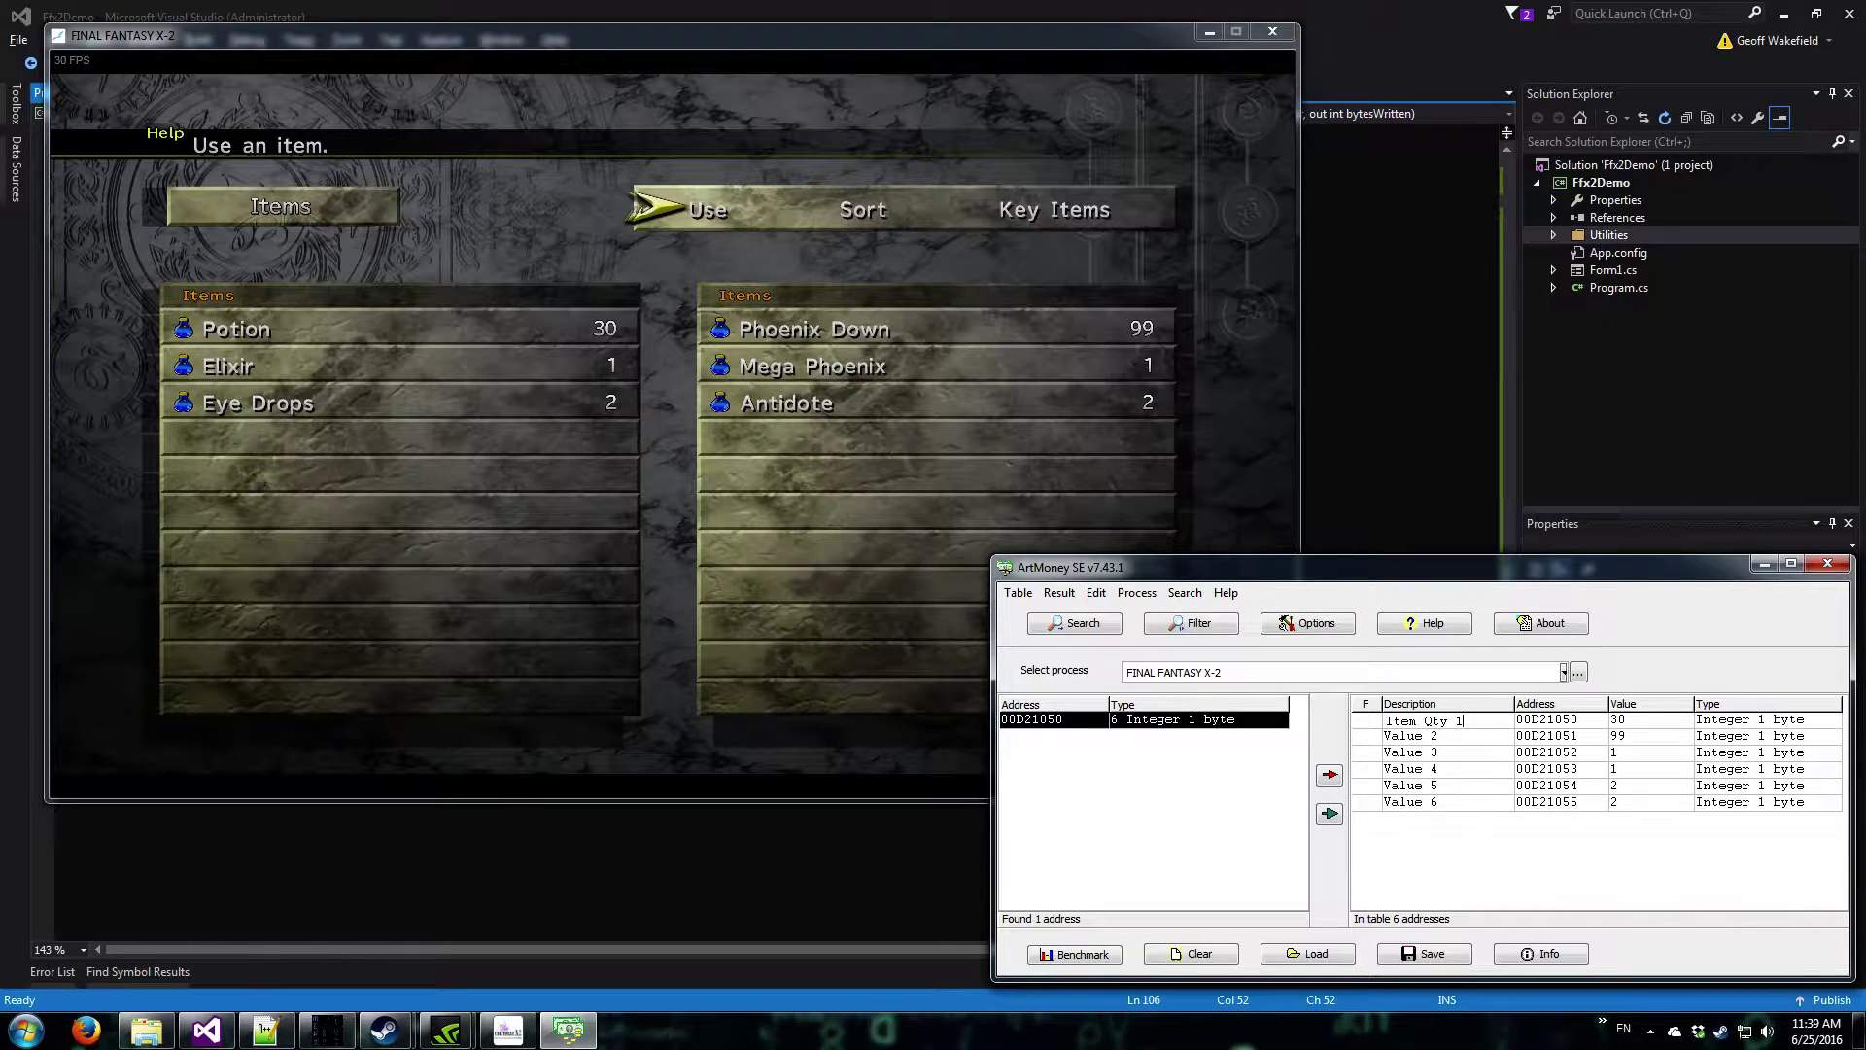
pyautogui.press('Return')
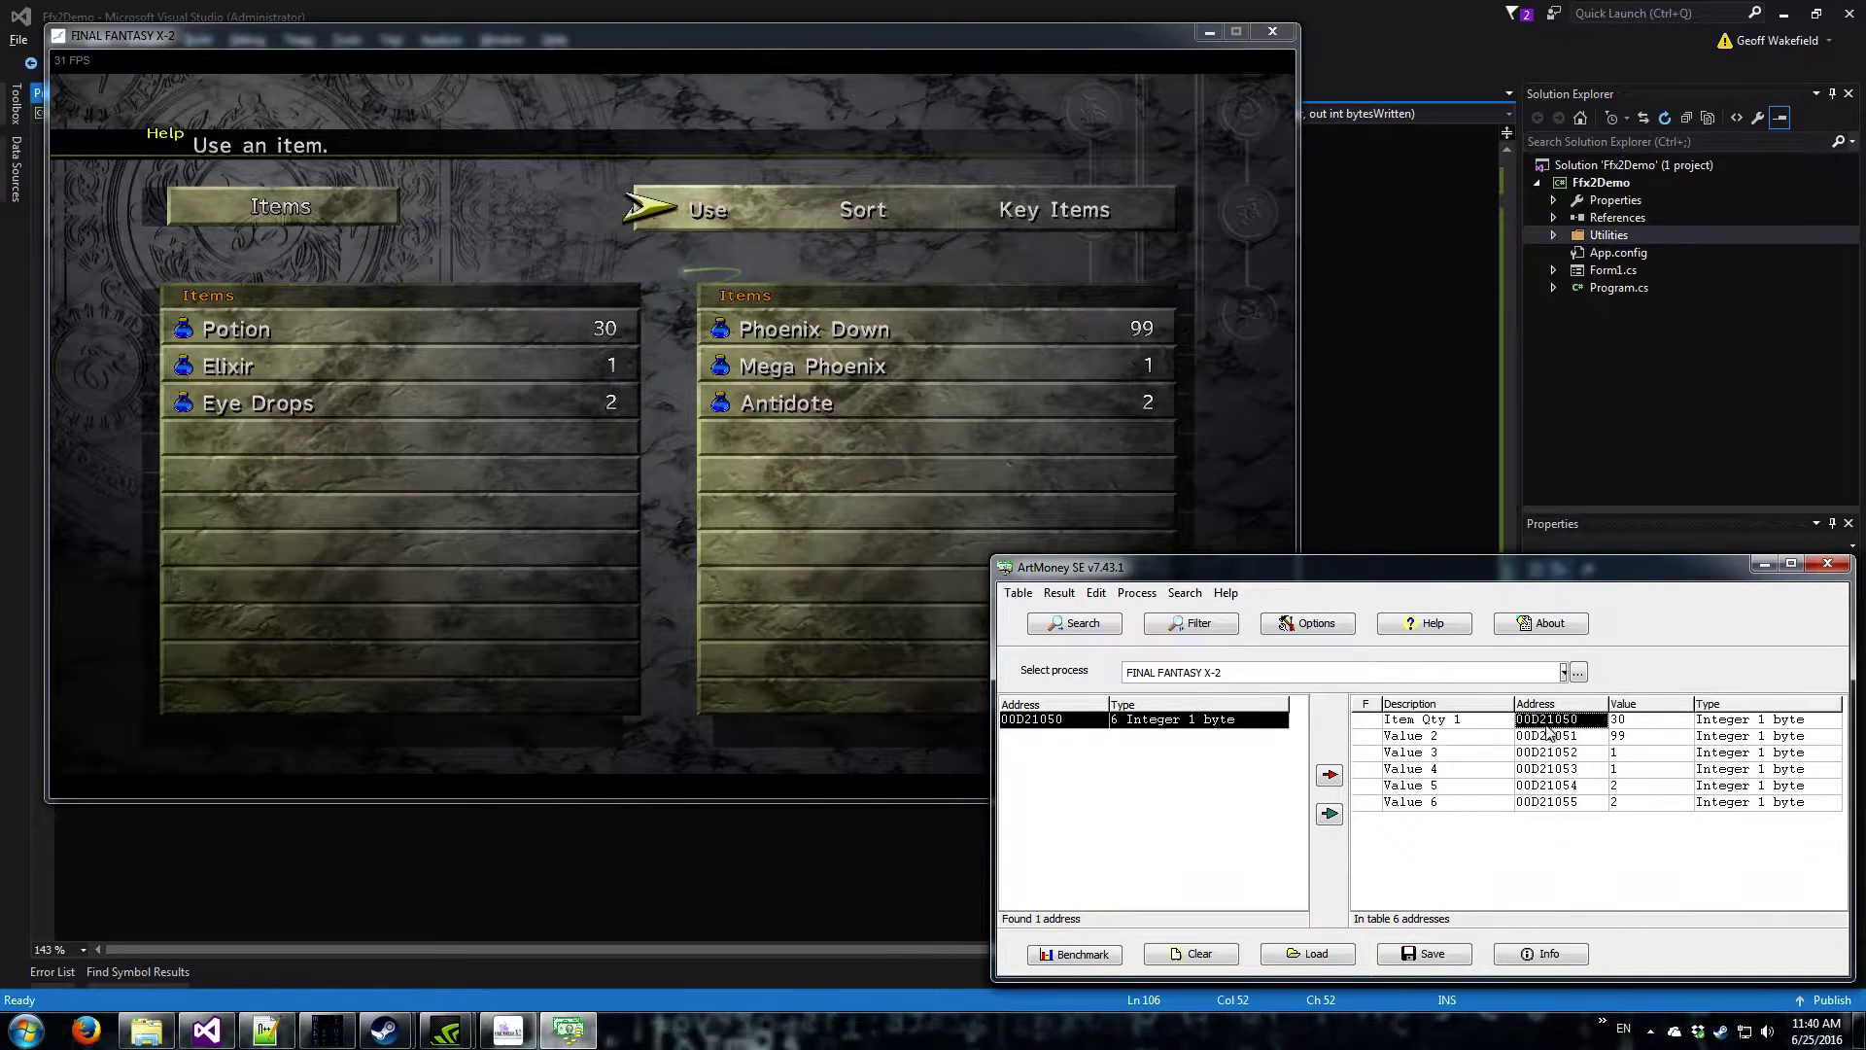
pyautogui.click(1550, 724)
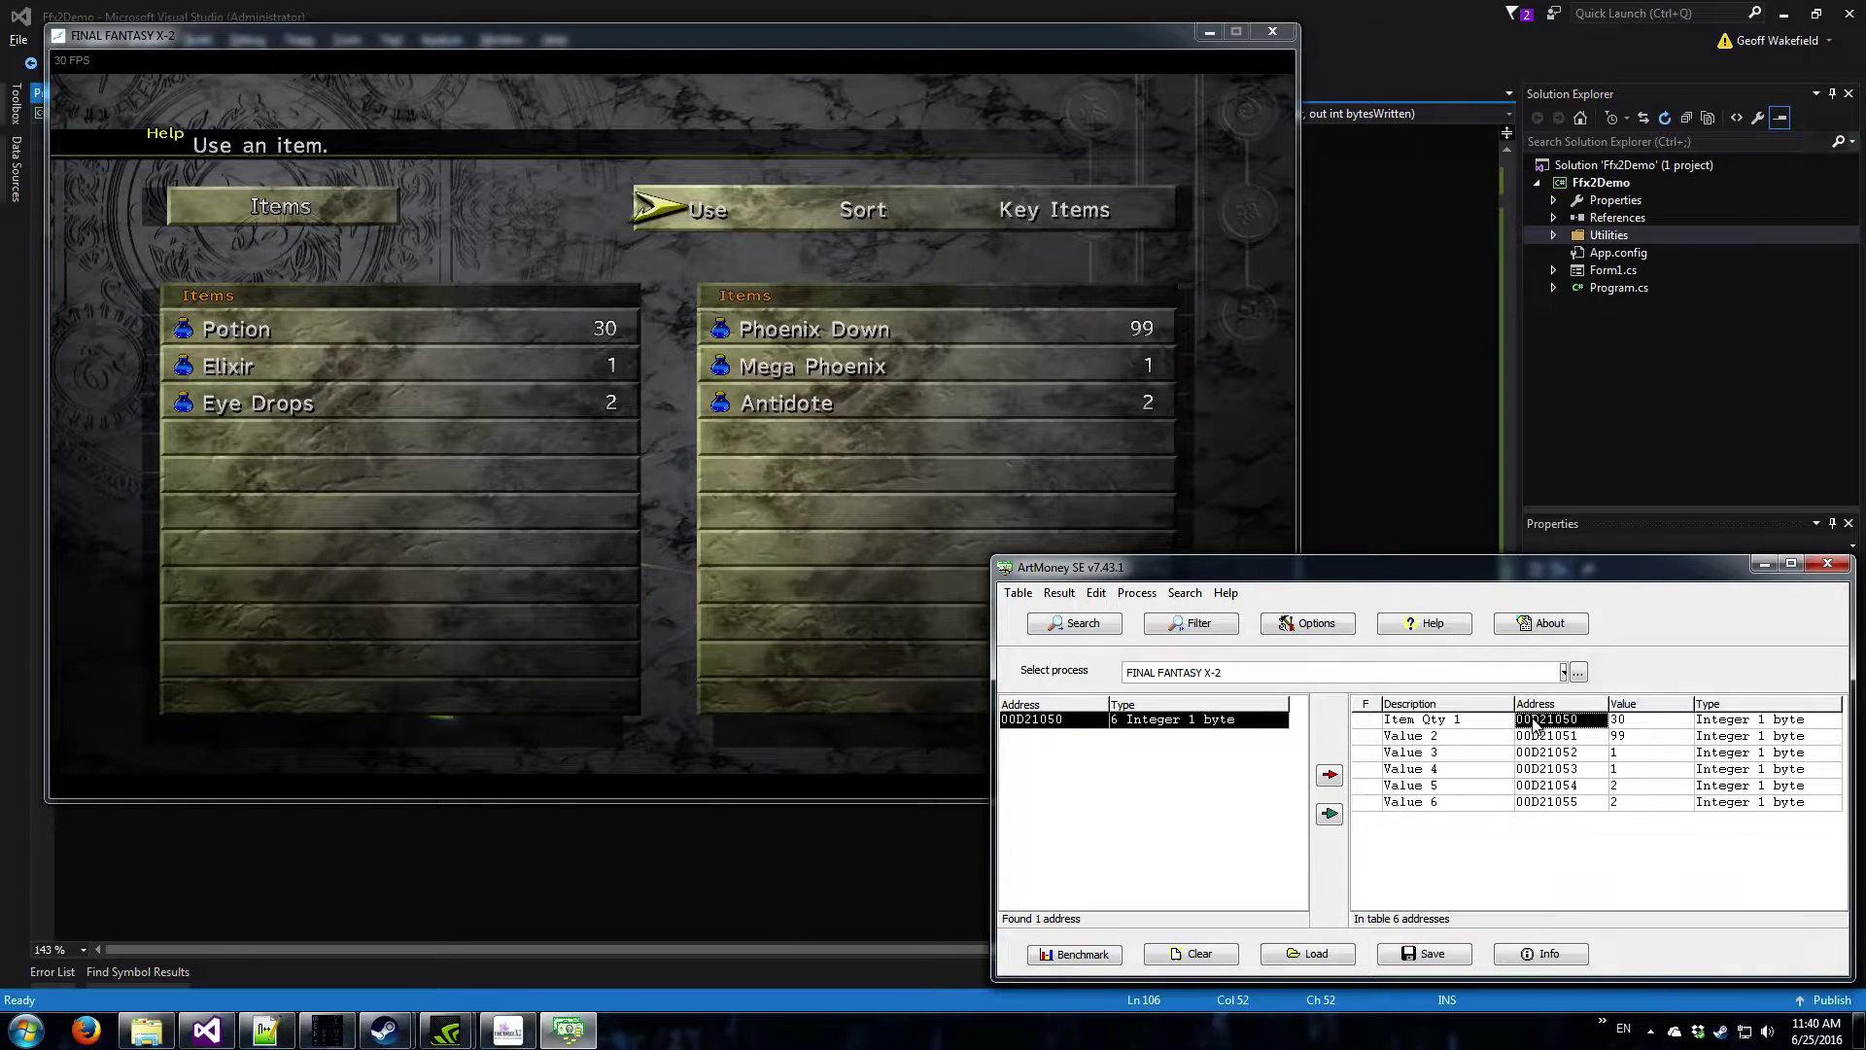
# - Start a search for a pointer to the address of Item Qty 1
pyautogui.click(1455, 727)
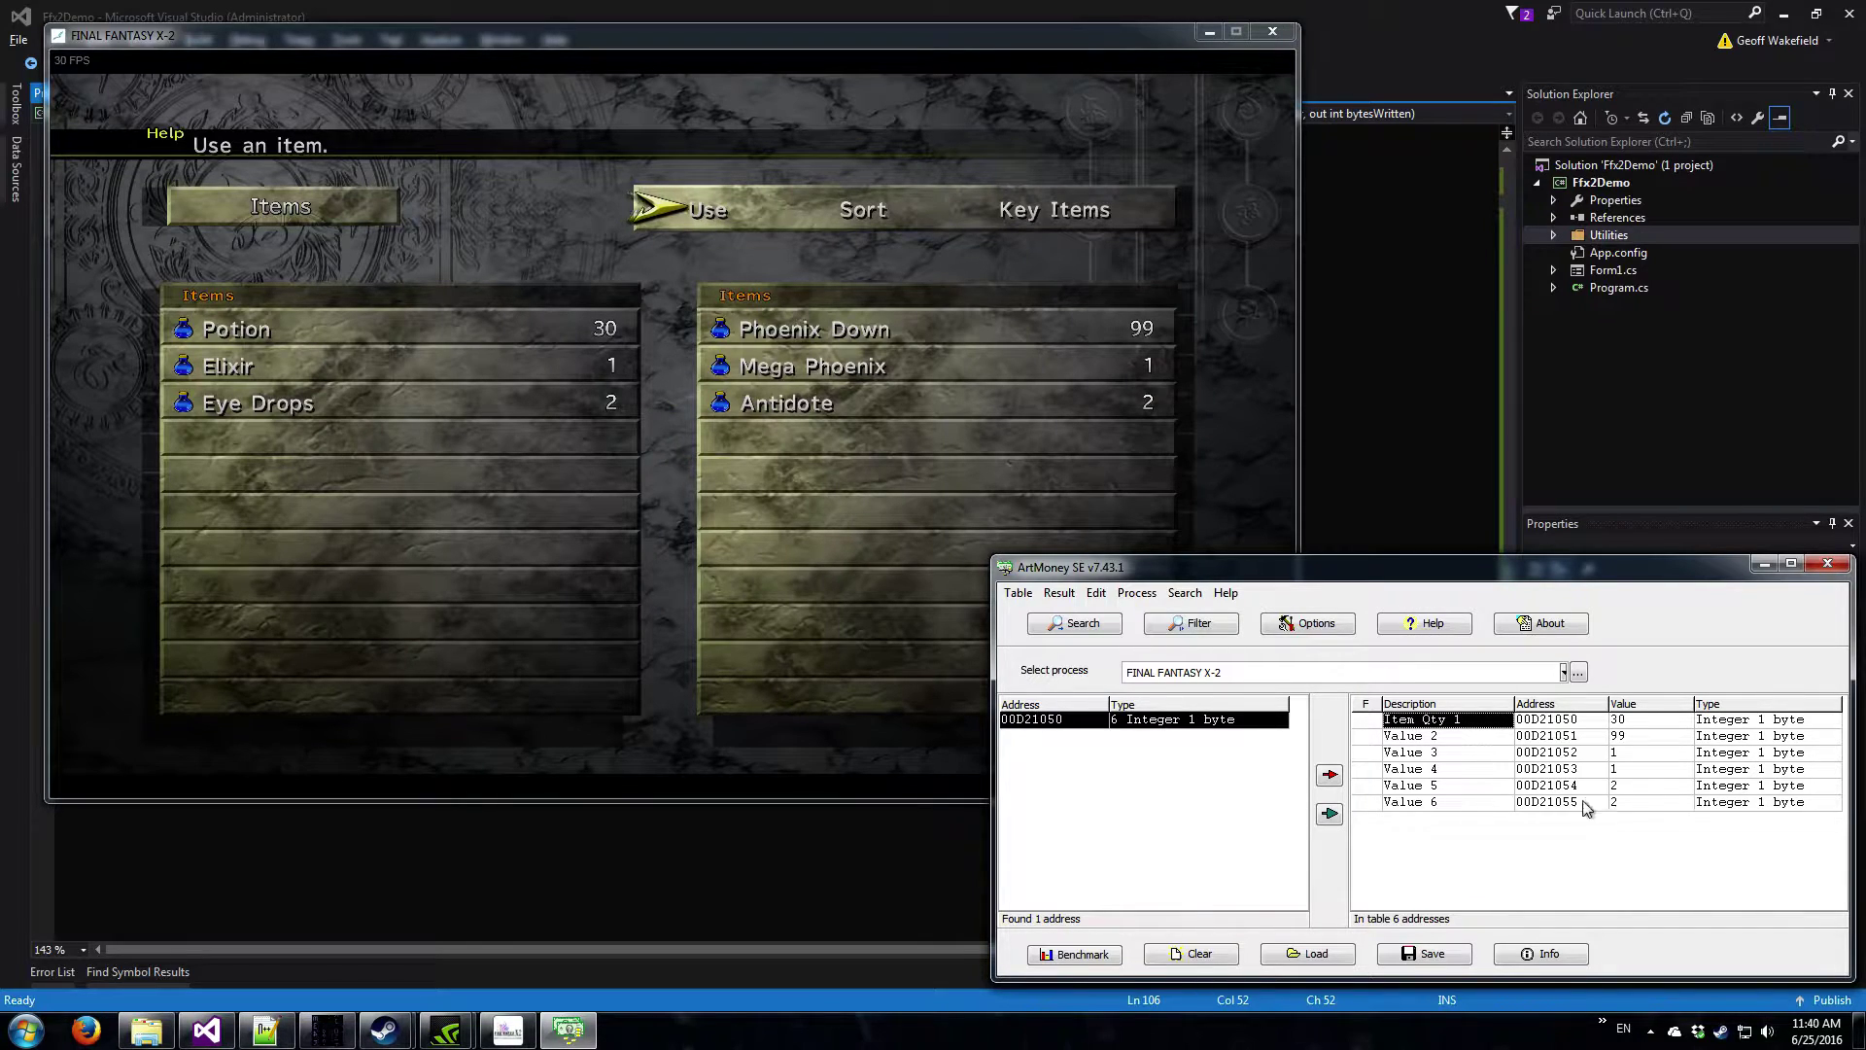
pyautogui.rightClick(1462, 720)
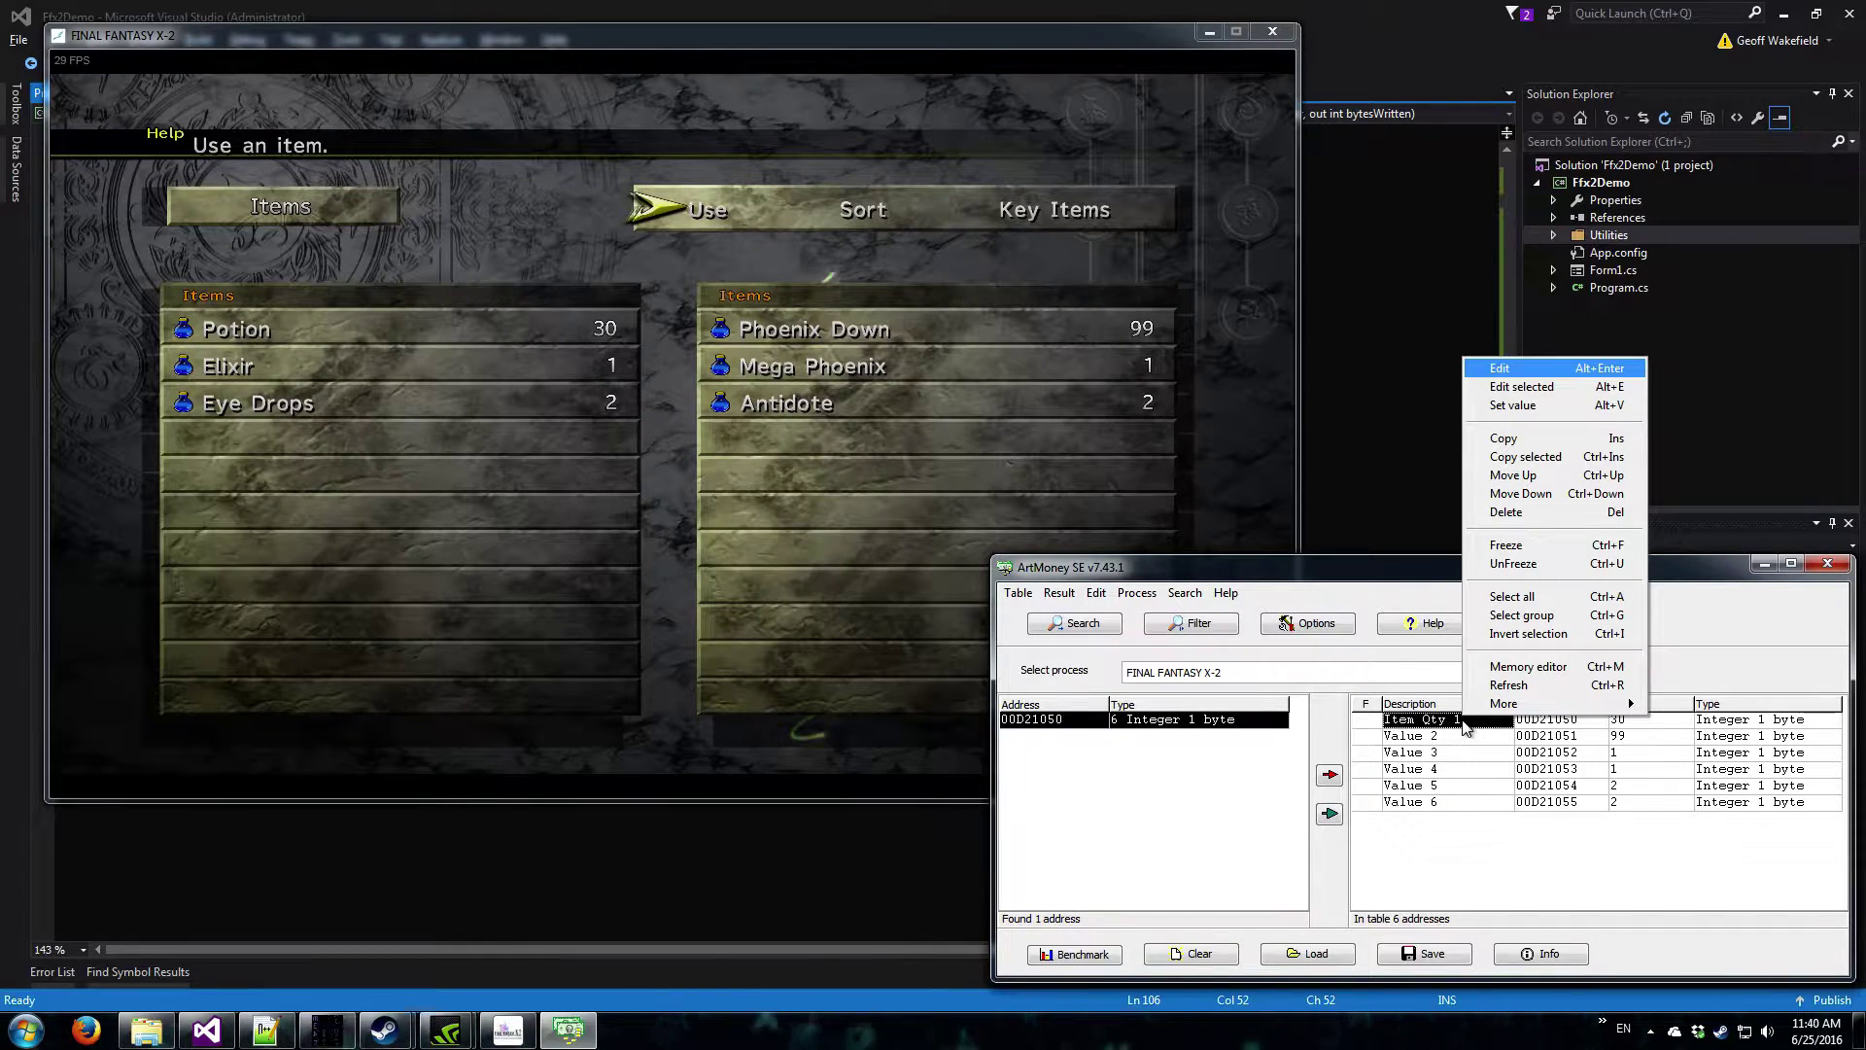
pyautogui.moveTo(1570, 708)
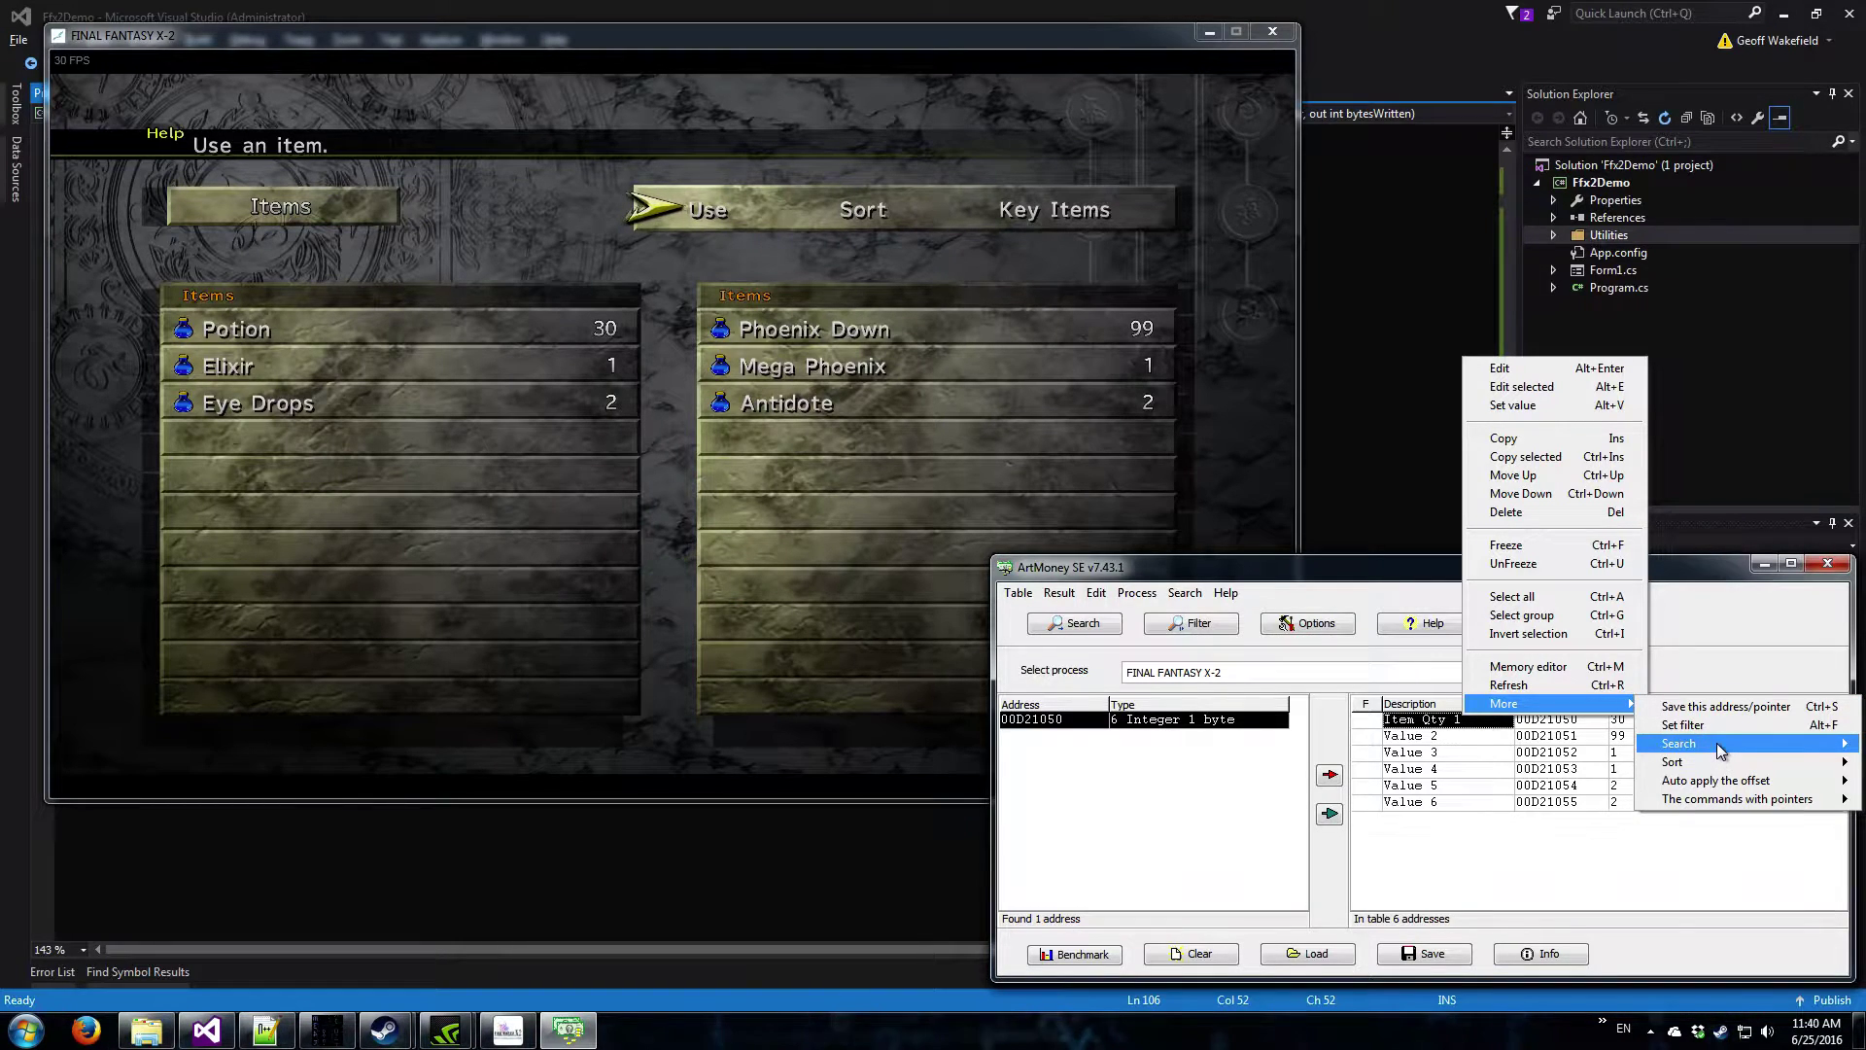
pyautogui.moveTo(1697, 744)
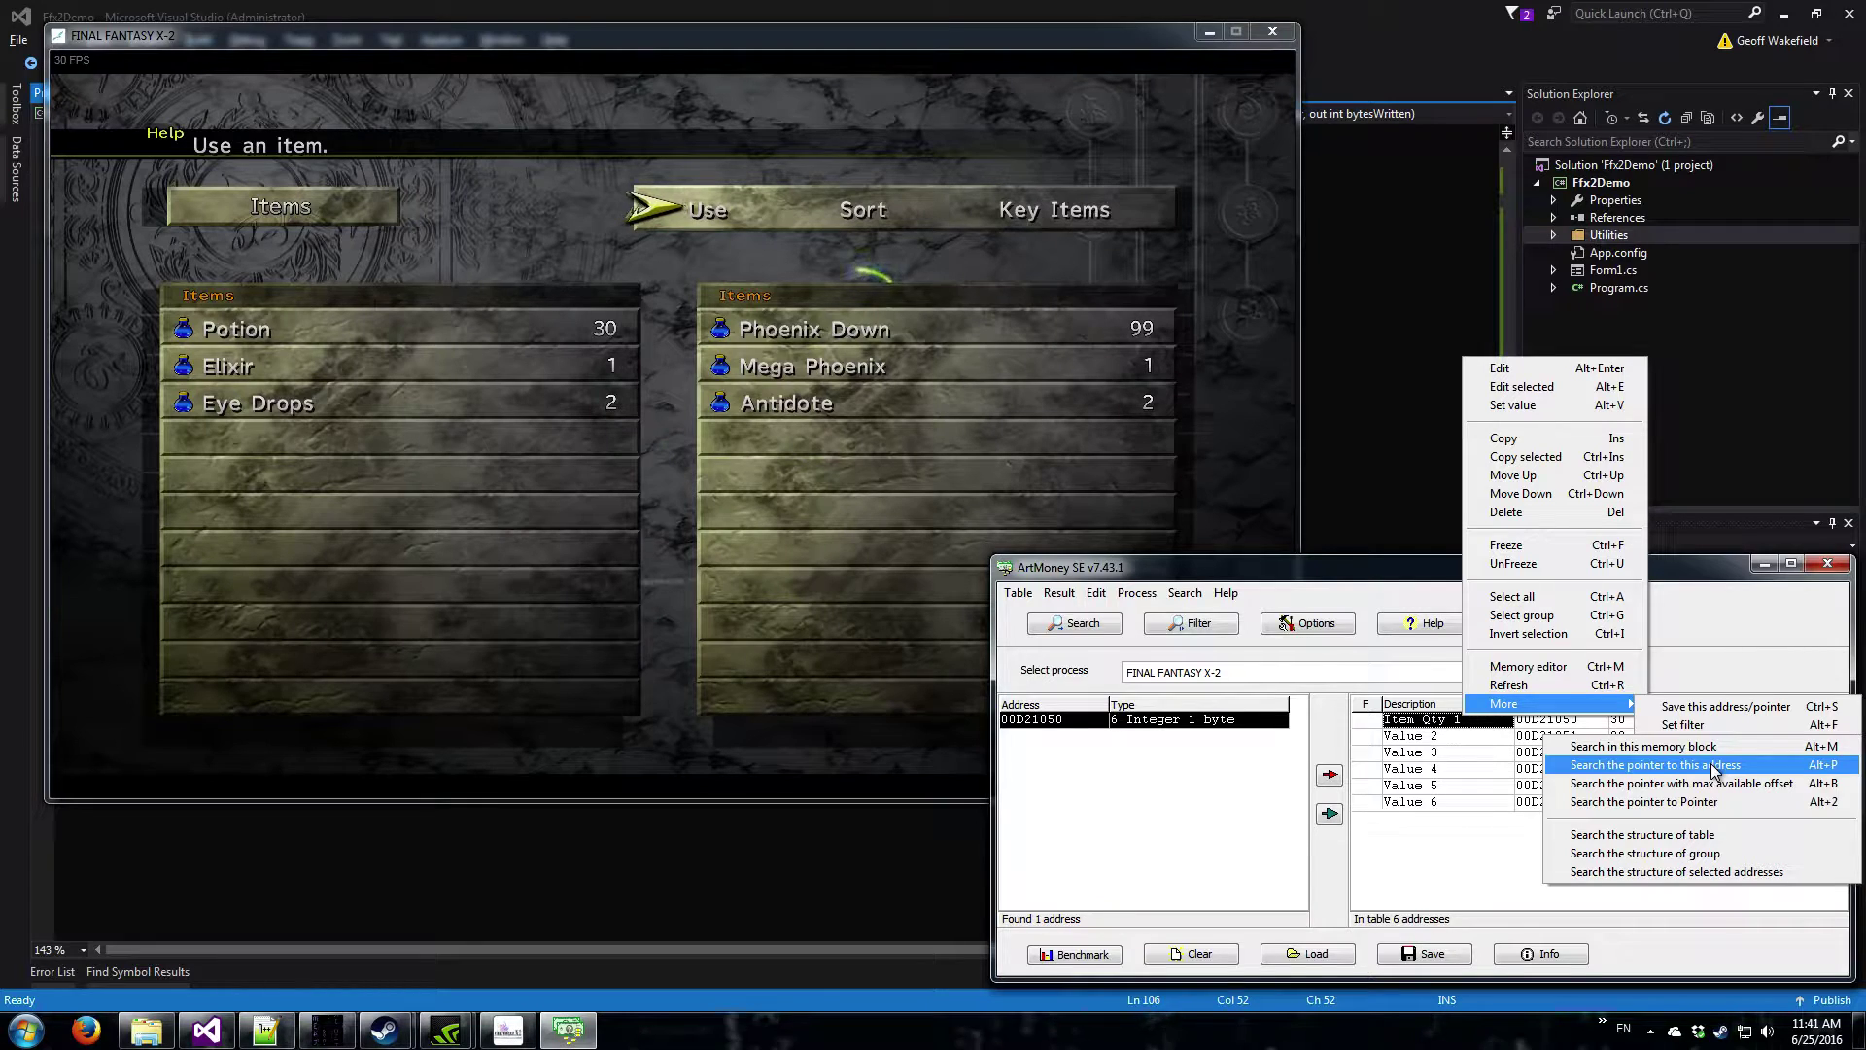
pyautogui.click(1714, 766)
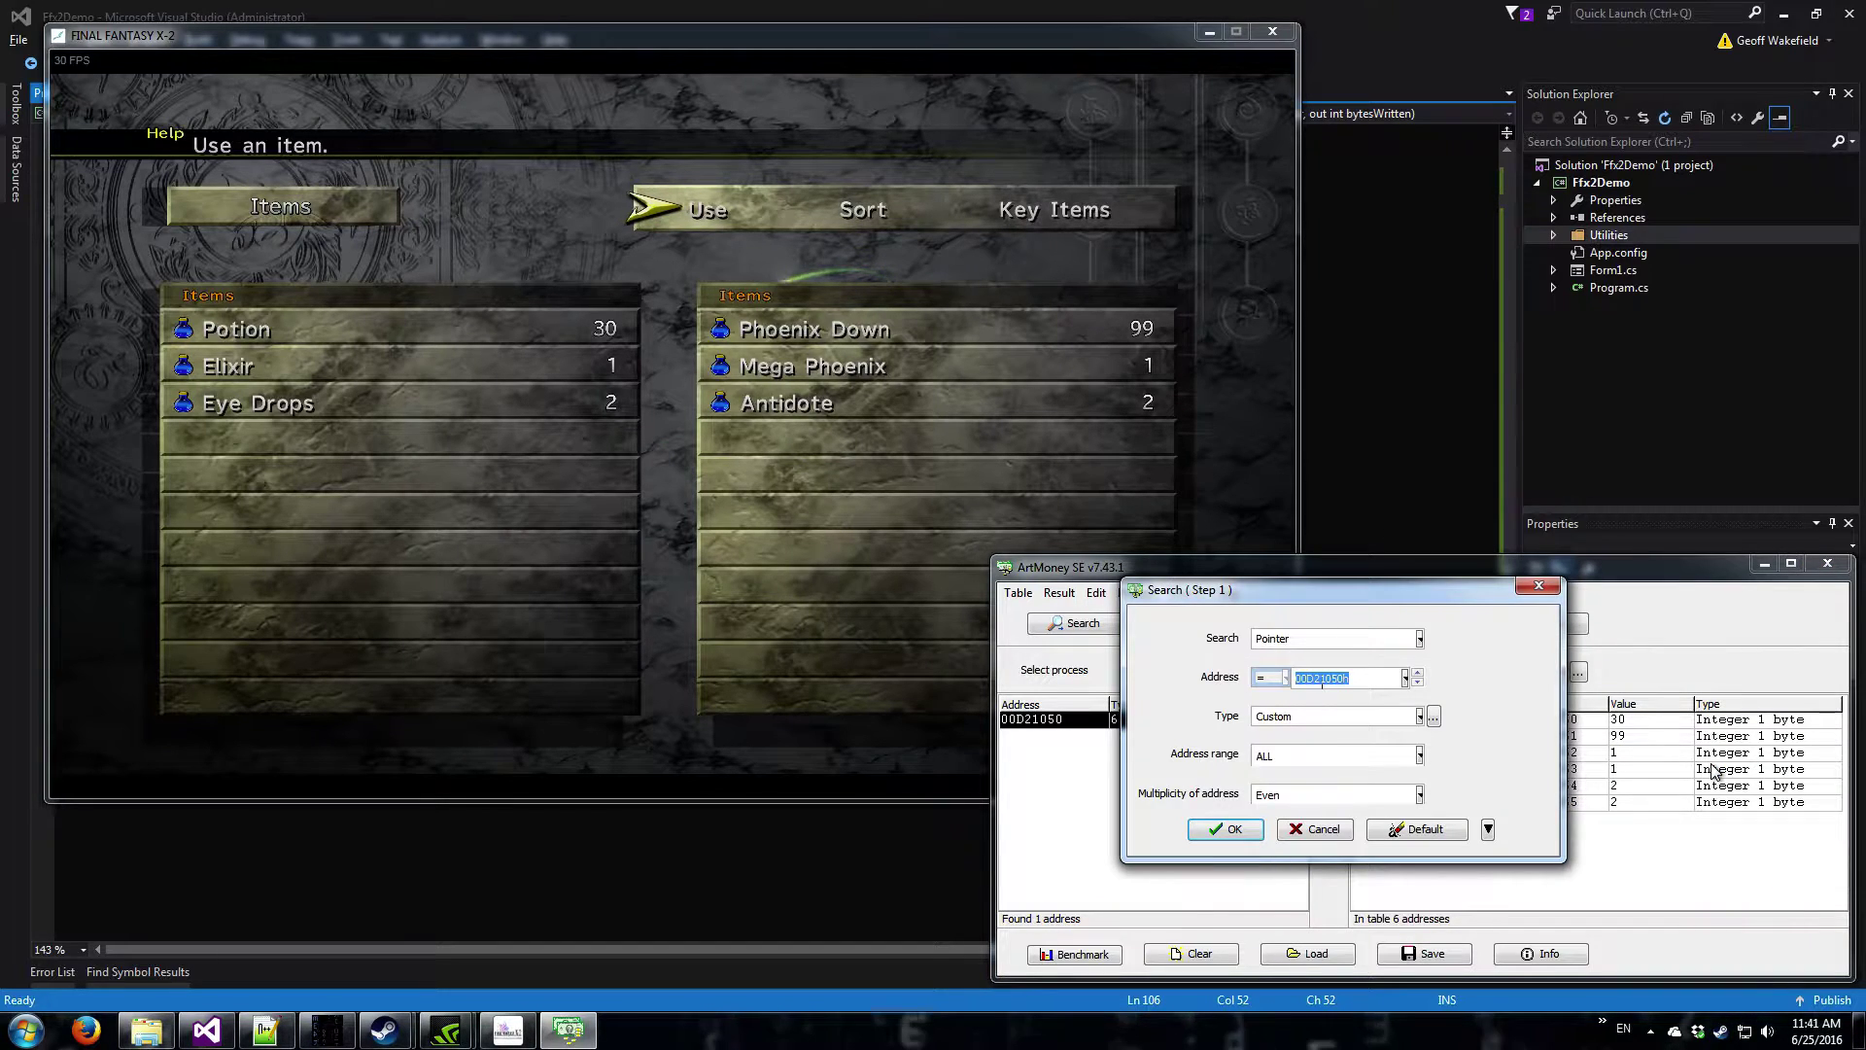
# - Set the pointer search's custom type to Integer 4 bytes only, excluding Integer 1 byte, and run the search
pyautogui.click(1432, 716)
pyautogui.click(816, 564)
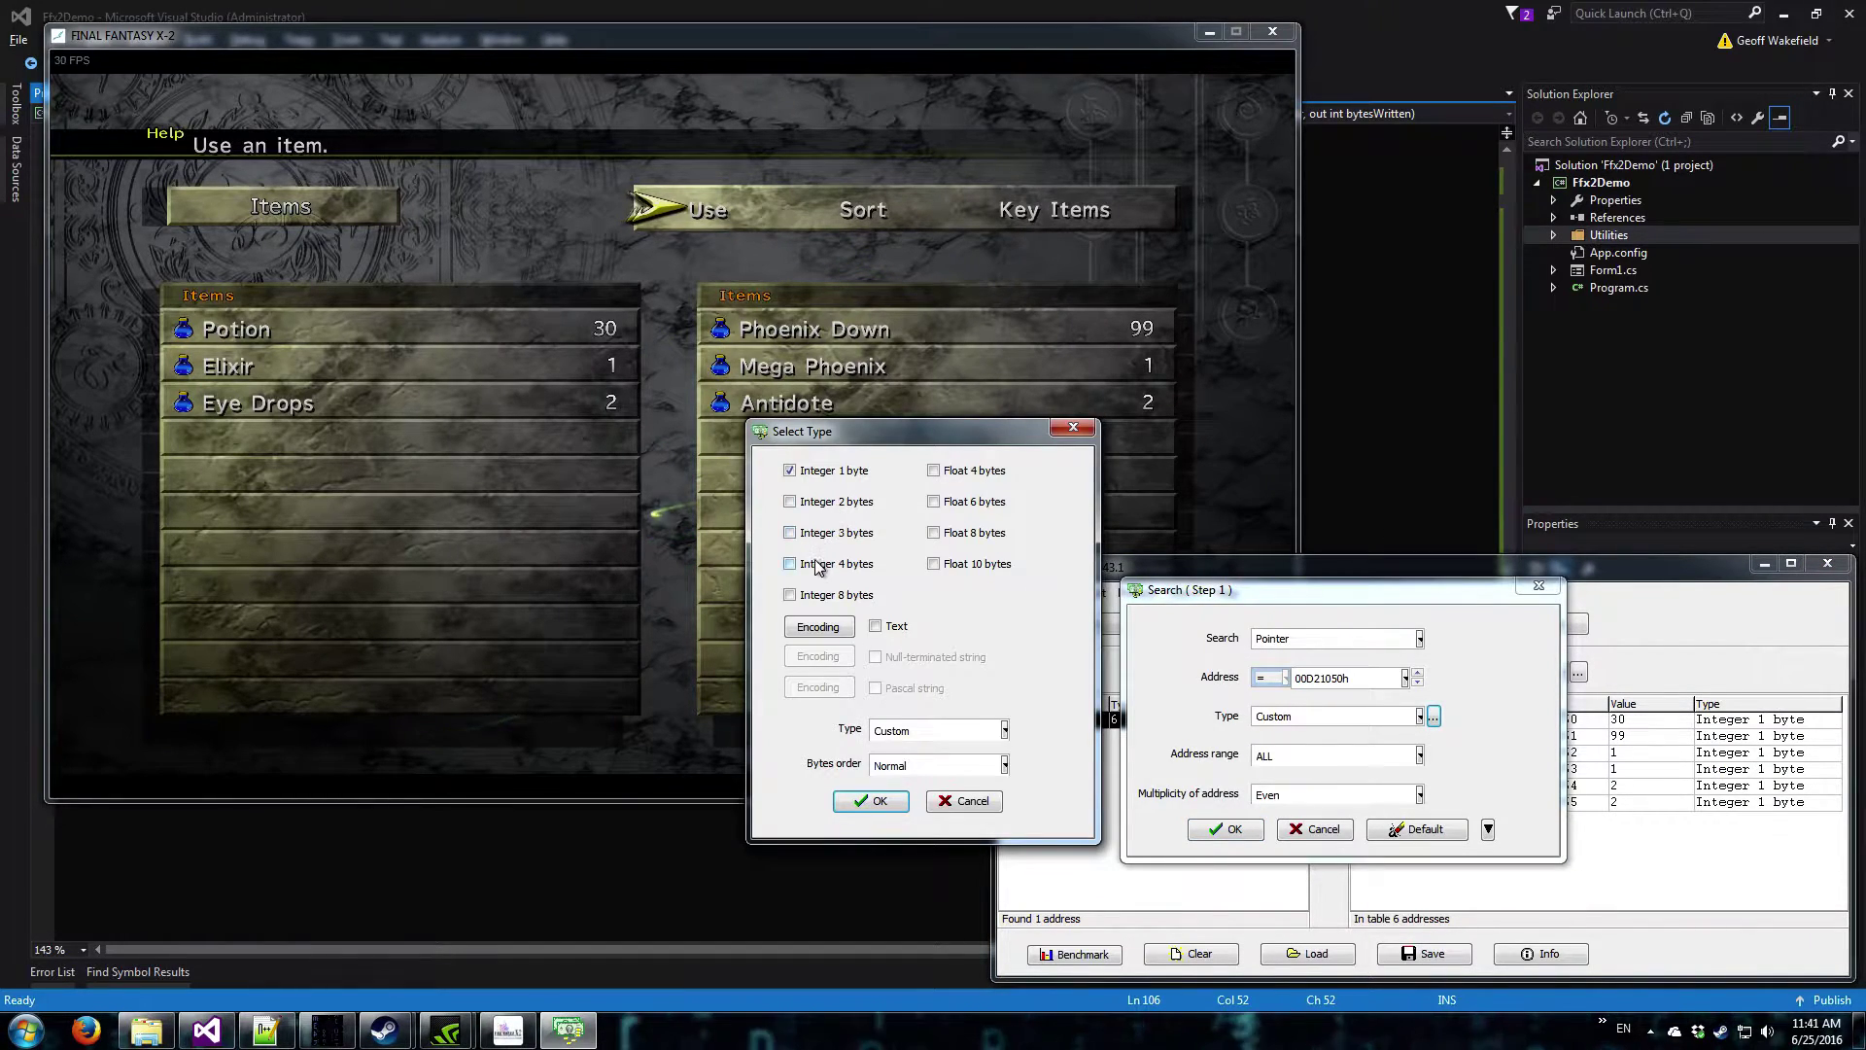
pyautogui.click(806, 470)
pyautogui.click(870, 800)
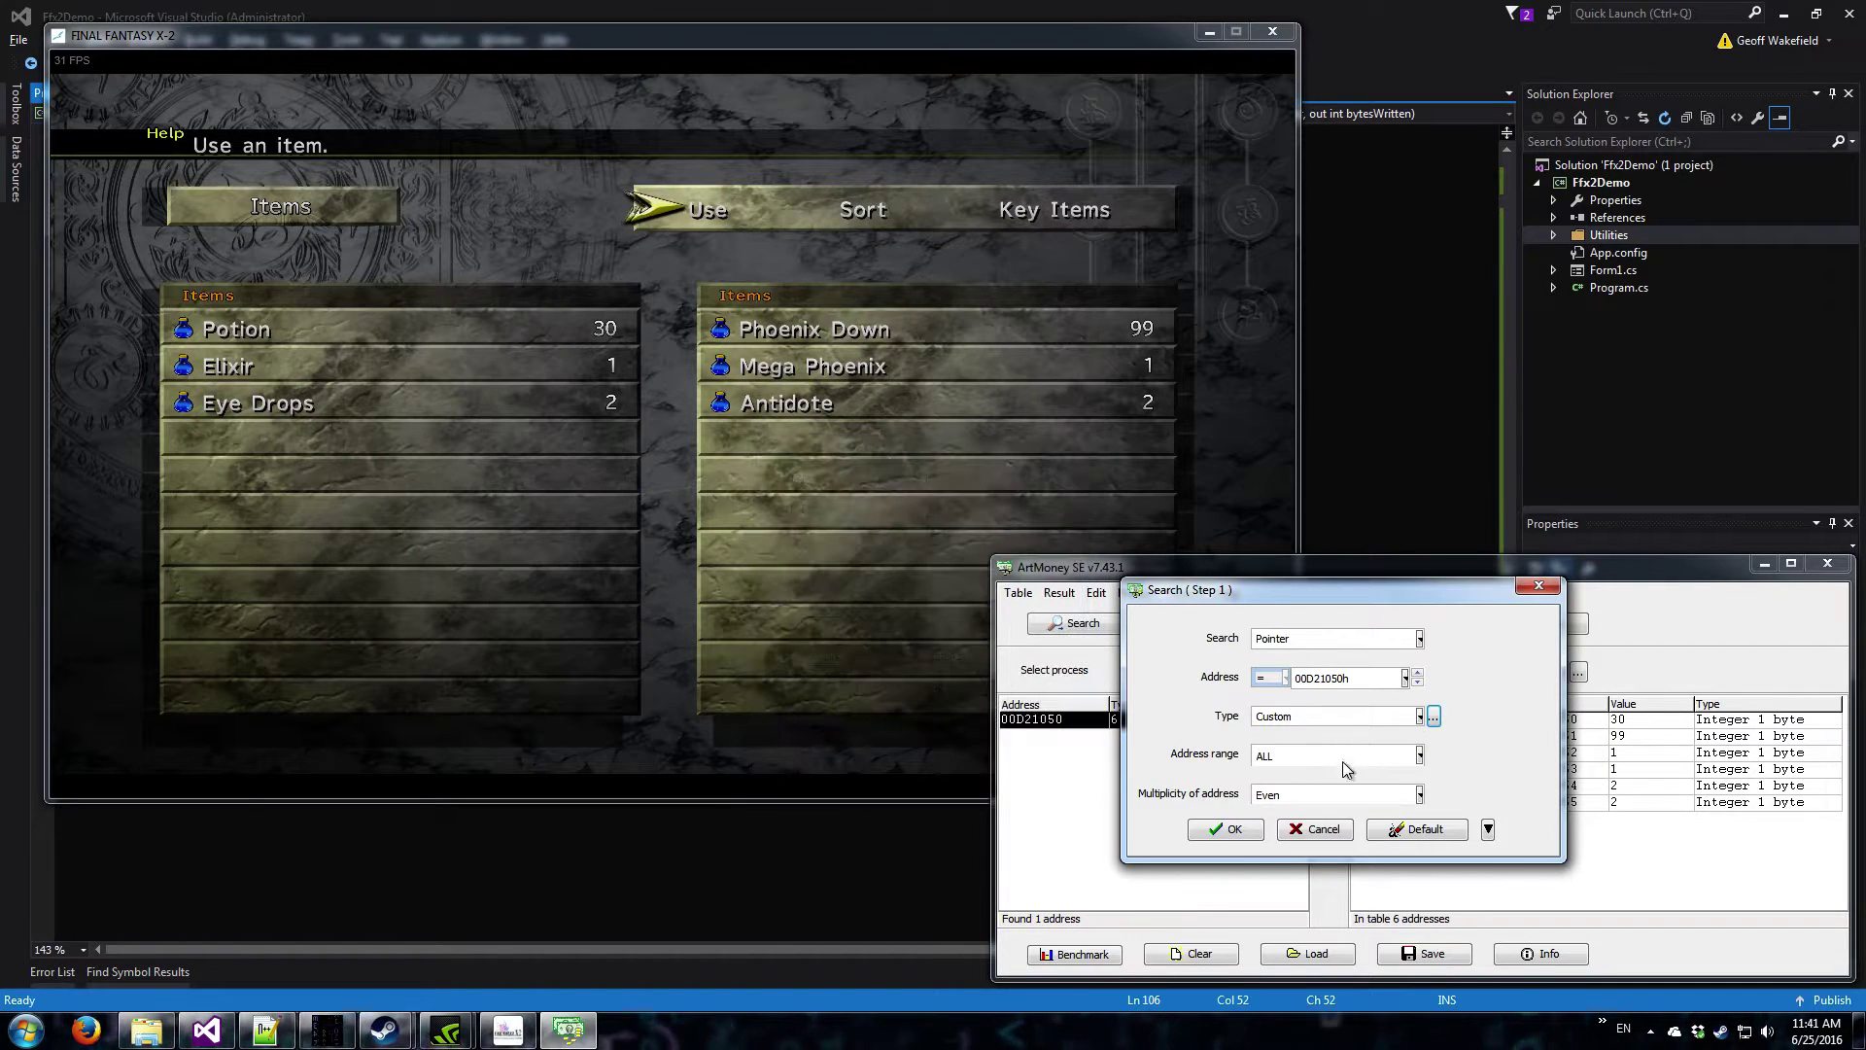
pyautogui.click(1225, 829)
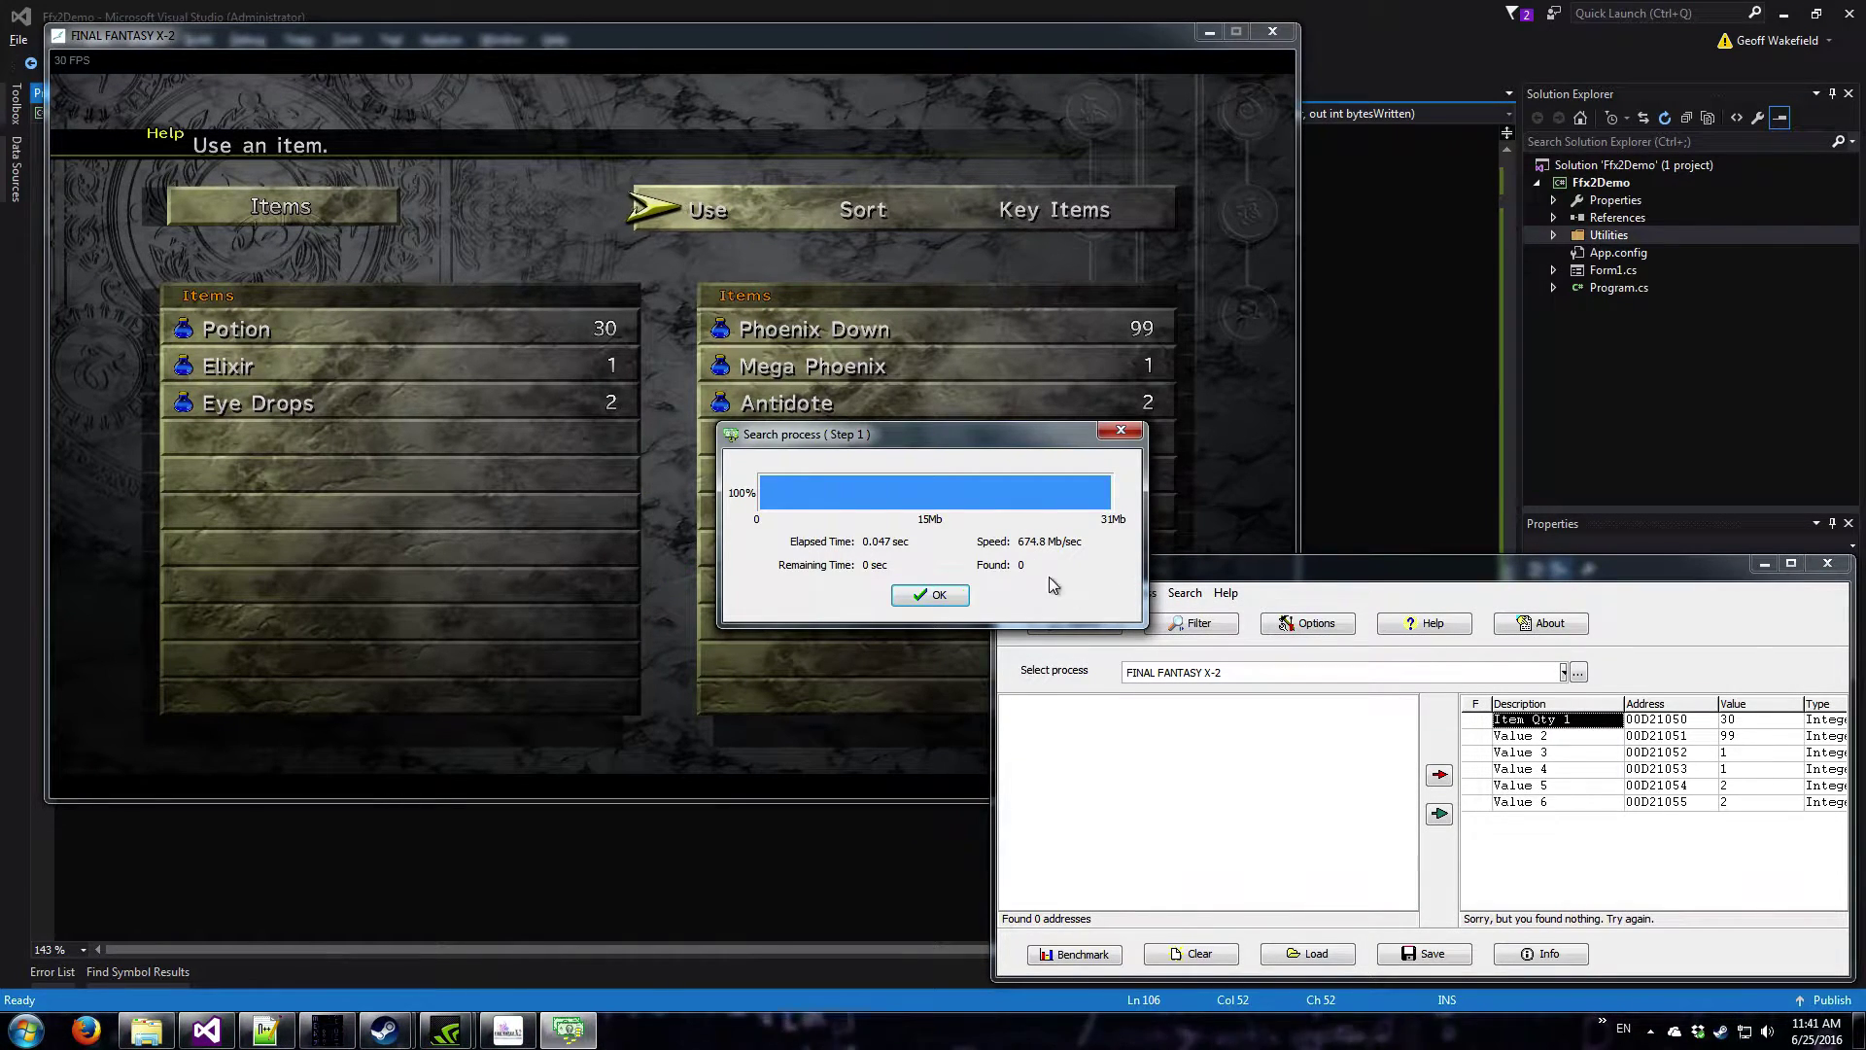
pyautogui.click(941, 601)
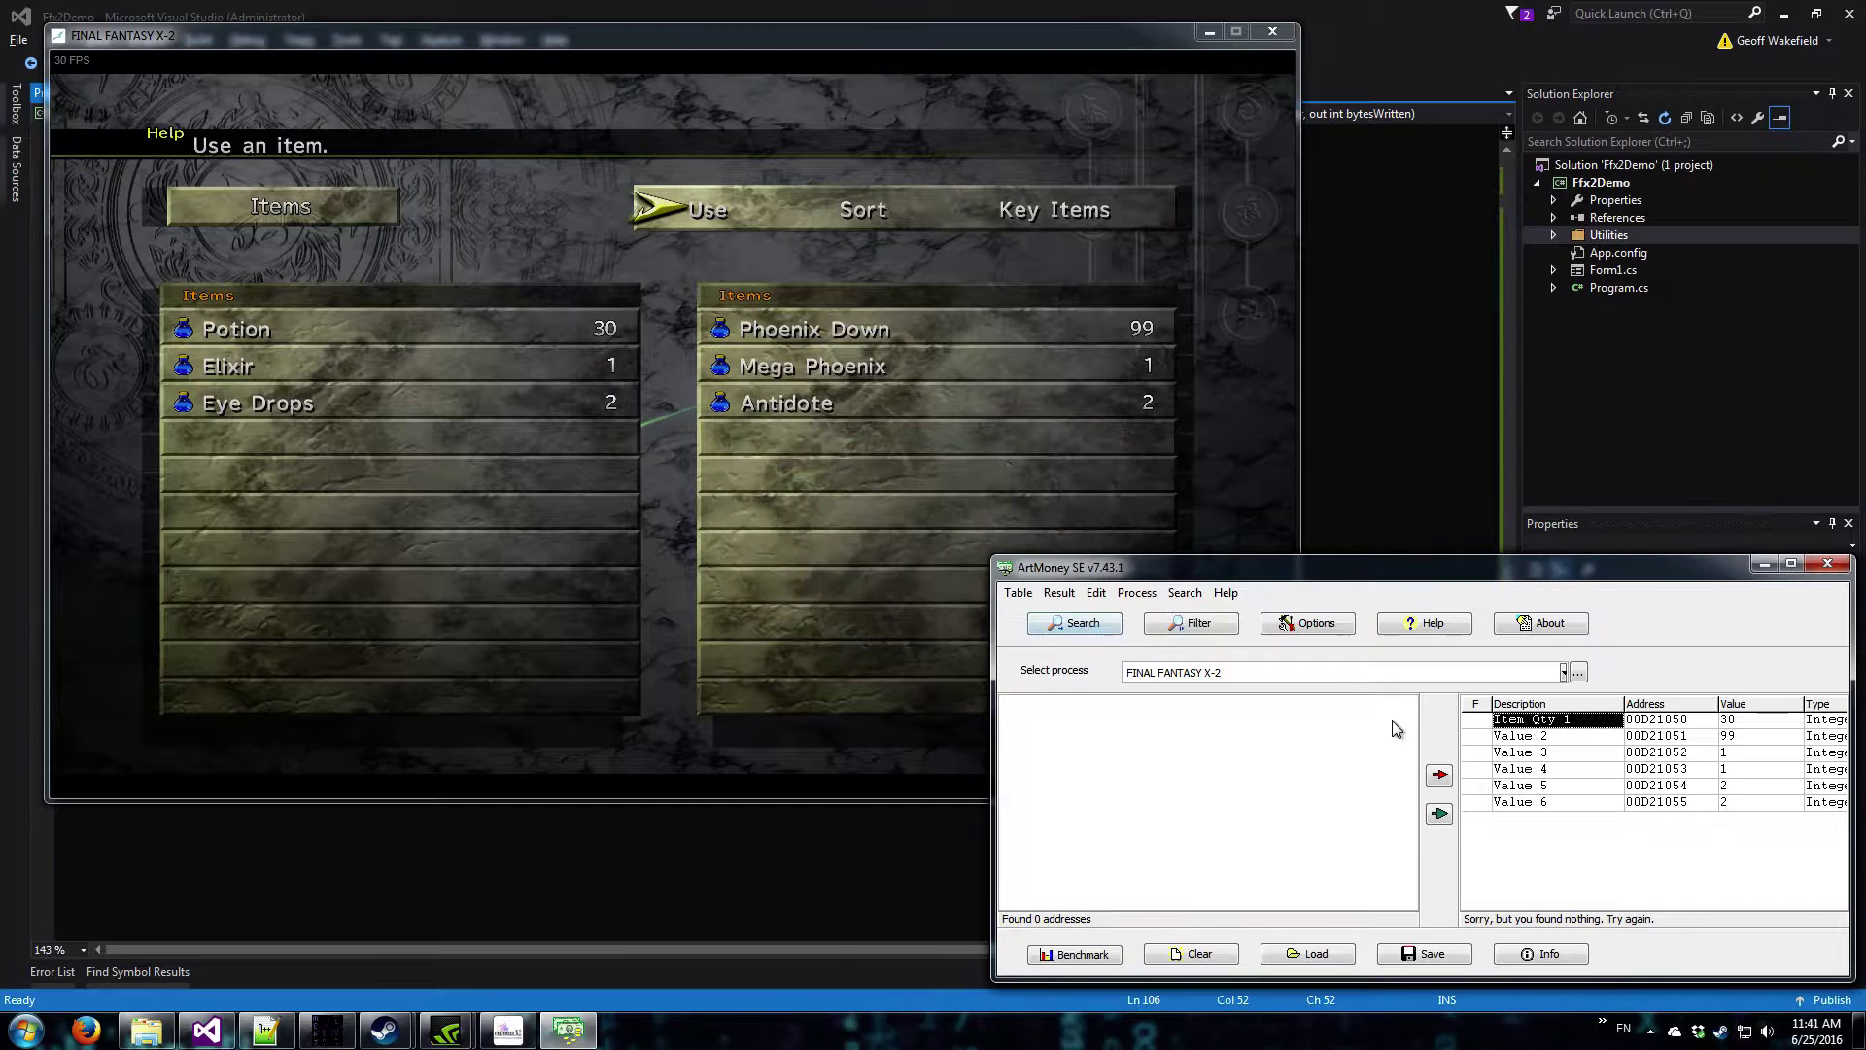
# - Search for pointers with the maximum available offset to the Item Qty 1 address, keeping the current search settings
pyautogui.rightClick(1532, 723)
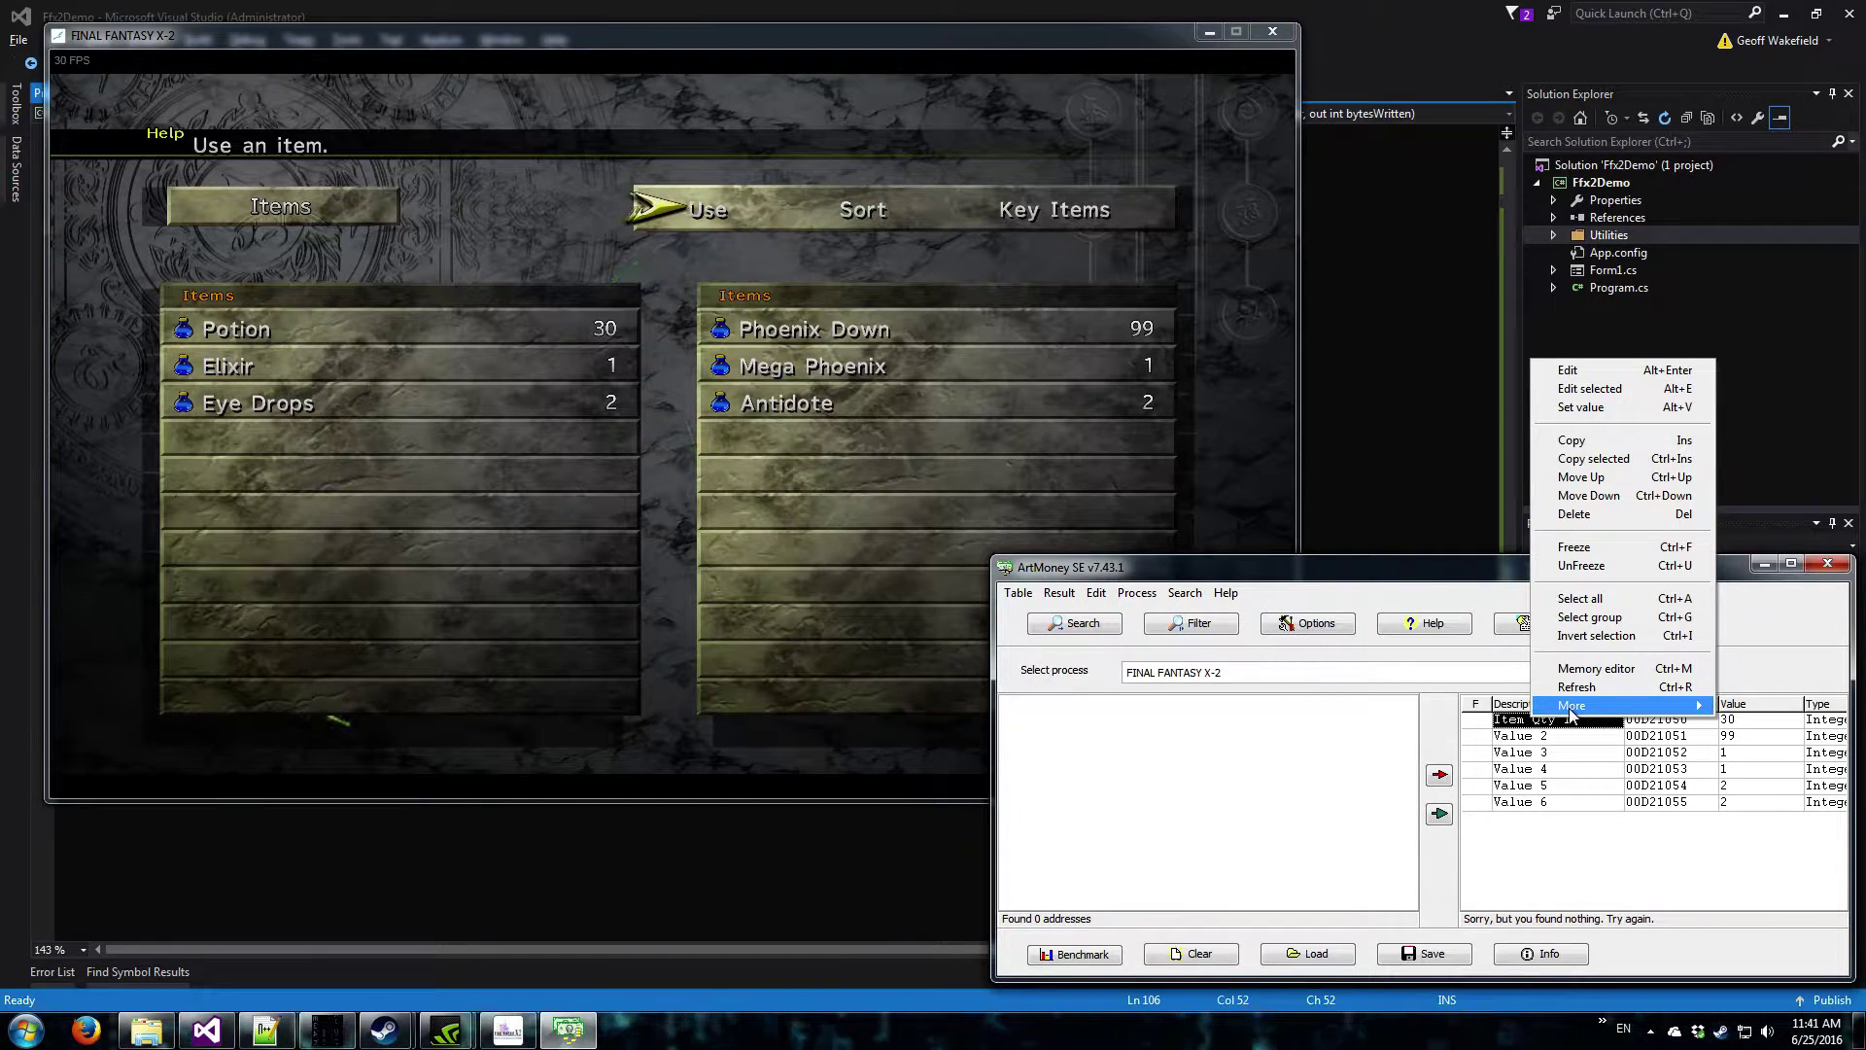
pyautogui.moveTo(1575, 706)
pyautogui.moveTo(1703, 745)
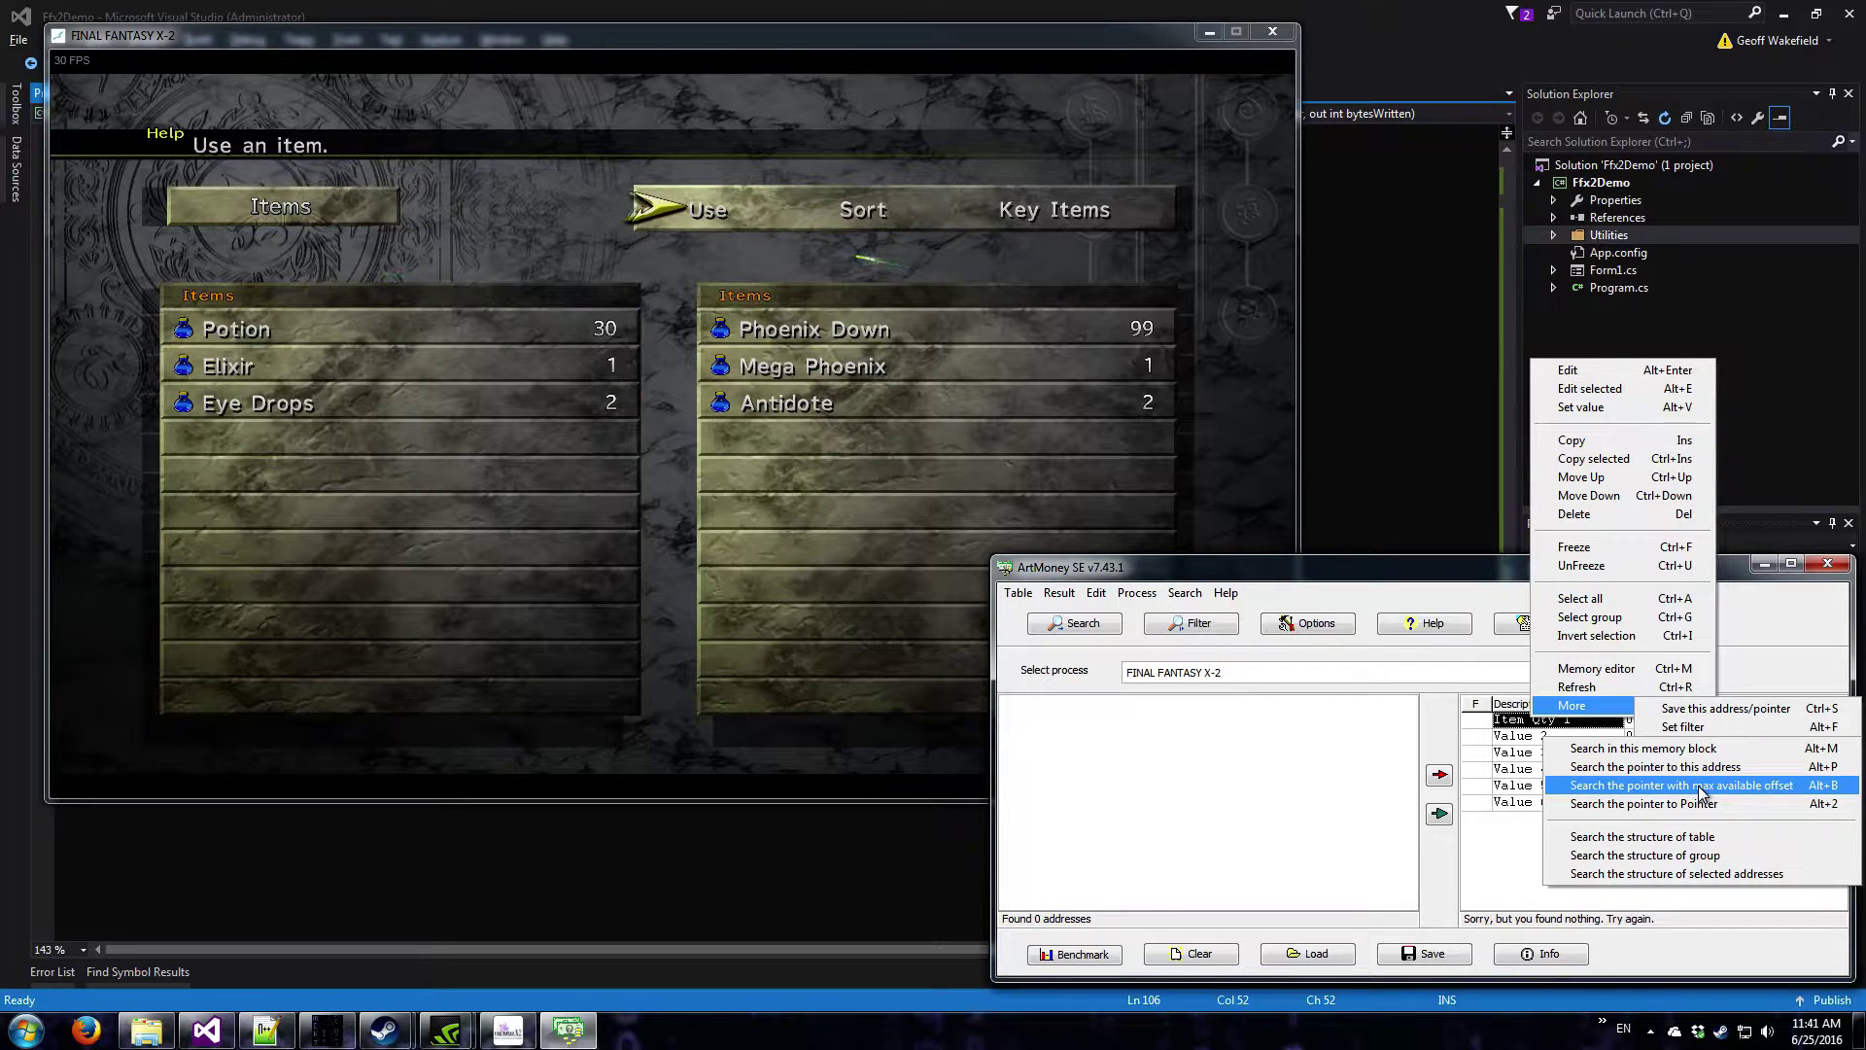
pyautogui.click(1701, 785)
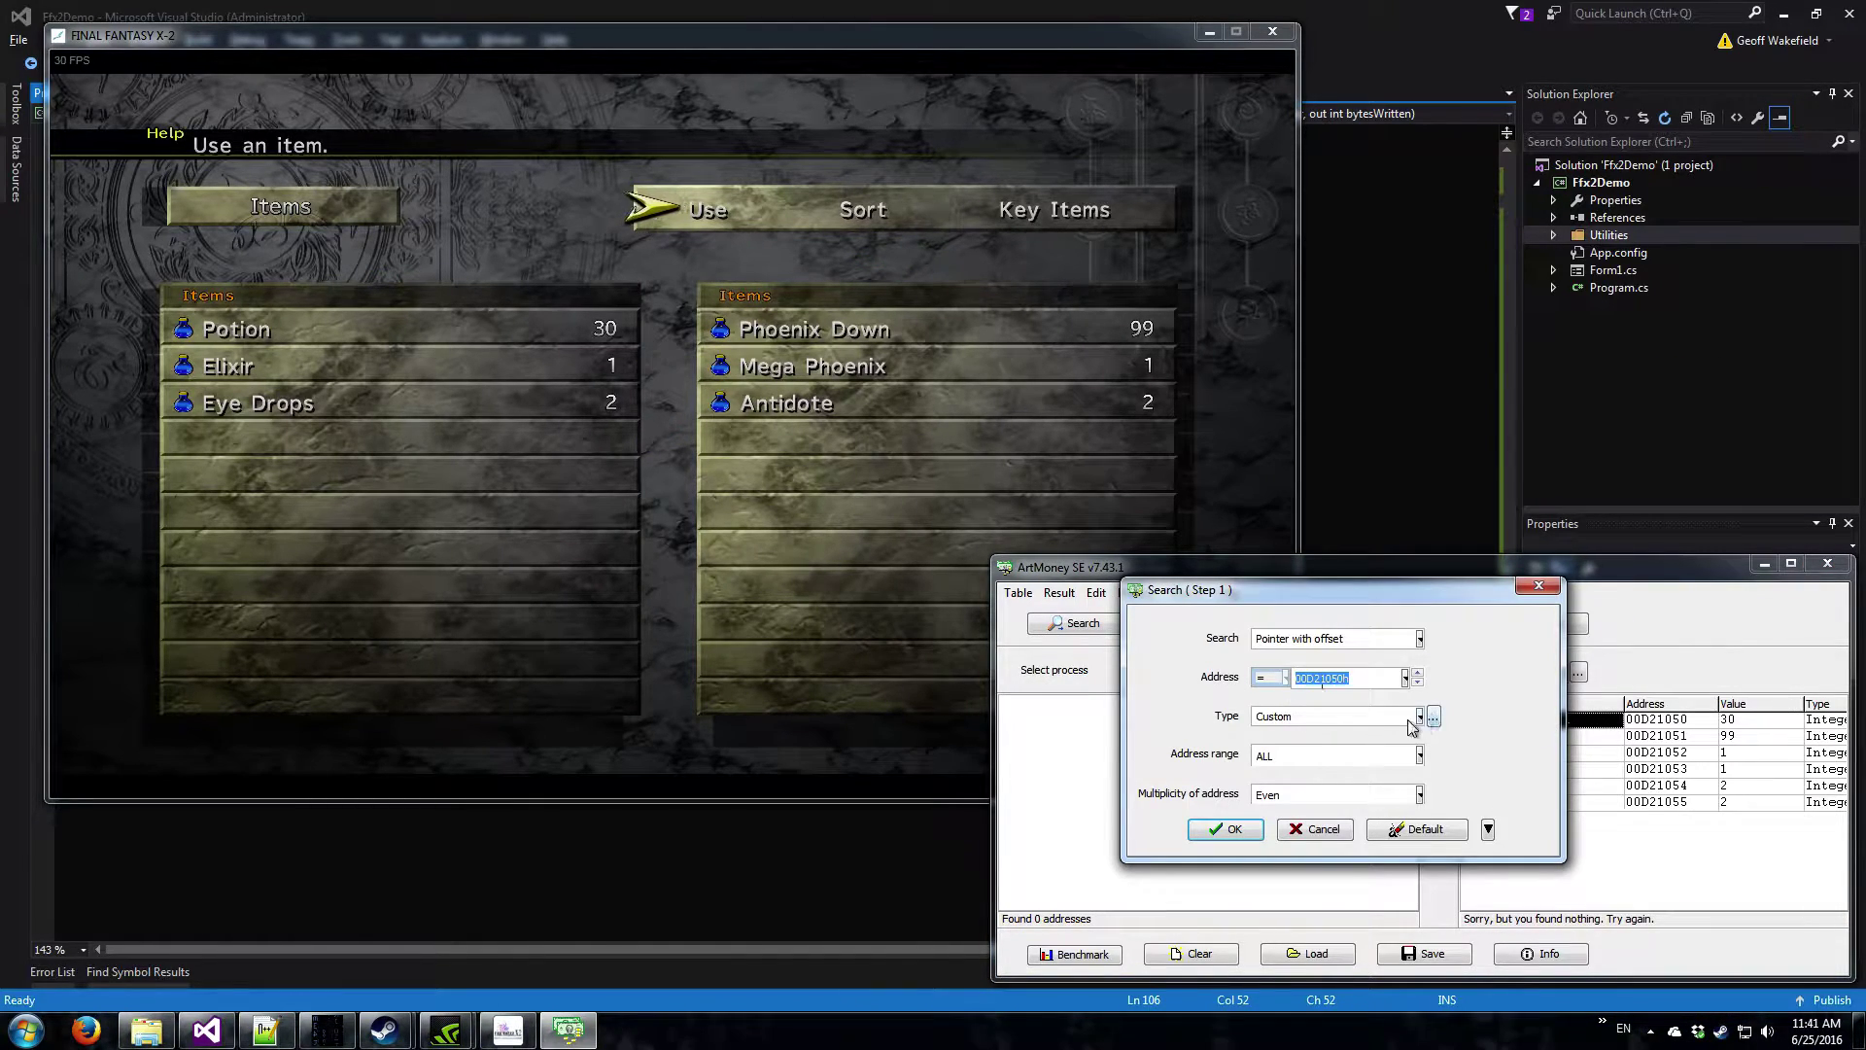
pyautogui.click(1227, 829)
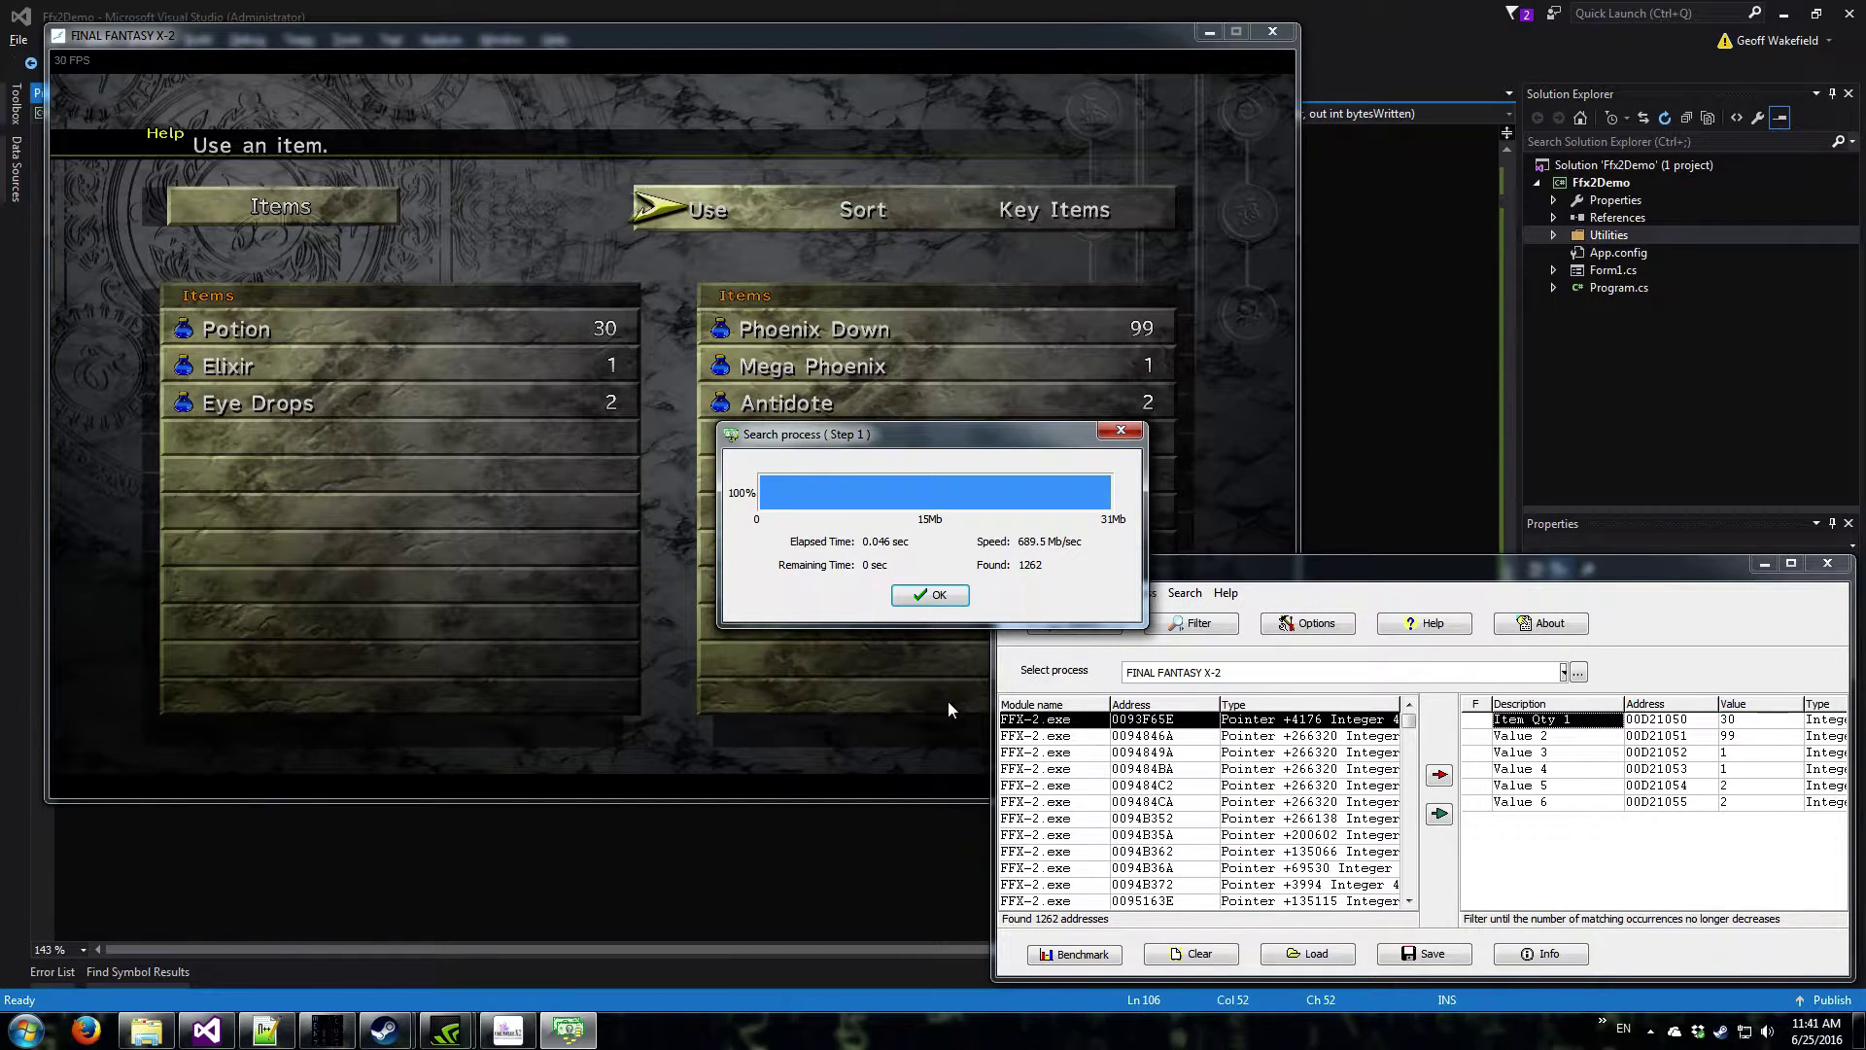
pyautogui.click(931, 595)
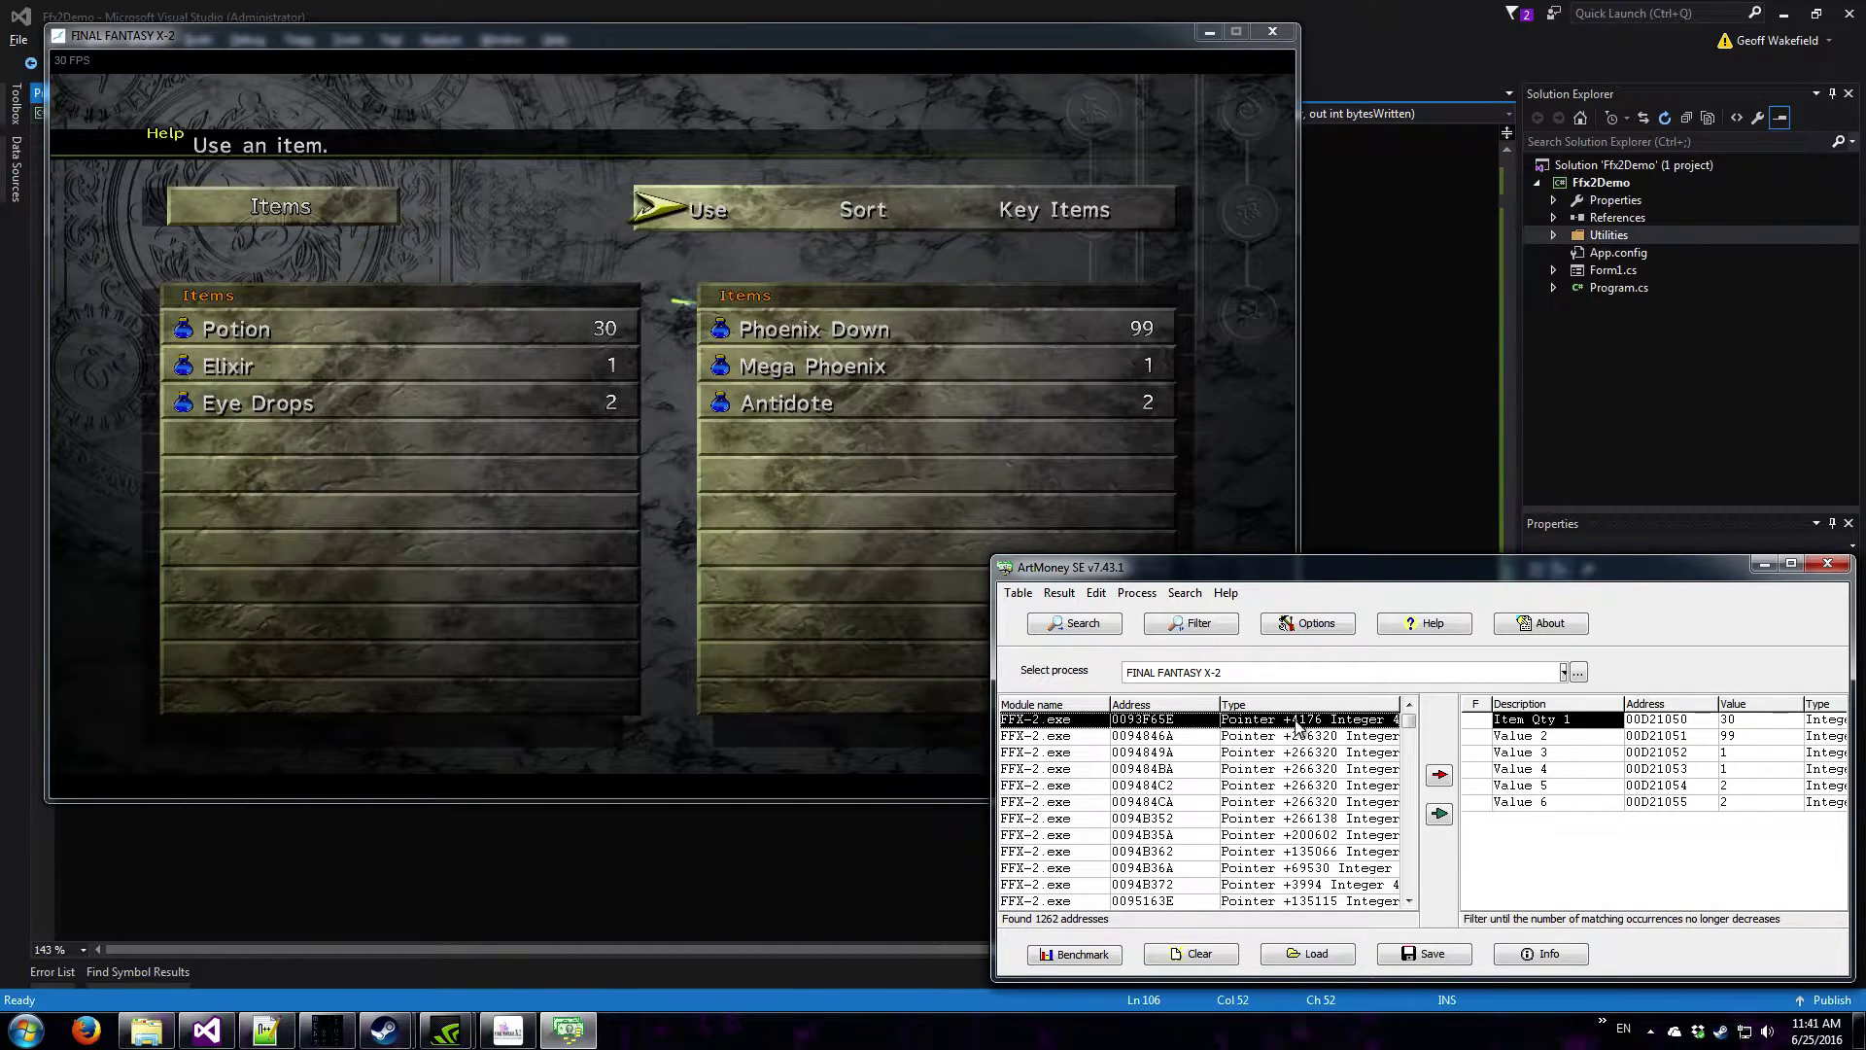
# - Examine the found FFX-2.exe pointers, compare their offsets for the smallest ones, and select the pointer at 0094B372
pyautogui.click(1385, 885)
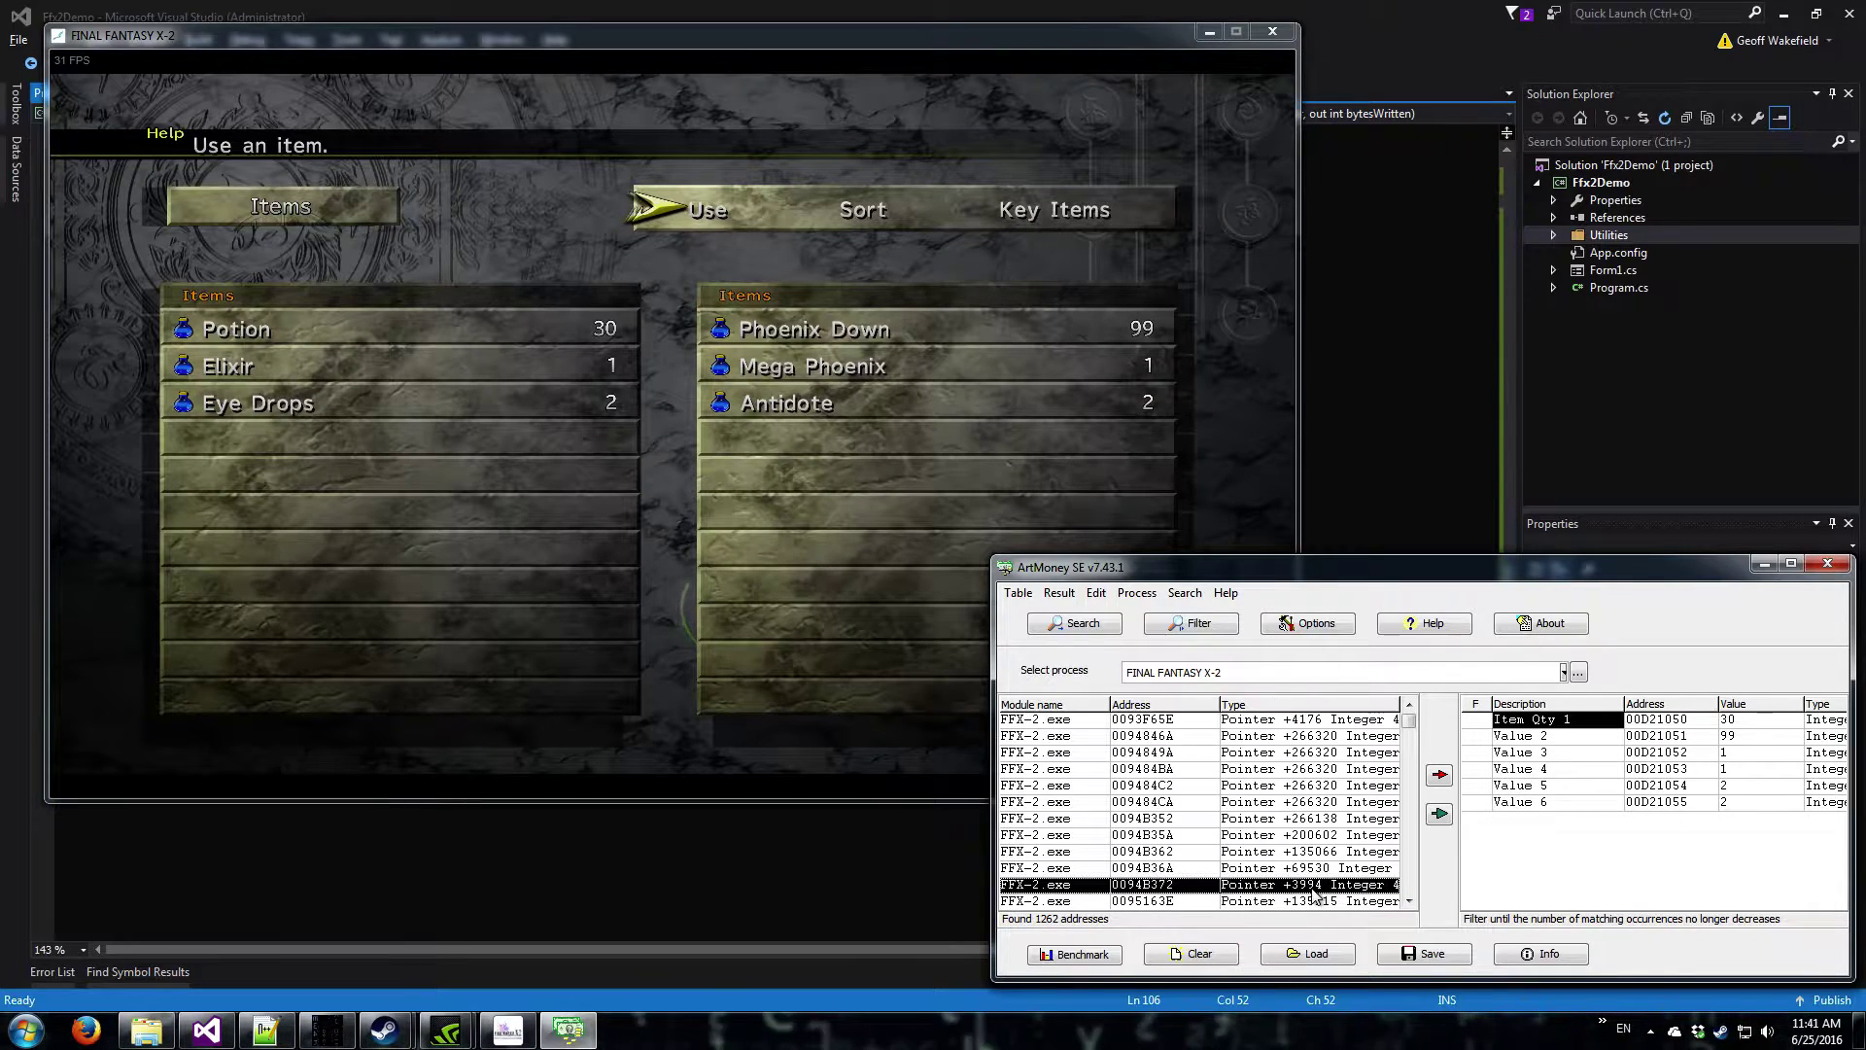
pyautogui.click(1408, 901)
pyautogui.click(1409, 901)
pyautogui.click(1408, 901)
pyautogui.click(1409, 901)
pyautogui.click(1409, 901)
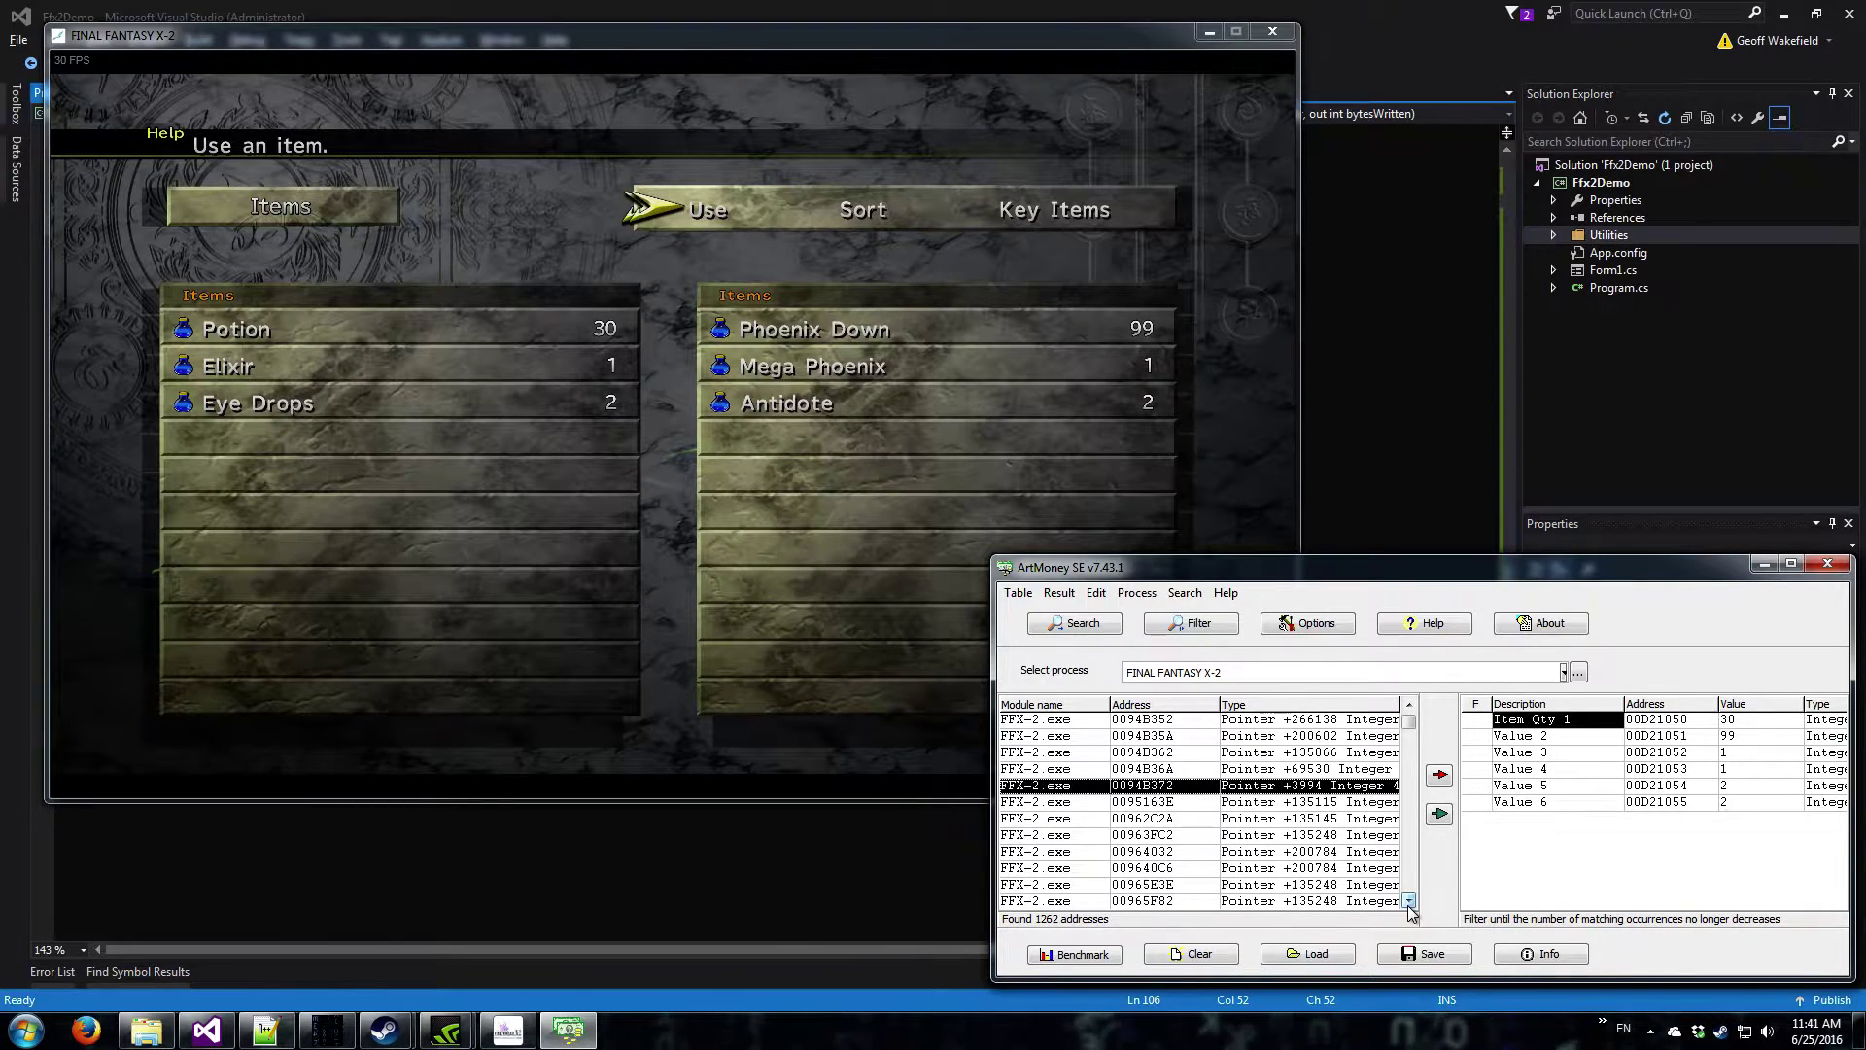
pyautogui.click(1409, 901)
pyautogui.click(1408, 901)
pyautogui.click(1408, 901)
pyautogui.click(1409, 901)
pyautogui.click(1408, 901)
pyautogui.click(1408, 901)
pyautogui.click(1408, 902)
pyautogui.click(1408, 901)
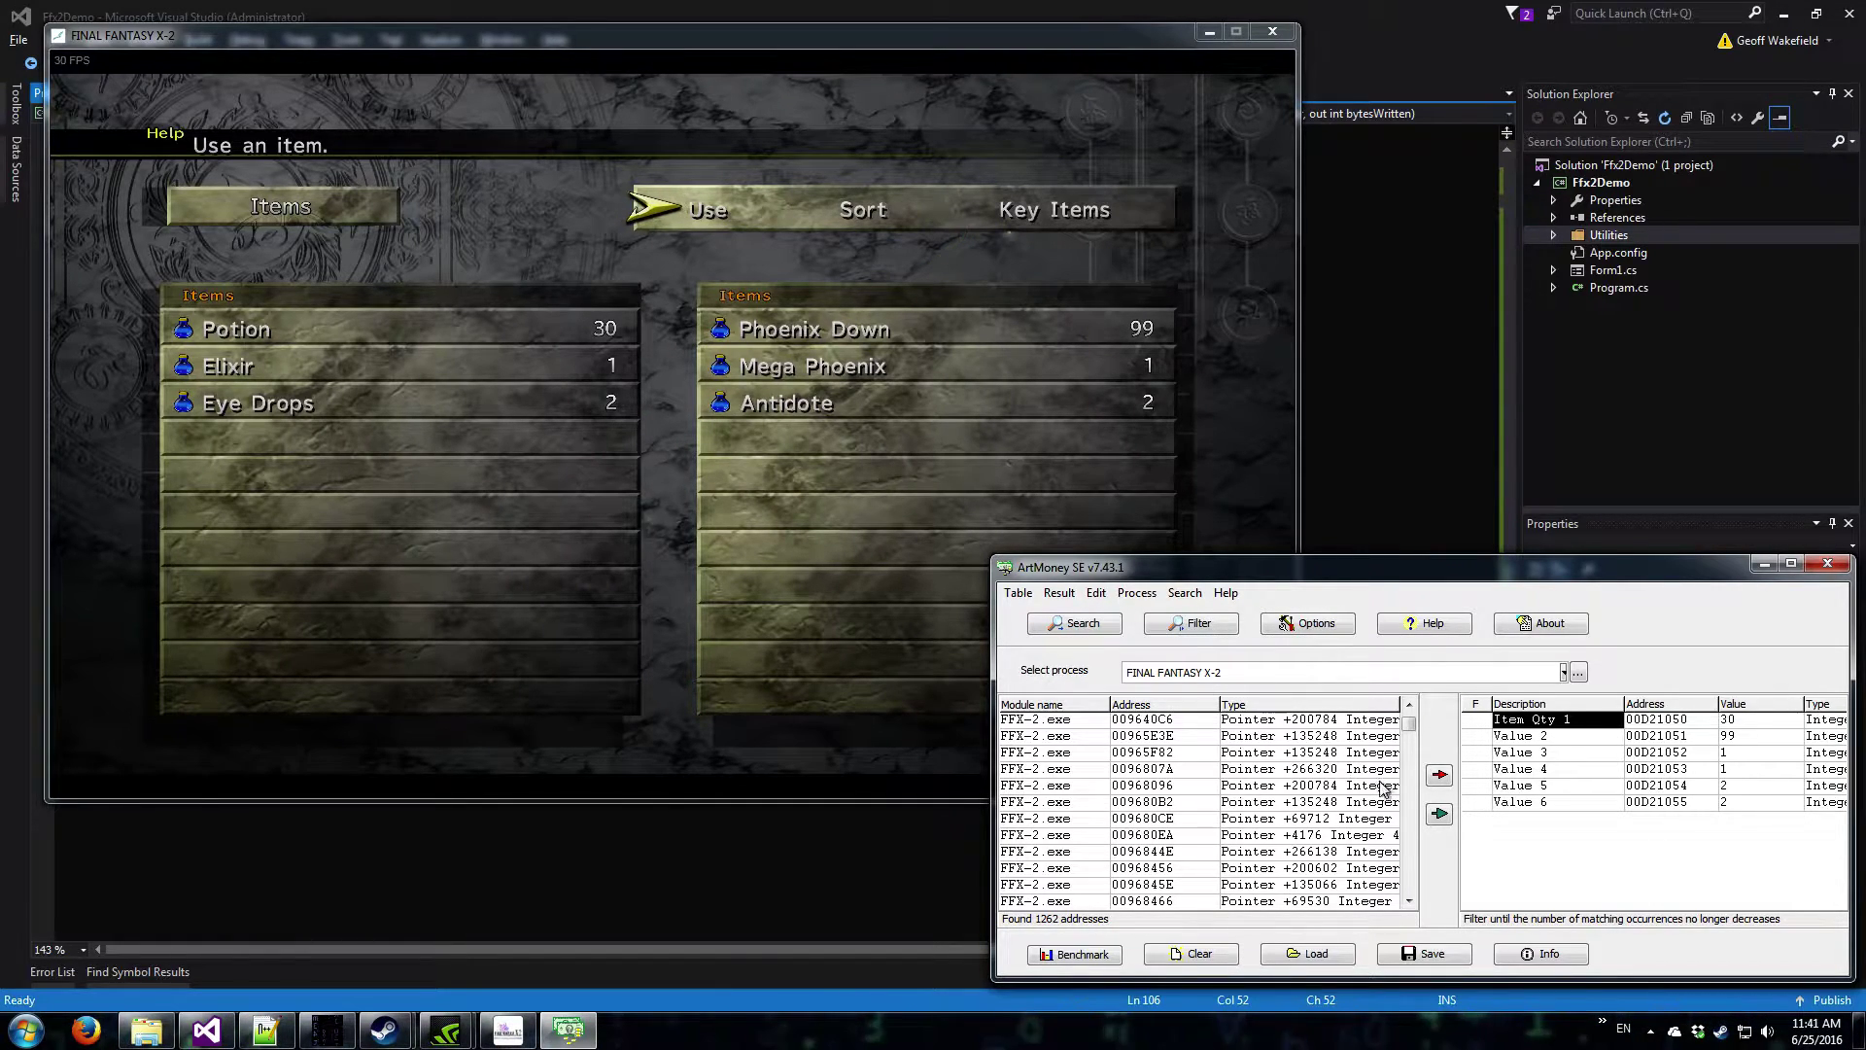
pyautogui.click(1329, 840)
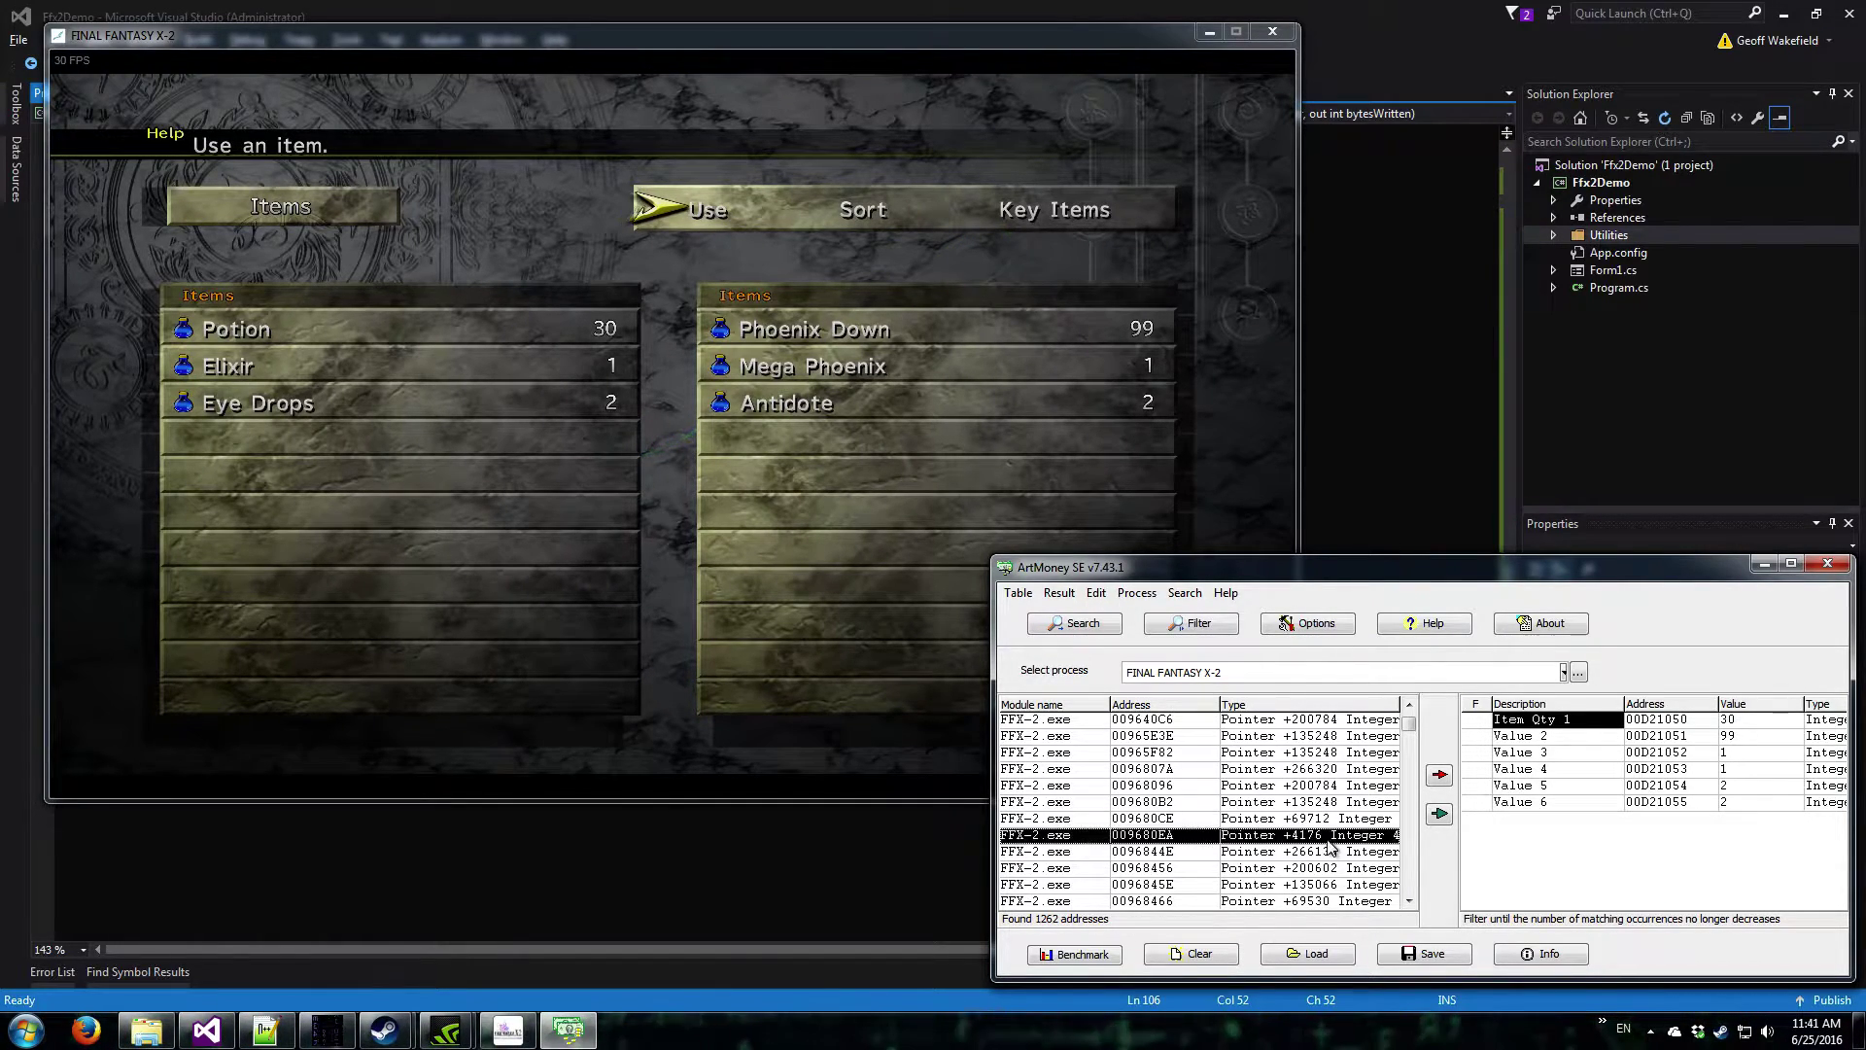
pyautogui.click(1408, 901)
pyautogui.click(1408, 901)
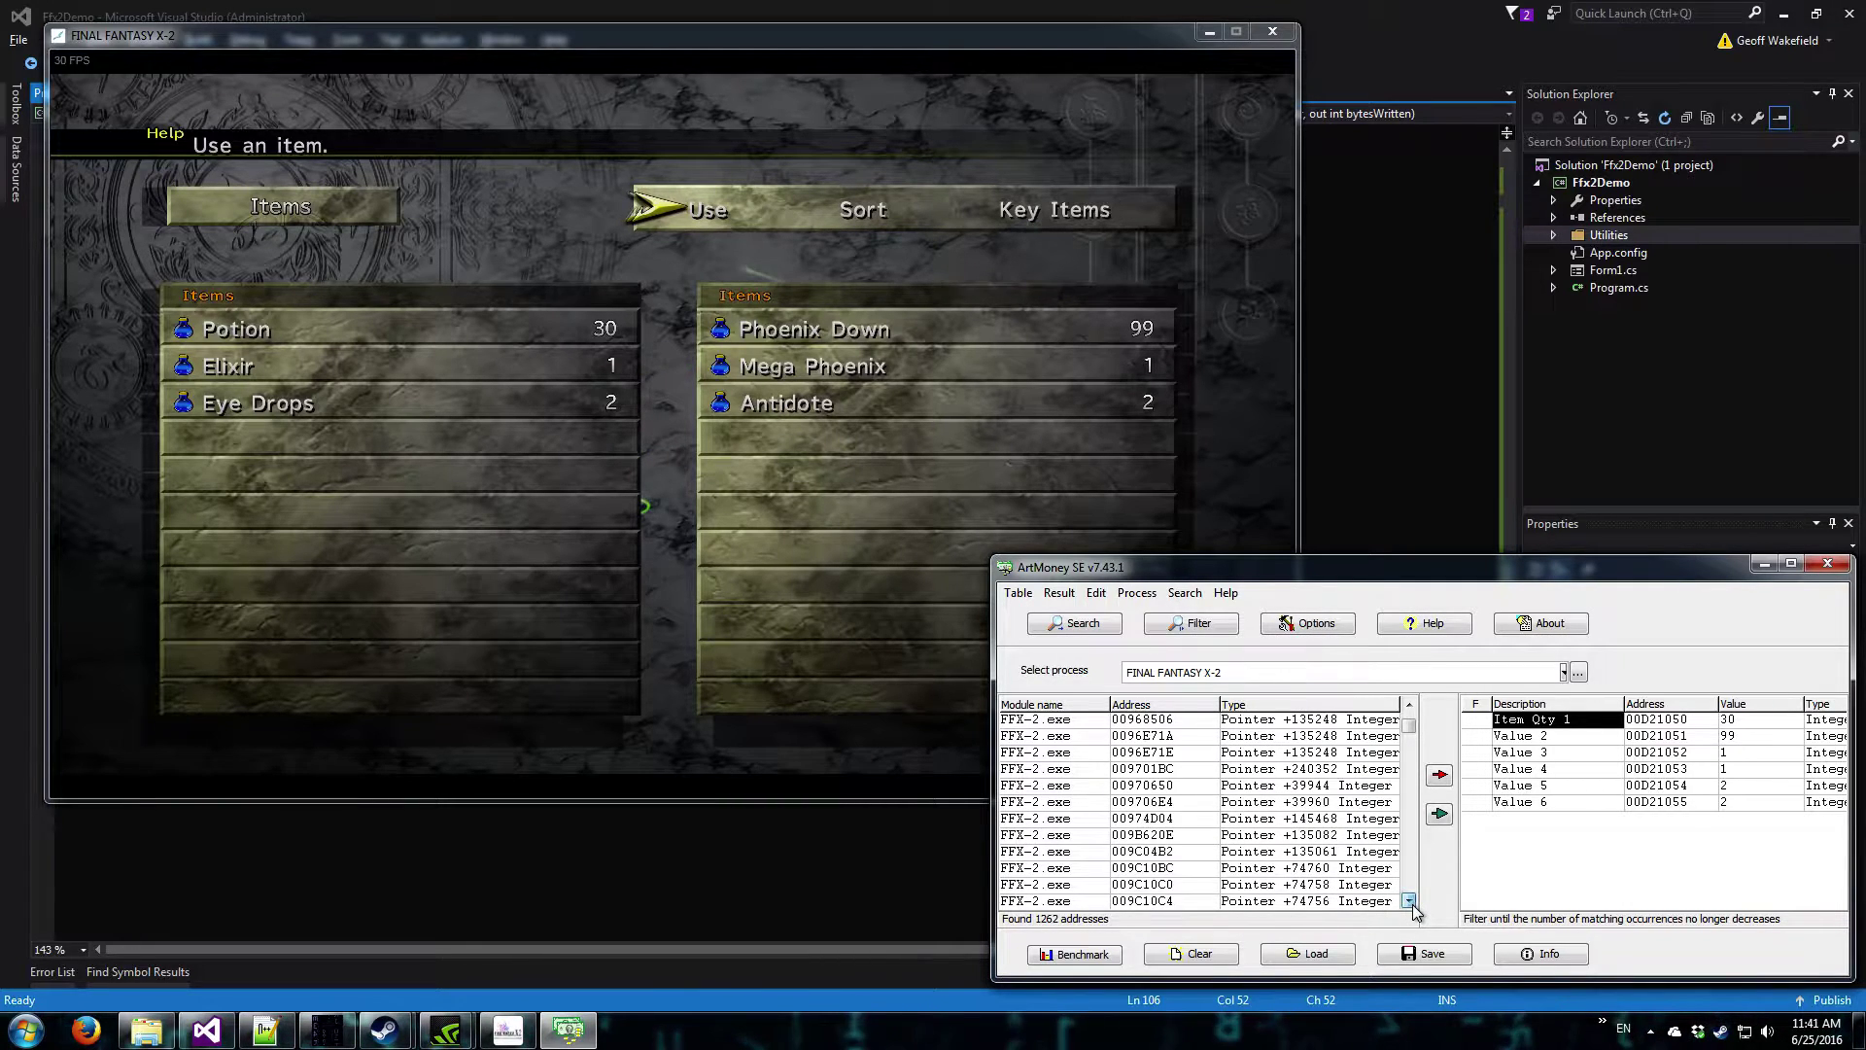
pyautogui.scroll(10, 1333, 836)
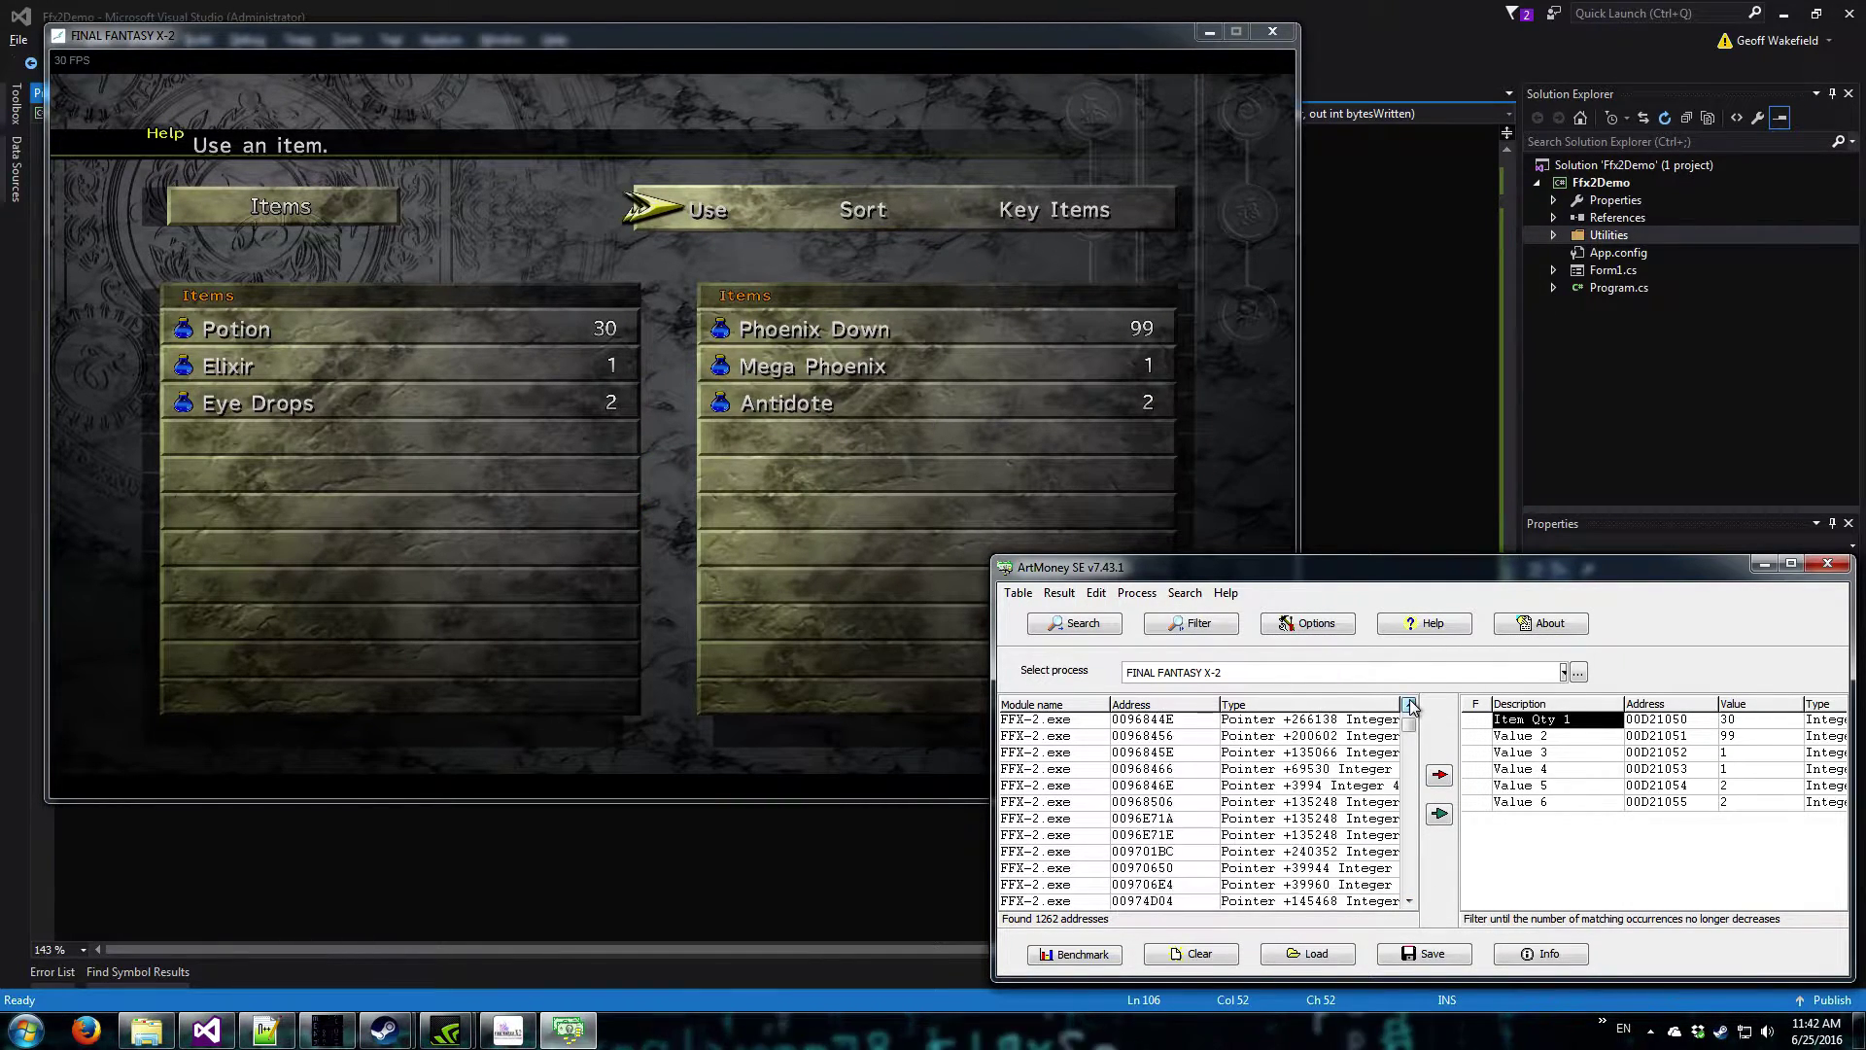
pyautogui.click(1337, 885)
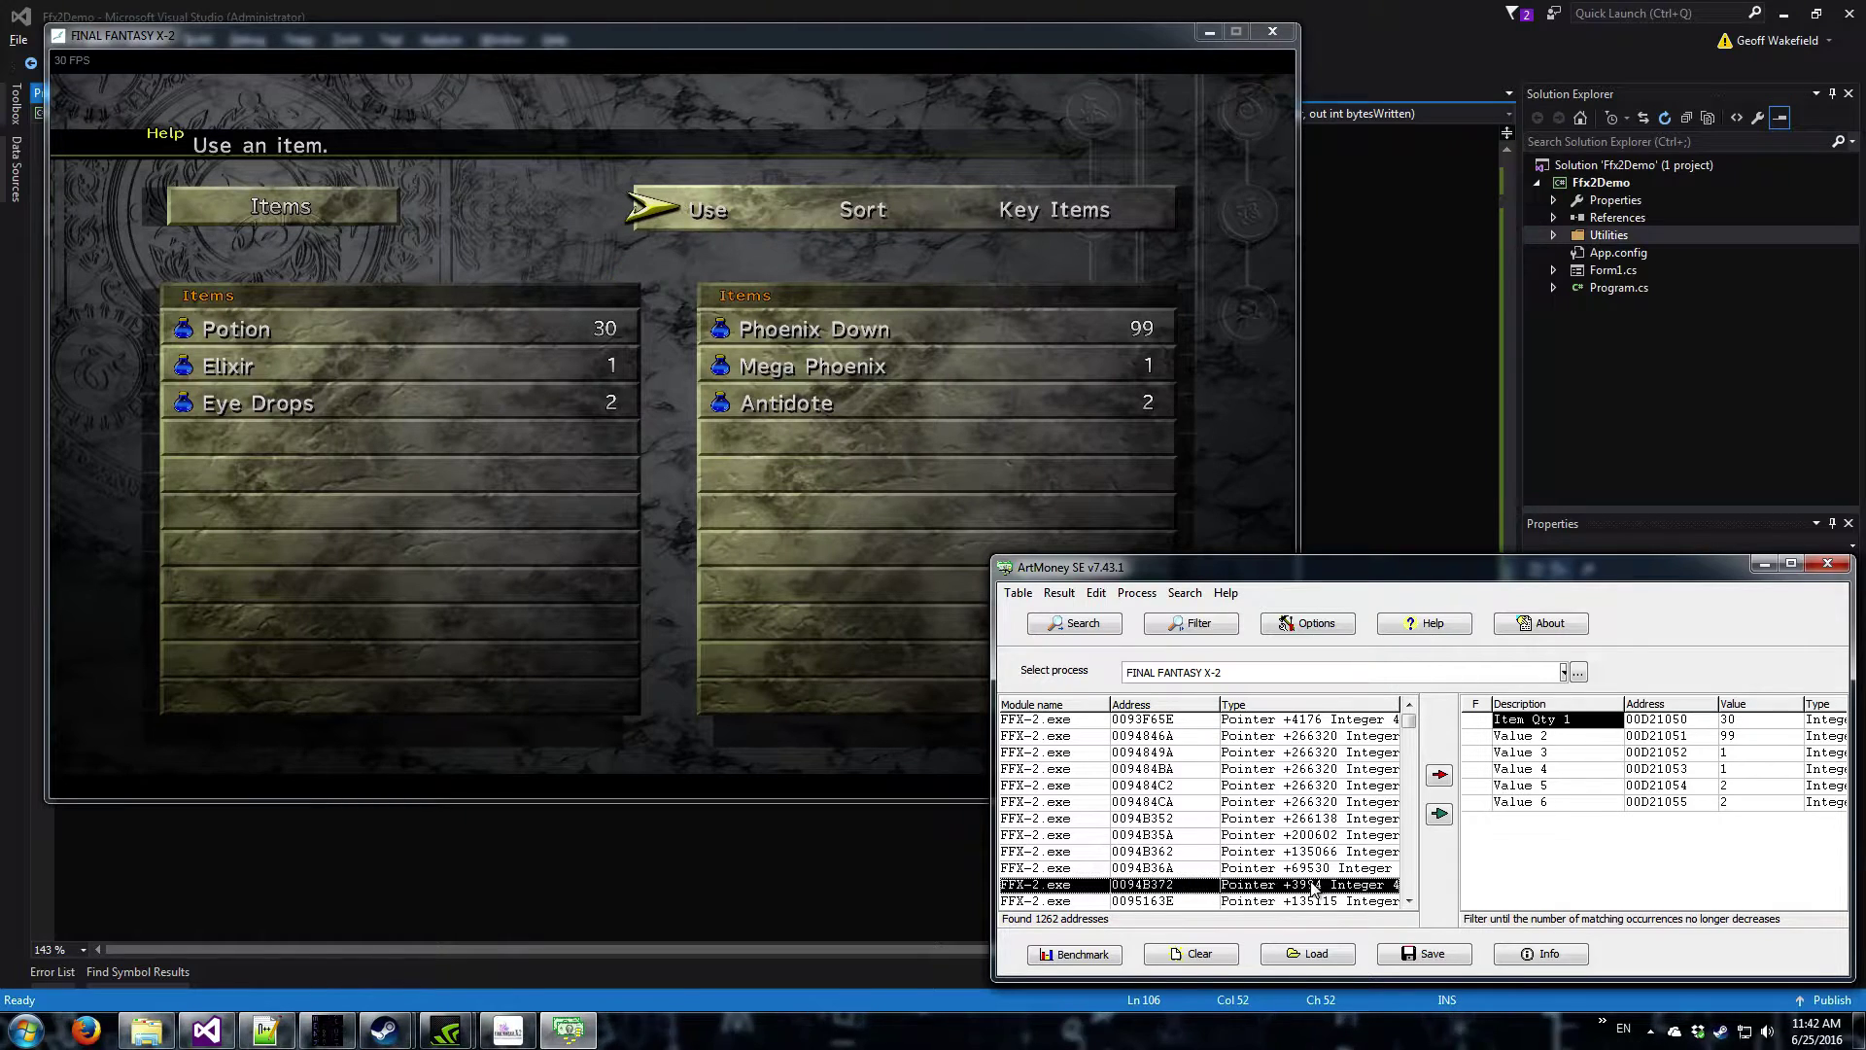
# - Add the selected pointer 0094B372 to the address table and open the new Value 7 entry's address details
pyautogui.click(1440, 775)
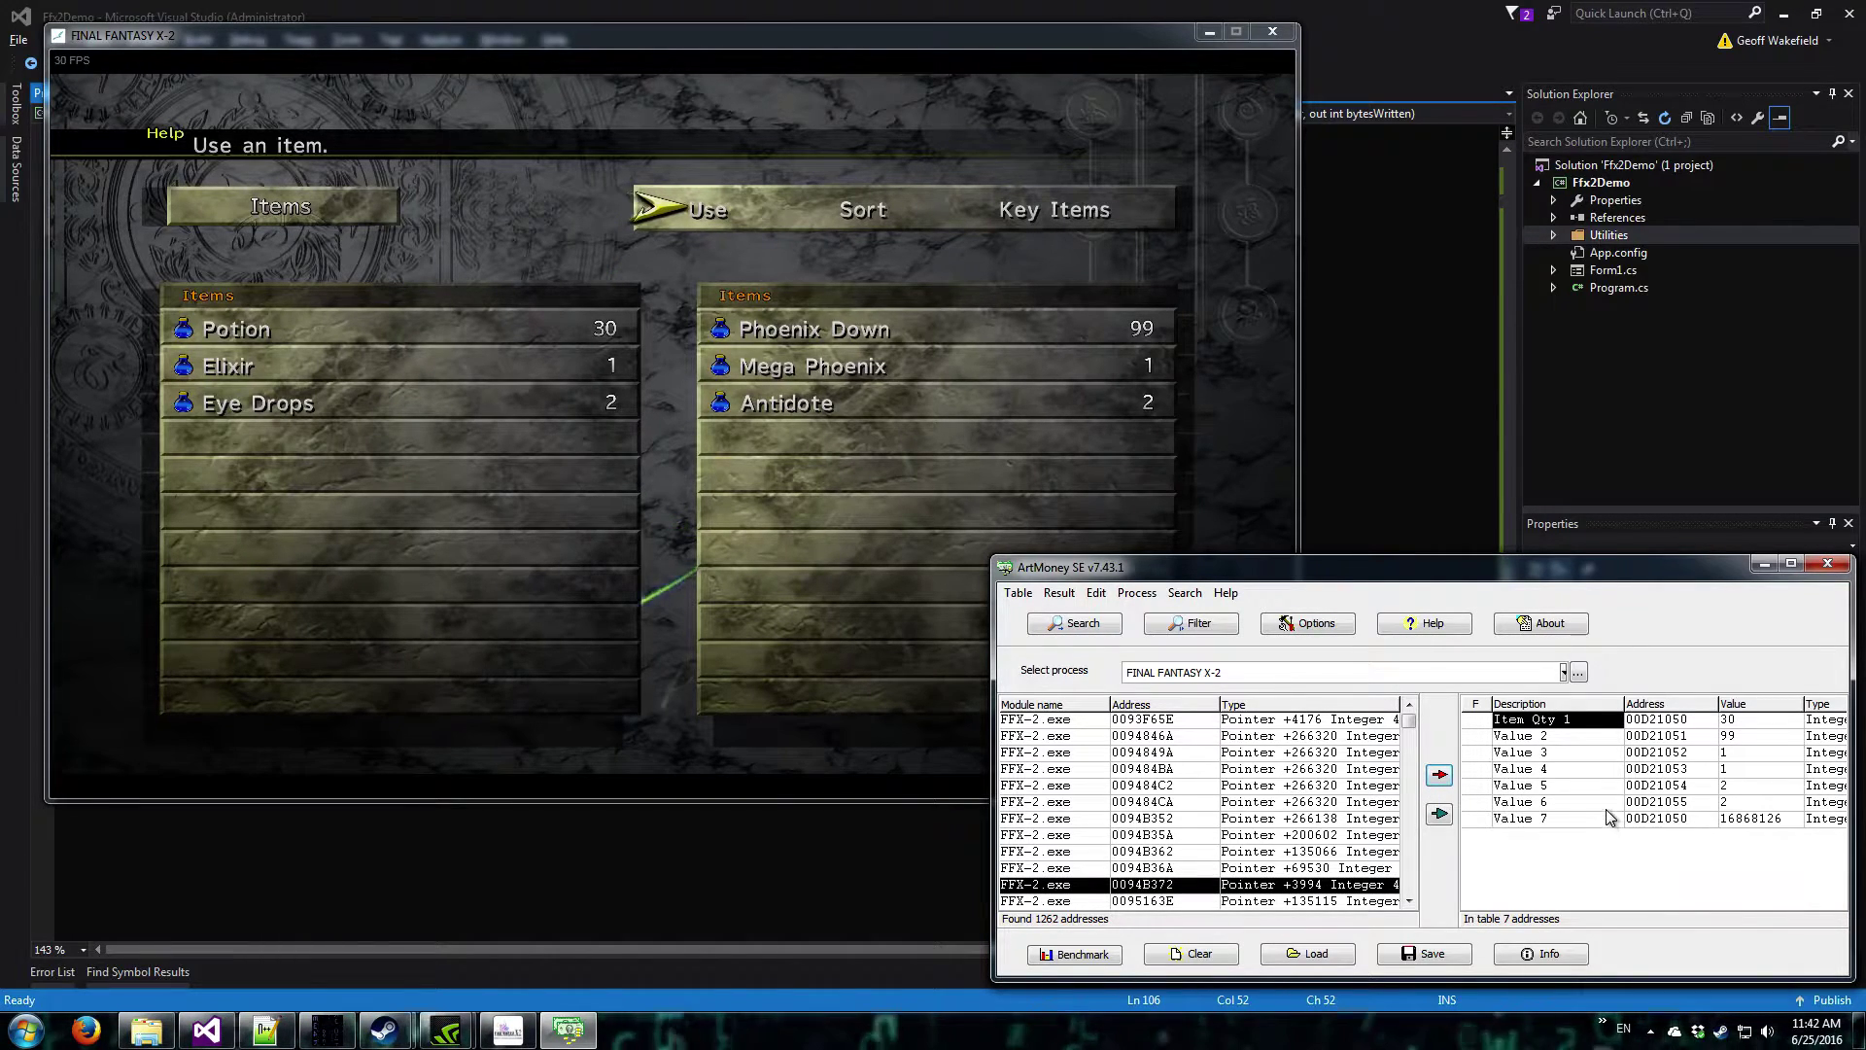
pyautogui.click(1522, 819)
pyautogui.click(1759, 819)
pyautogui.doubleClick(1832, 826)
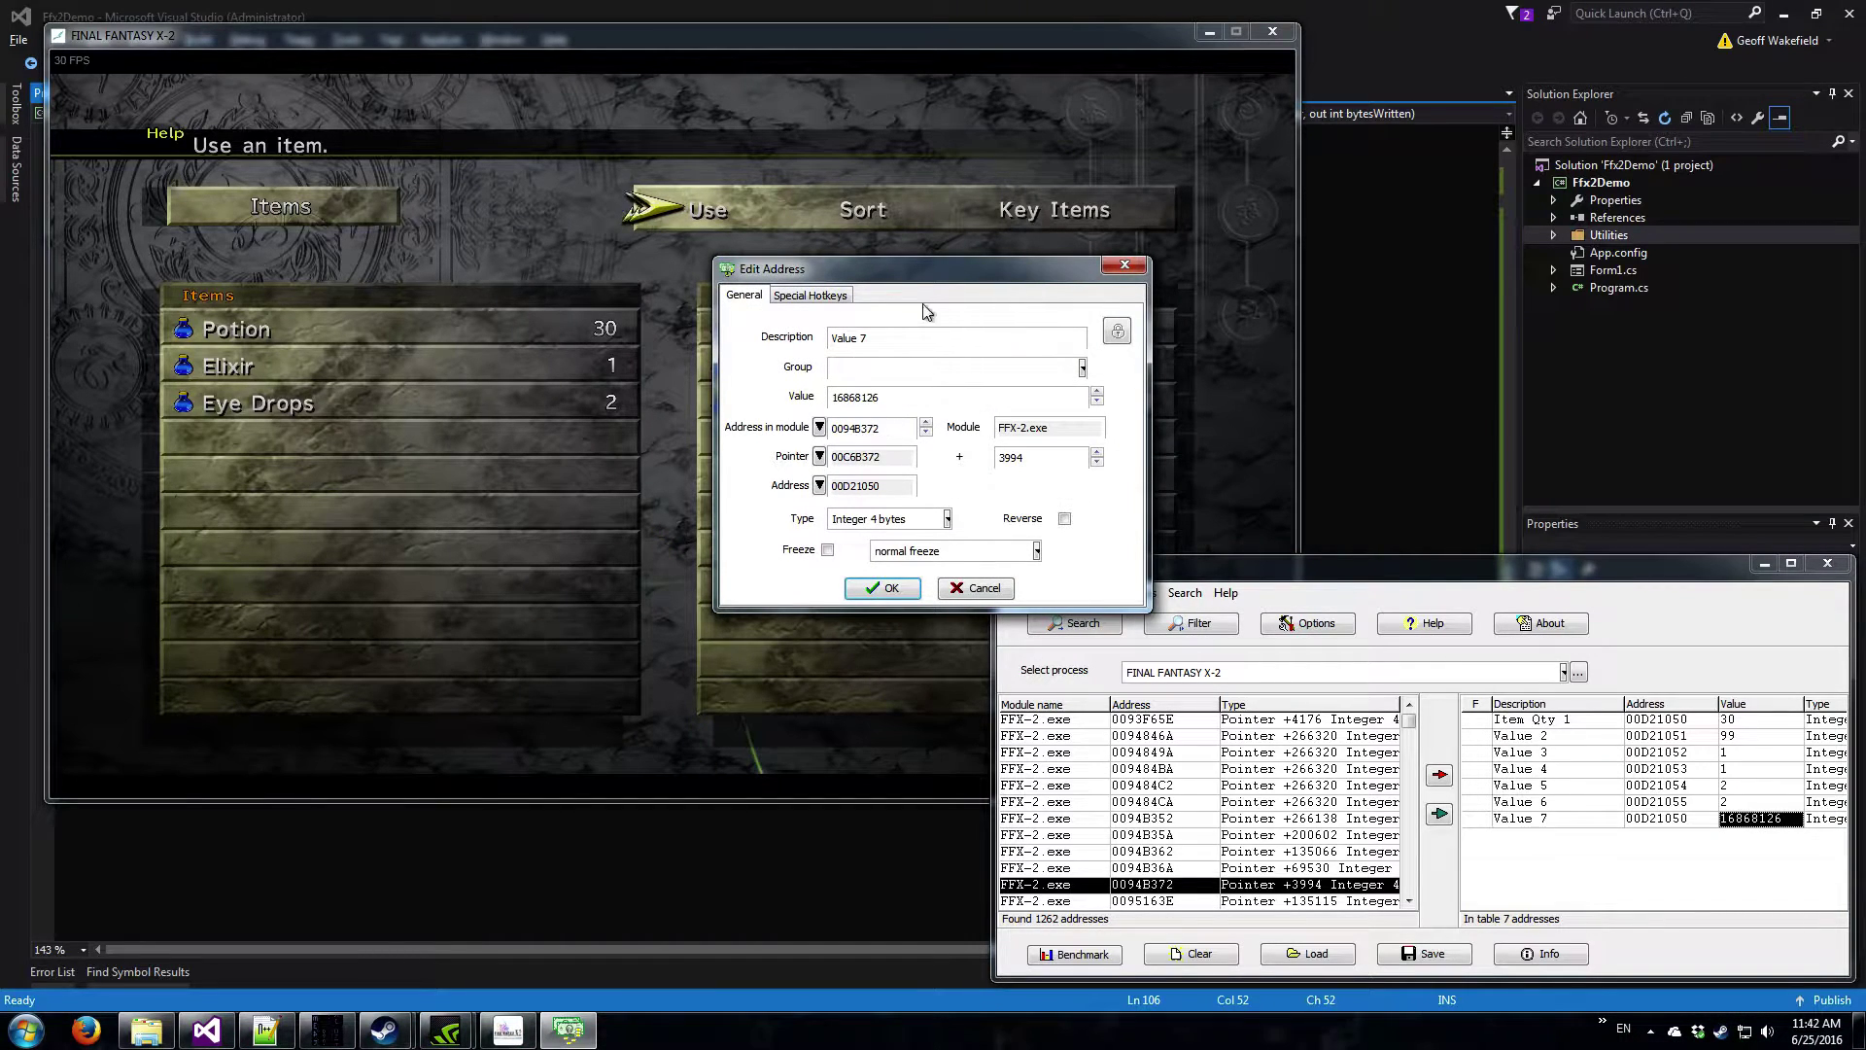
pyautogui.moveTo(931, 282); pyautogui.dragTo(736, 376)
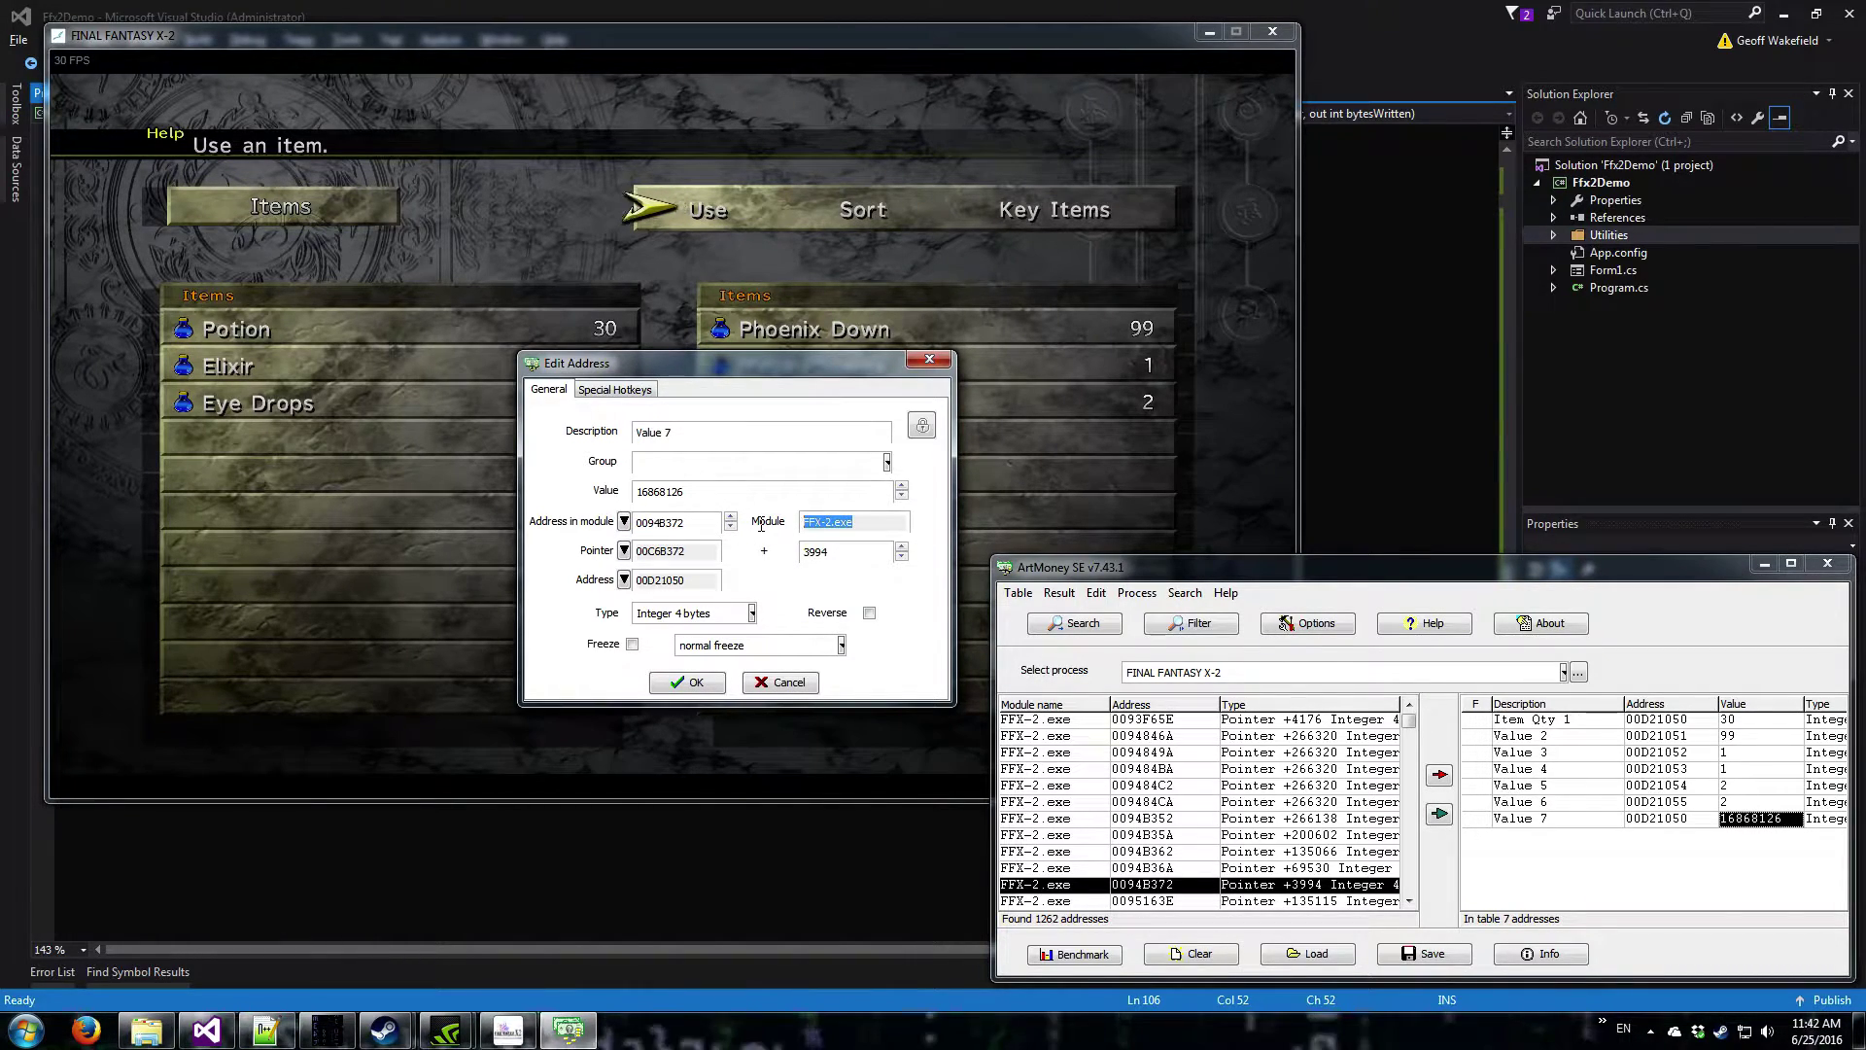
# - Examine the module, pointer, offset and resulting address of the Value 7 entry, and close its details without changes
pyautogui.moveTo(942, 524); pyautogui.dragTo(674, 526)
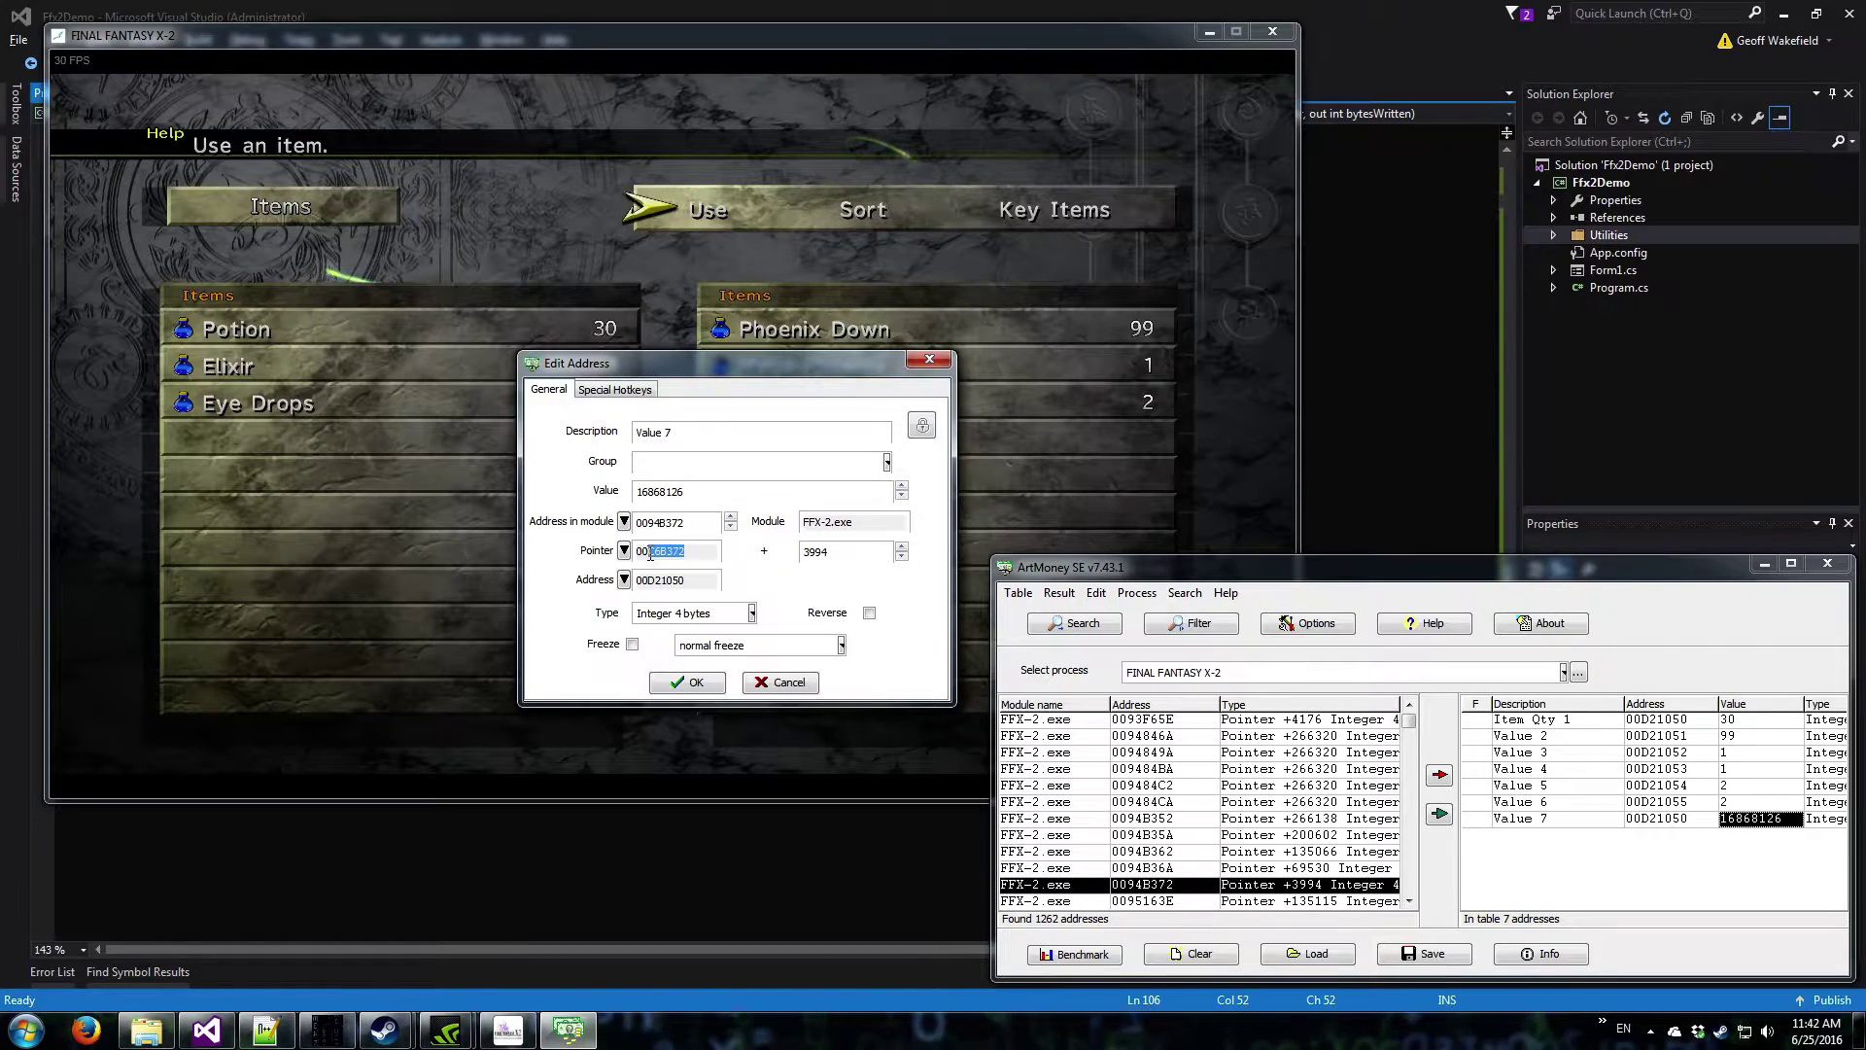
pyautogui.click(849, 554)
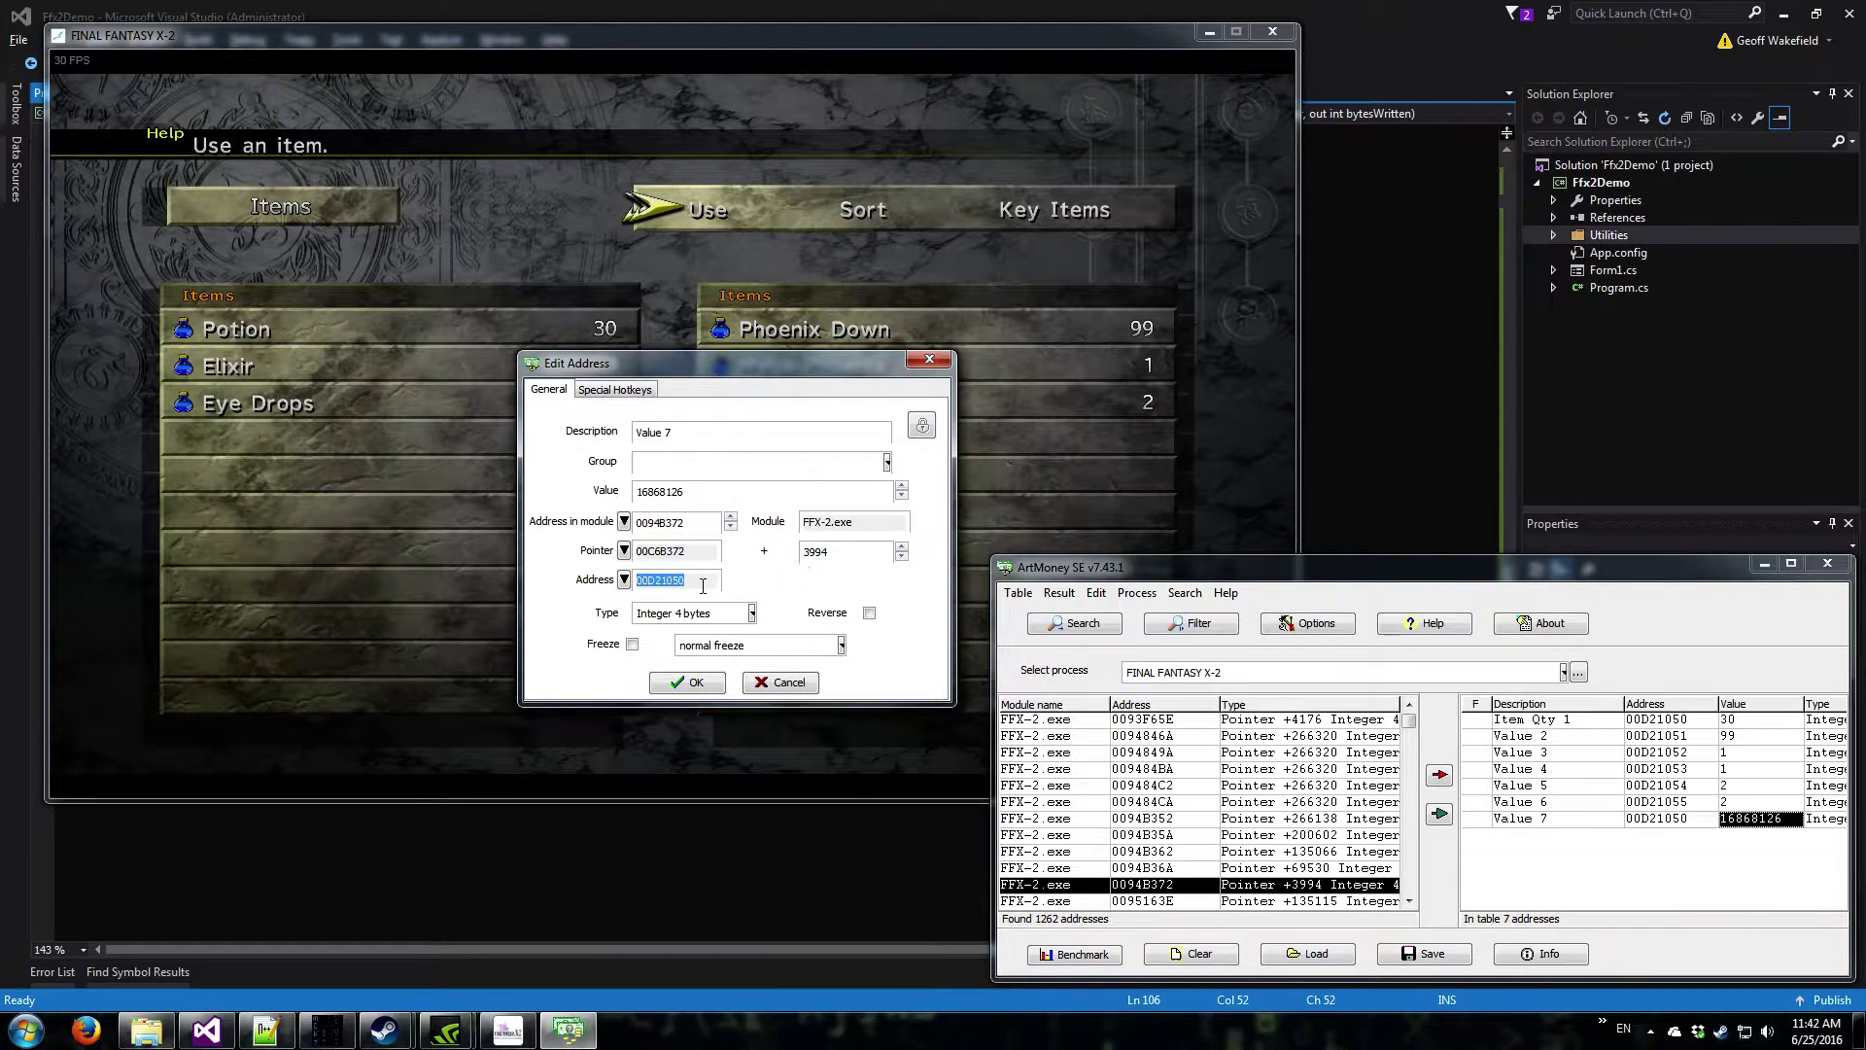
pyautogui.doubleClick(693, 582)
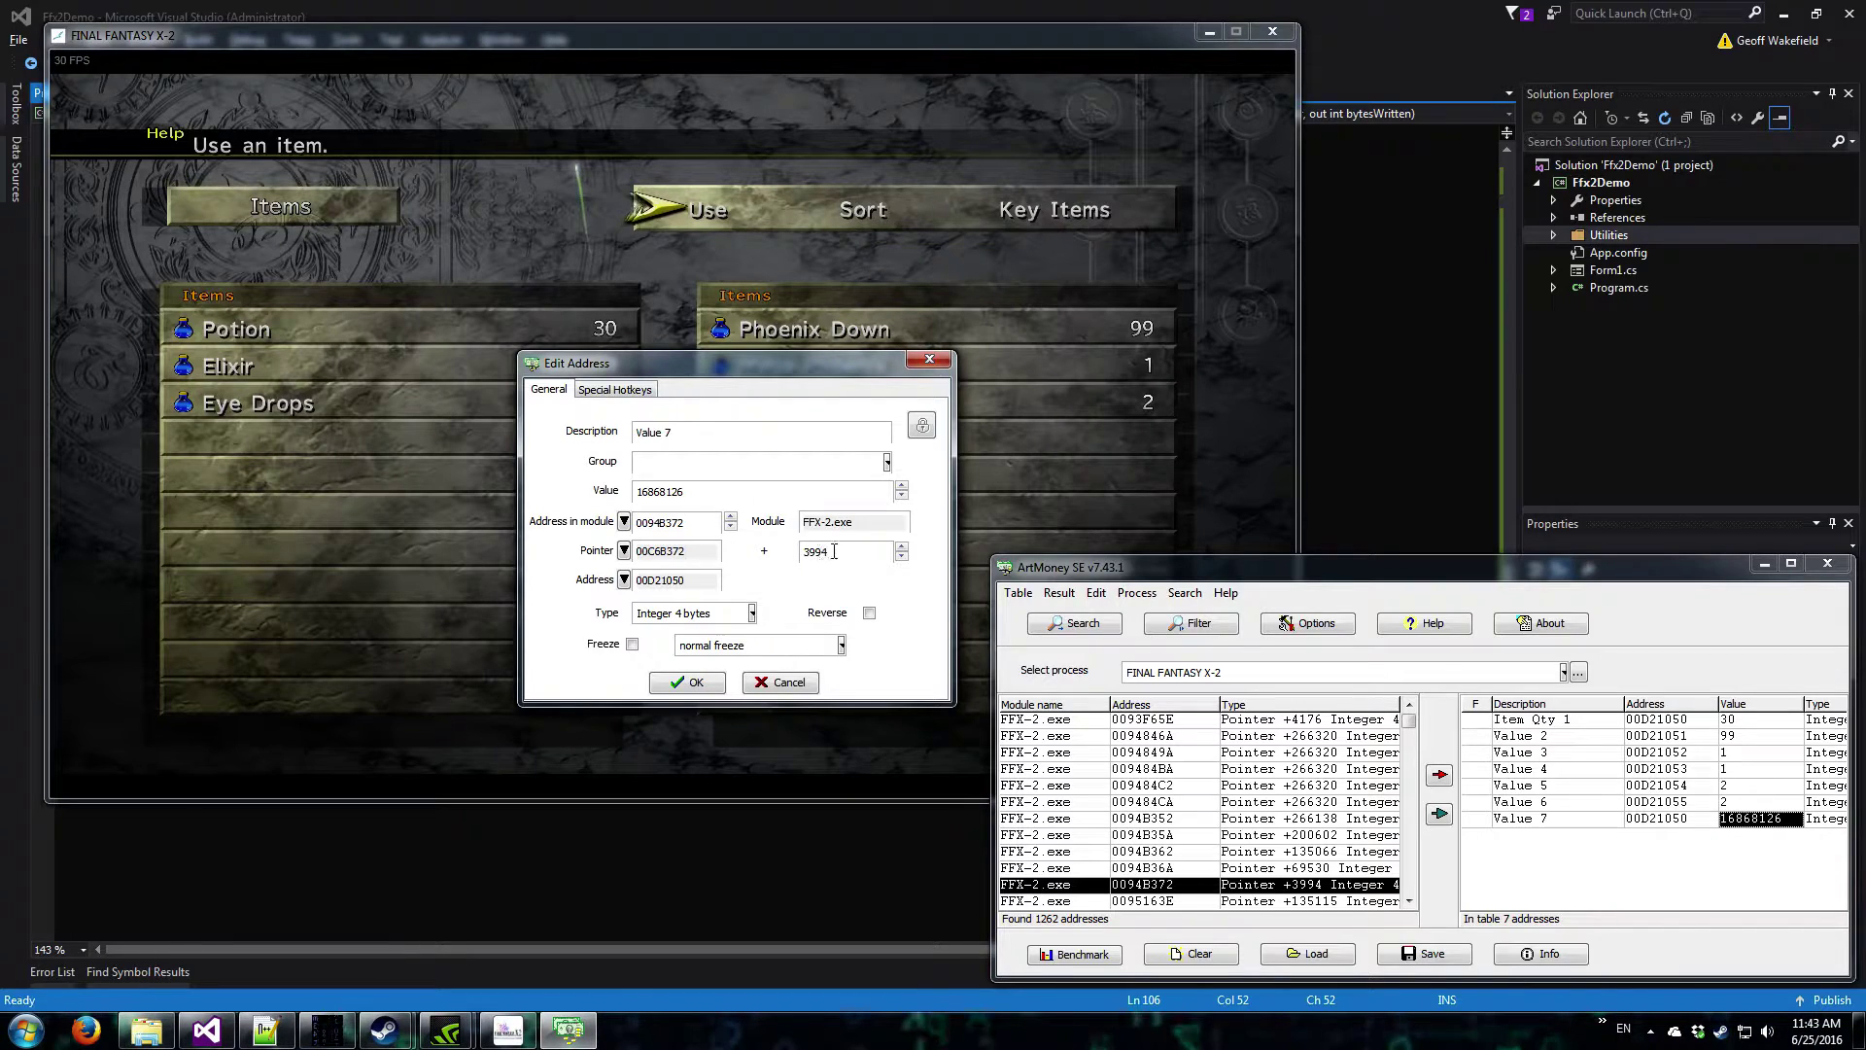
pyautogui.moveTo(834, 551); pyautogui.dragTo(767, 555)
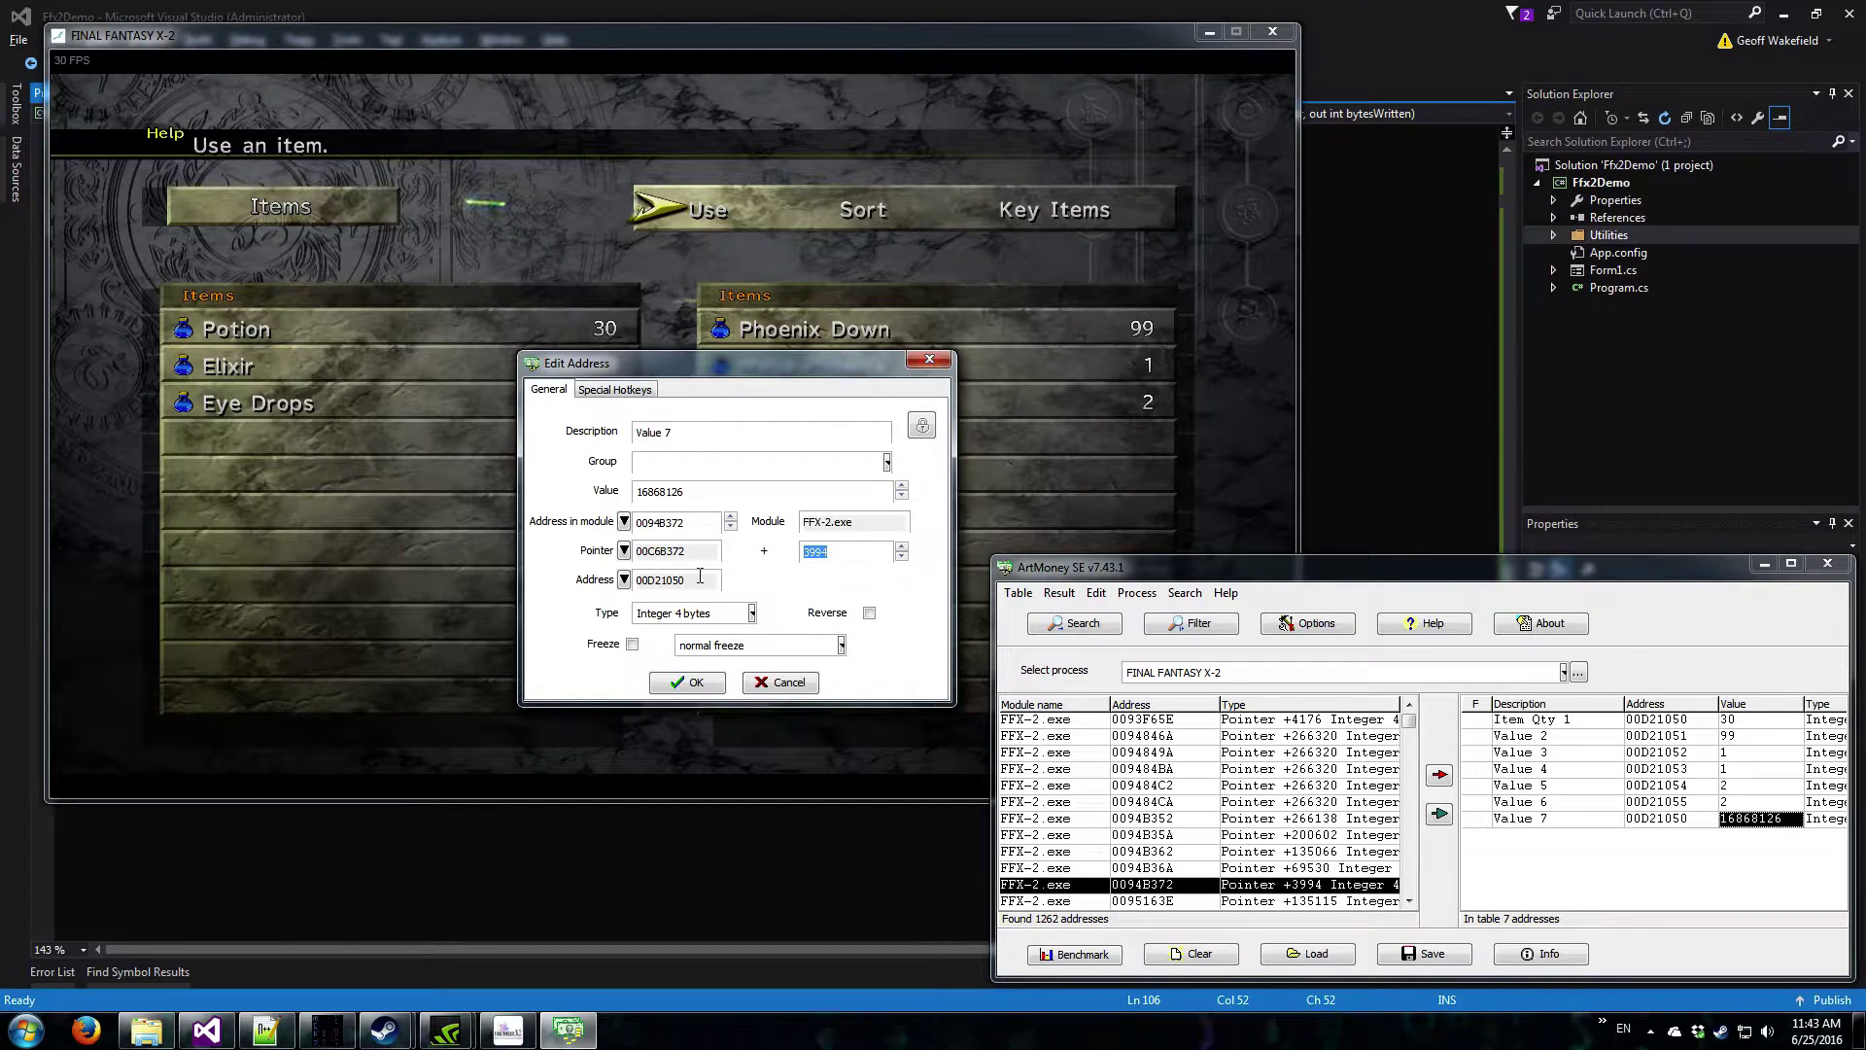
pyautogui.click(783, 682)
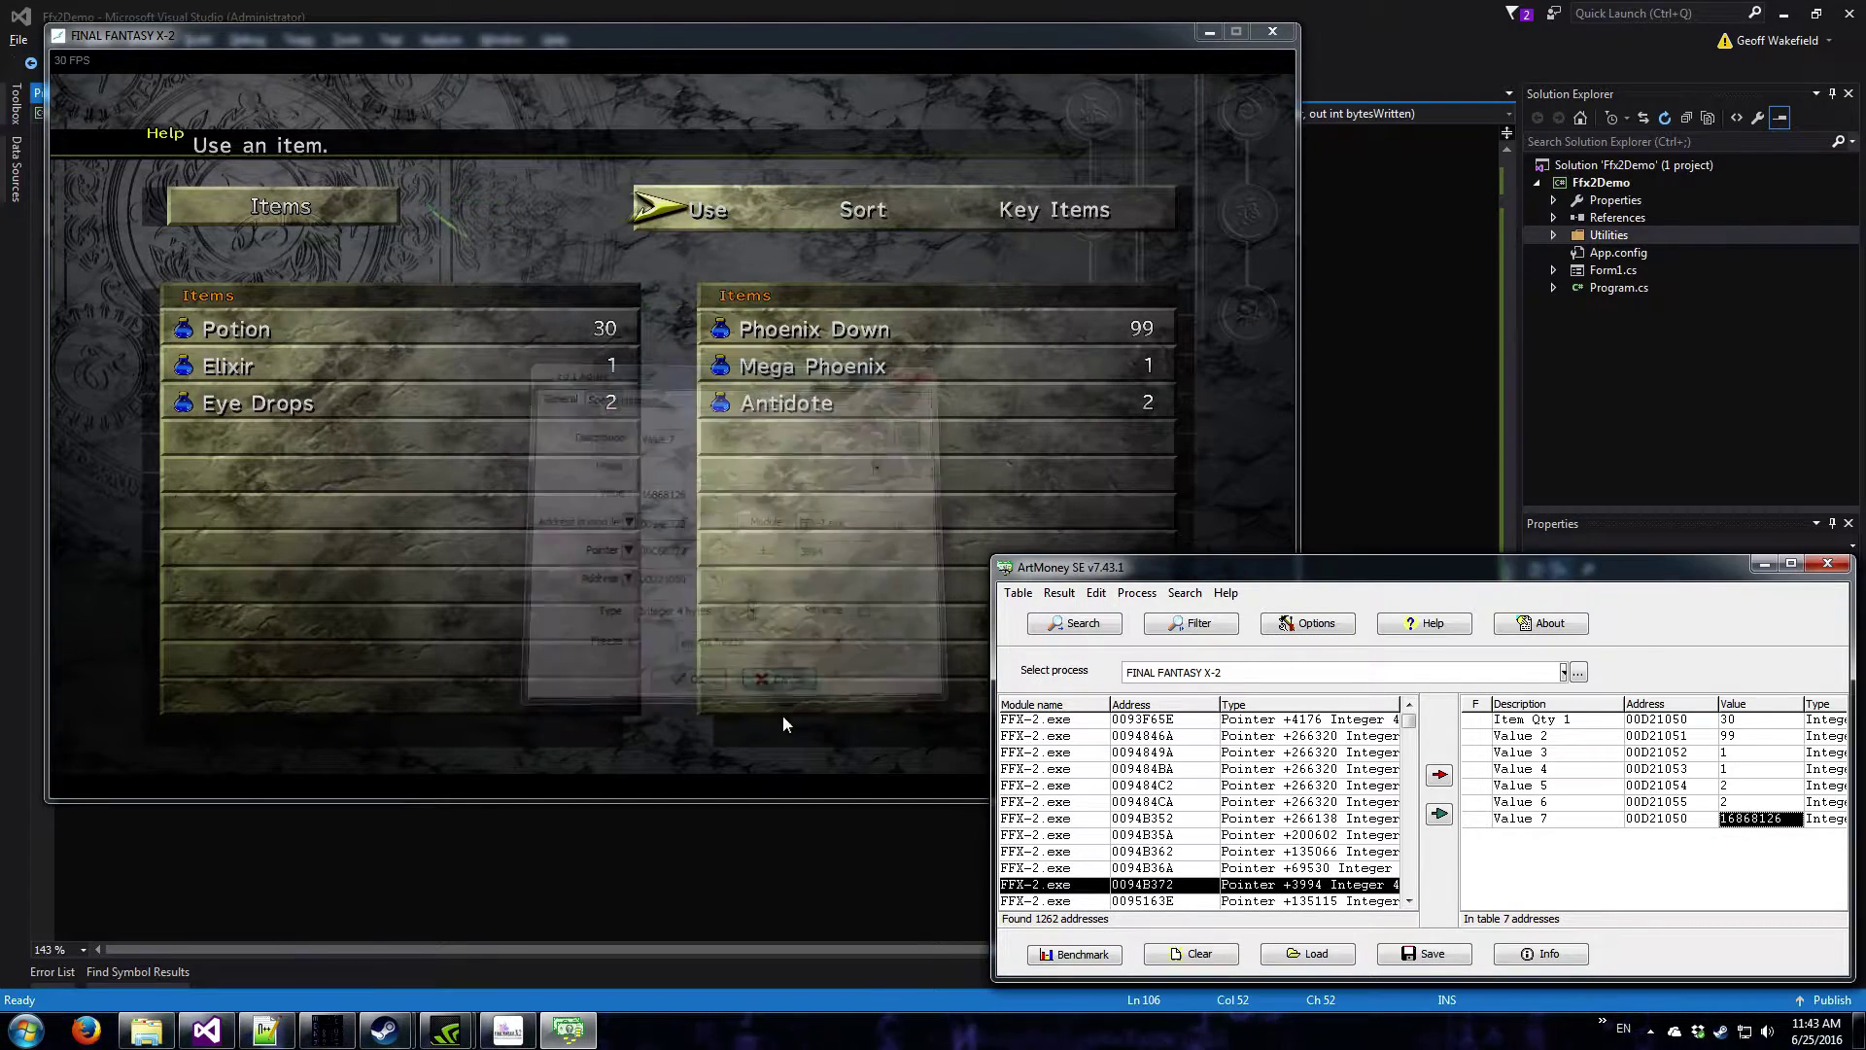
# - Switch to the ffx2_001 hex dump in Notepad++ and select the bytes 63 63 63 in the first row
pyautogui.click(267, 1027)
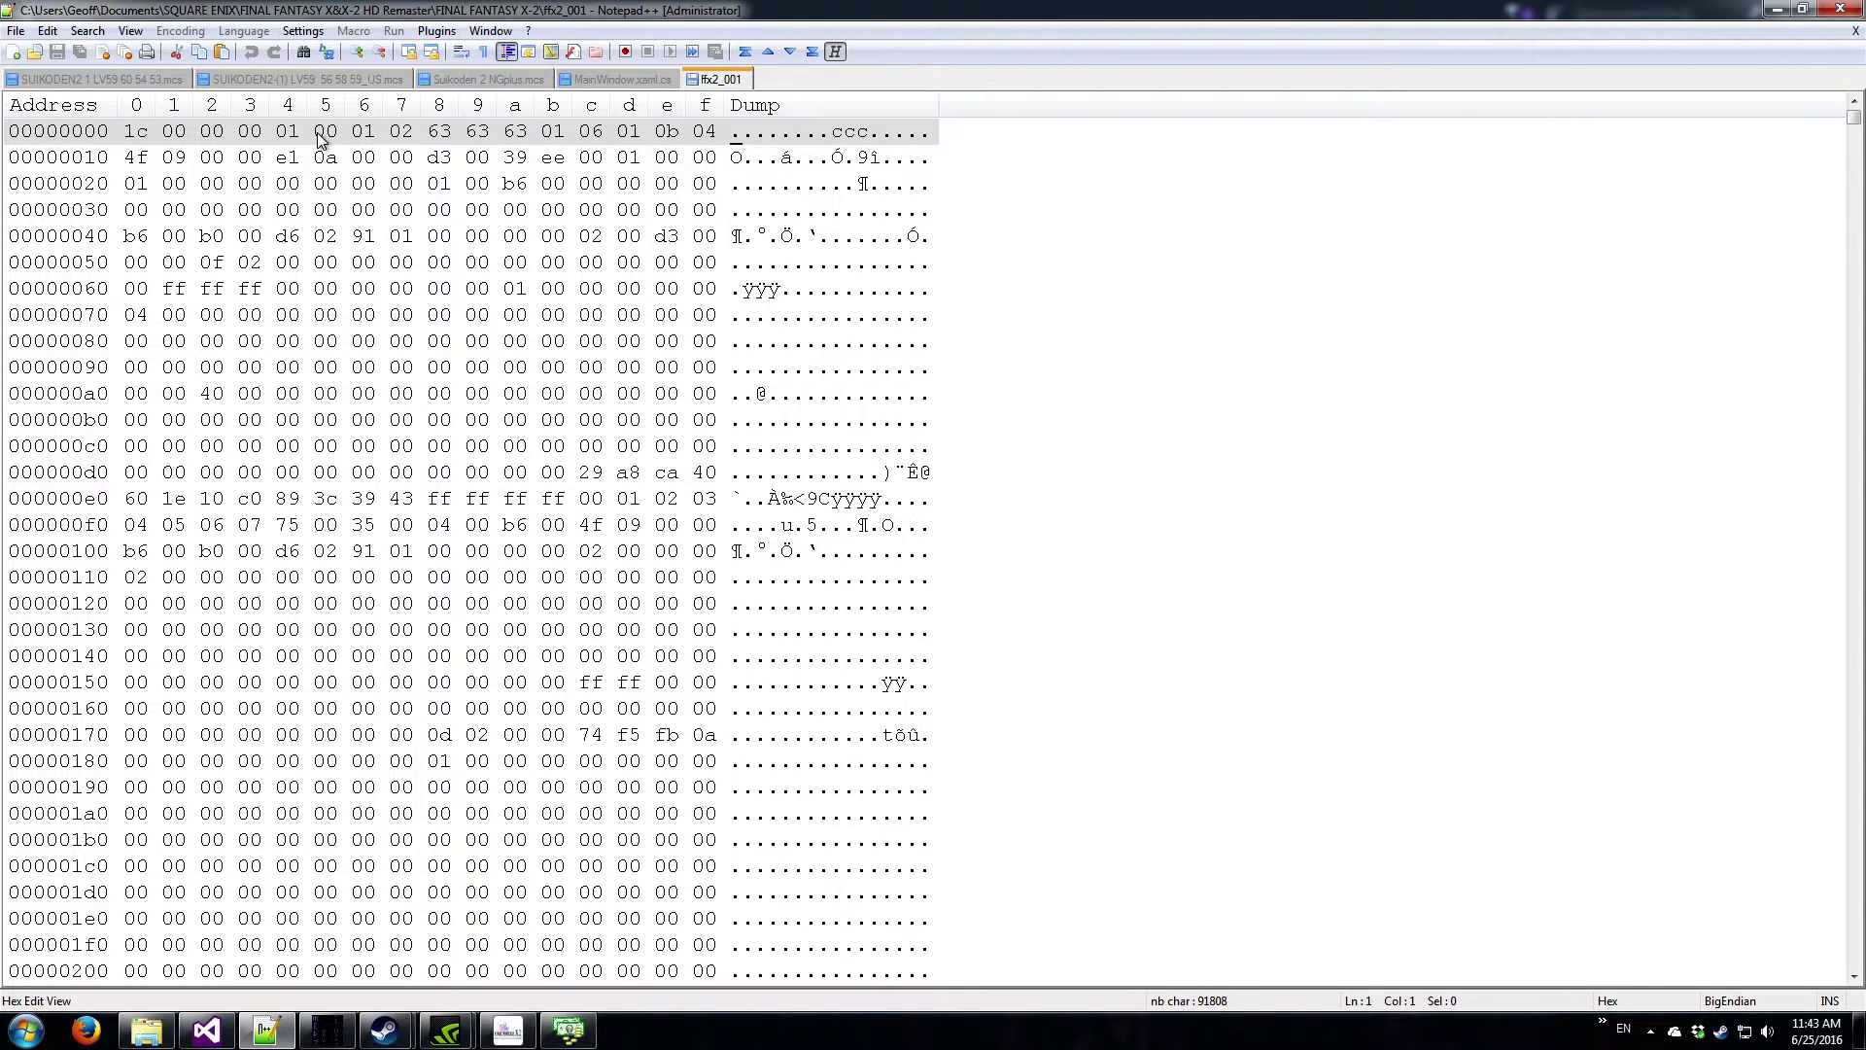
pyautogui.moveTo(316, 140); pyautogui.dragTo(526, 144)
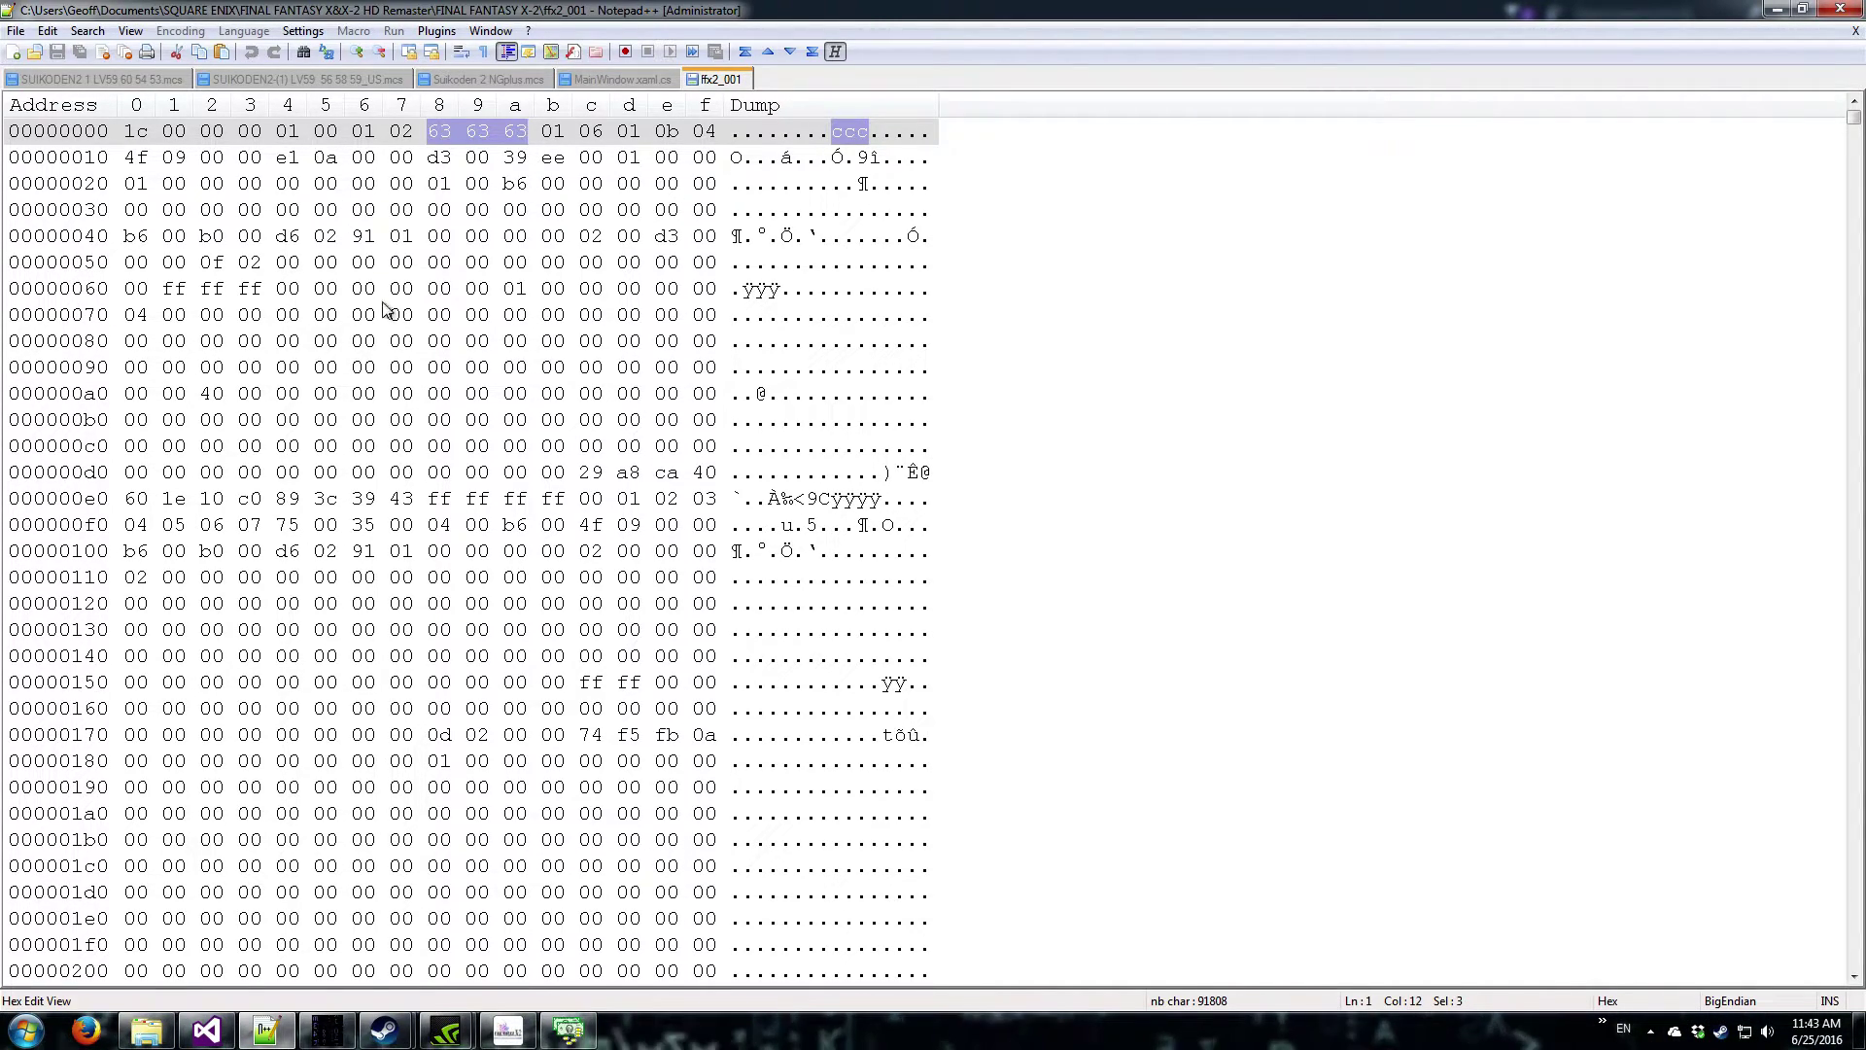
# - Switch to ArtMoney, load the table FINAL FANTASY X-2.amt and widen the window to show the type column
pyautogui.click(570, 1042)
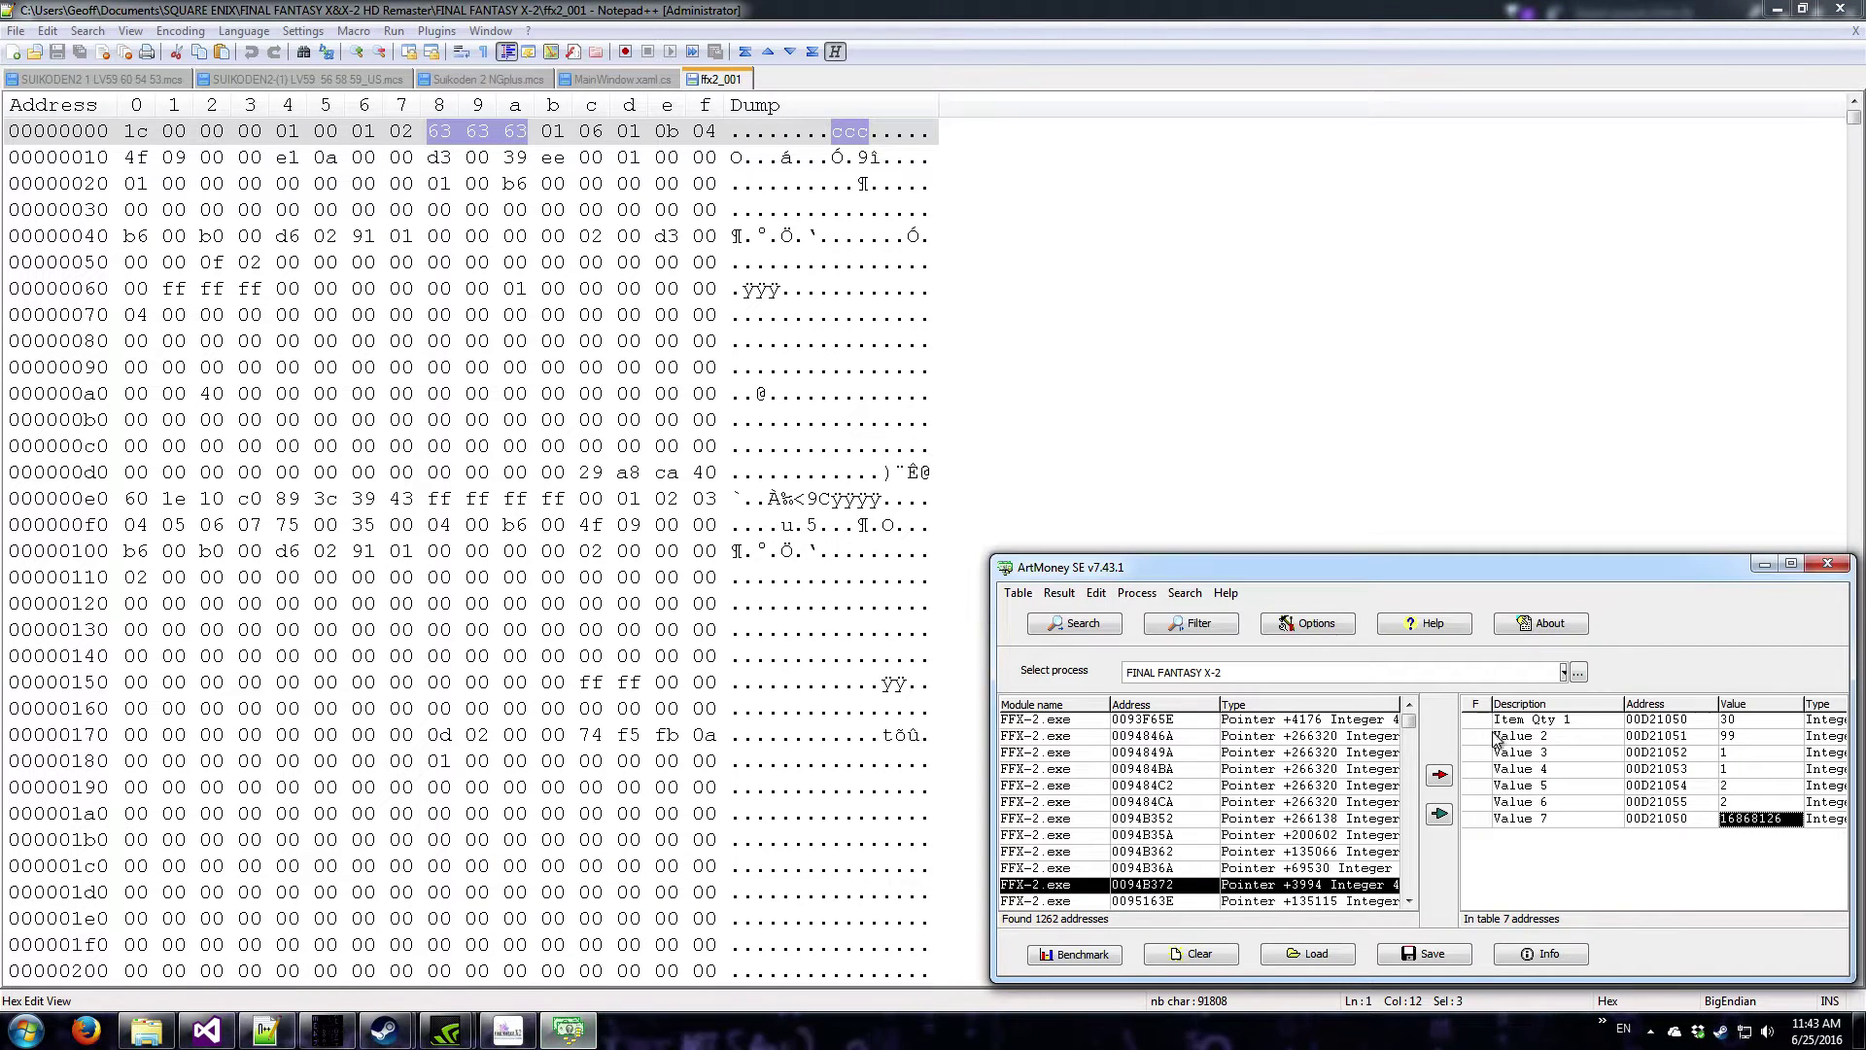
pyautogui.click(1022, 602)
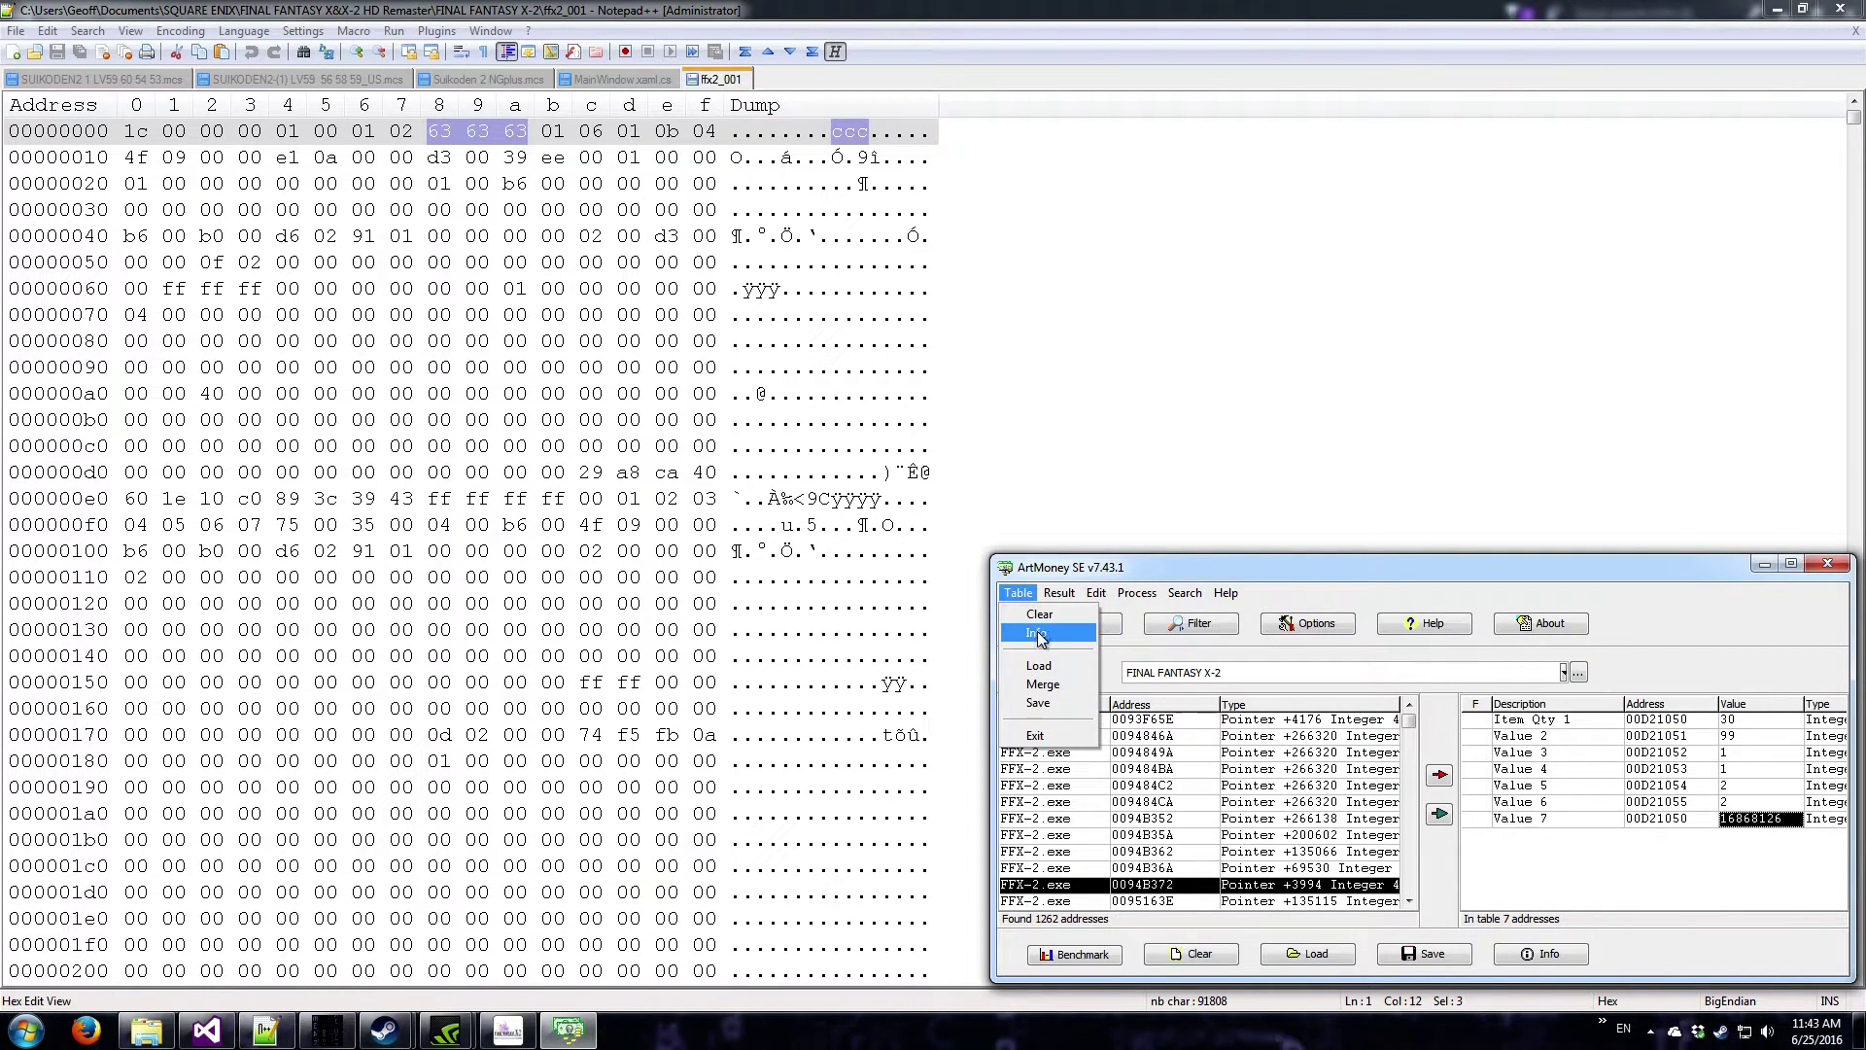
pyautogui.click(1036, 665)
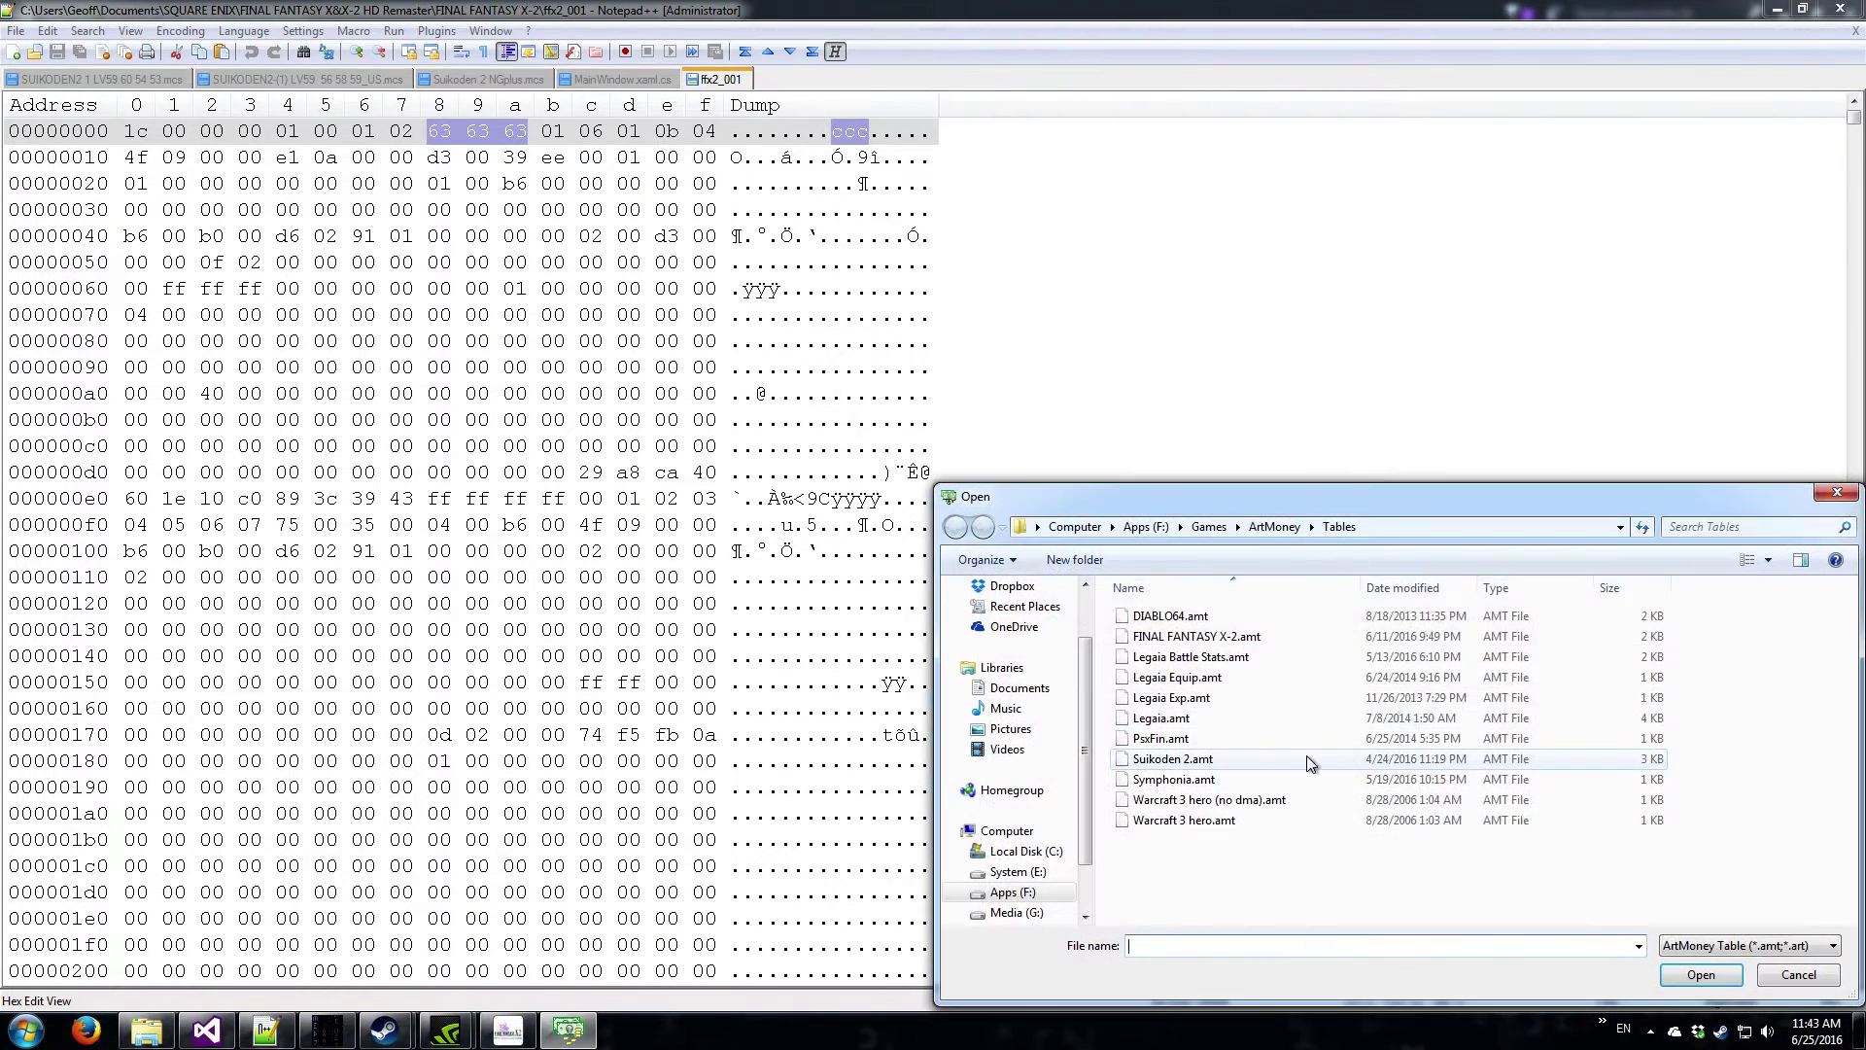
pyautogui.doubleClick(1203, 636)
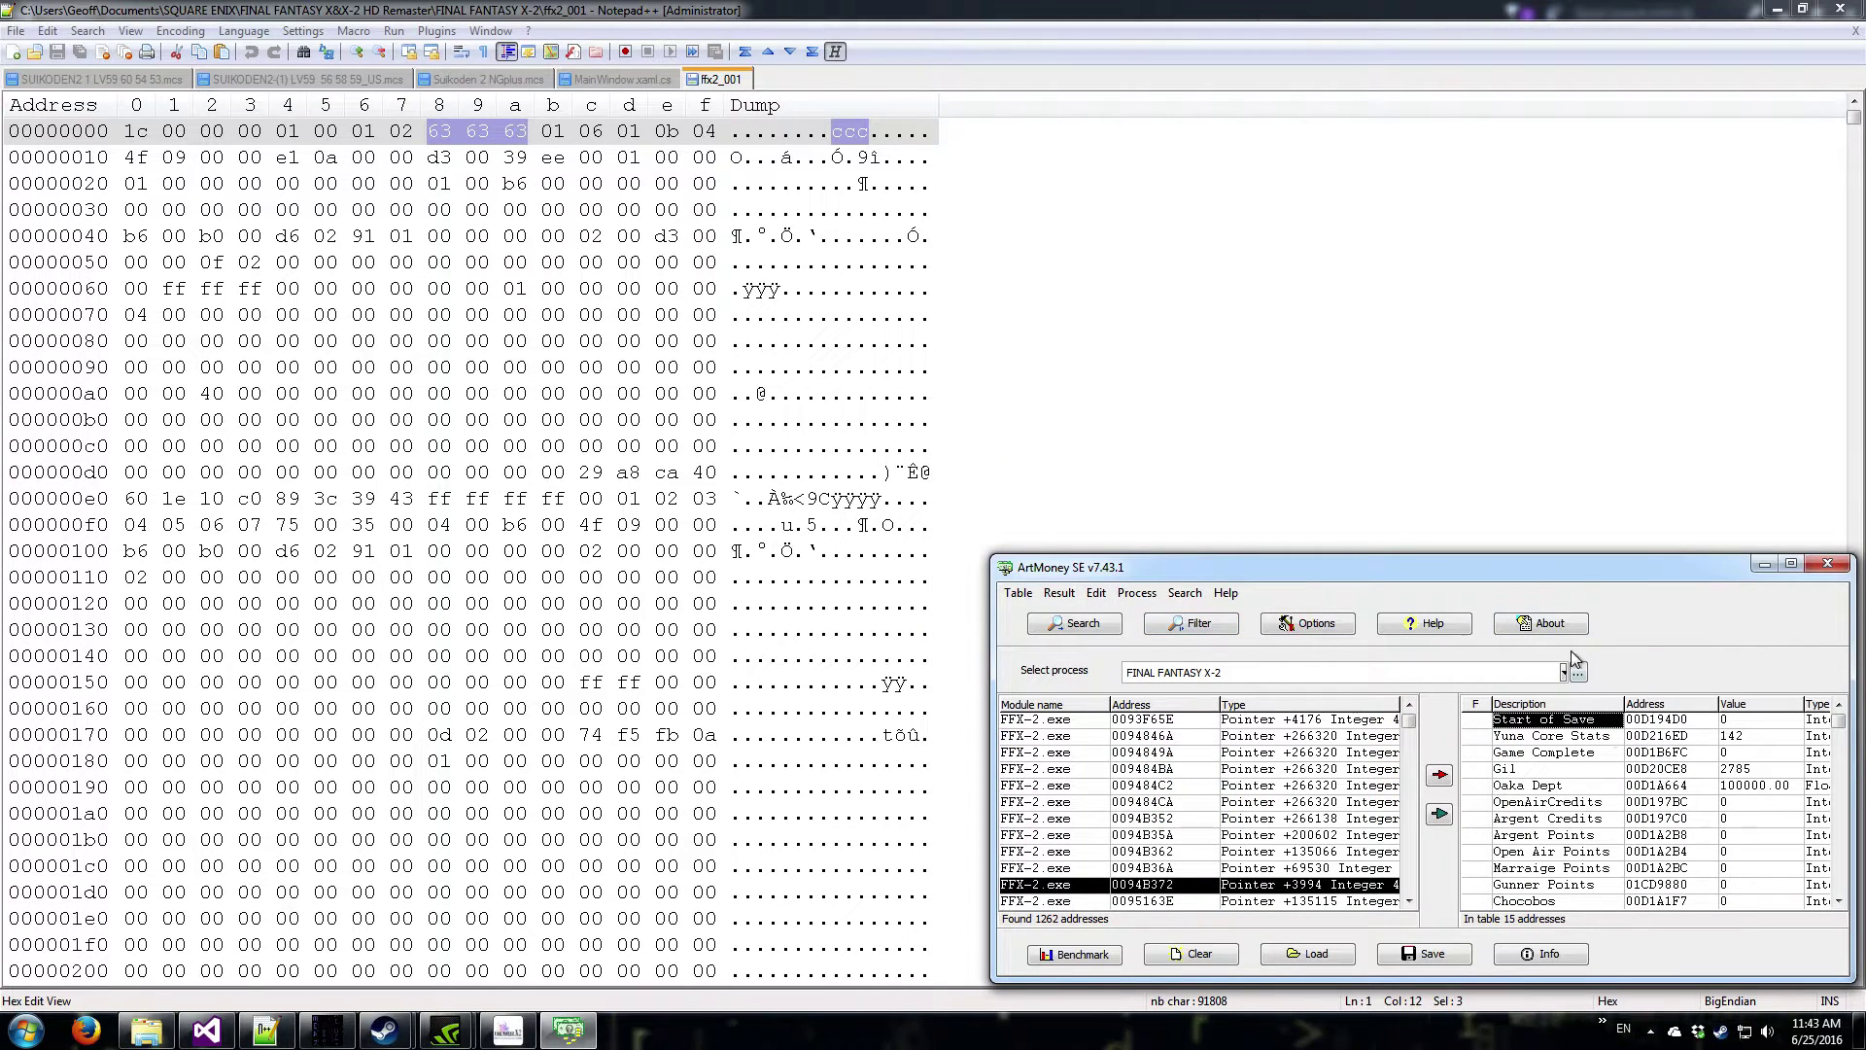
pyautogui.moveTo(1553, 575); pyautogui.dragTo(1444, 572)
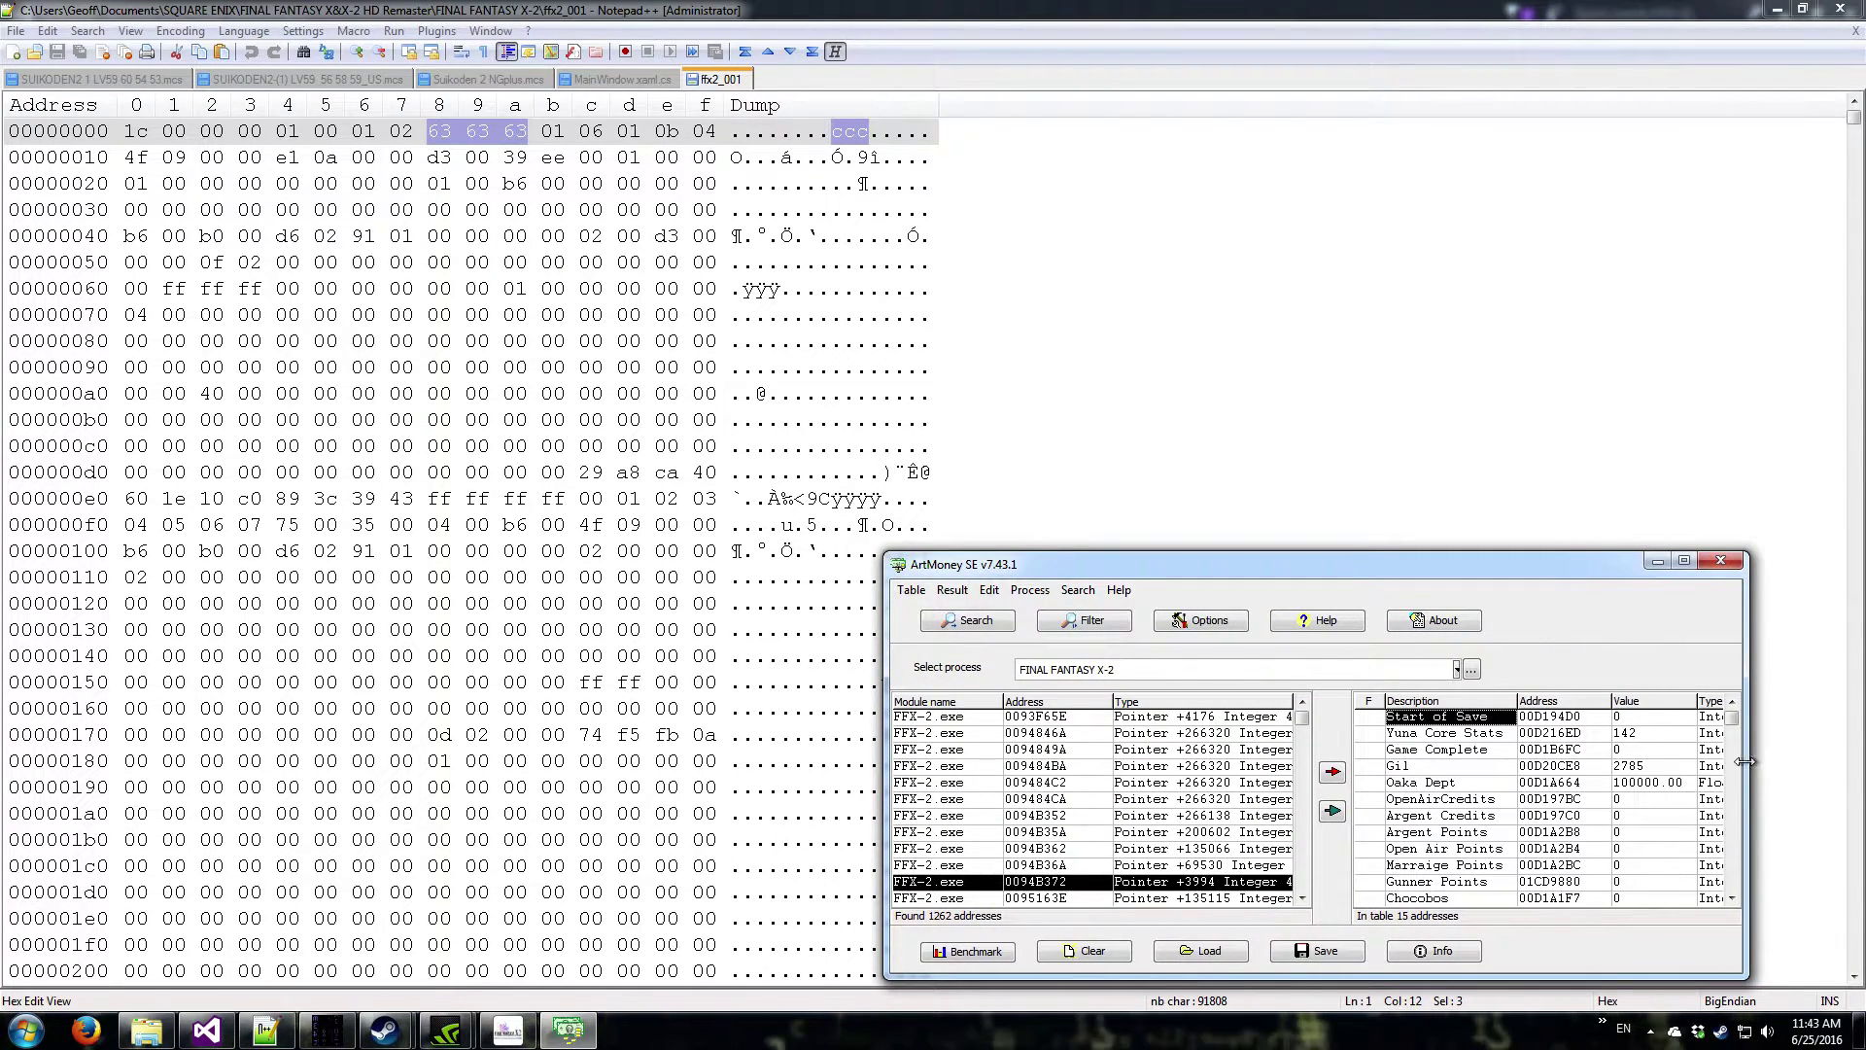
pyautogui.moveTo(1745, 762); pyautogui.dragTo(1824, 762)
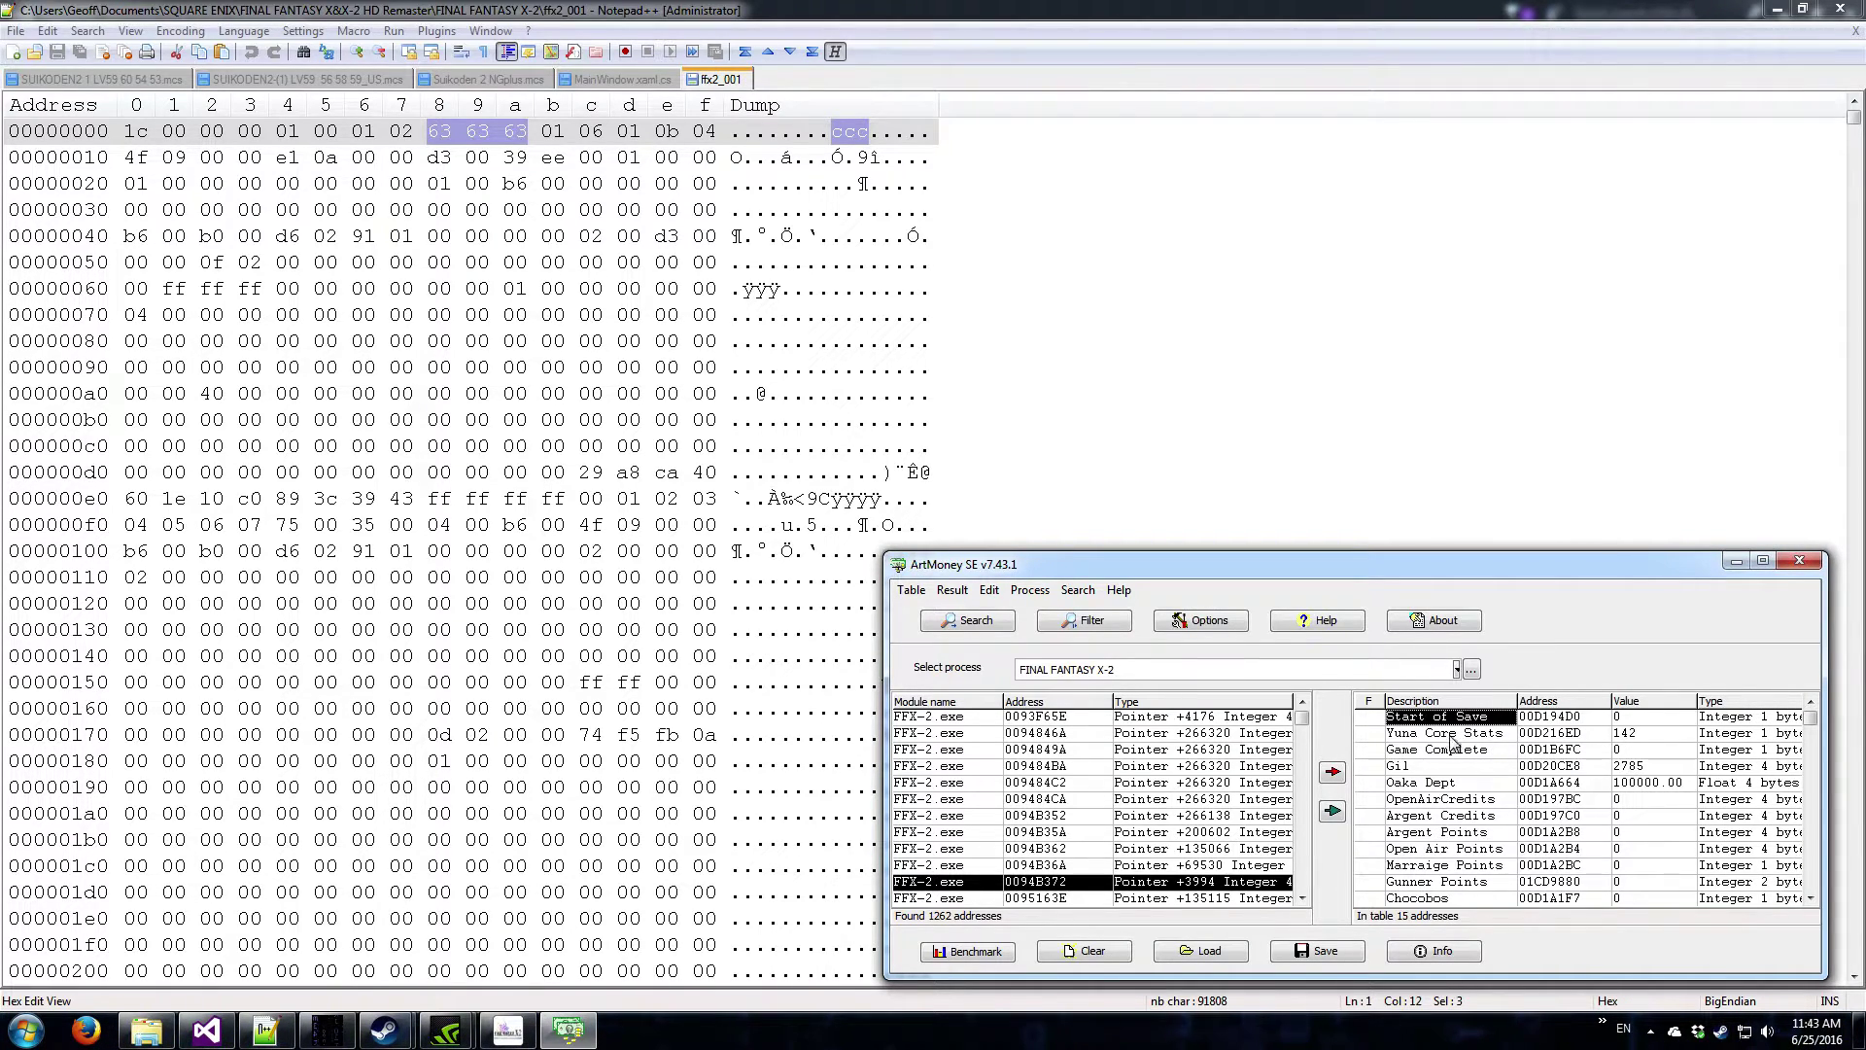
# - Select the Gil entry's value and return to the game's main menu to compare it with the Gil shown there
pyautogui.click(1429, 768)
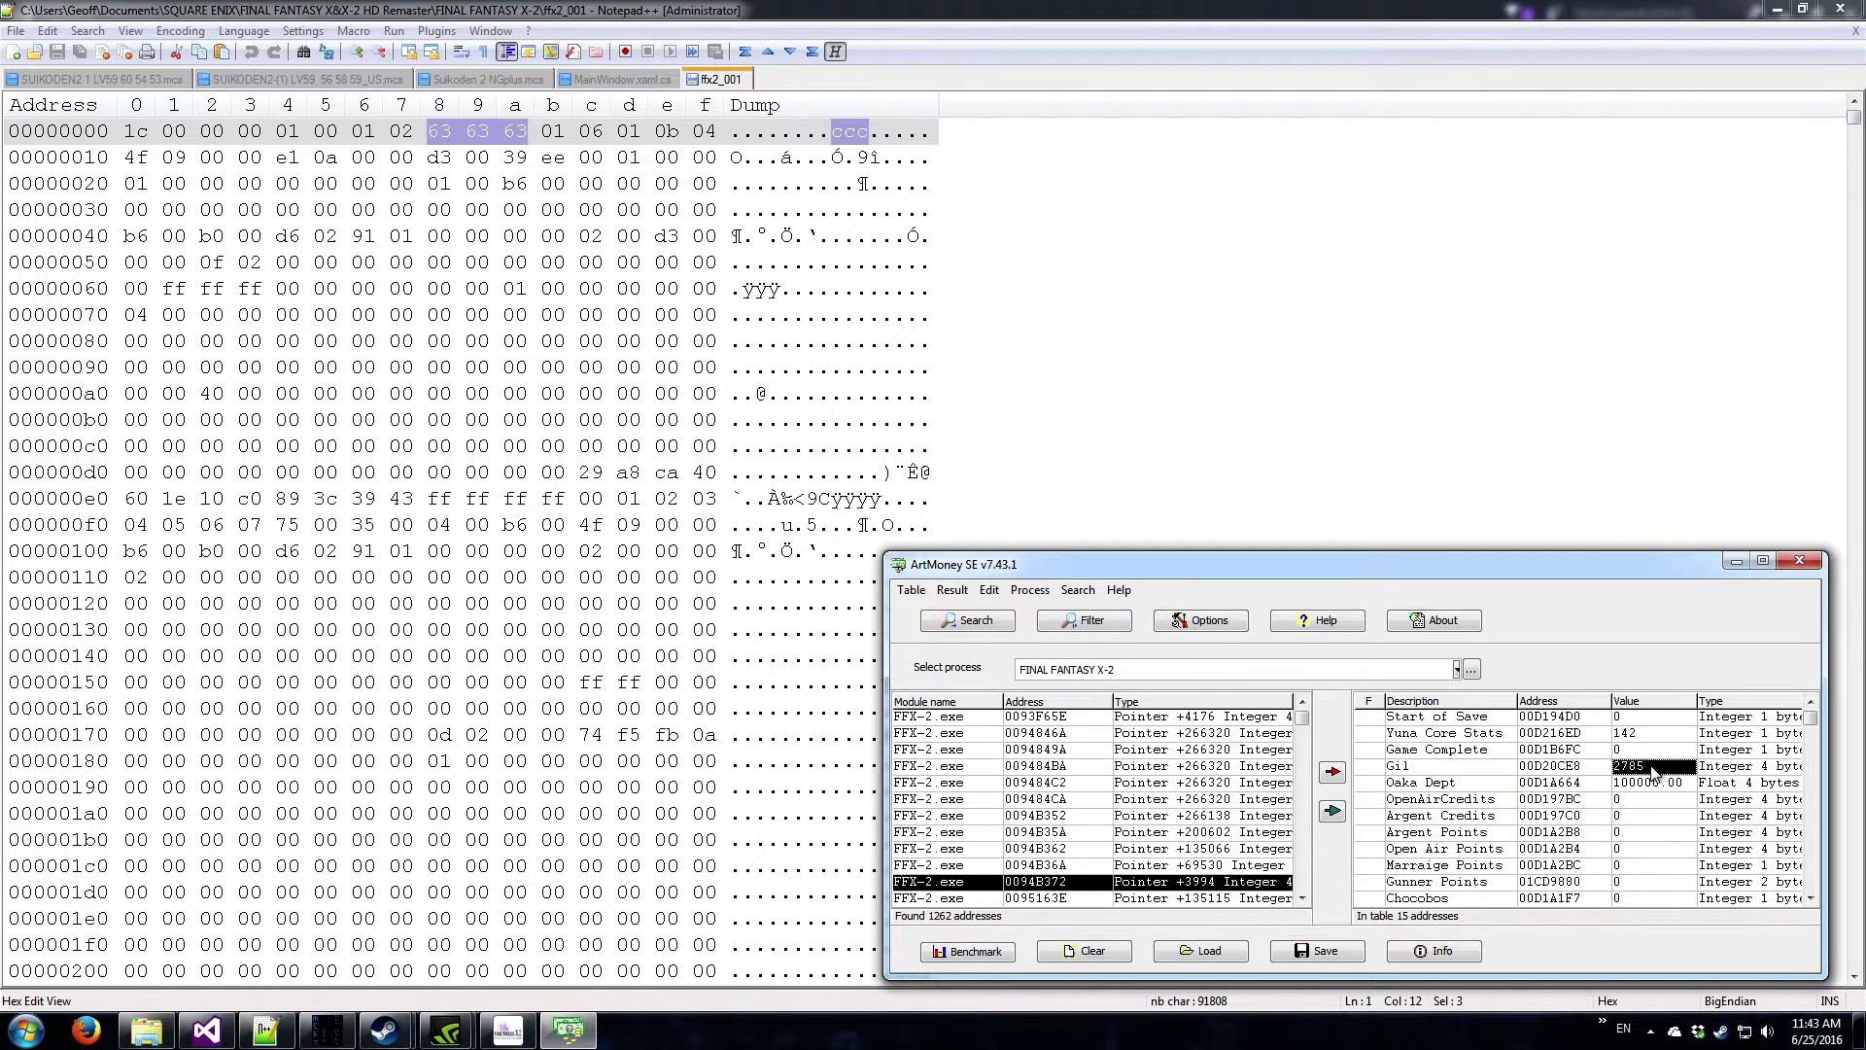
pyautogui.click(507, 1031)
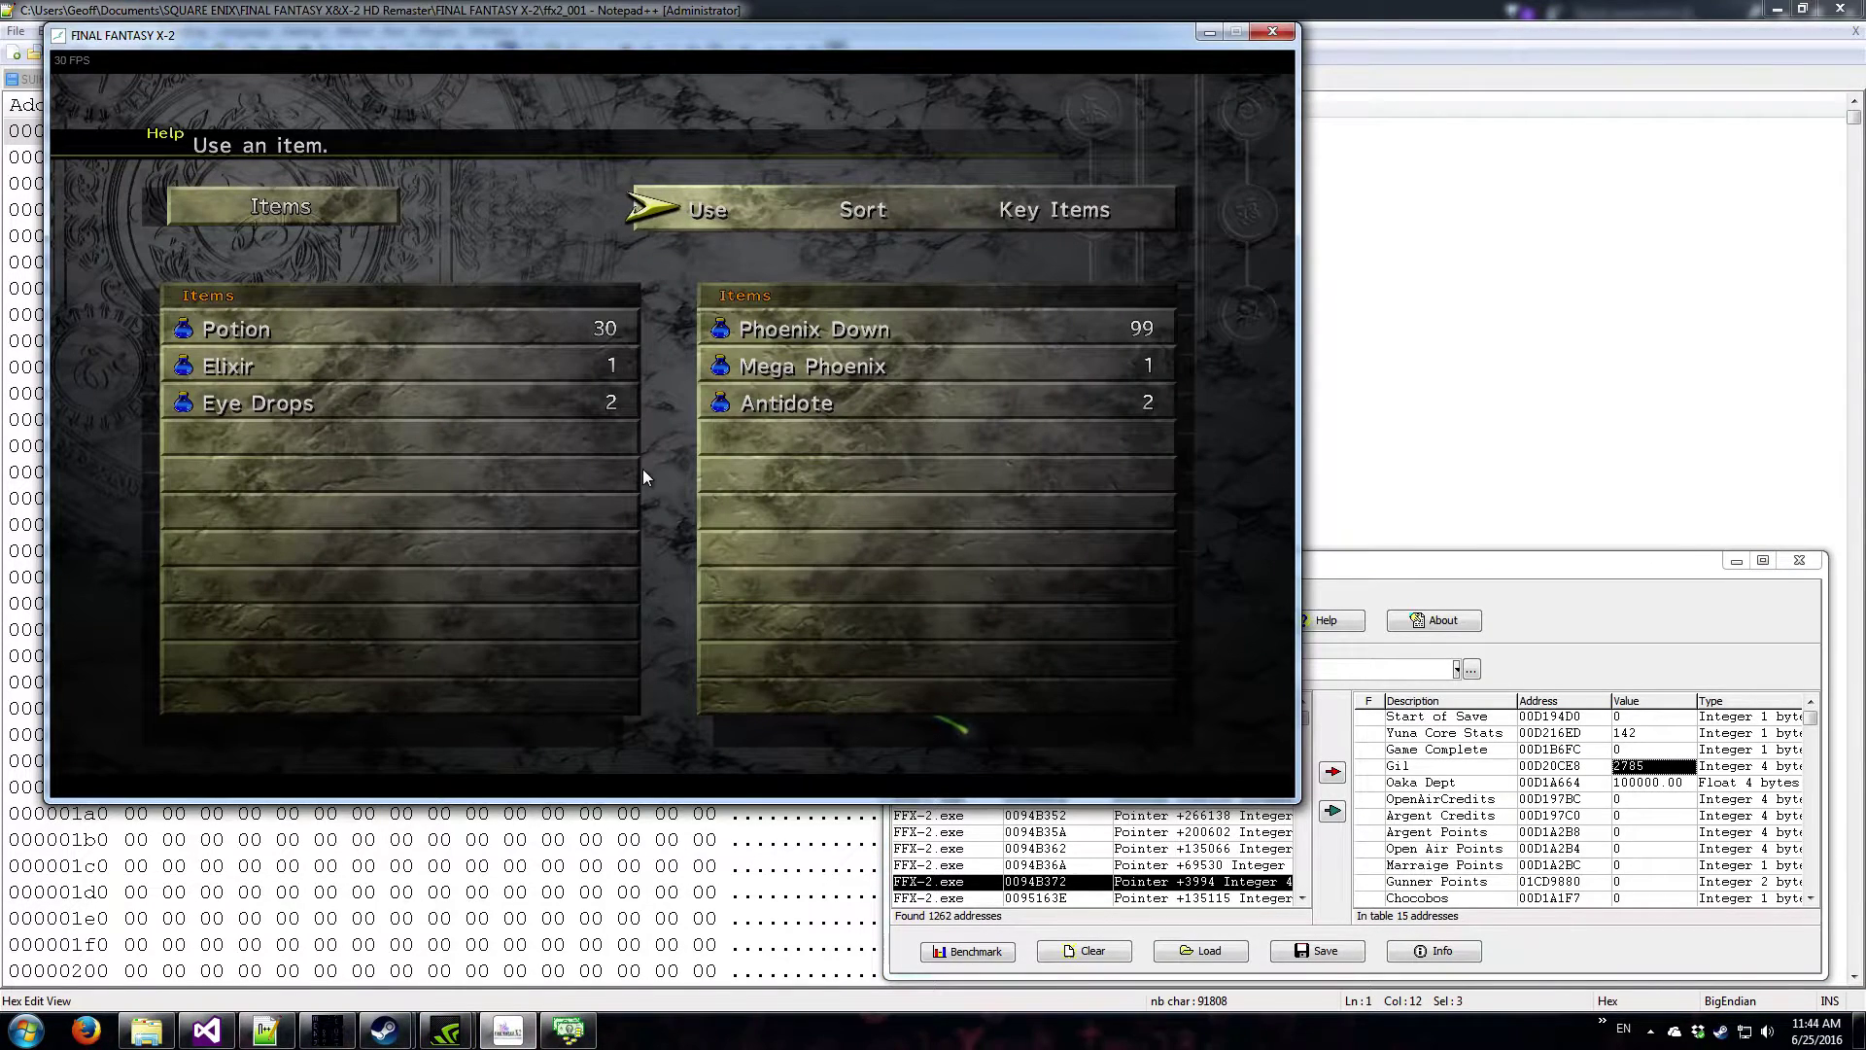
pyautogui.press('Escape')
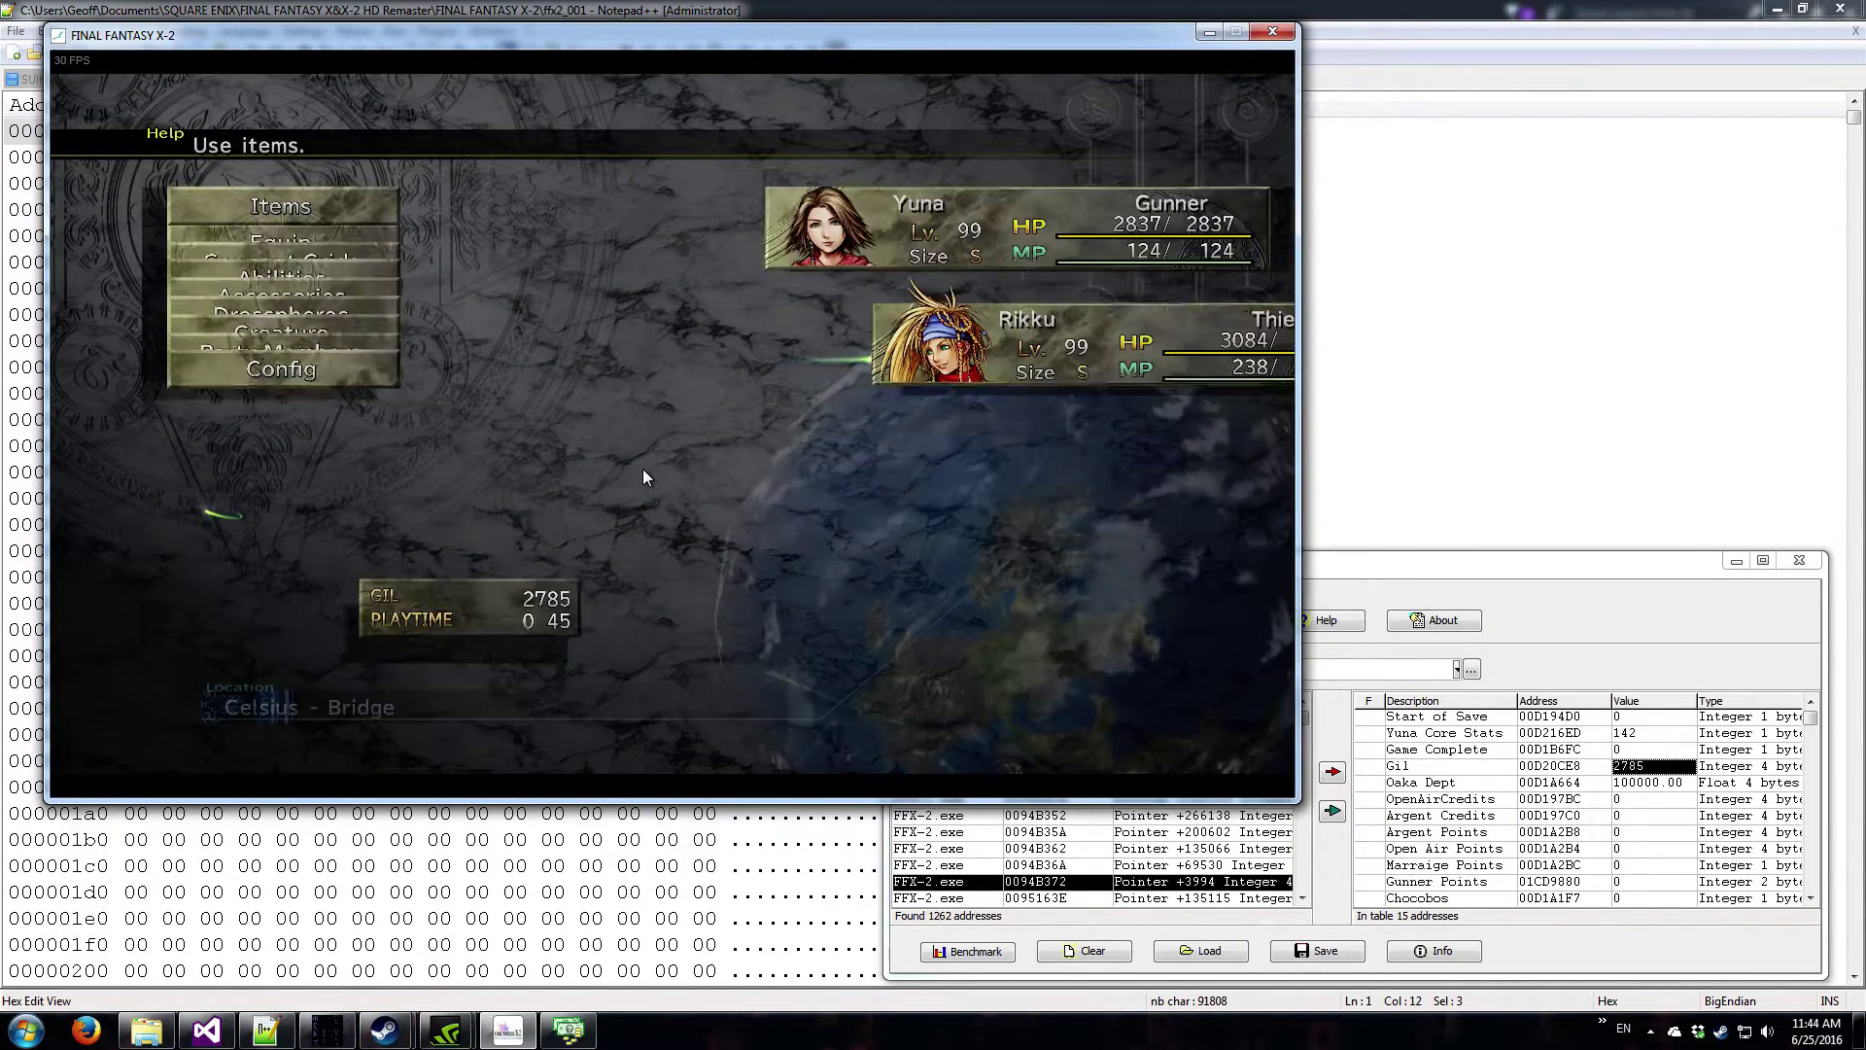
pyautogui.press('Escape')
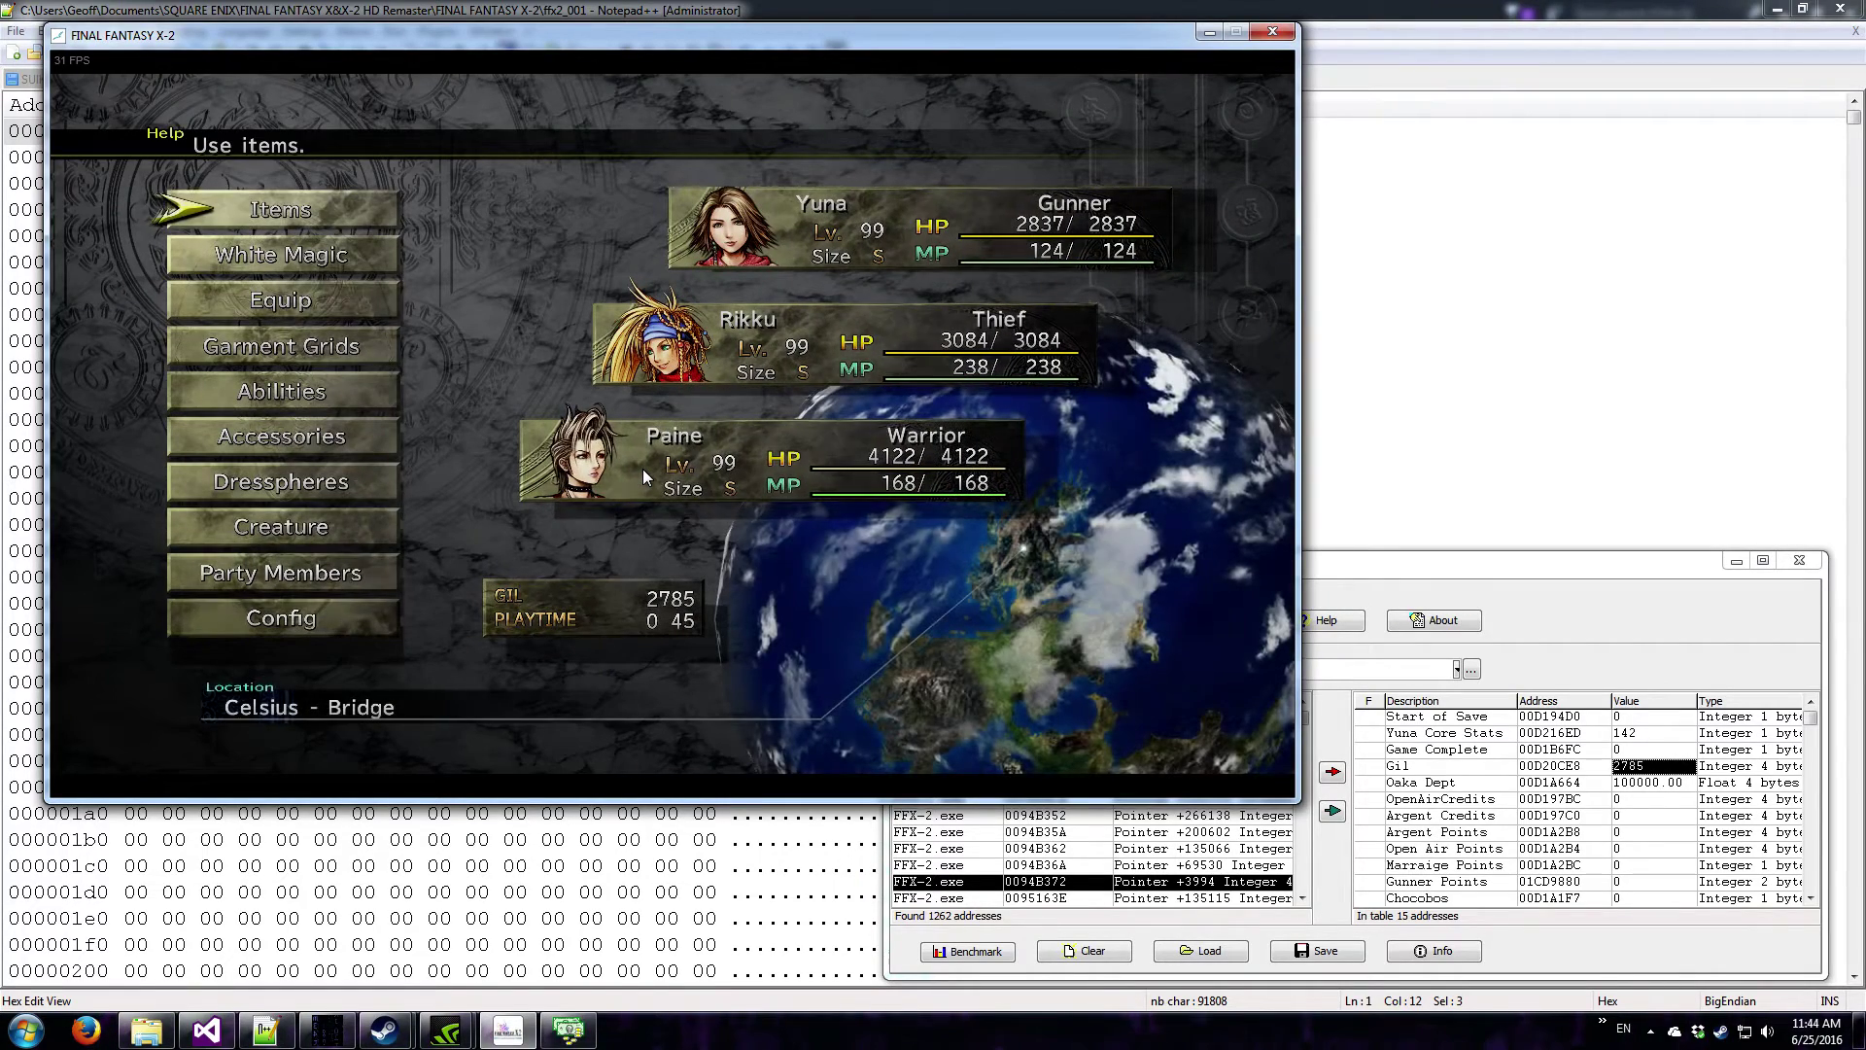
# - Set the value of the Gil entry in ArtMoney's table to 999999
pyautogui.click(1652, 783)
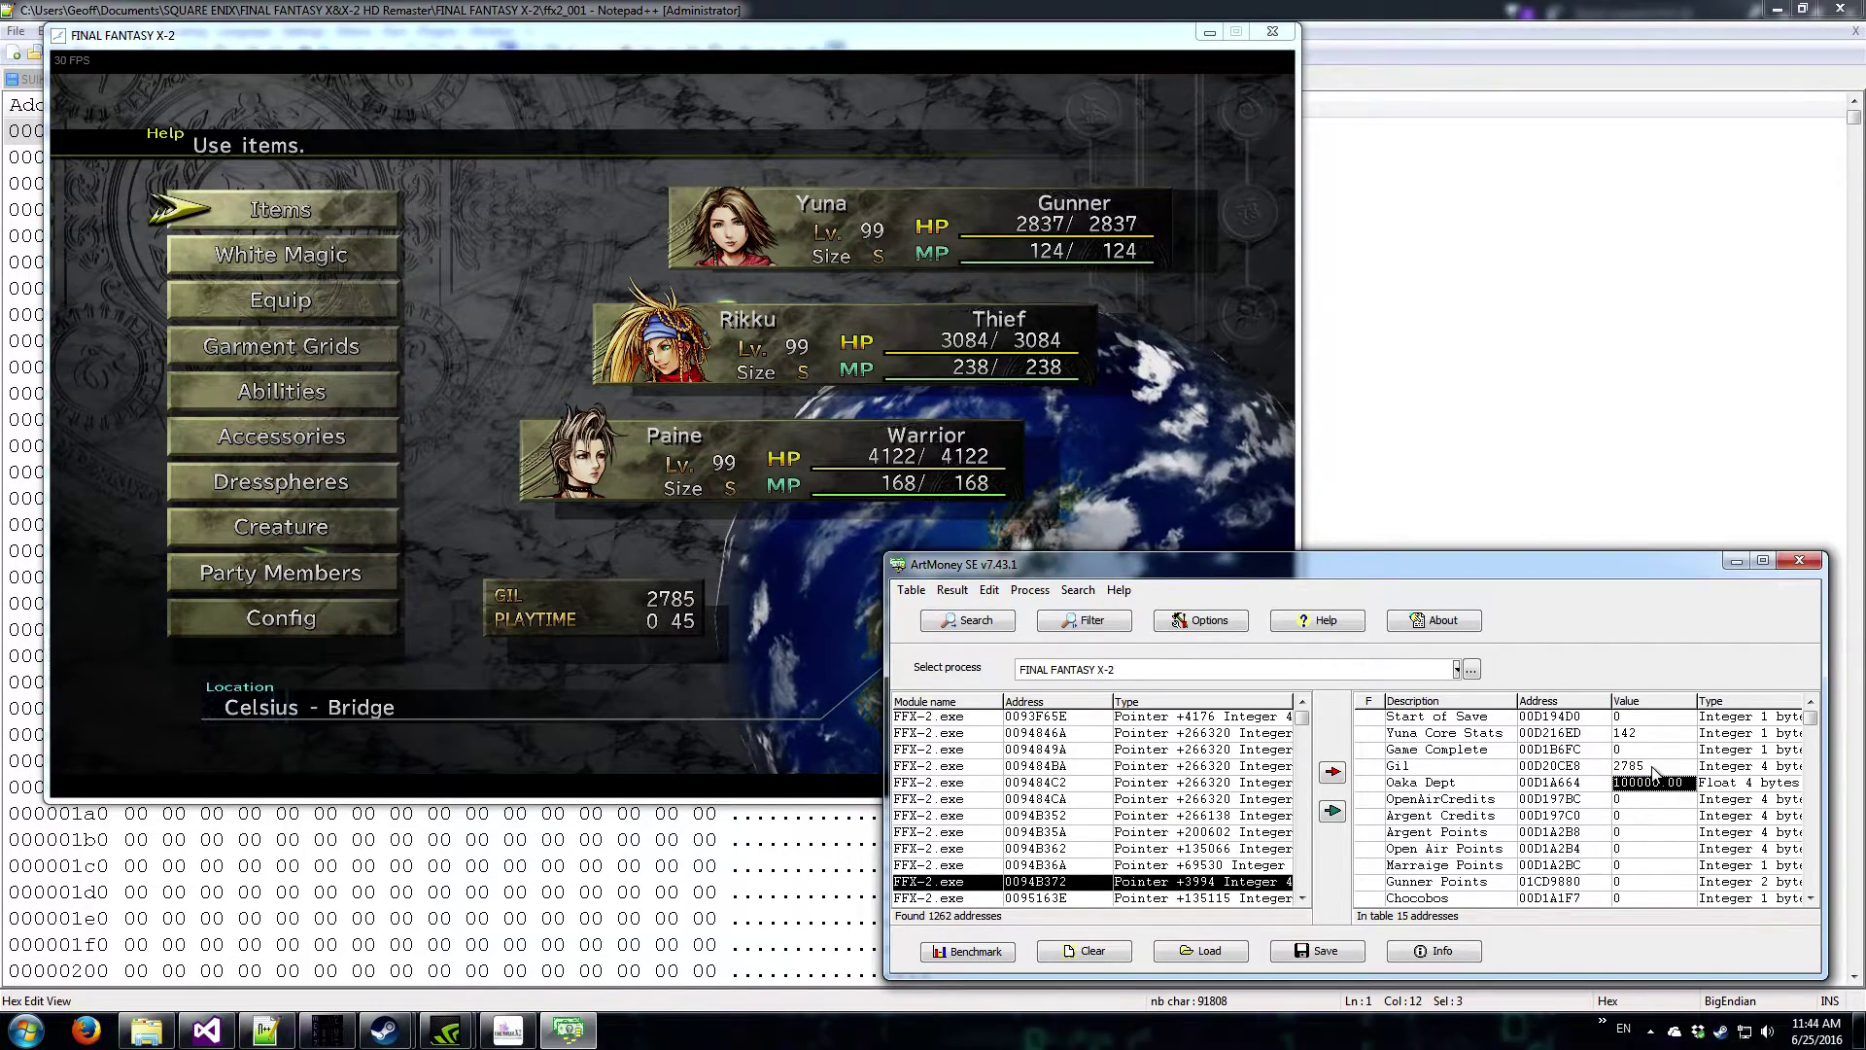
pyautogui.click(1653, 766)
pyautogui.write('99999')
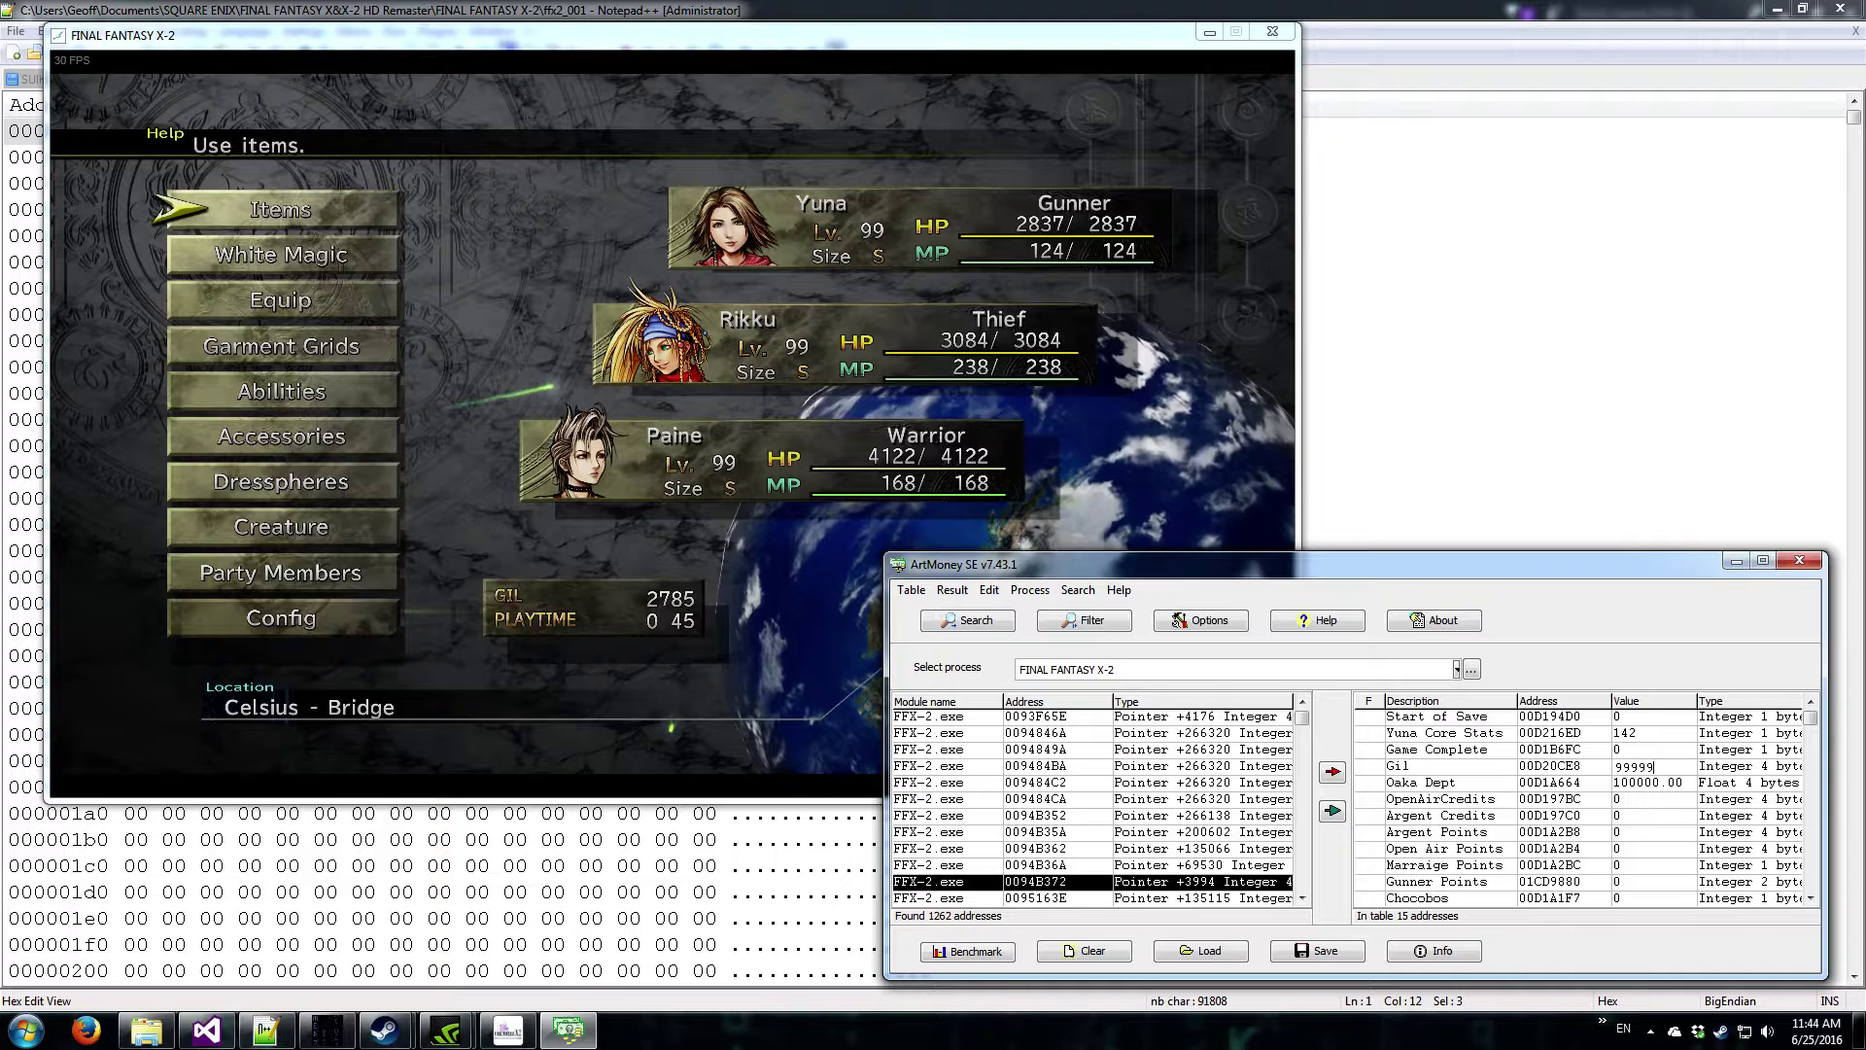
pyautogui.write('9')
pyautogui.press('Return')
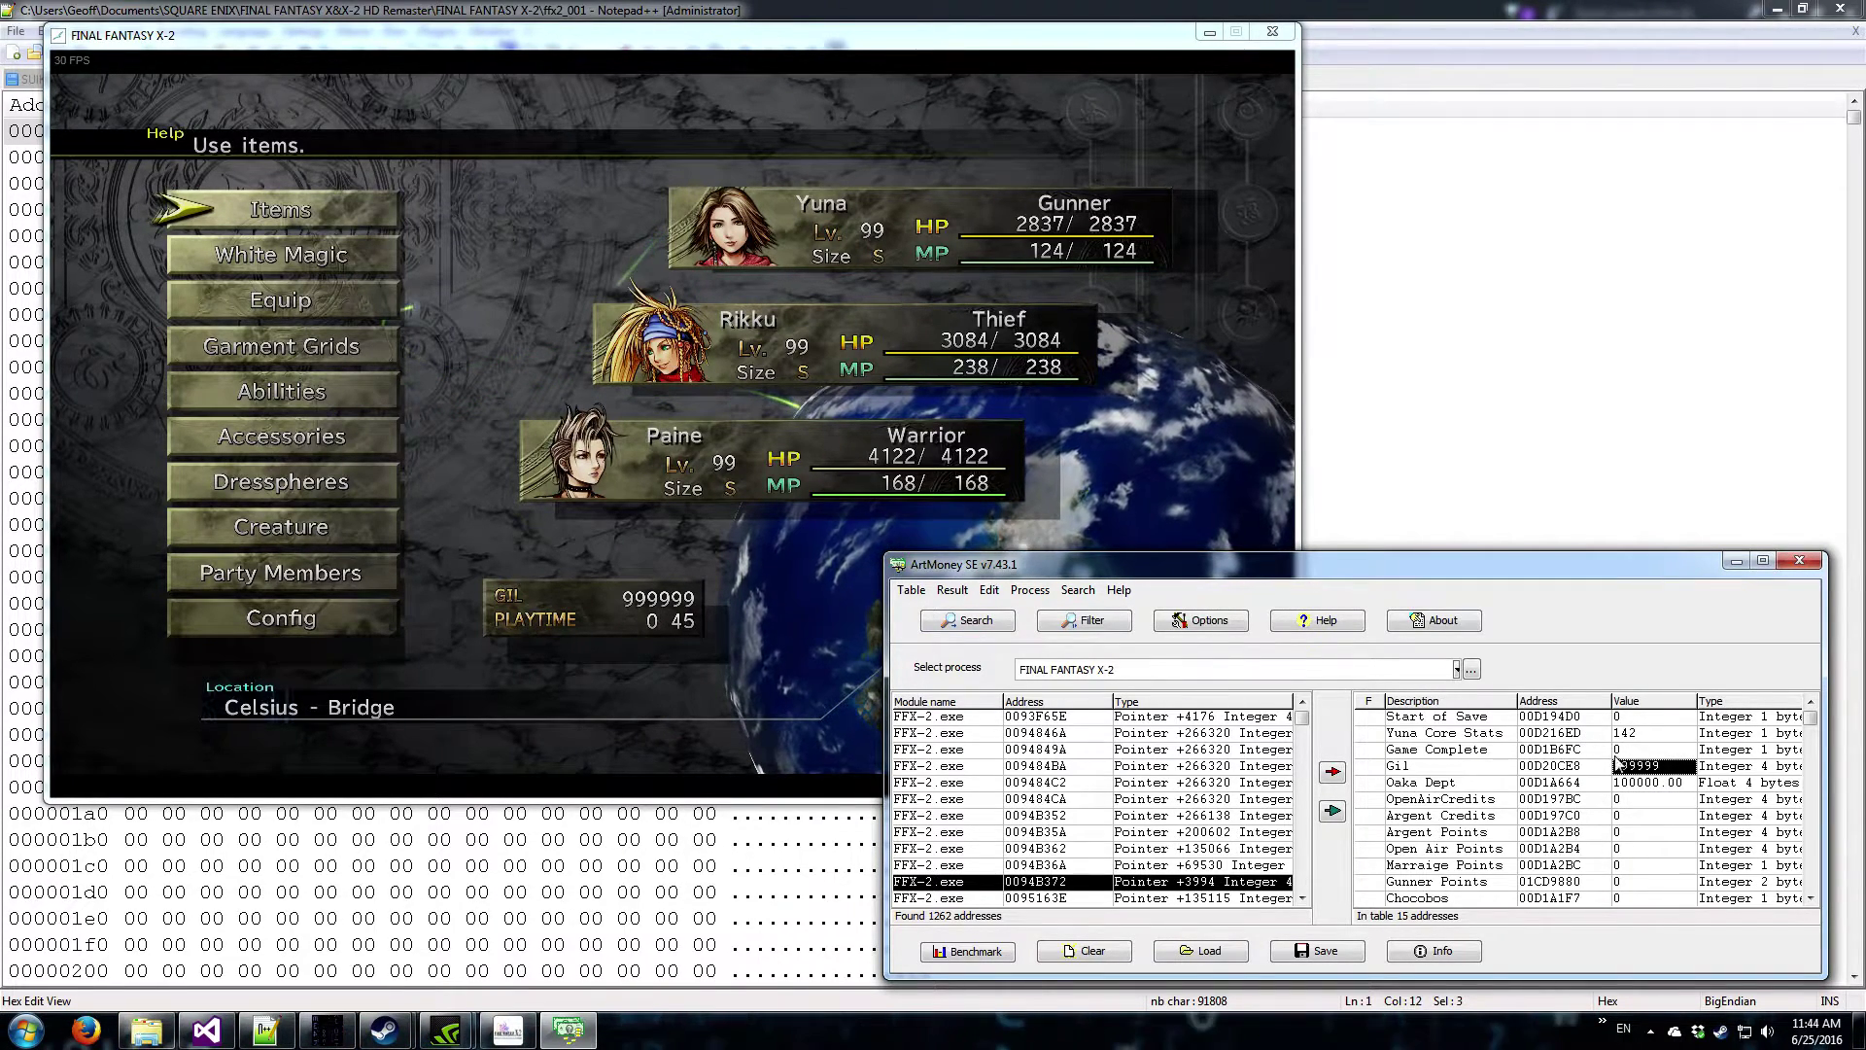
# - Examine the pointer offset of the Start of Save entry, and switch to Notepad++ to mark the first byte of the ffx2_001 dump
pyautogui.click(1643, 717)
pyautogui.click(1455, 719)
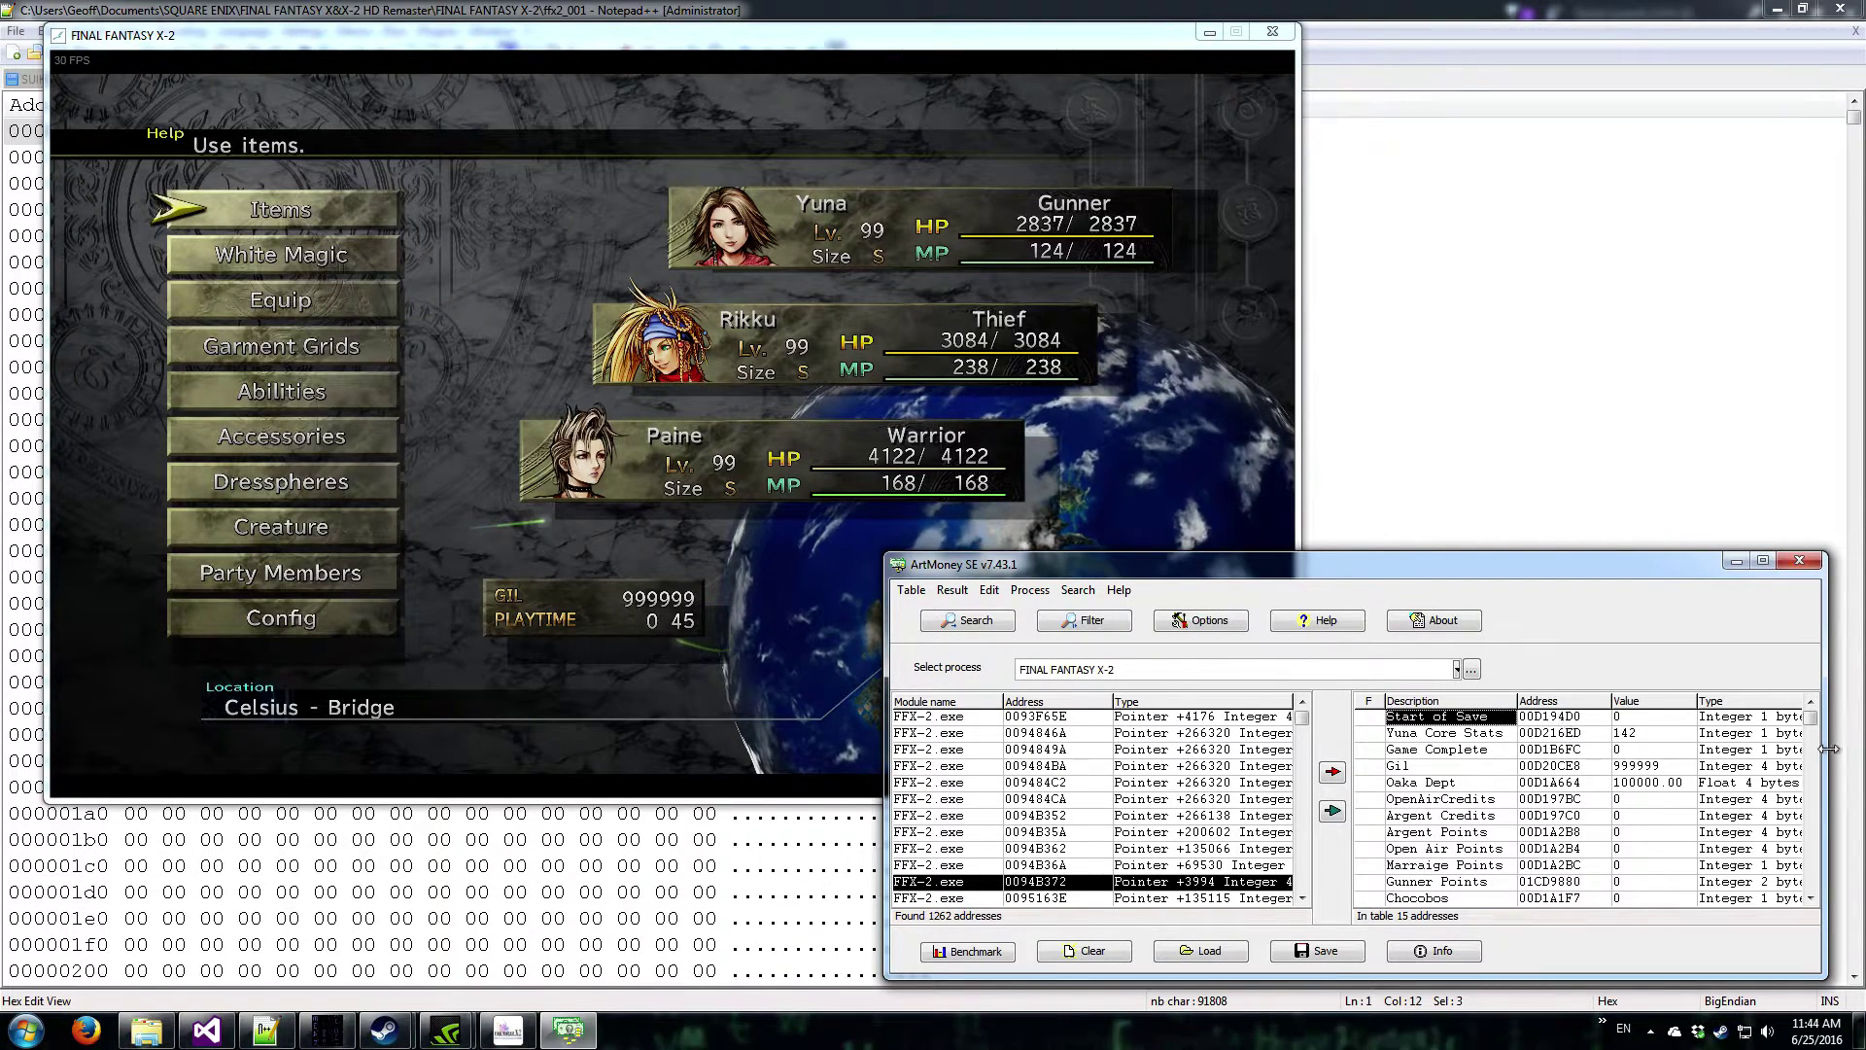
pyautogui.doubleClick(1724, 719)
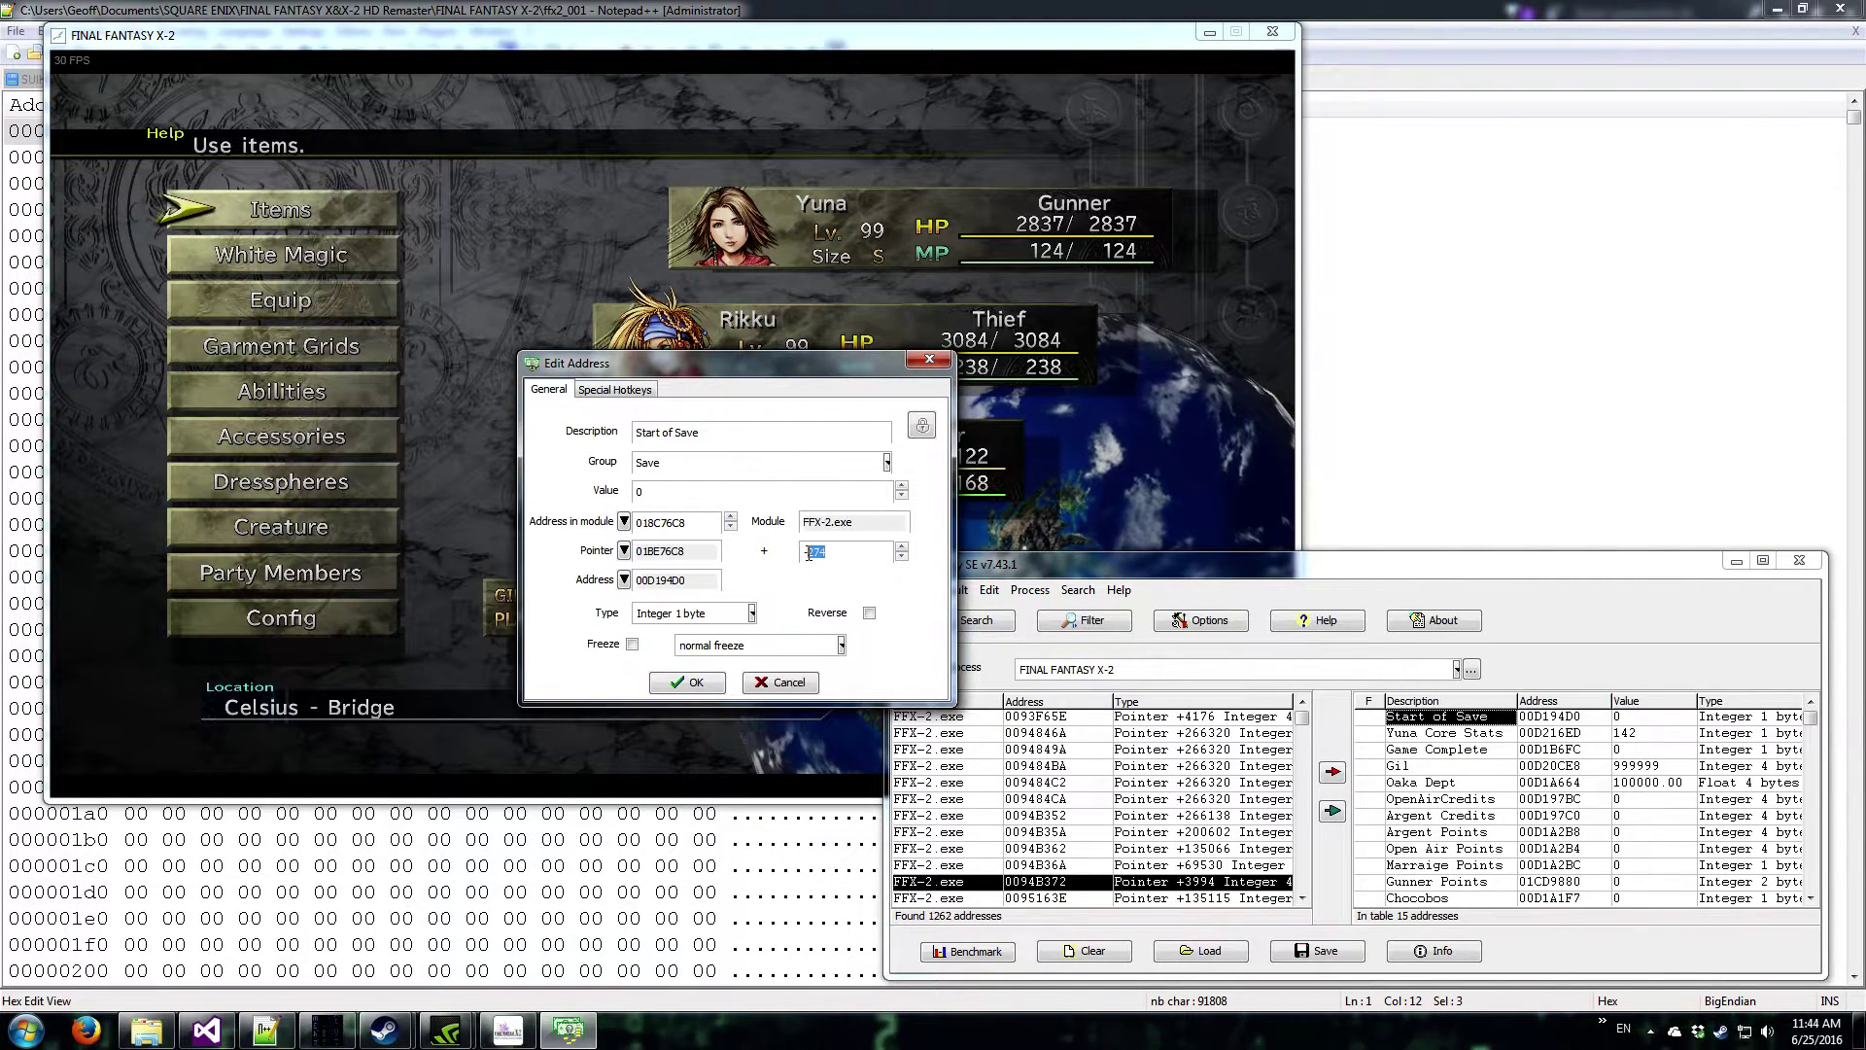
pyautogui.doubleClick(826, 554)
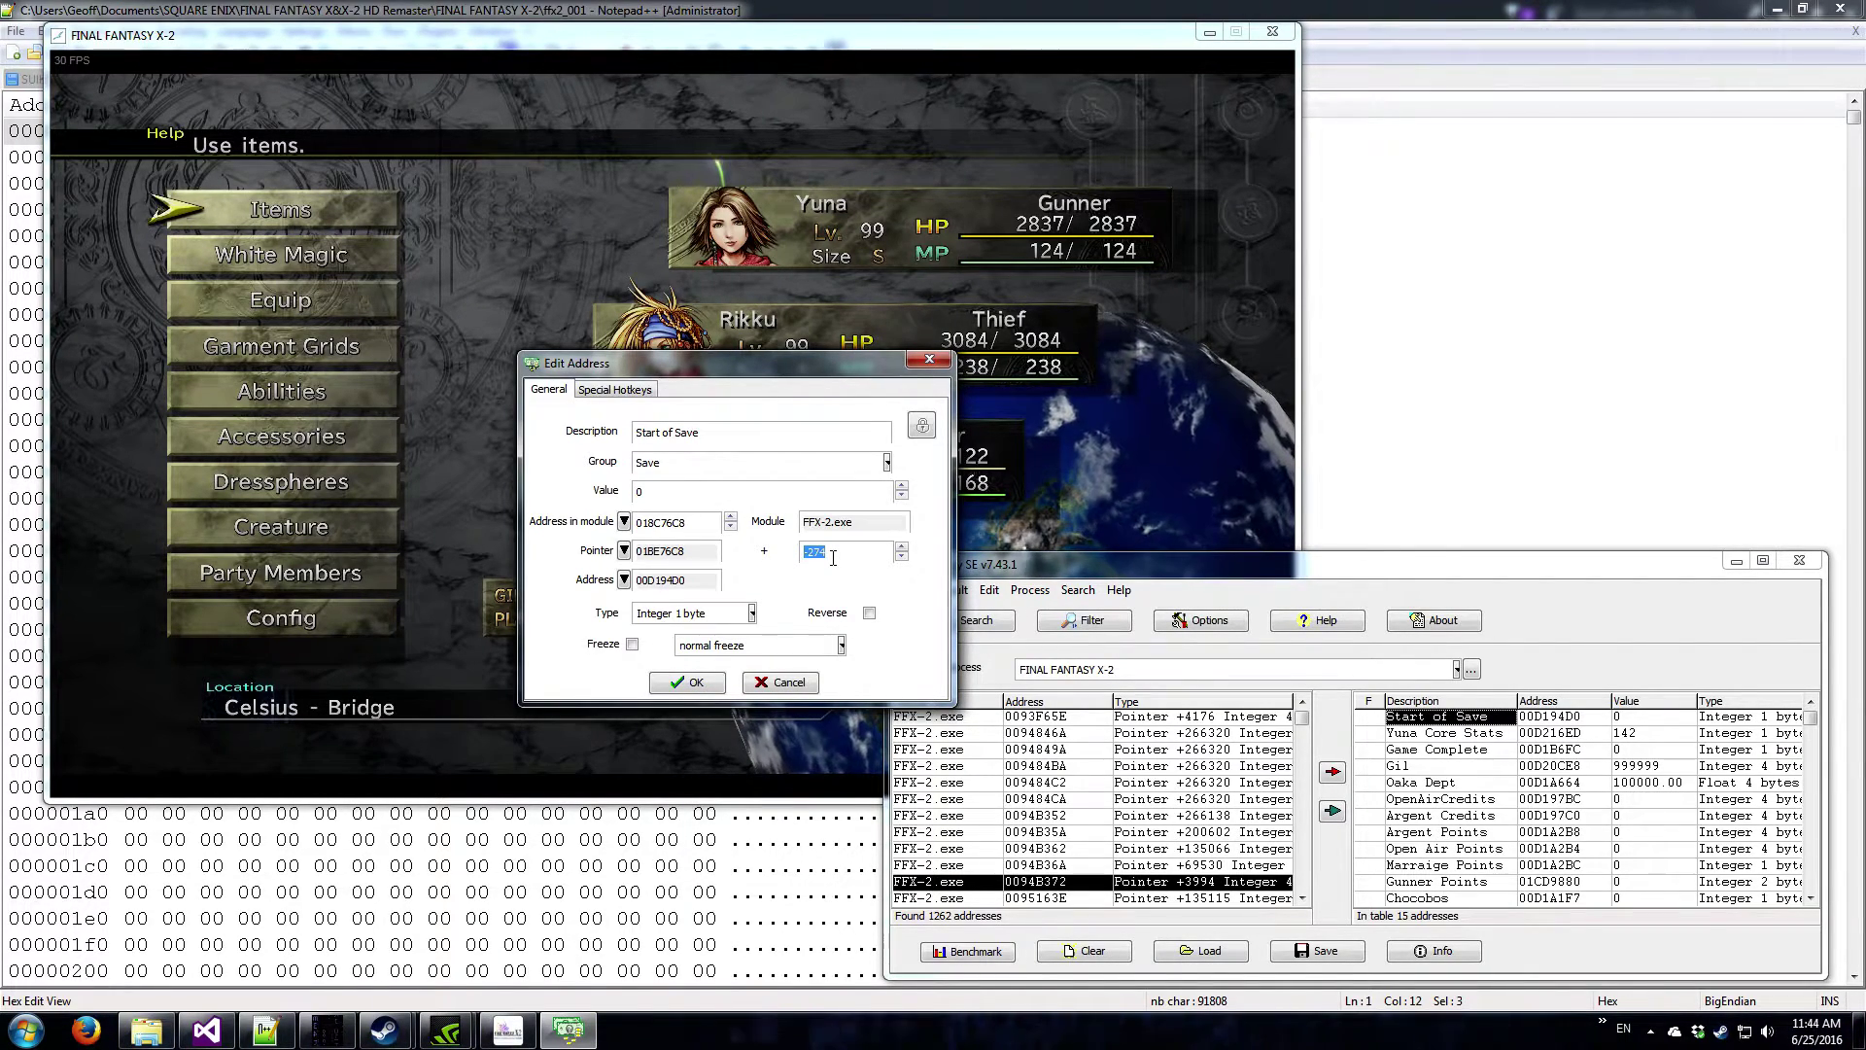
pyautogui.click(1166, 9)
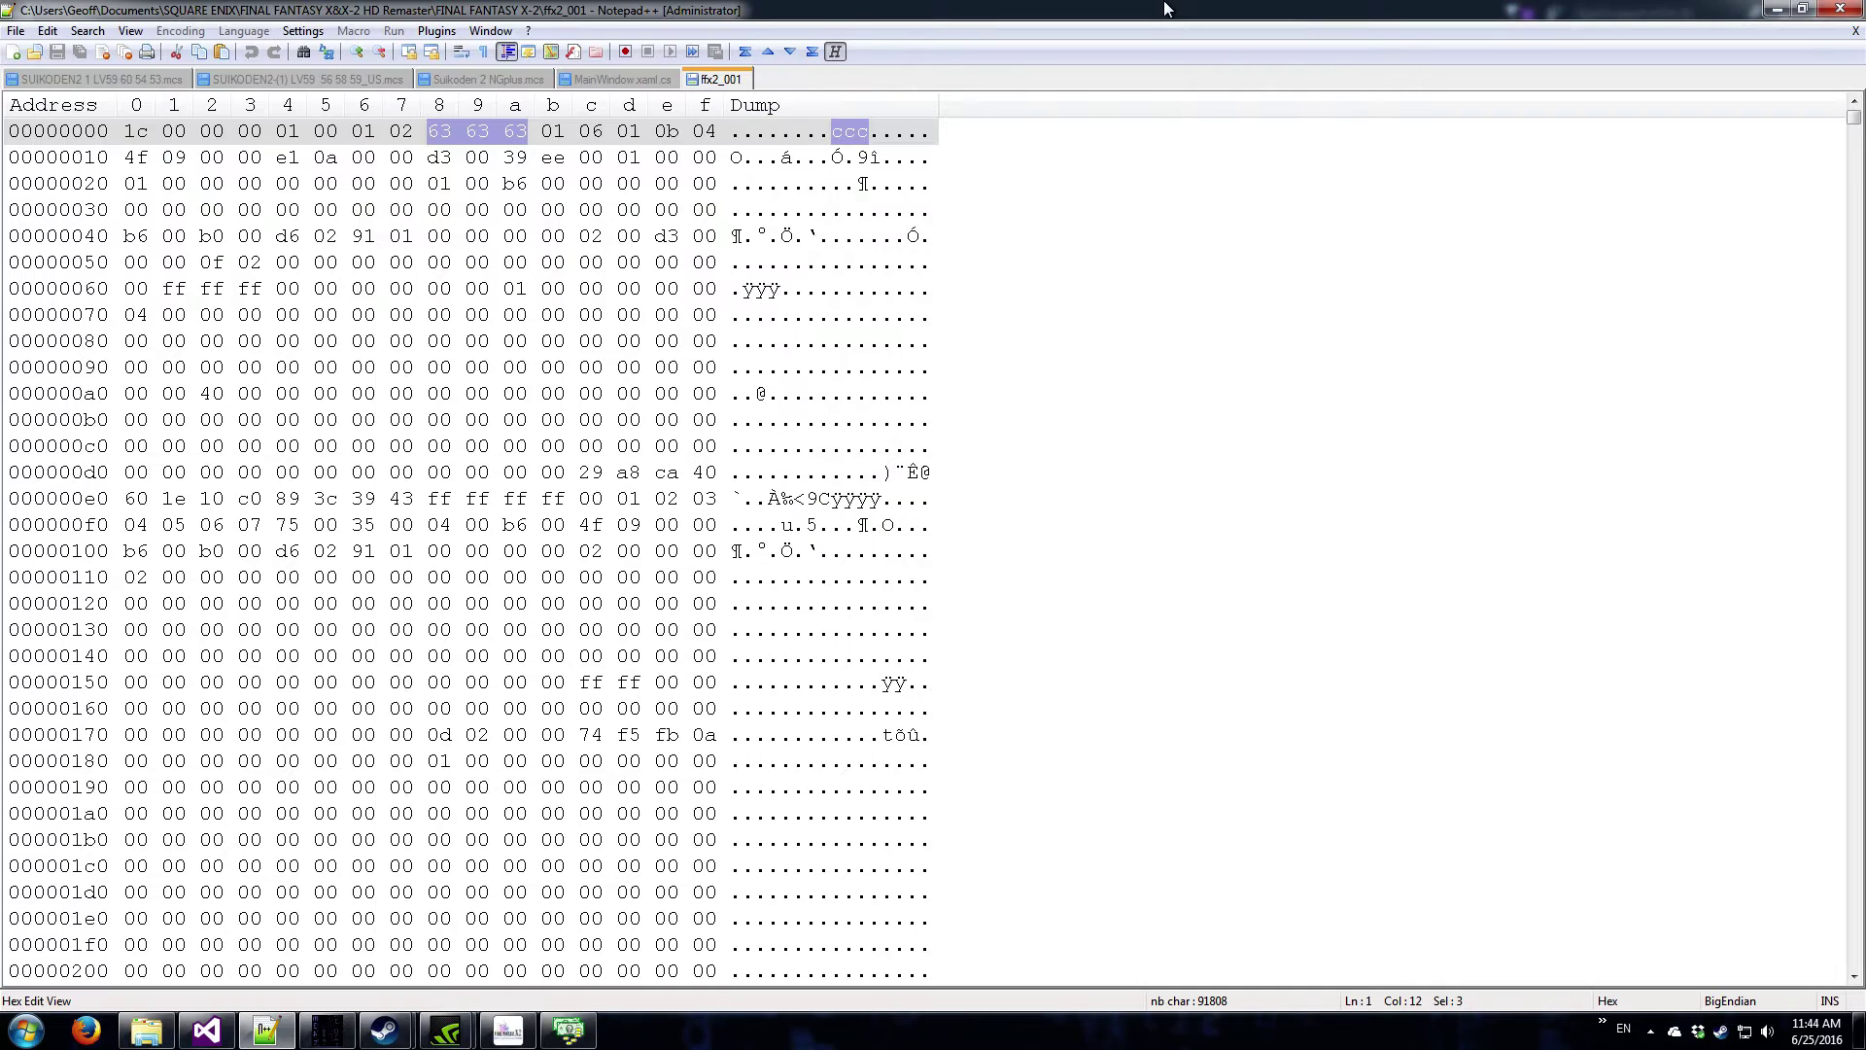
pyautogui.click(126, 131)
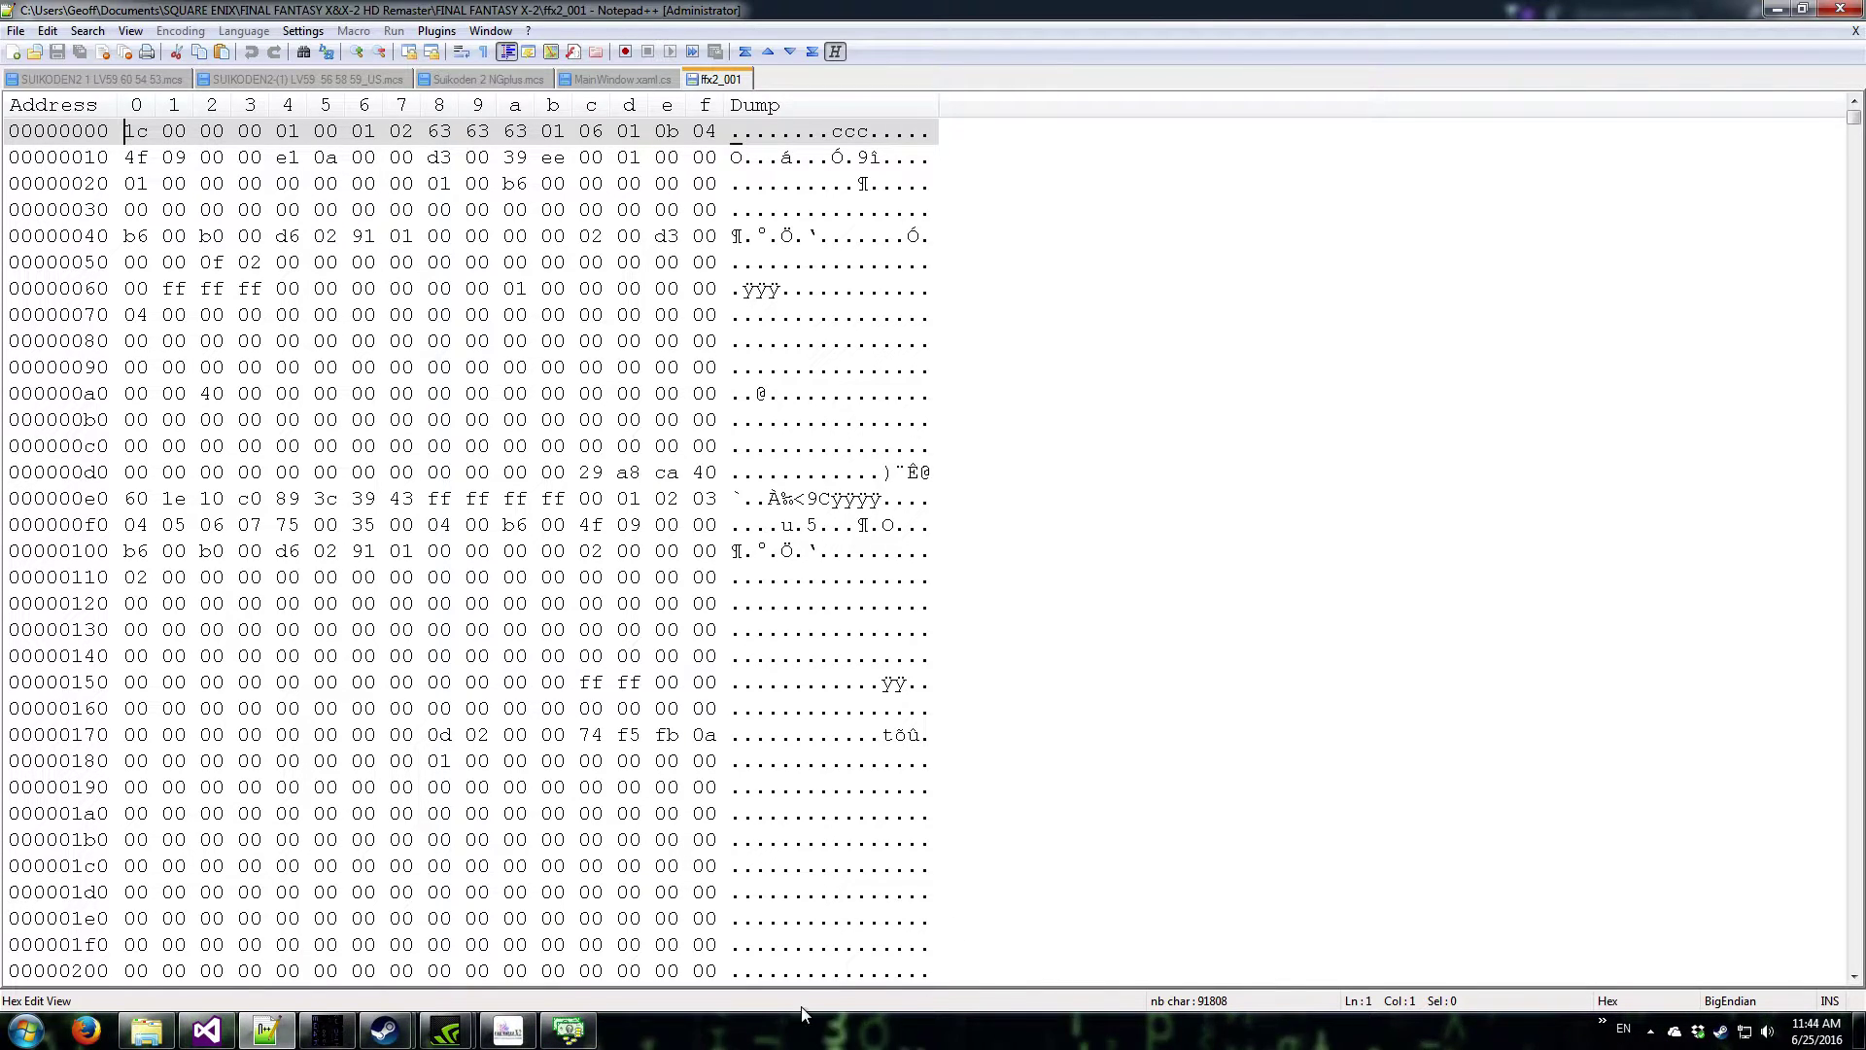
# - Convert decimal 274 to hexadecimal in Calculator, and select the dump's bytes from offset 112 through the end of row 1f0
pyautogui.press('XF86Calculator')
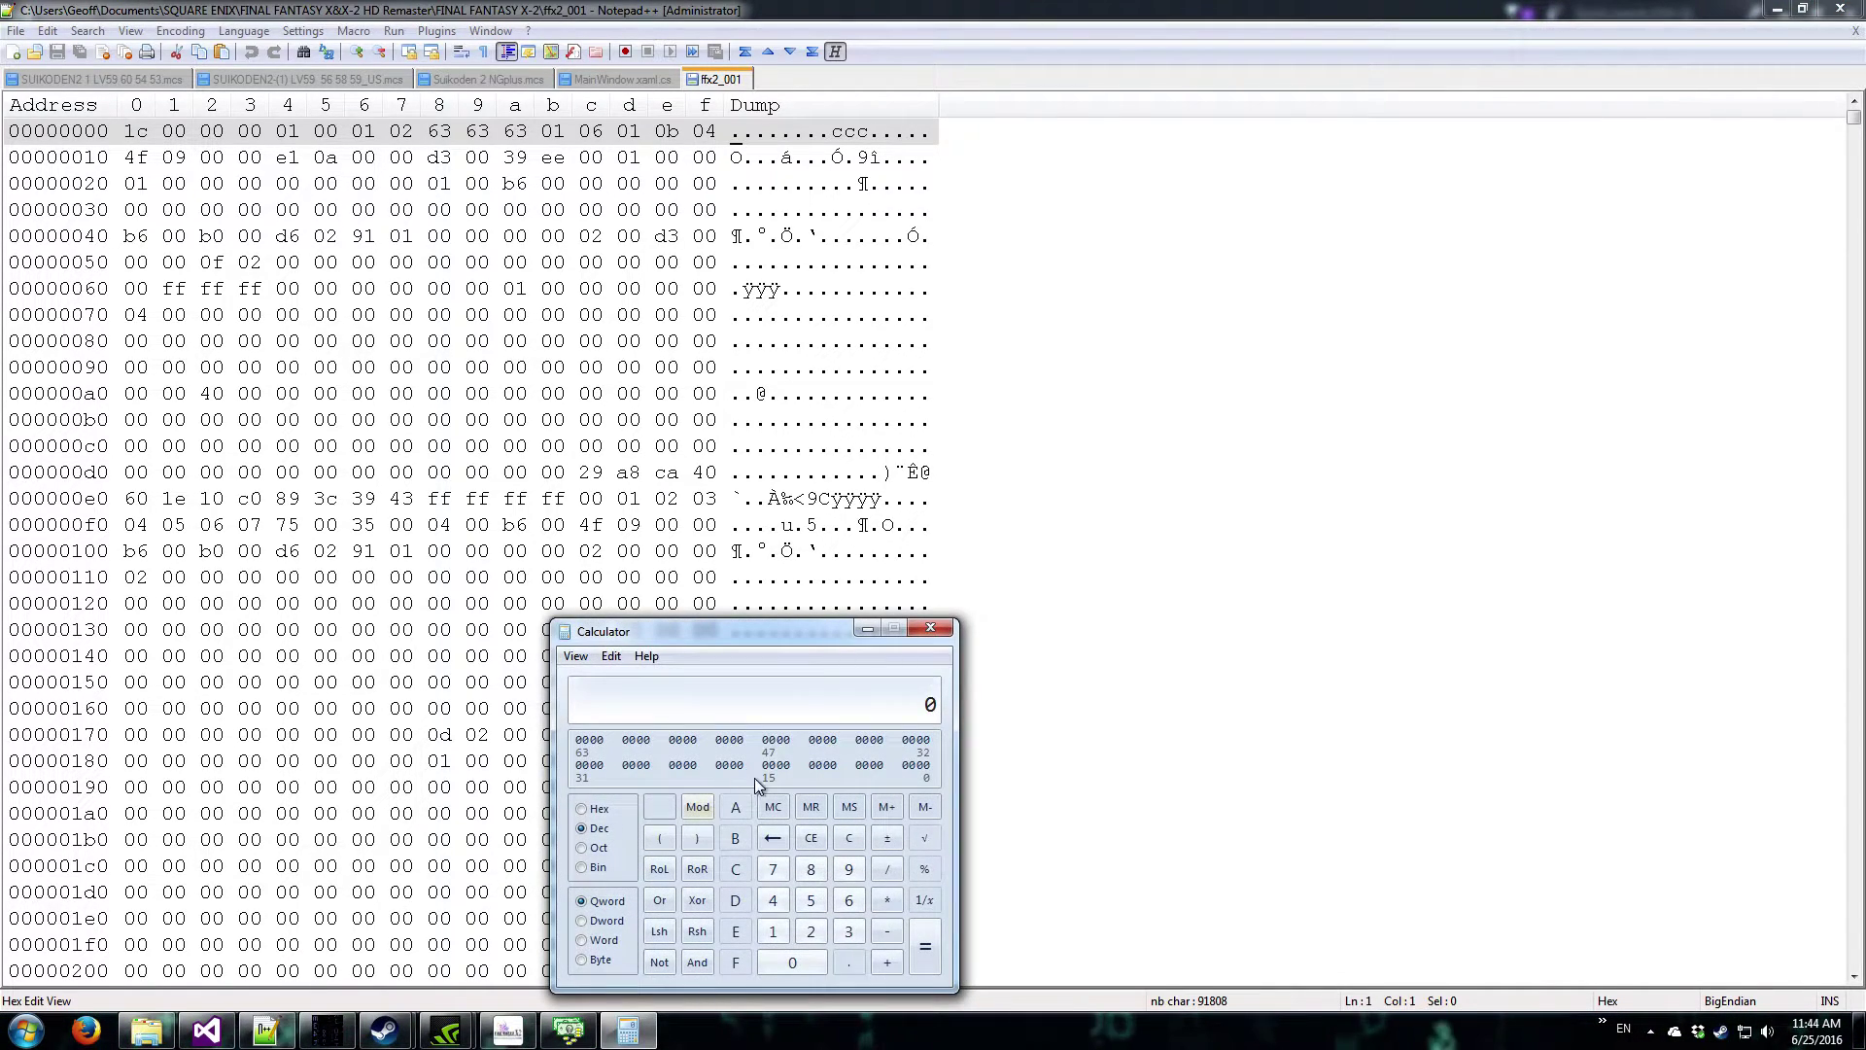
pyautogui.moveTo(697, 638); pyautogui.dragTo(1106, 552)
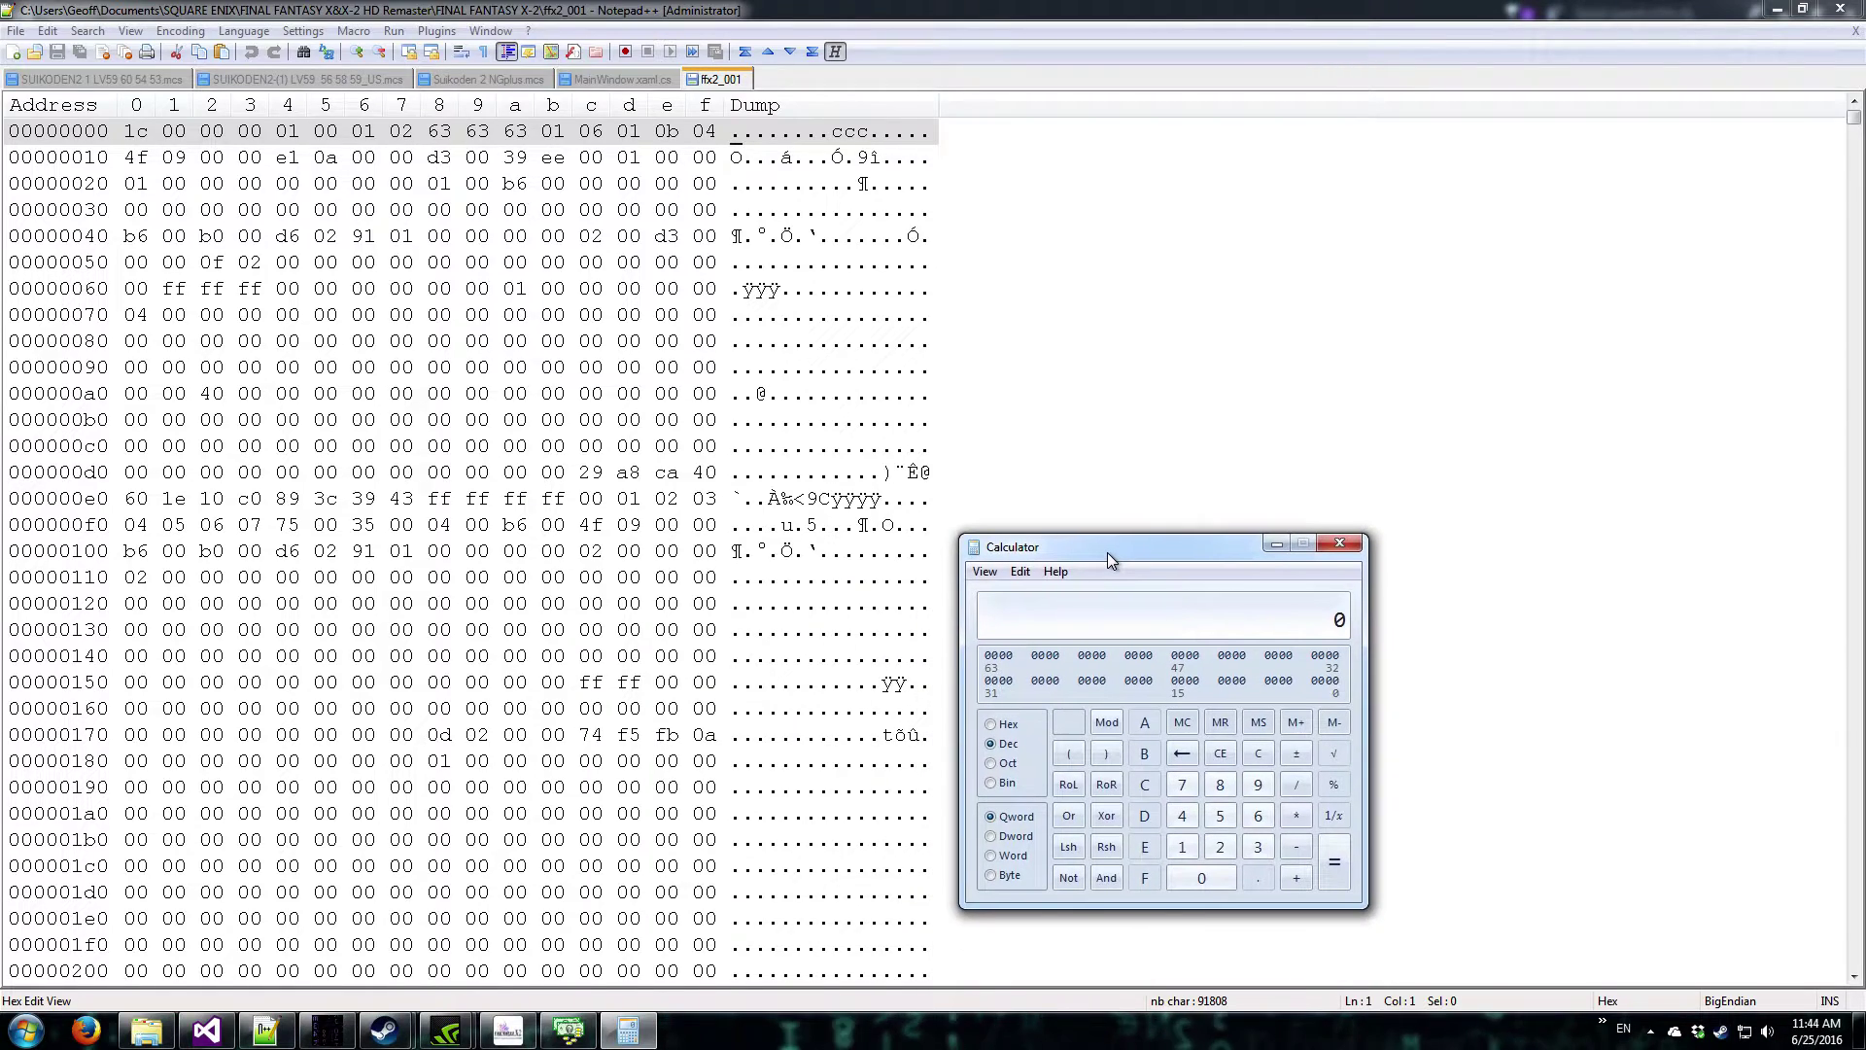
pyautogui.write('274')
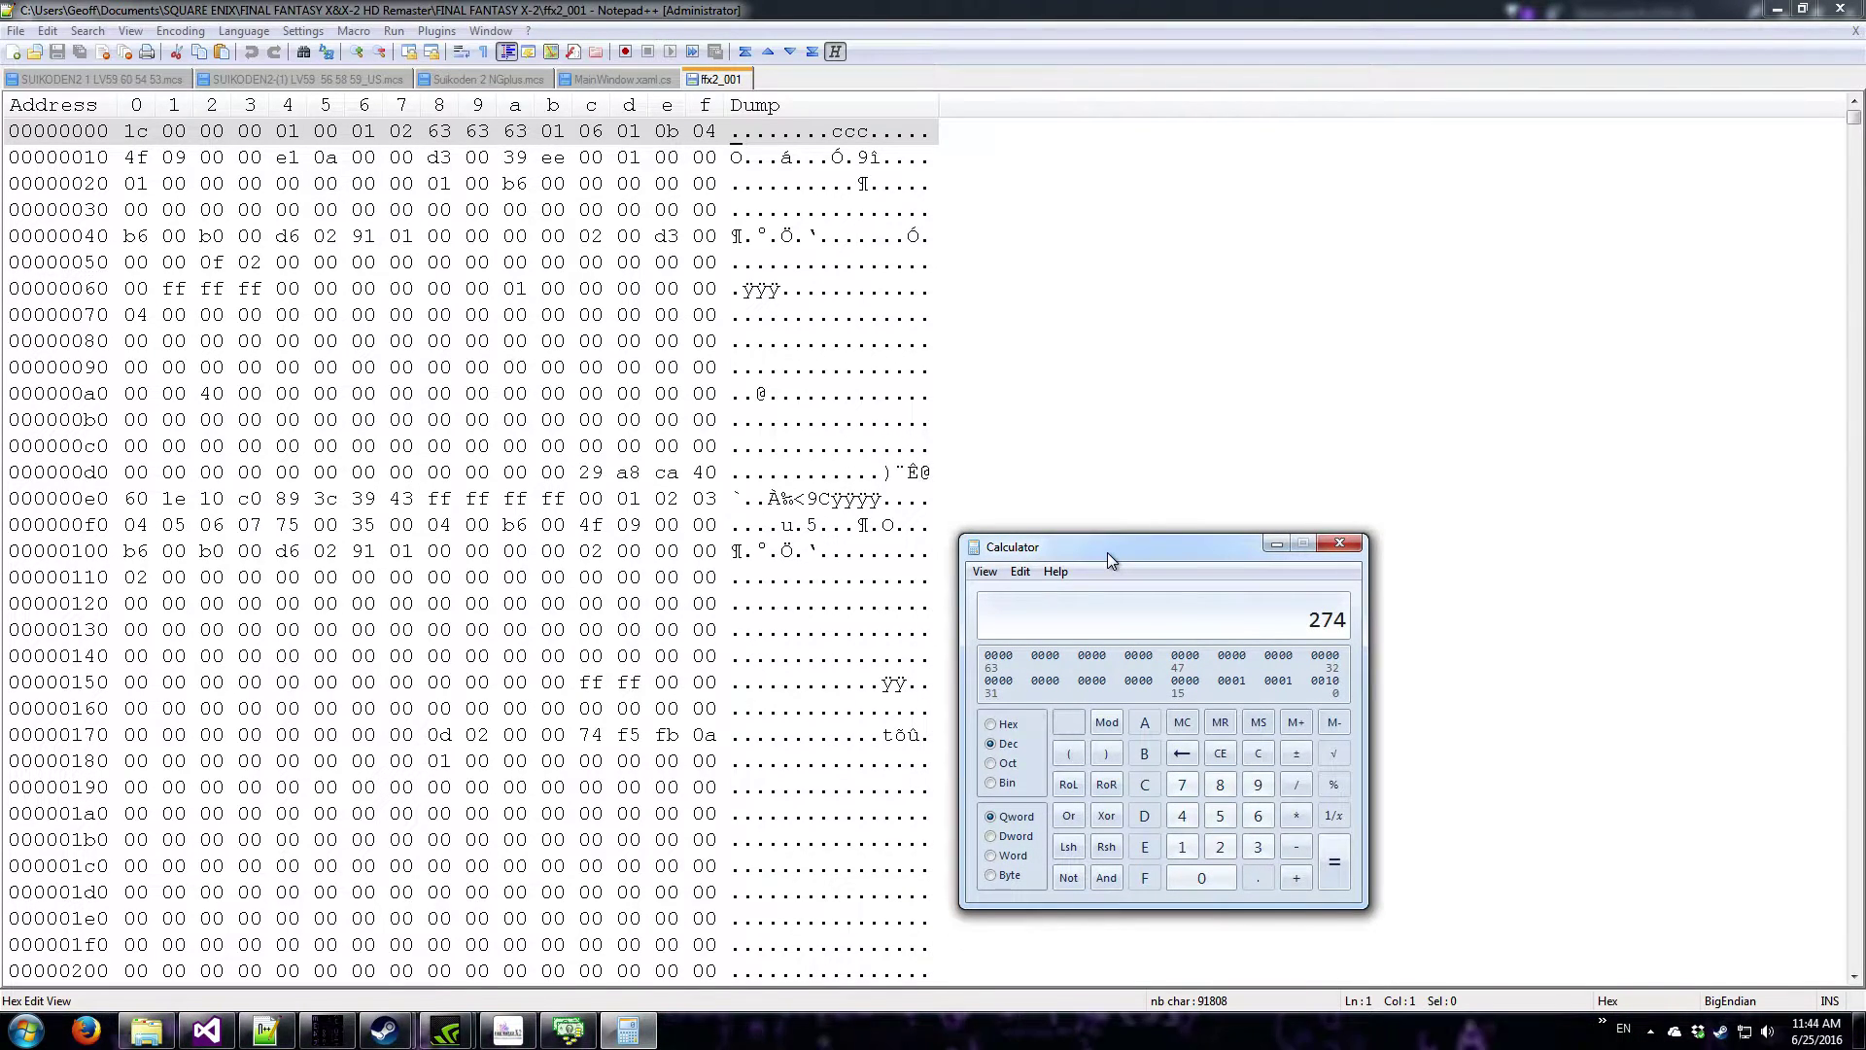
pyautogui.press('F5')
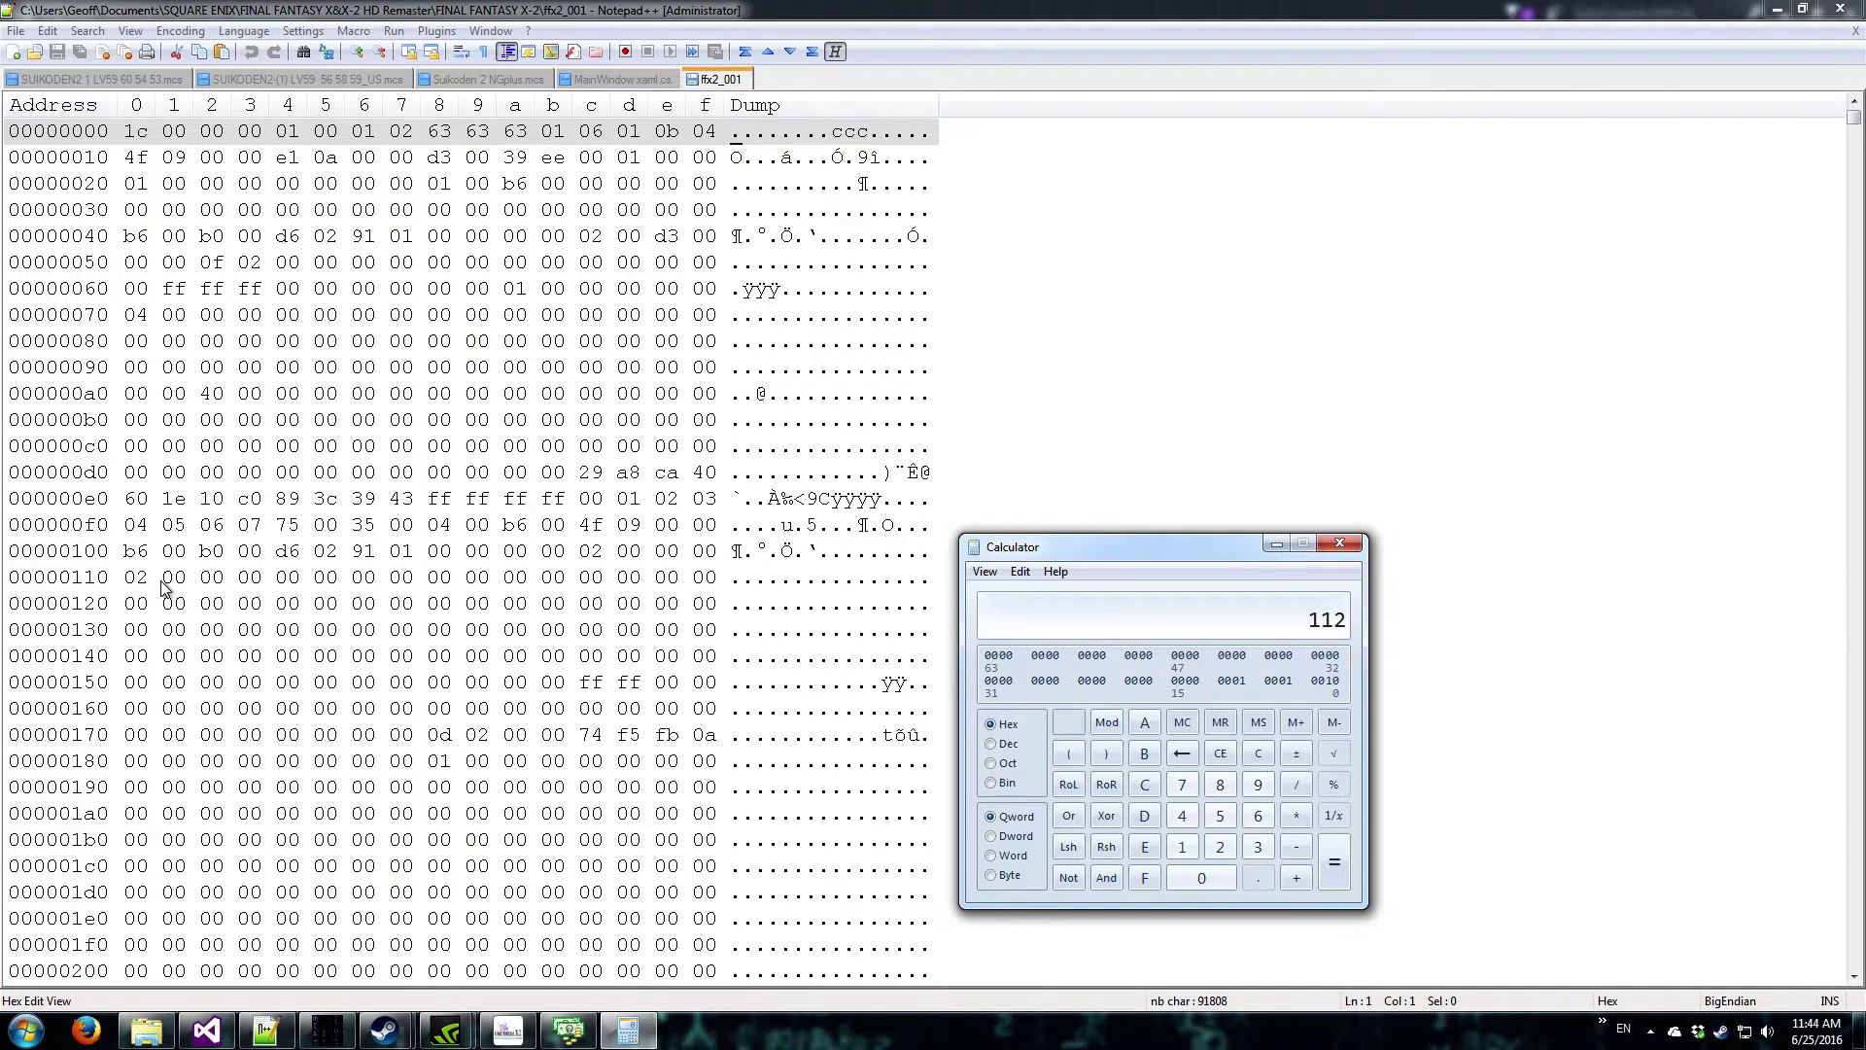
pyautogui.moveTo(199, 584); pyautogui.dragTo(712, 957)
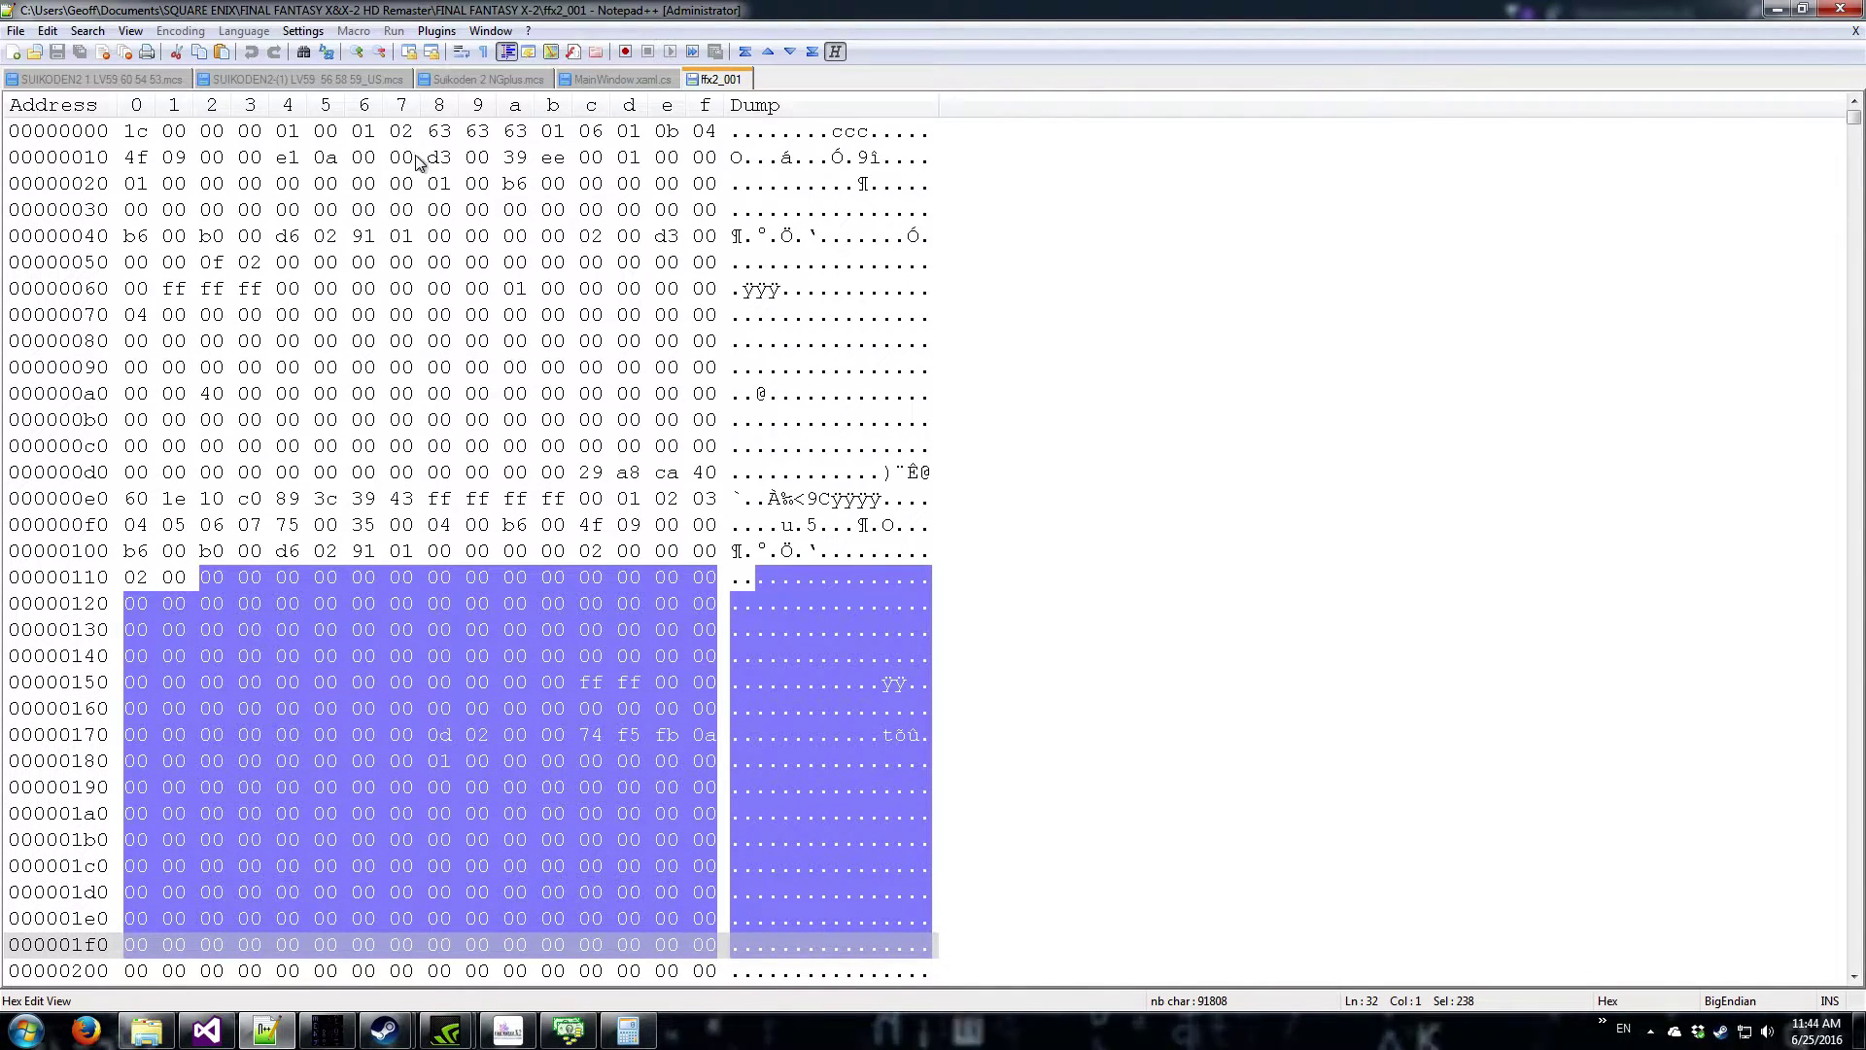
# - Switch to Final Fantasy X-2 and leave the main menu to return to the field
pyautogui.click(511, 1030)
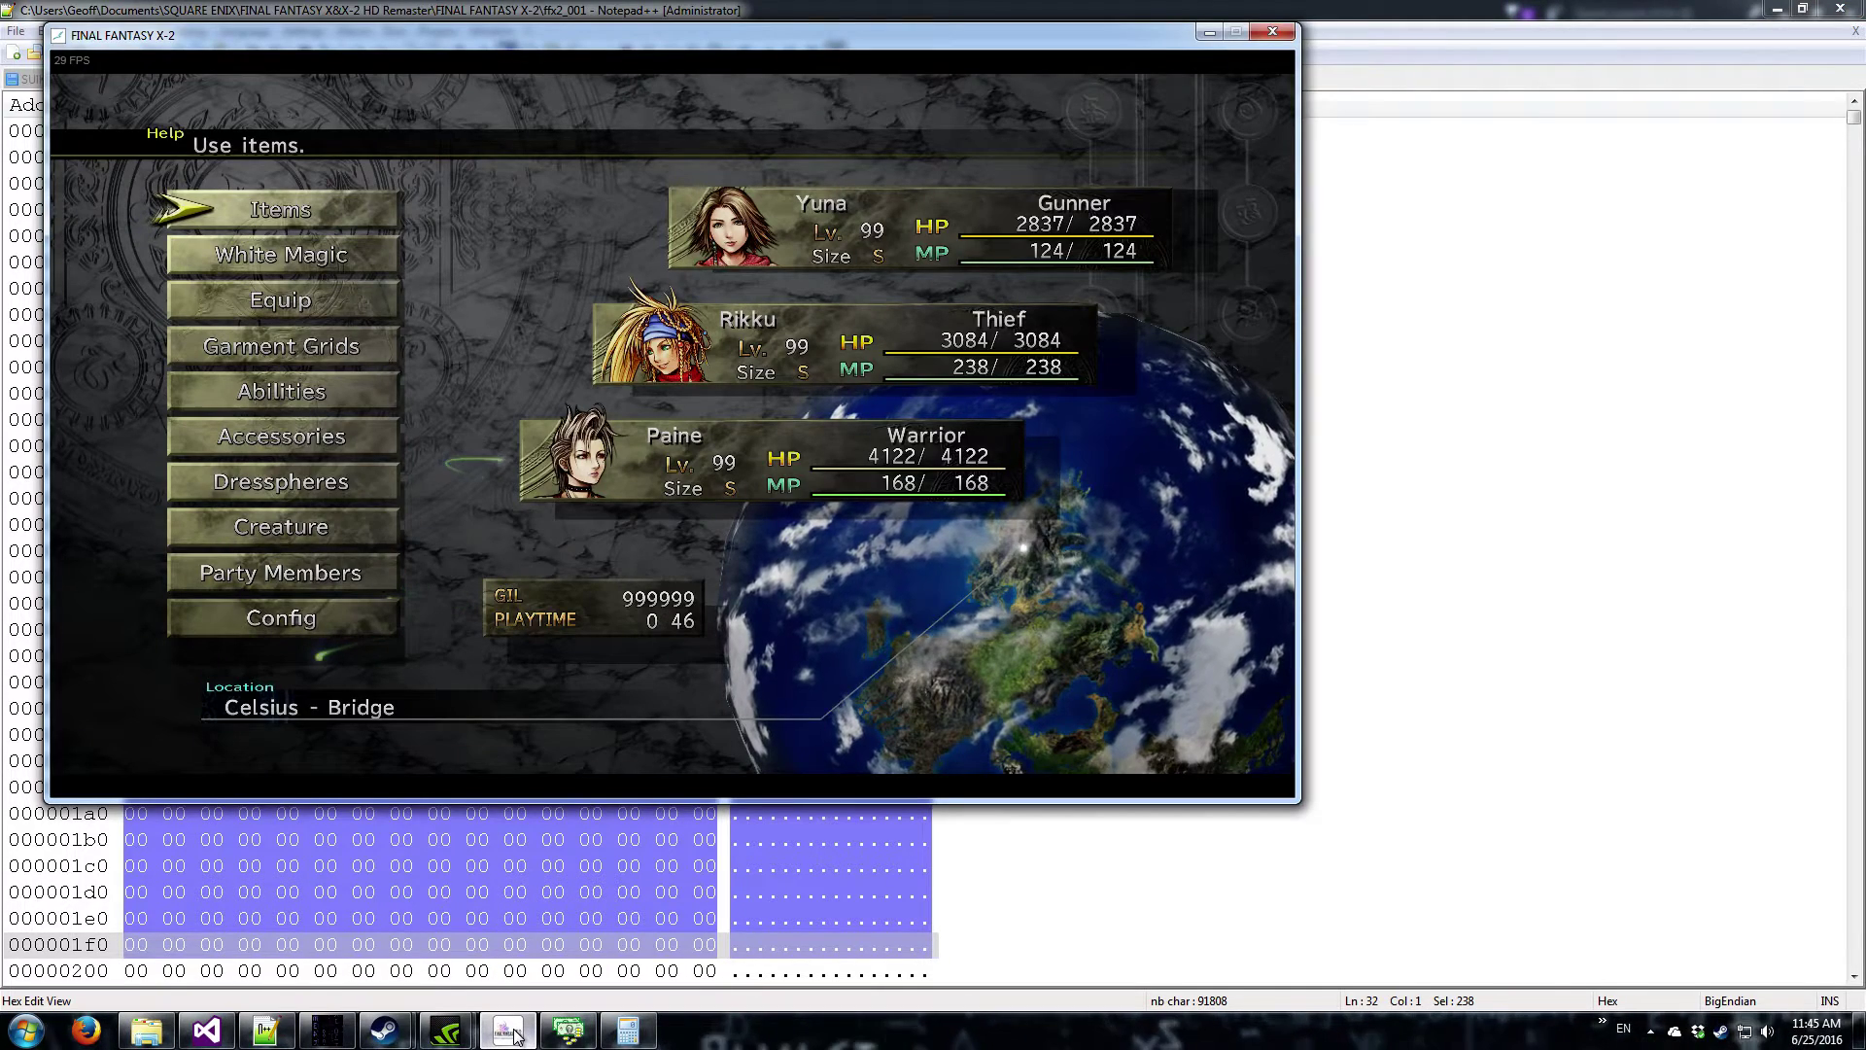
pyautogui.press('Escape')
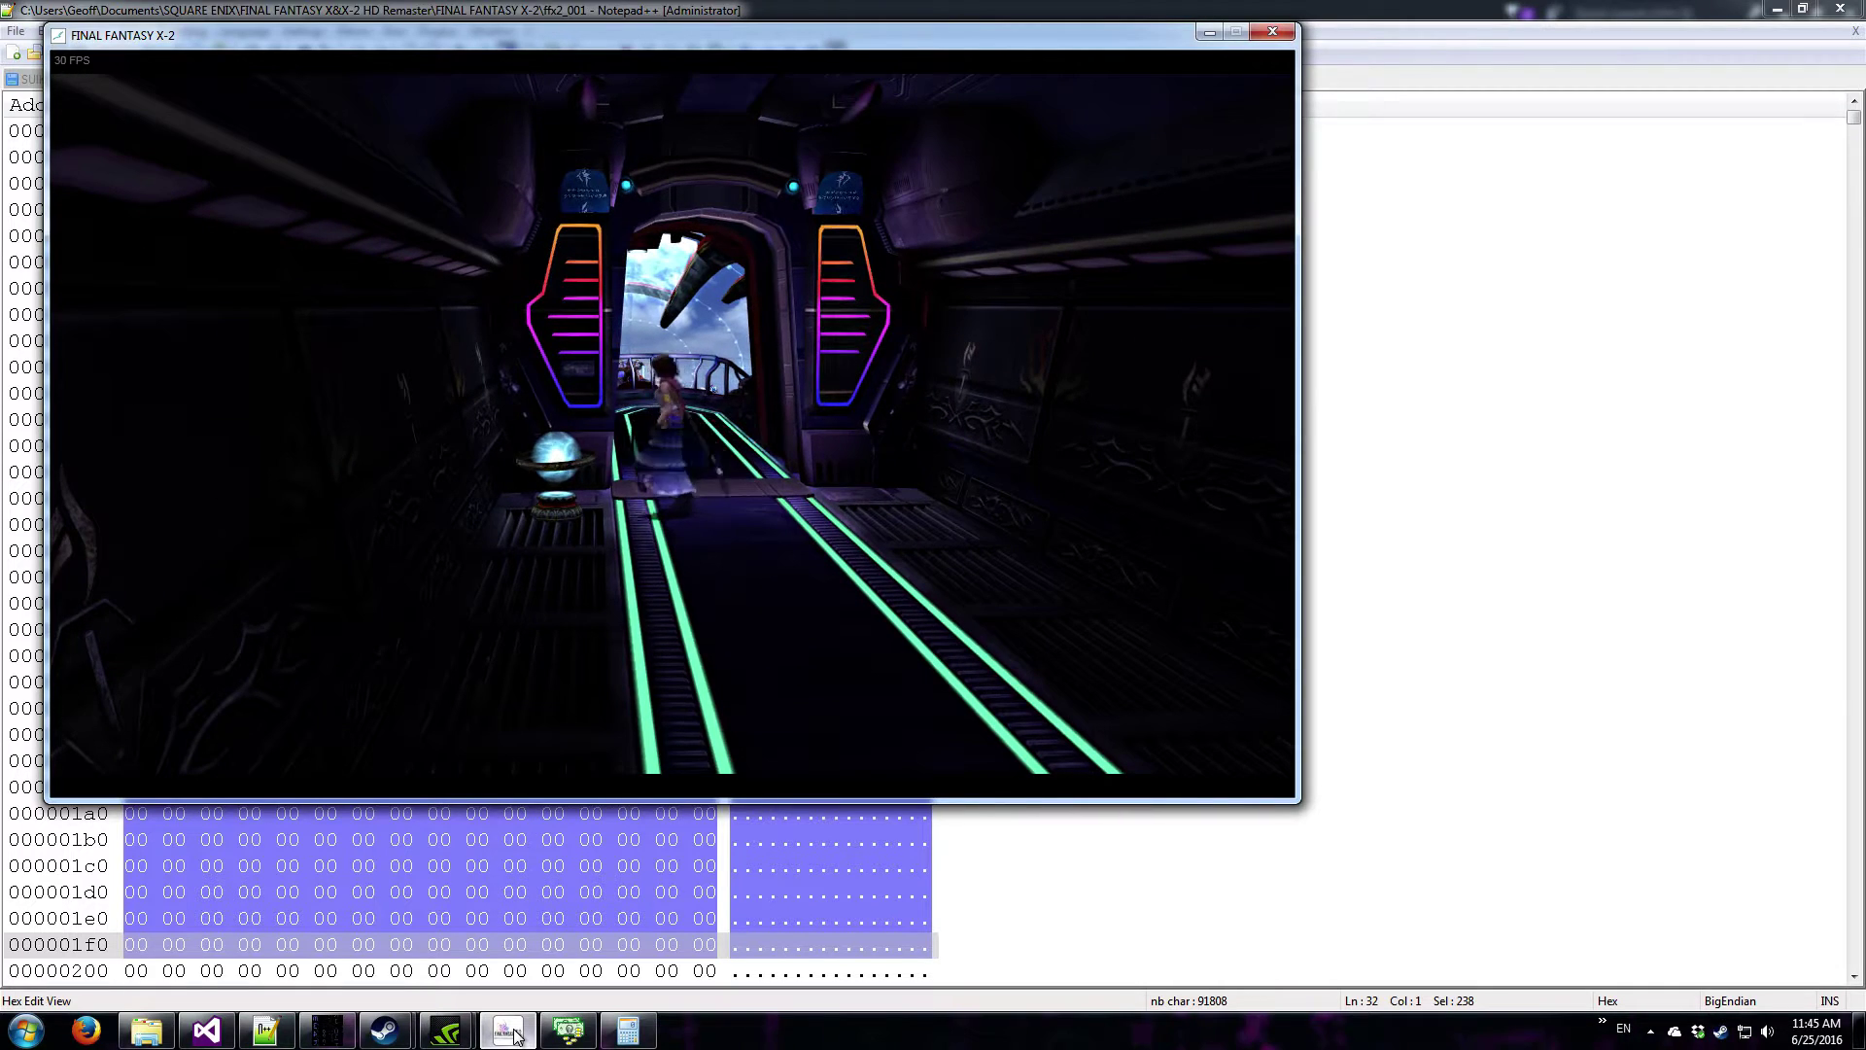
# - Open the in-game list of save data, and switch to Notepad++ to mark byte 0c in the first row of the ffx2_001 dump
pyautogui.press('Return')
pyautogui.press('Return')
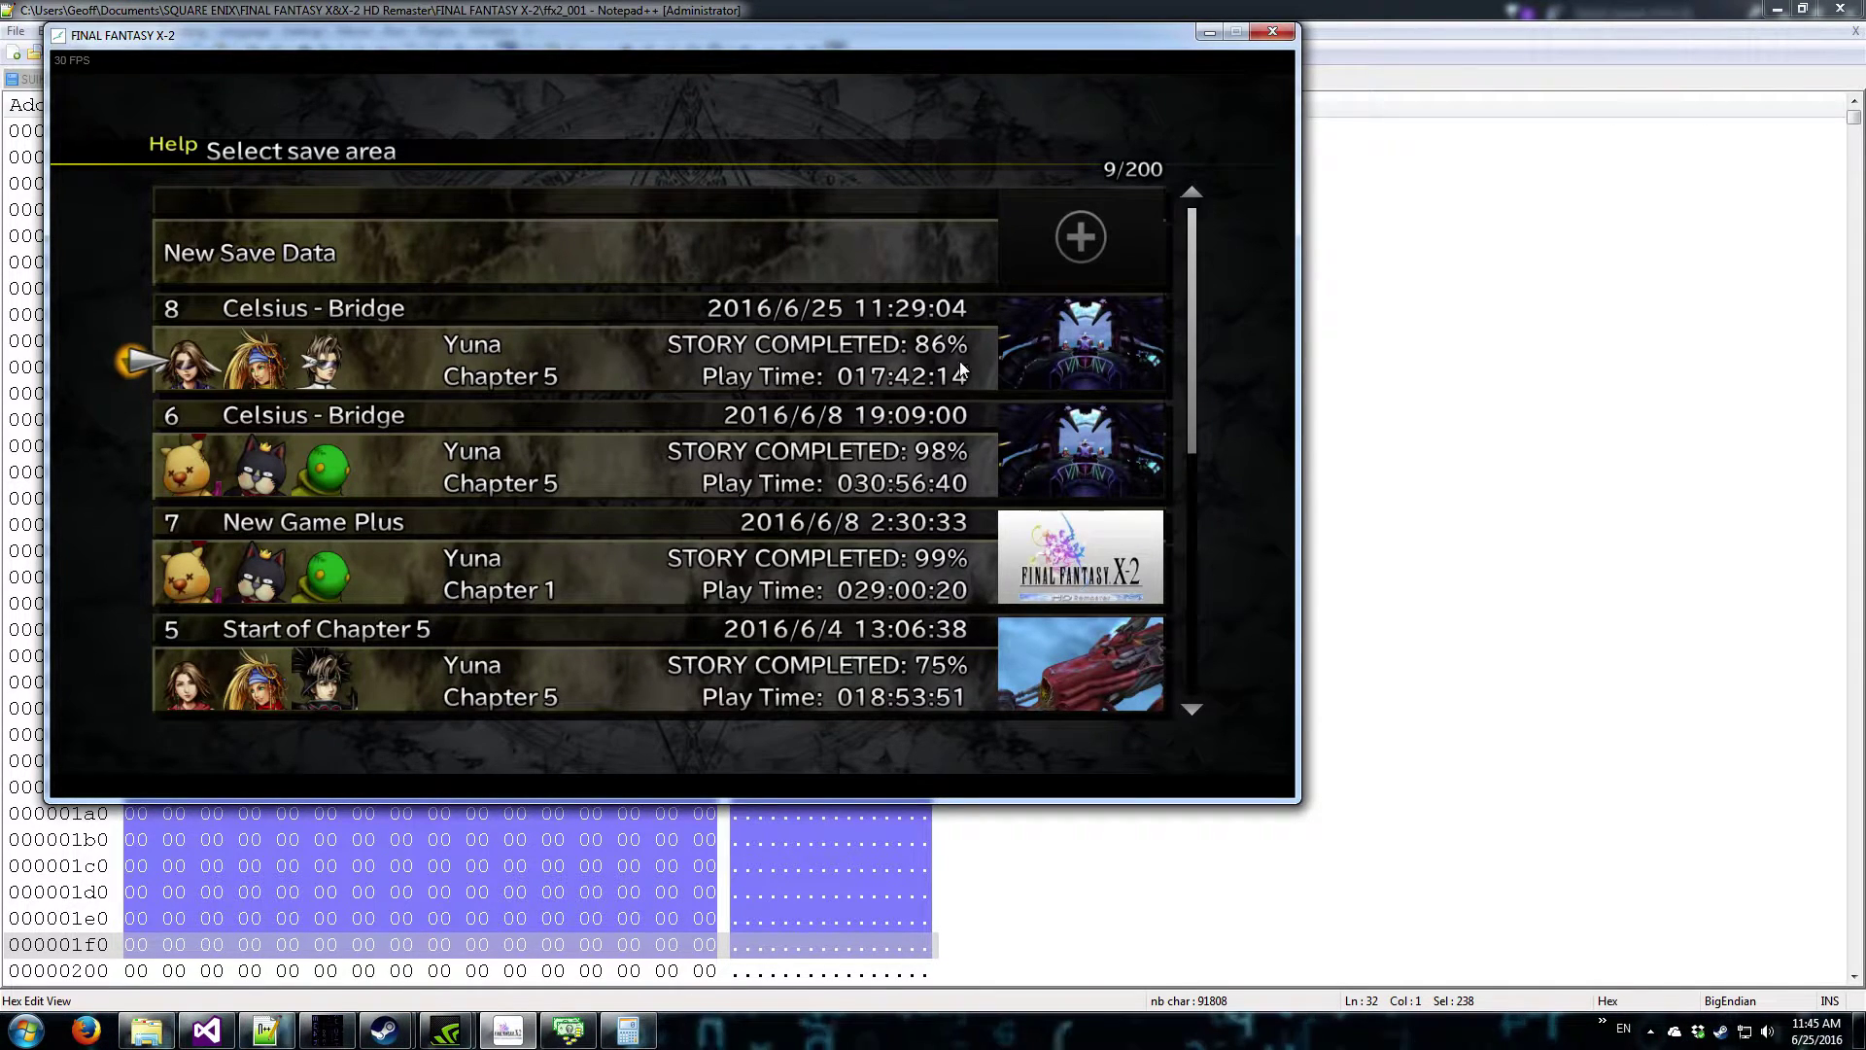
pyautogui.click(1385, 9)
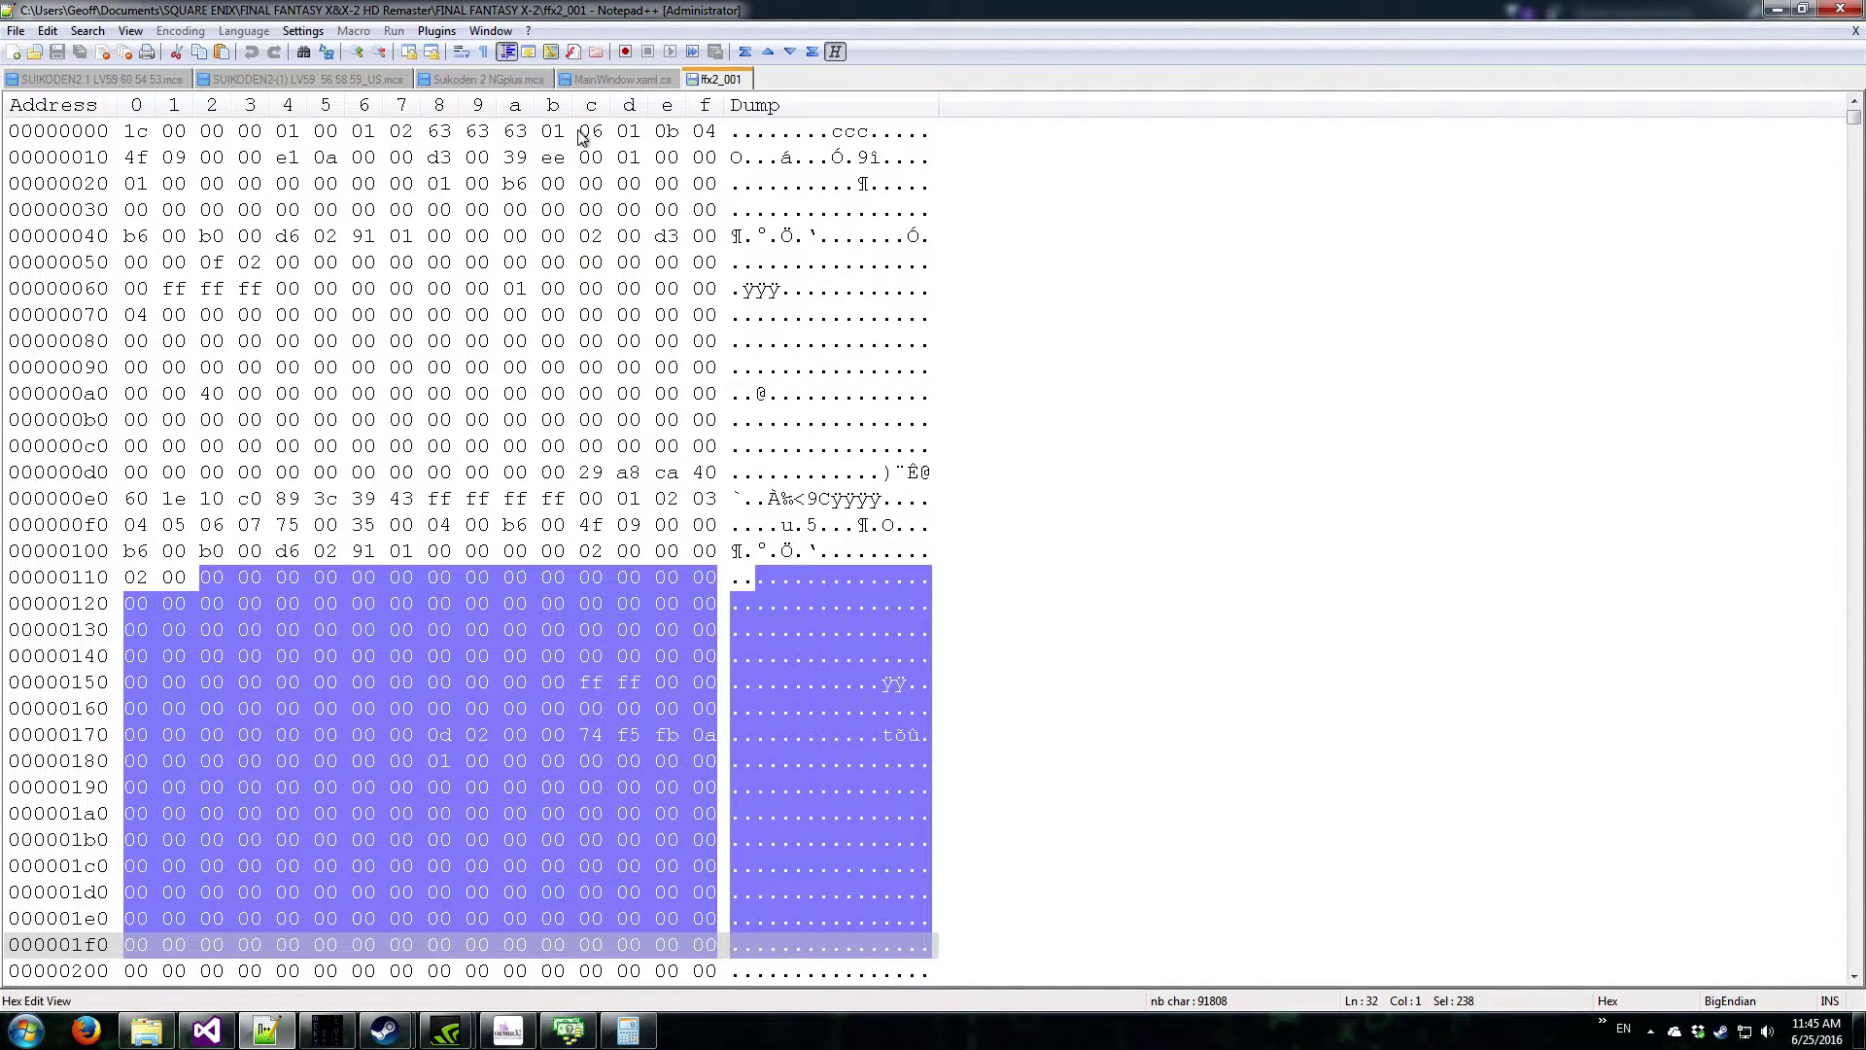
pyautogui.moveTo(583, 139); pyautogui.dragTo(614, 142)
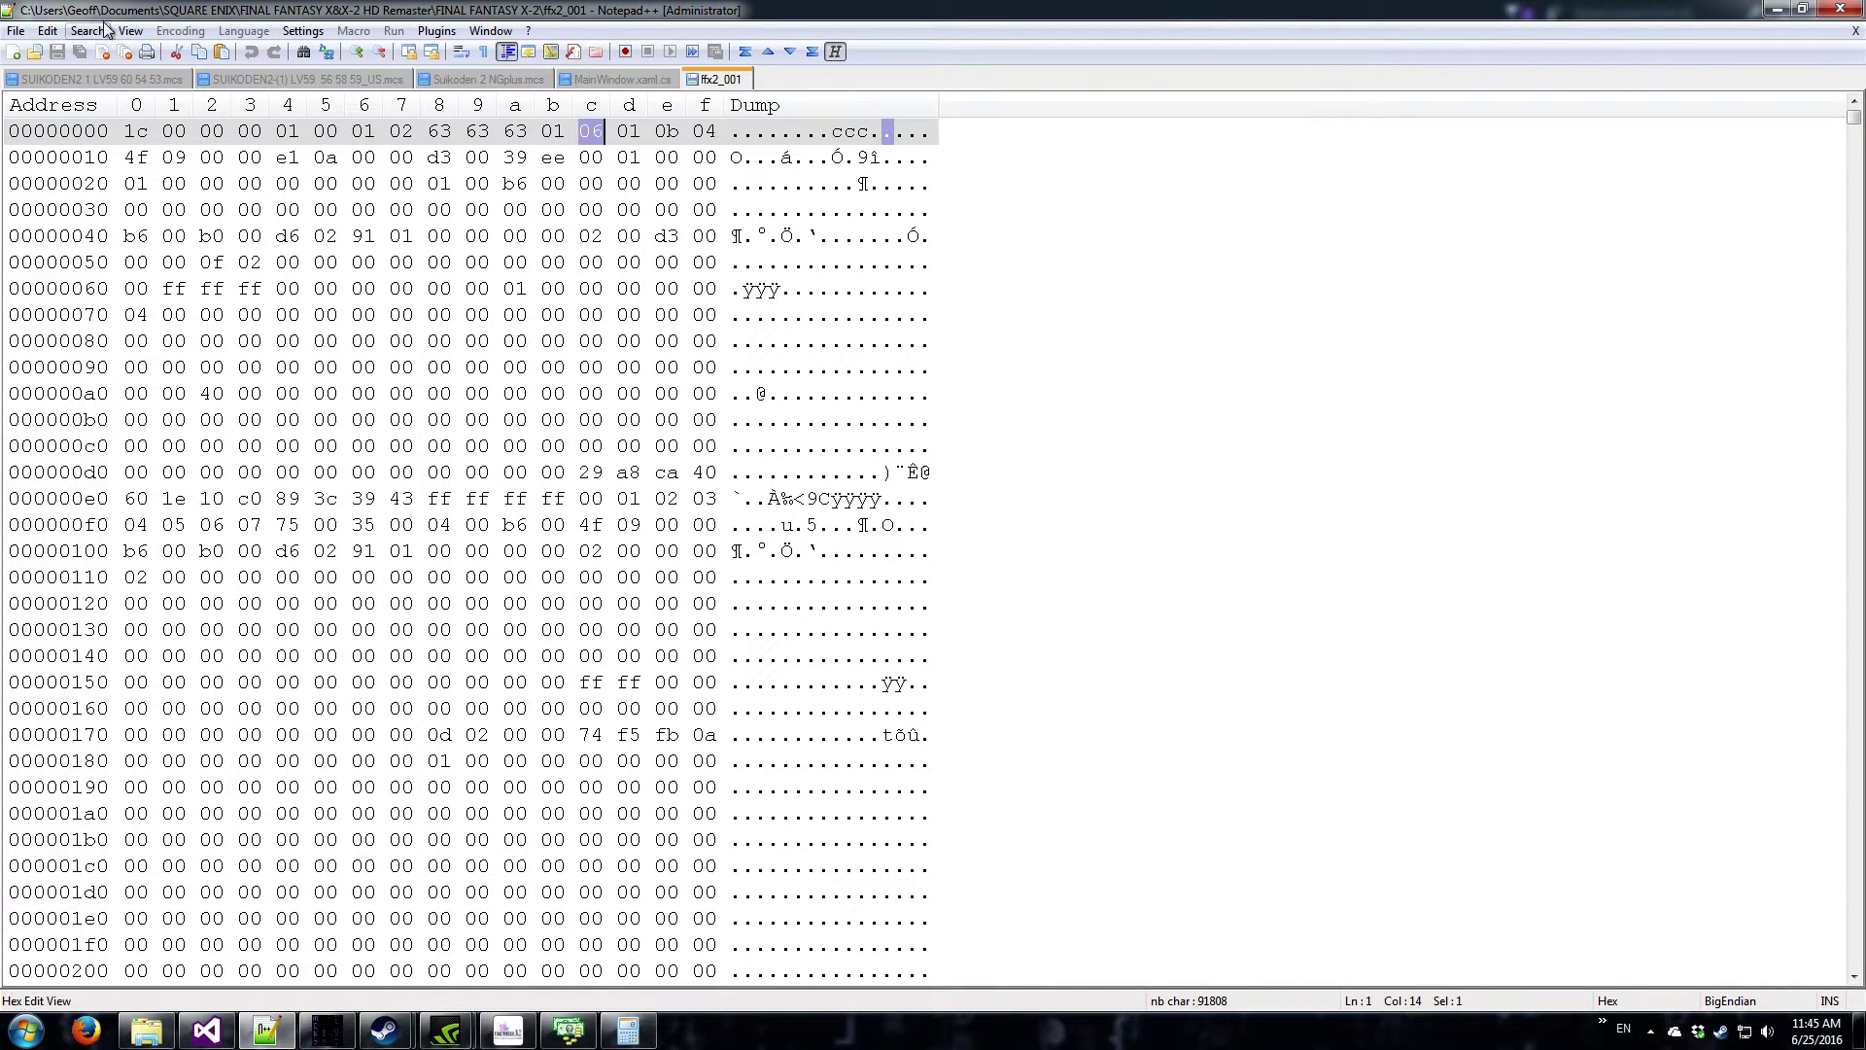
# - Open the save file ffx2_008 from the FINAL FANTASY X-2 folder and mark byte 0c in its first row
pyautogui.click(36, 50)
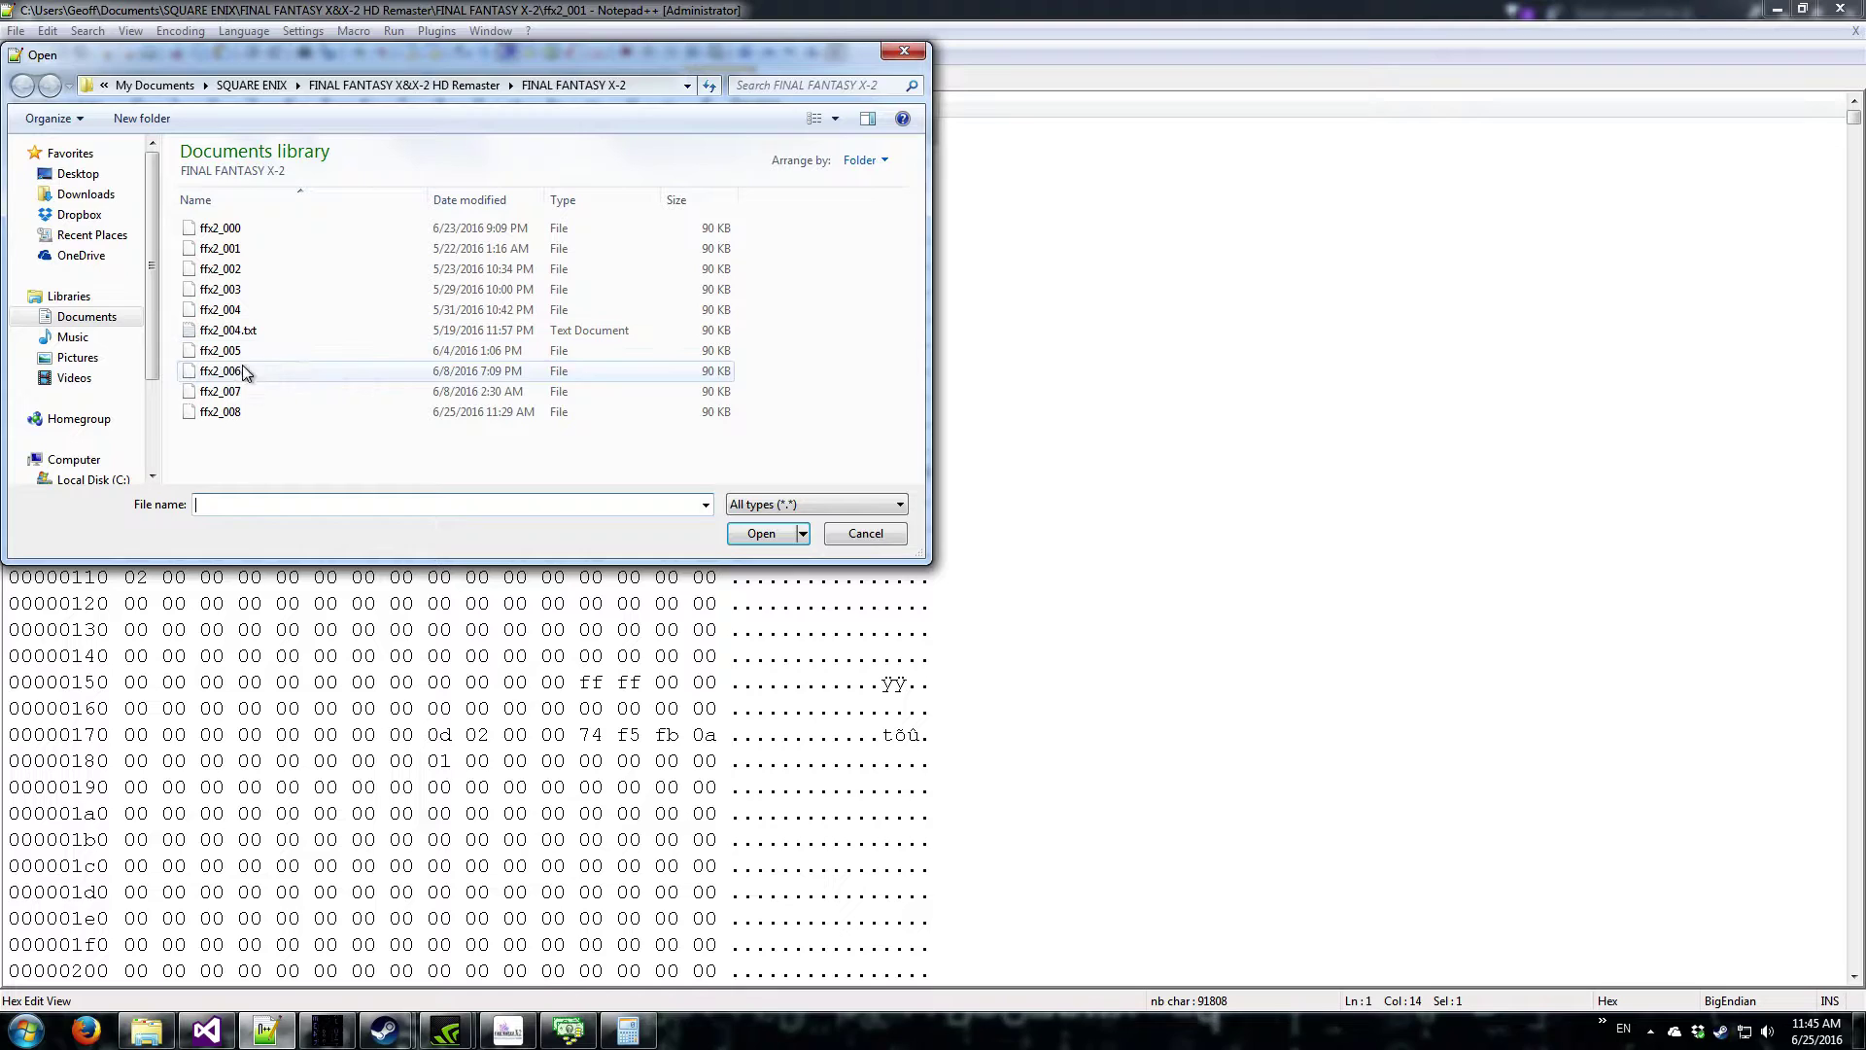
pyautogui.doubleClick(229, 420)
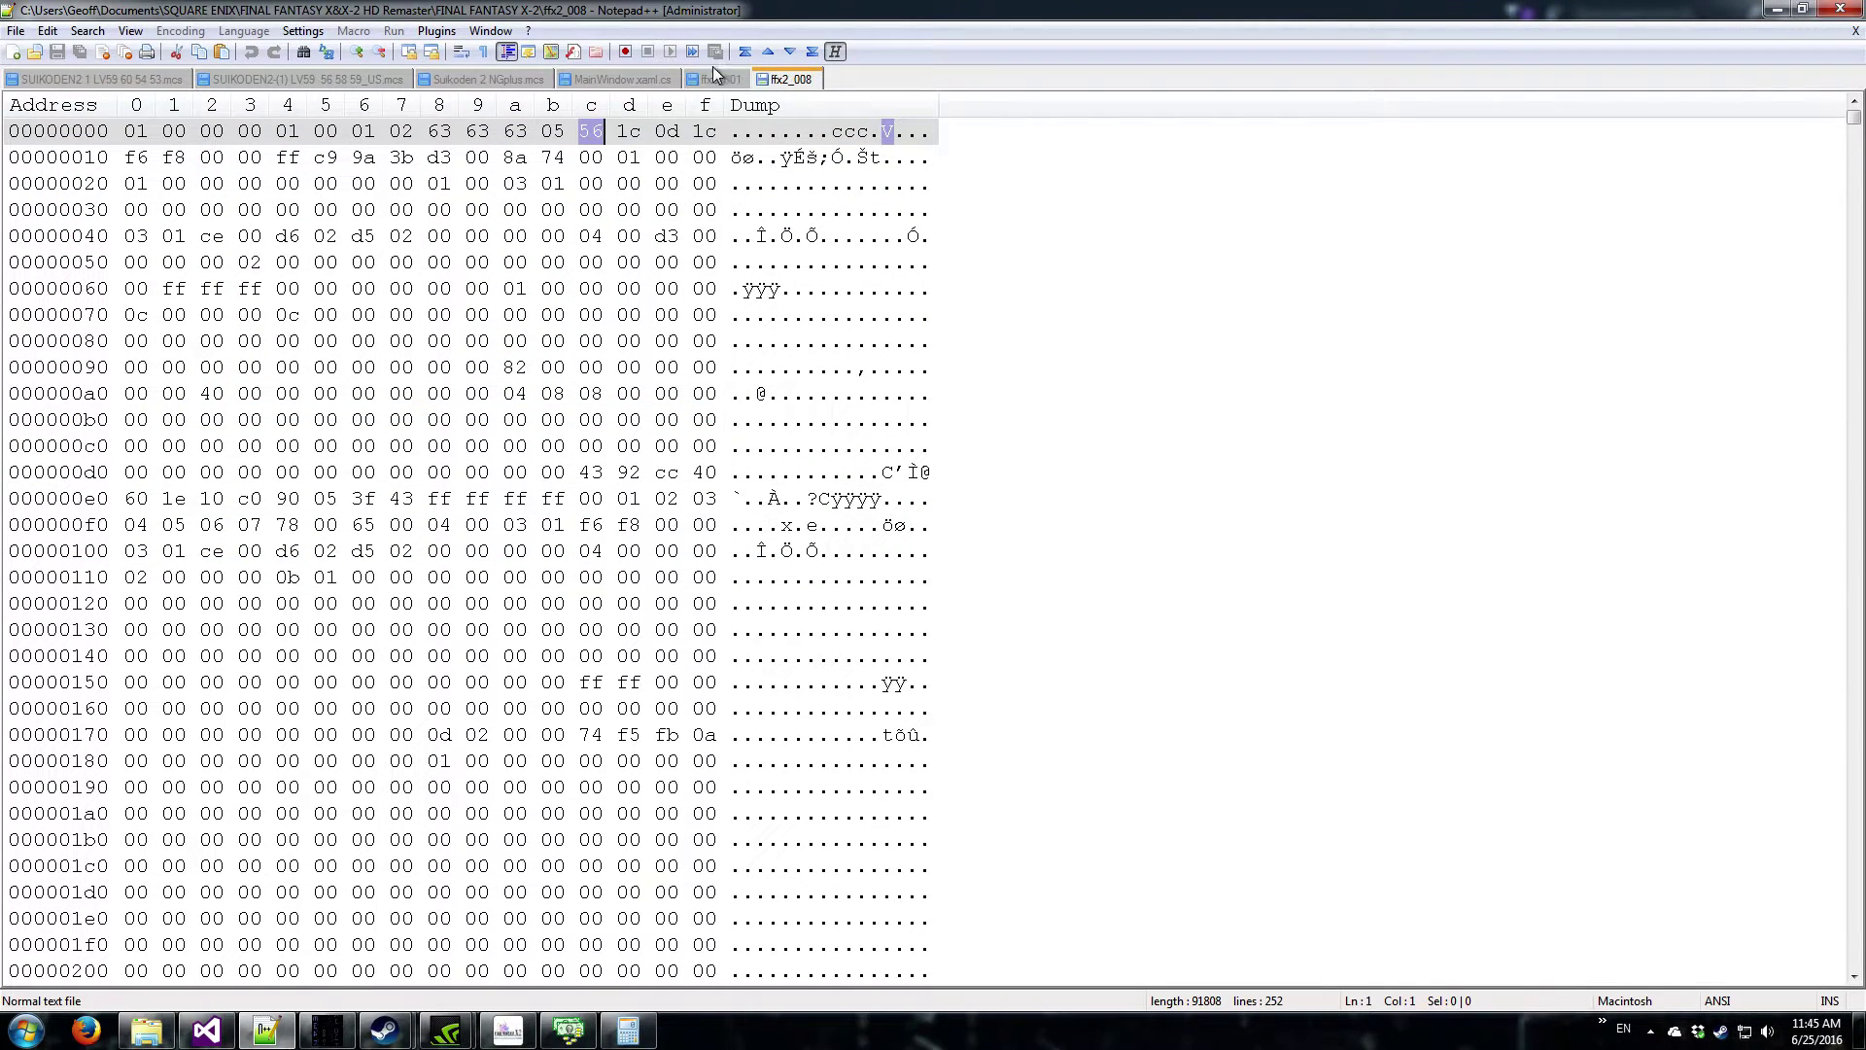
pyautogui.click(550, 134)
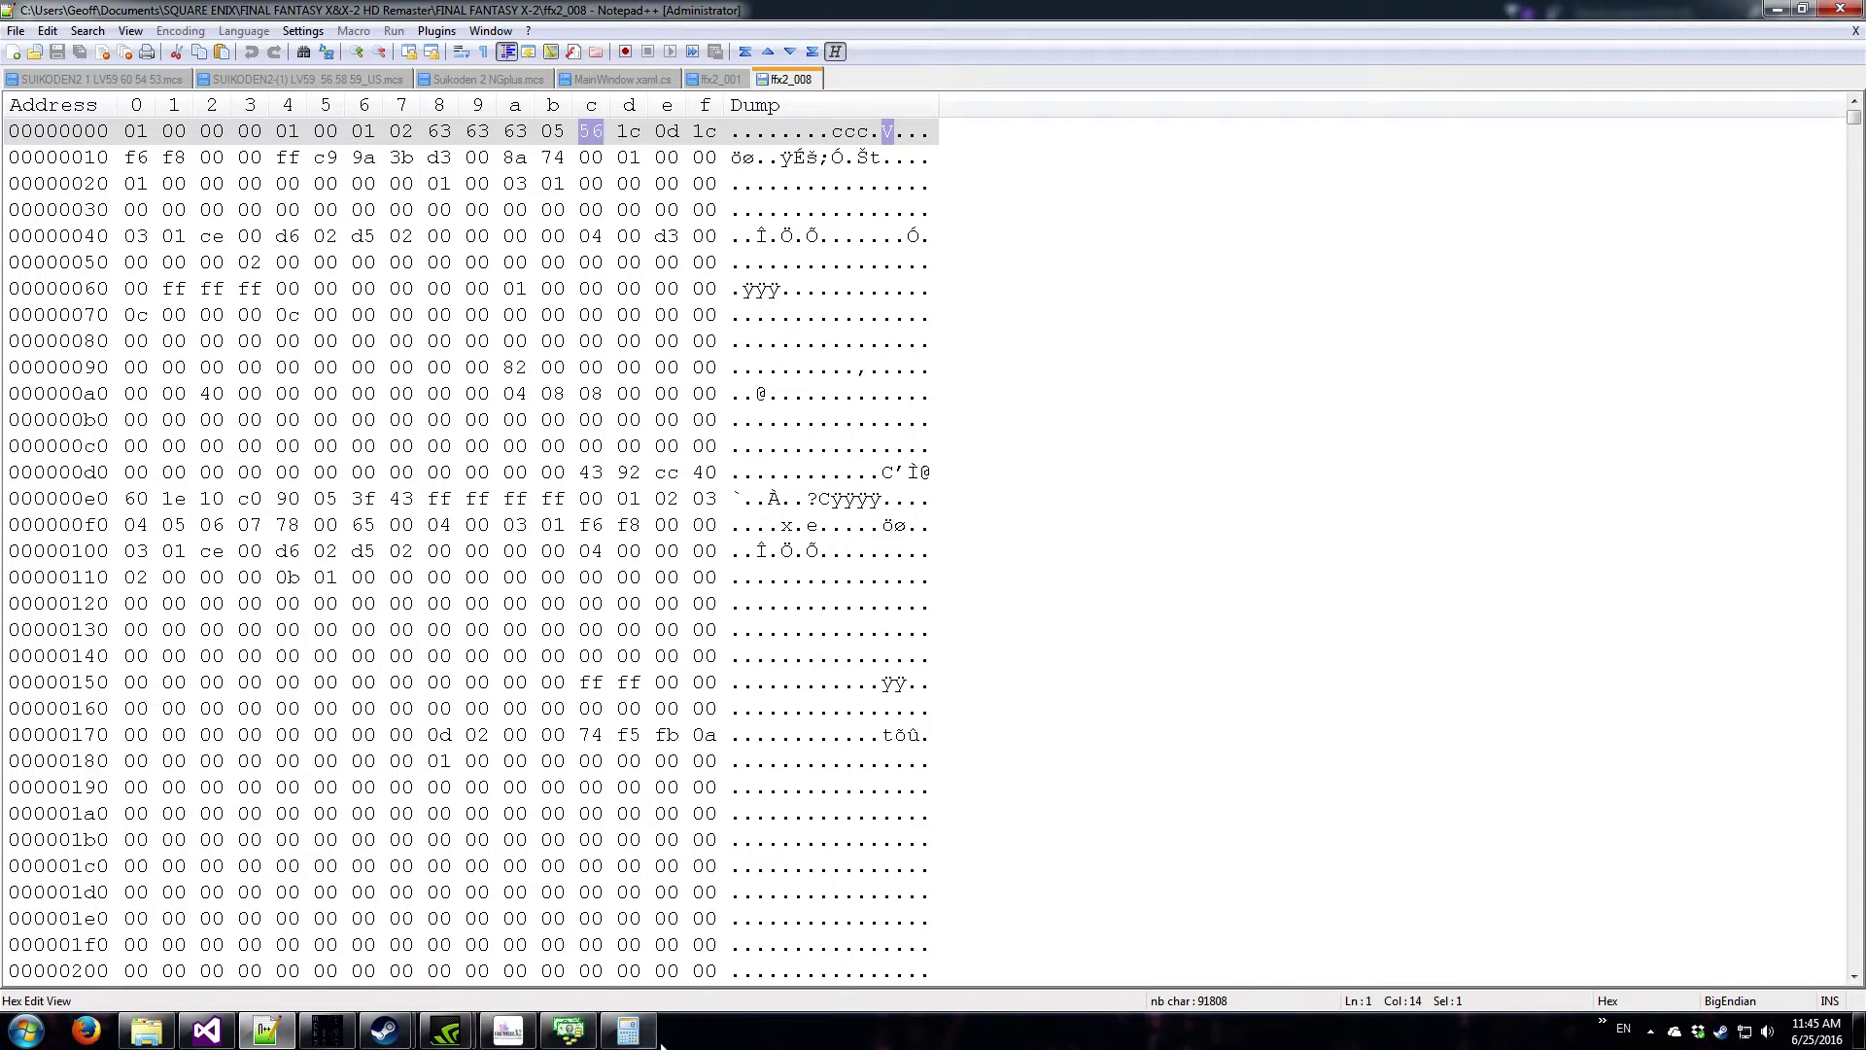
# - Restore the hex view of ffx2_008, and convert hexadecimal 56 to decimal in Calculator
pyautogui.click(628, 1030)
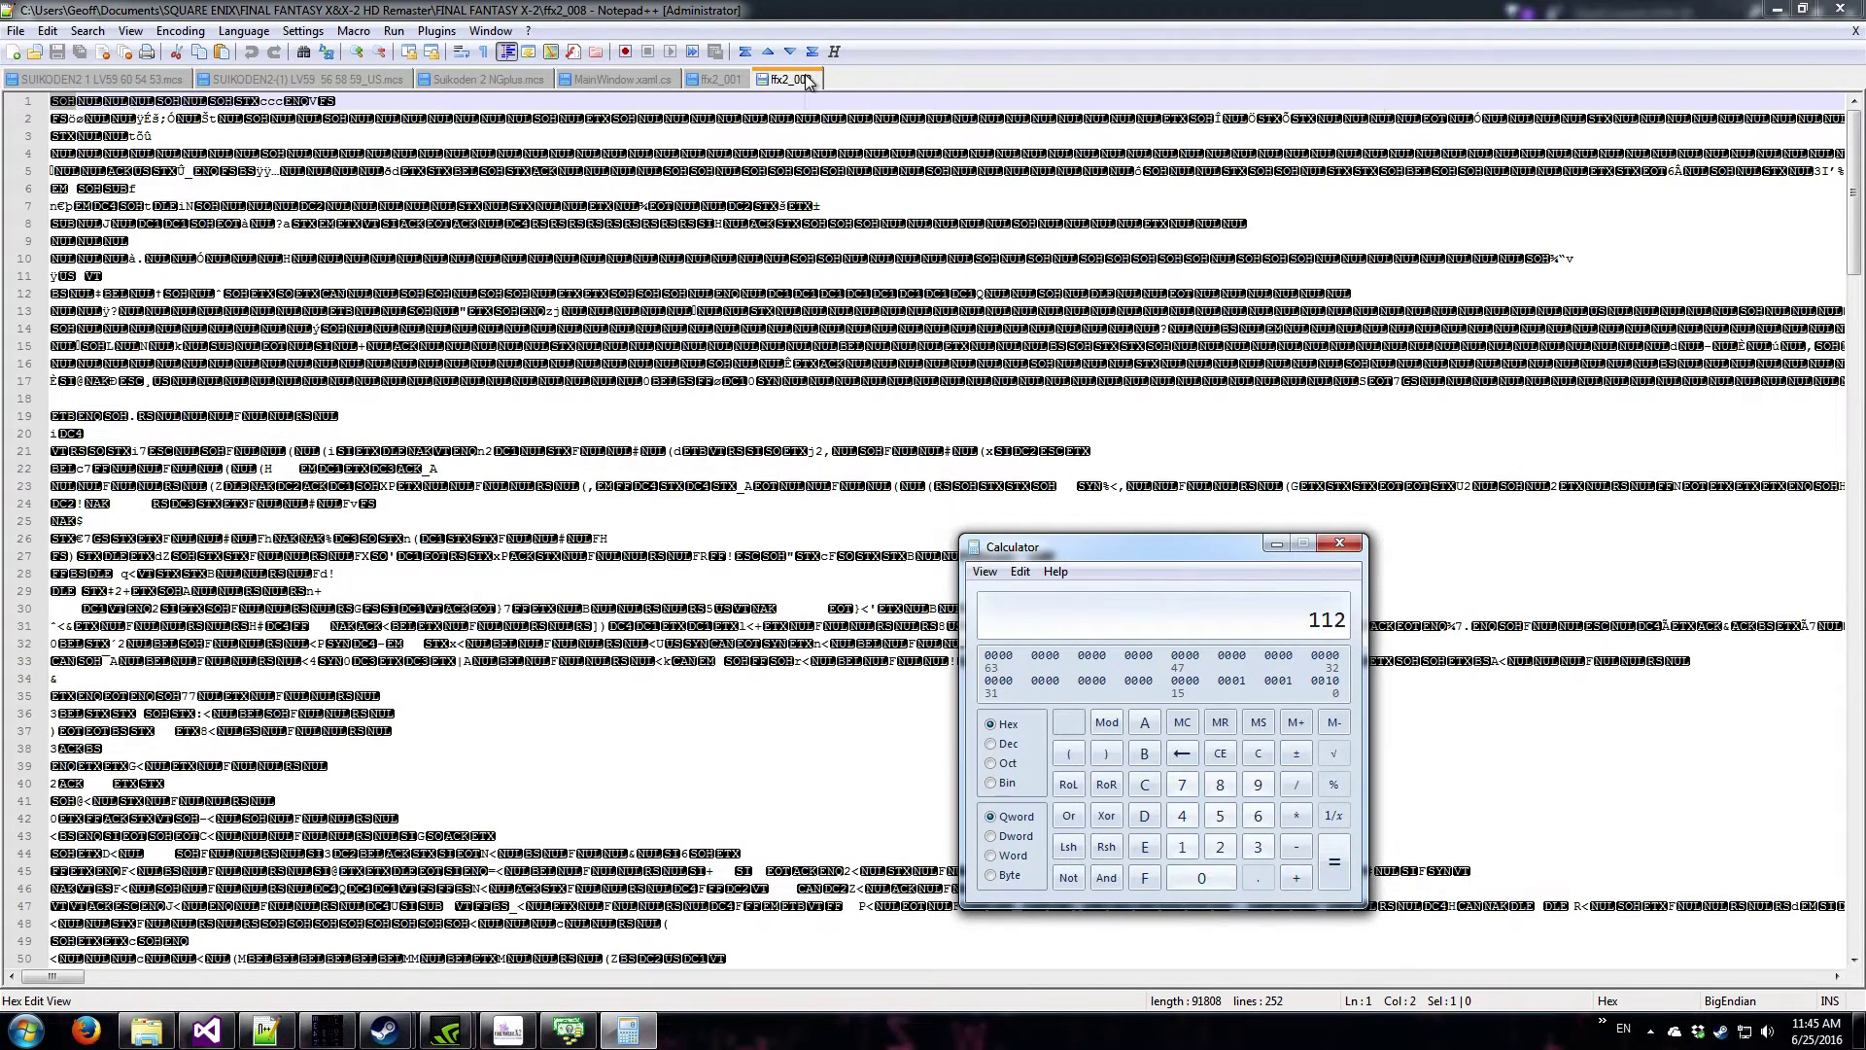
pyautogui.click(806, 81)
pyautogui.click(835, 51)
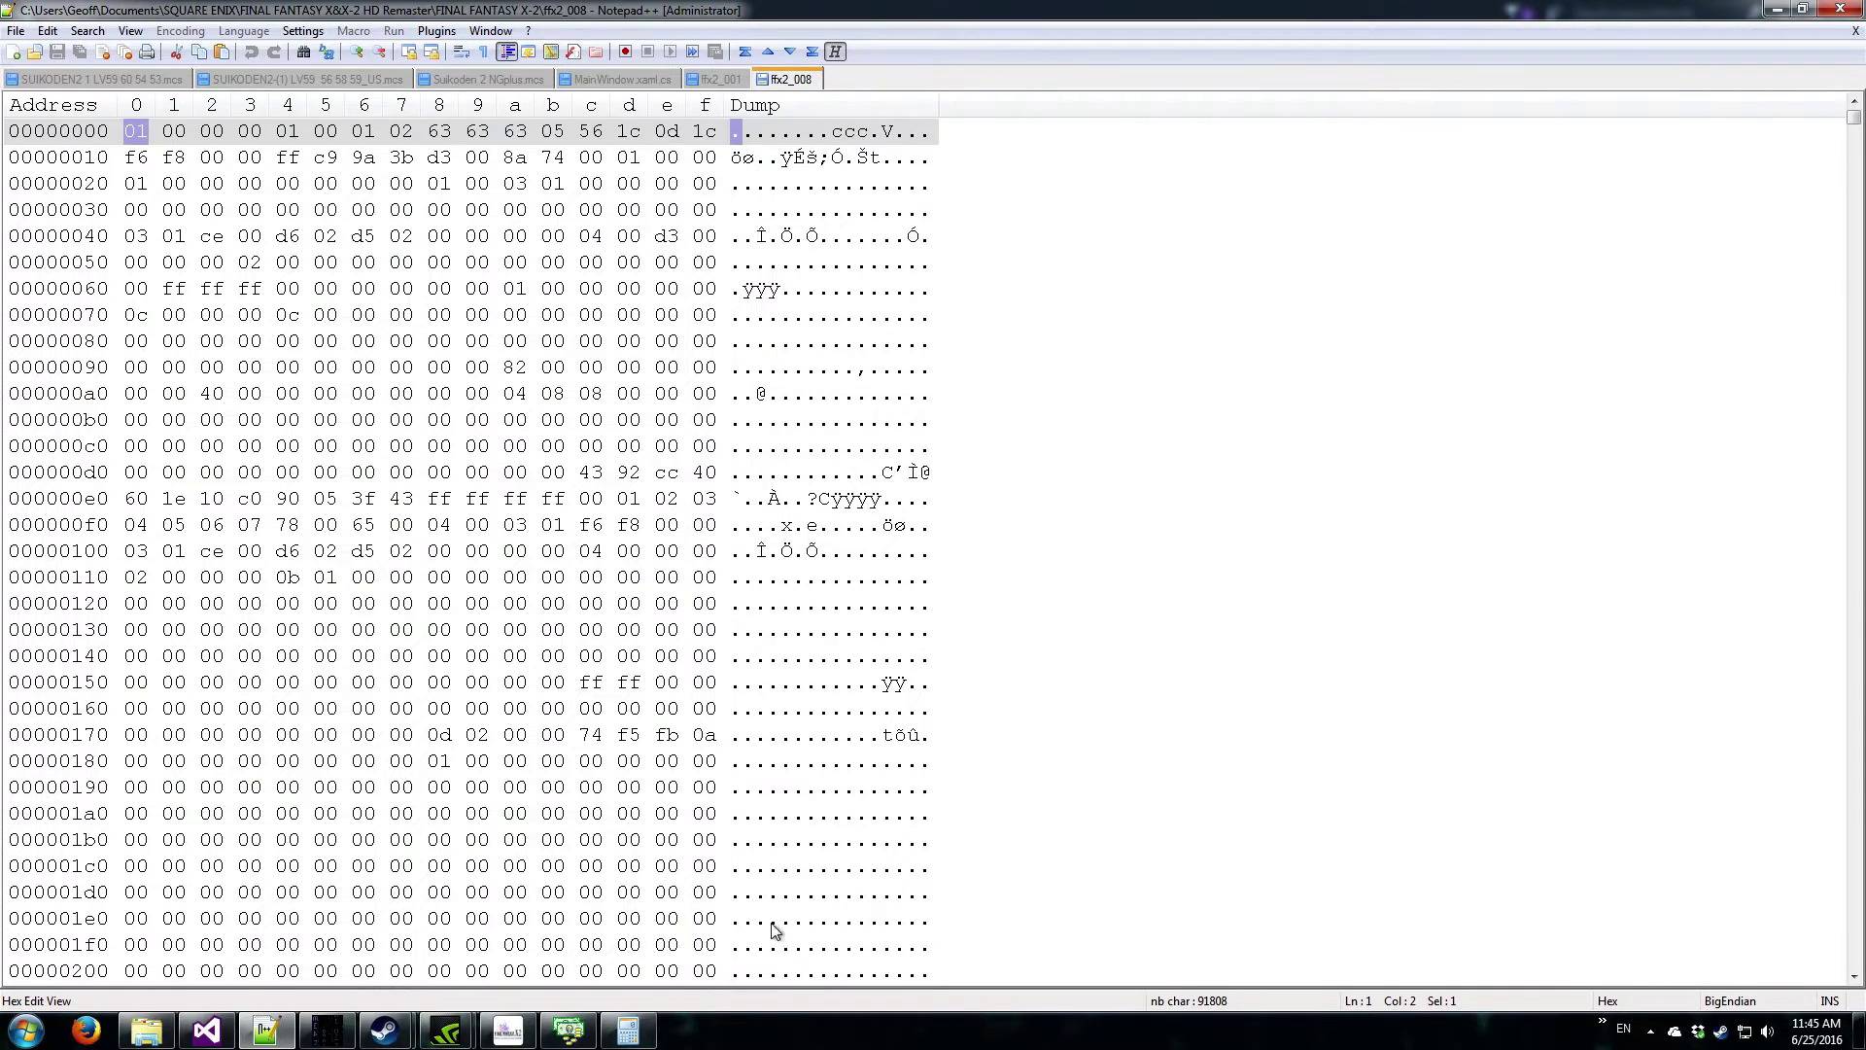
pyautogui.click(622, 1028)
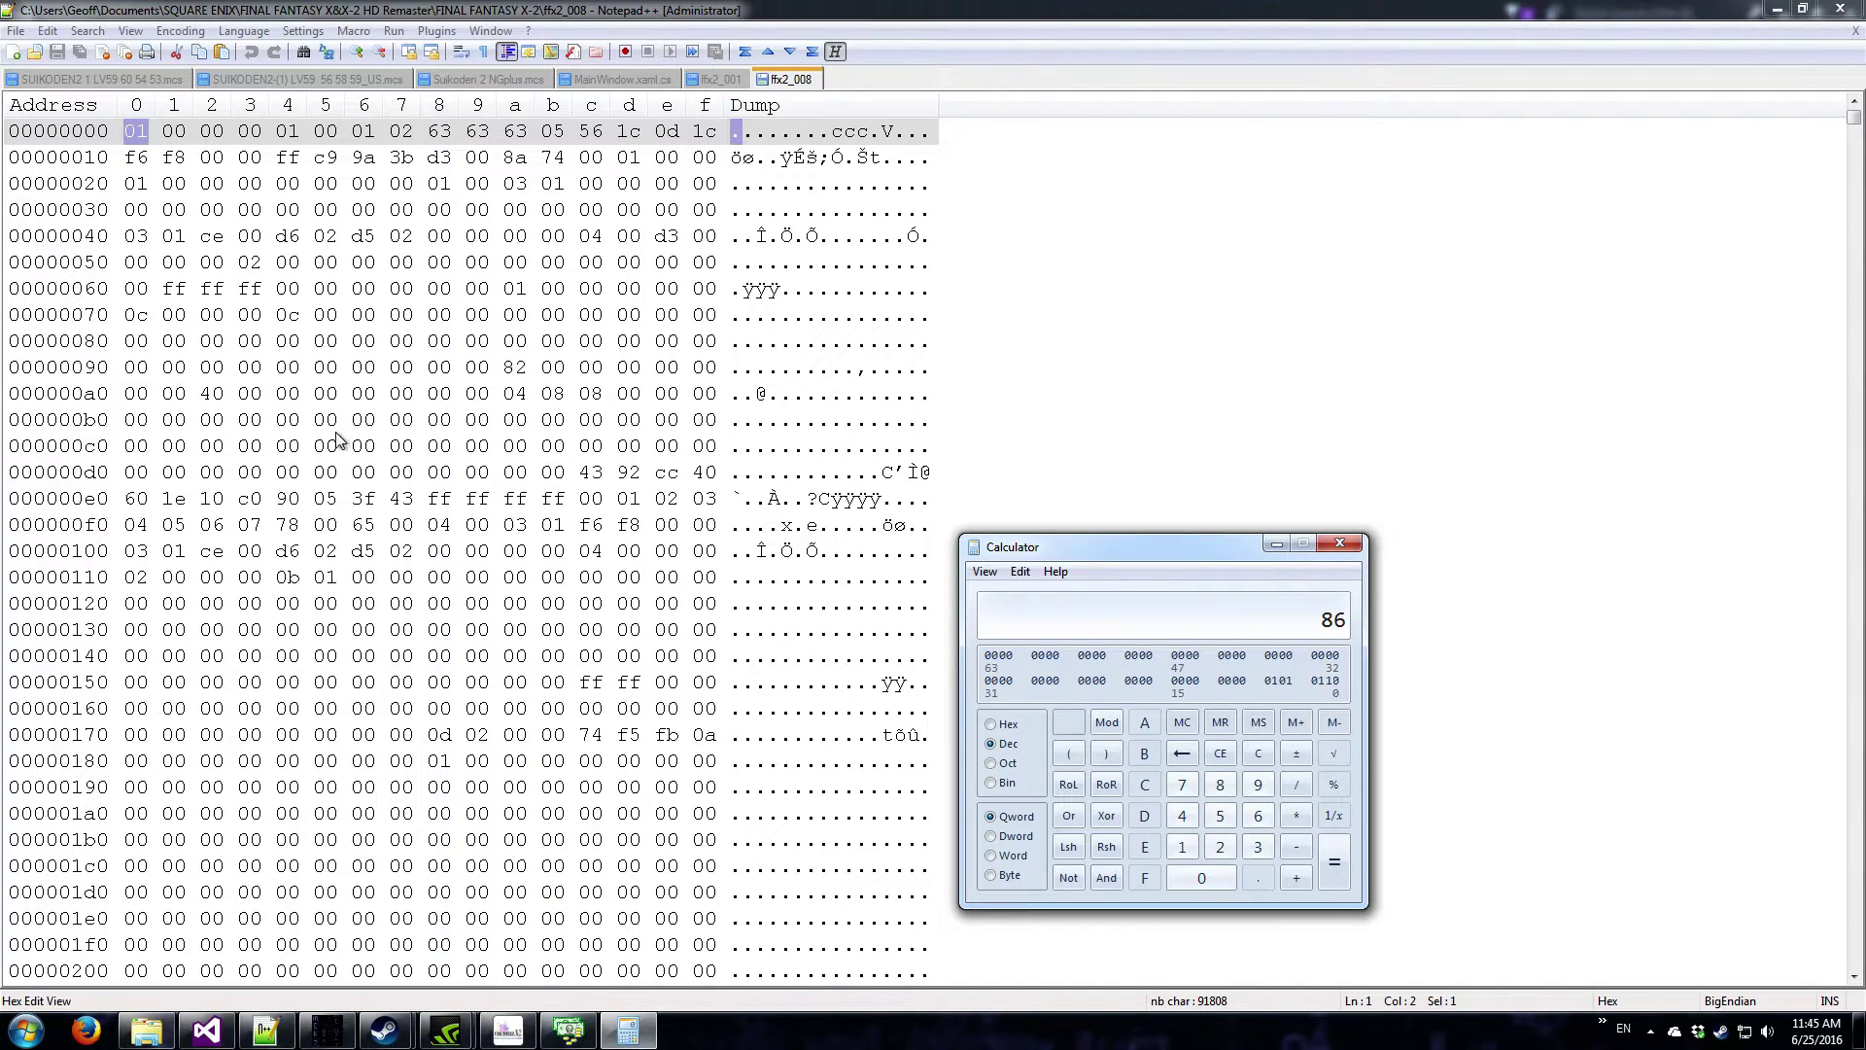
# - Check the slot 8 entry in Final Fantasy X-2's save list, and select the four bytes at offset 10 in the ffx2_008 dump
pyautogui.click(510, 1033)
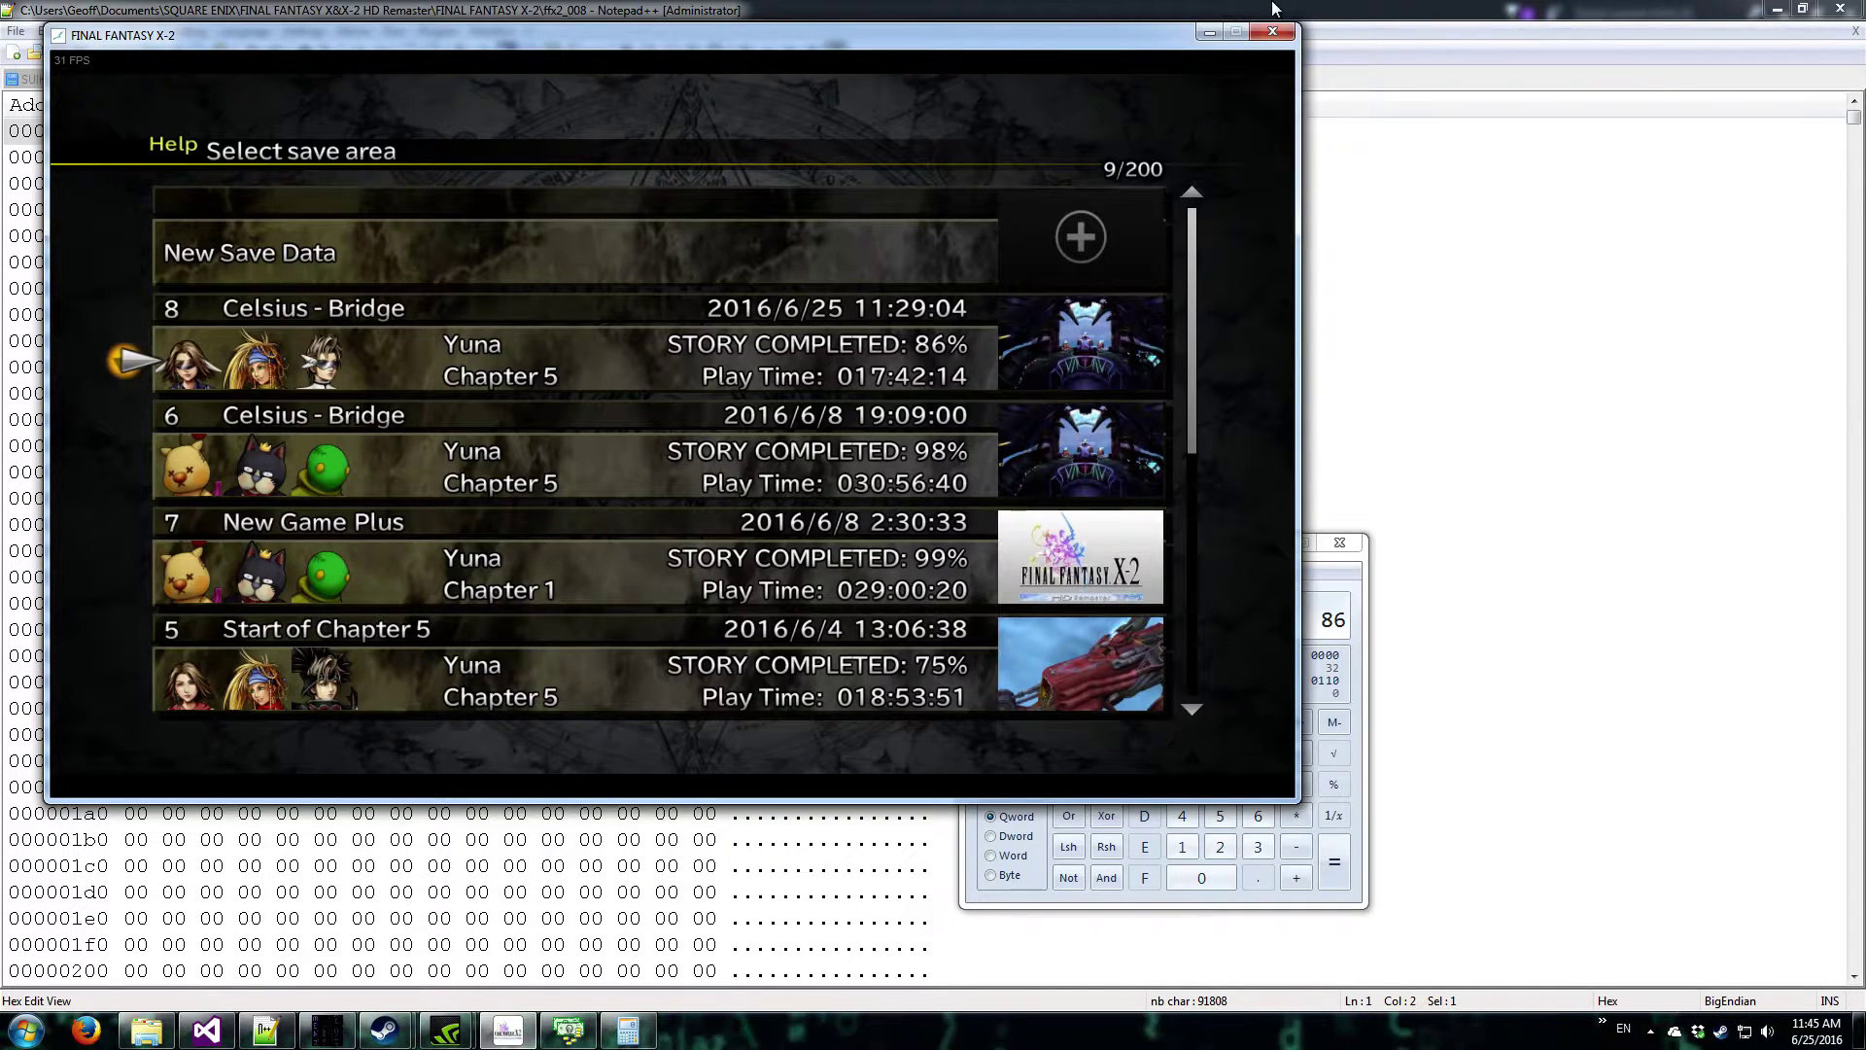
pyautogui.hotkey('alt', 'Tab')
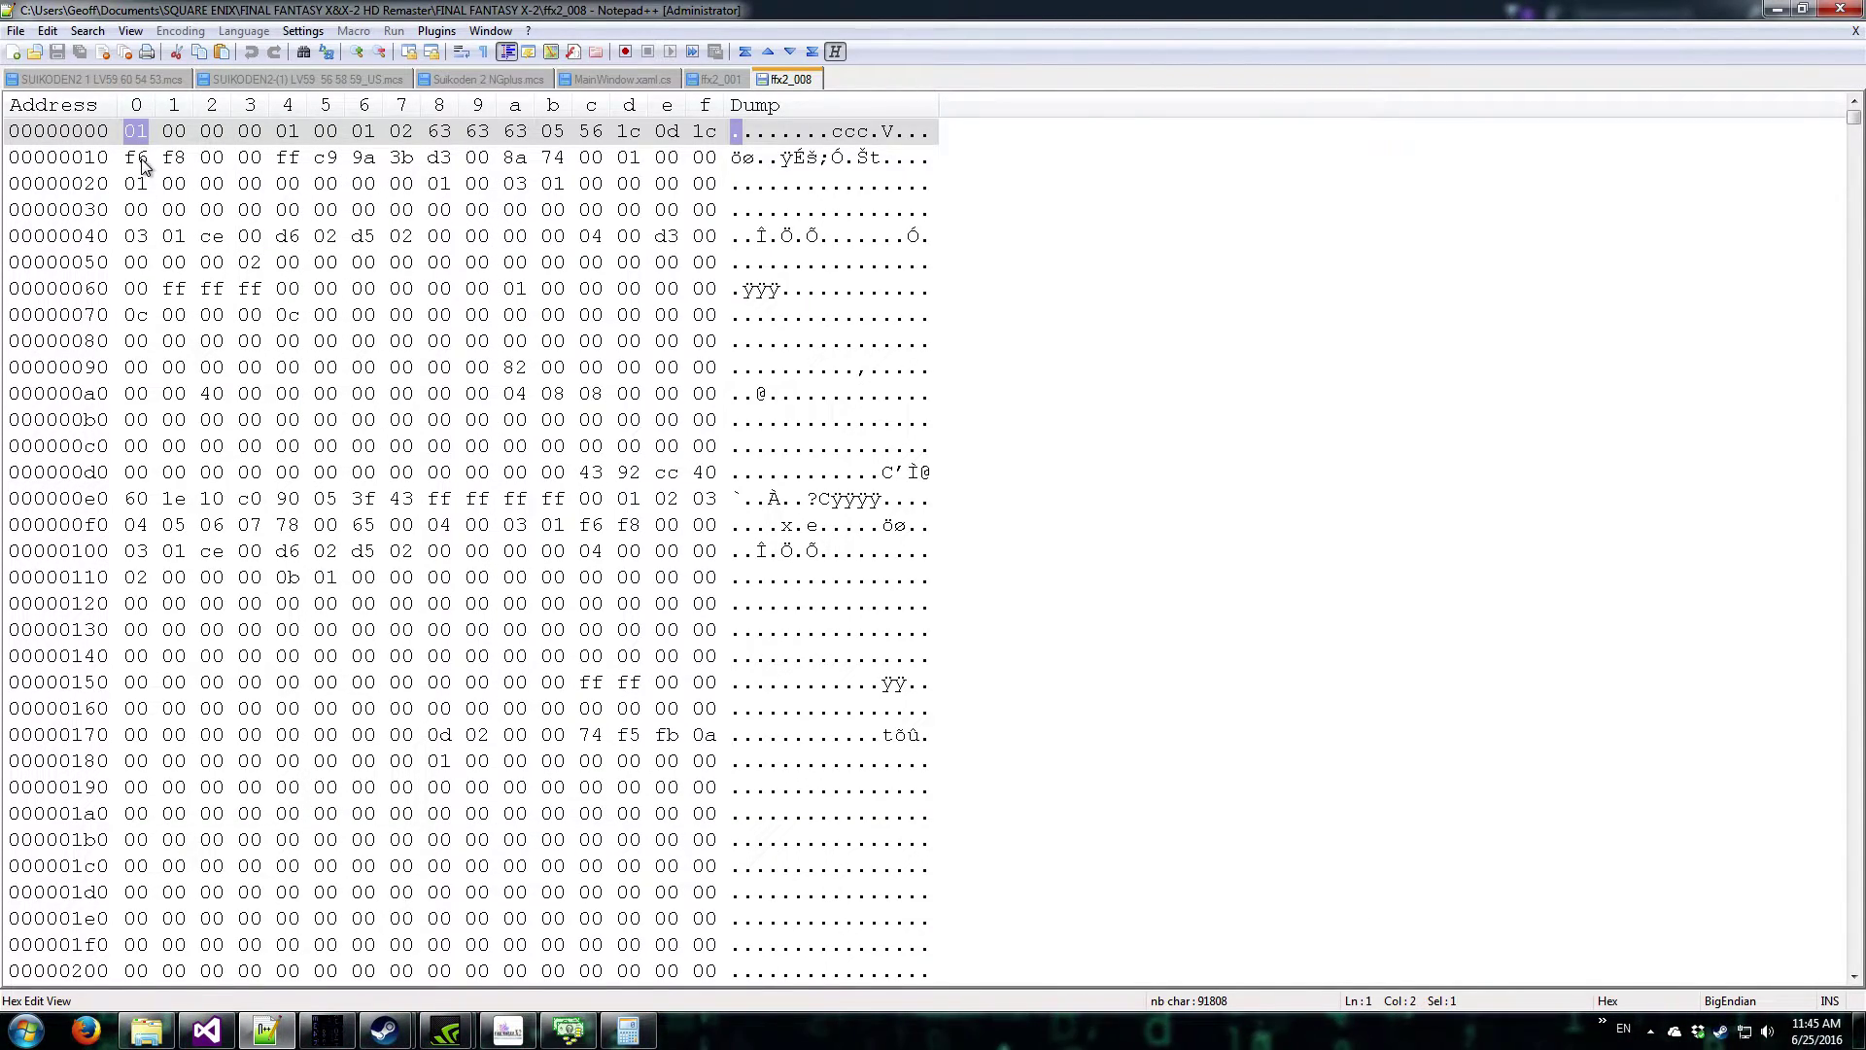
pyautogui.moveTo(141, 163); pyautogui.dragTo(287, 175)
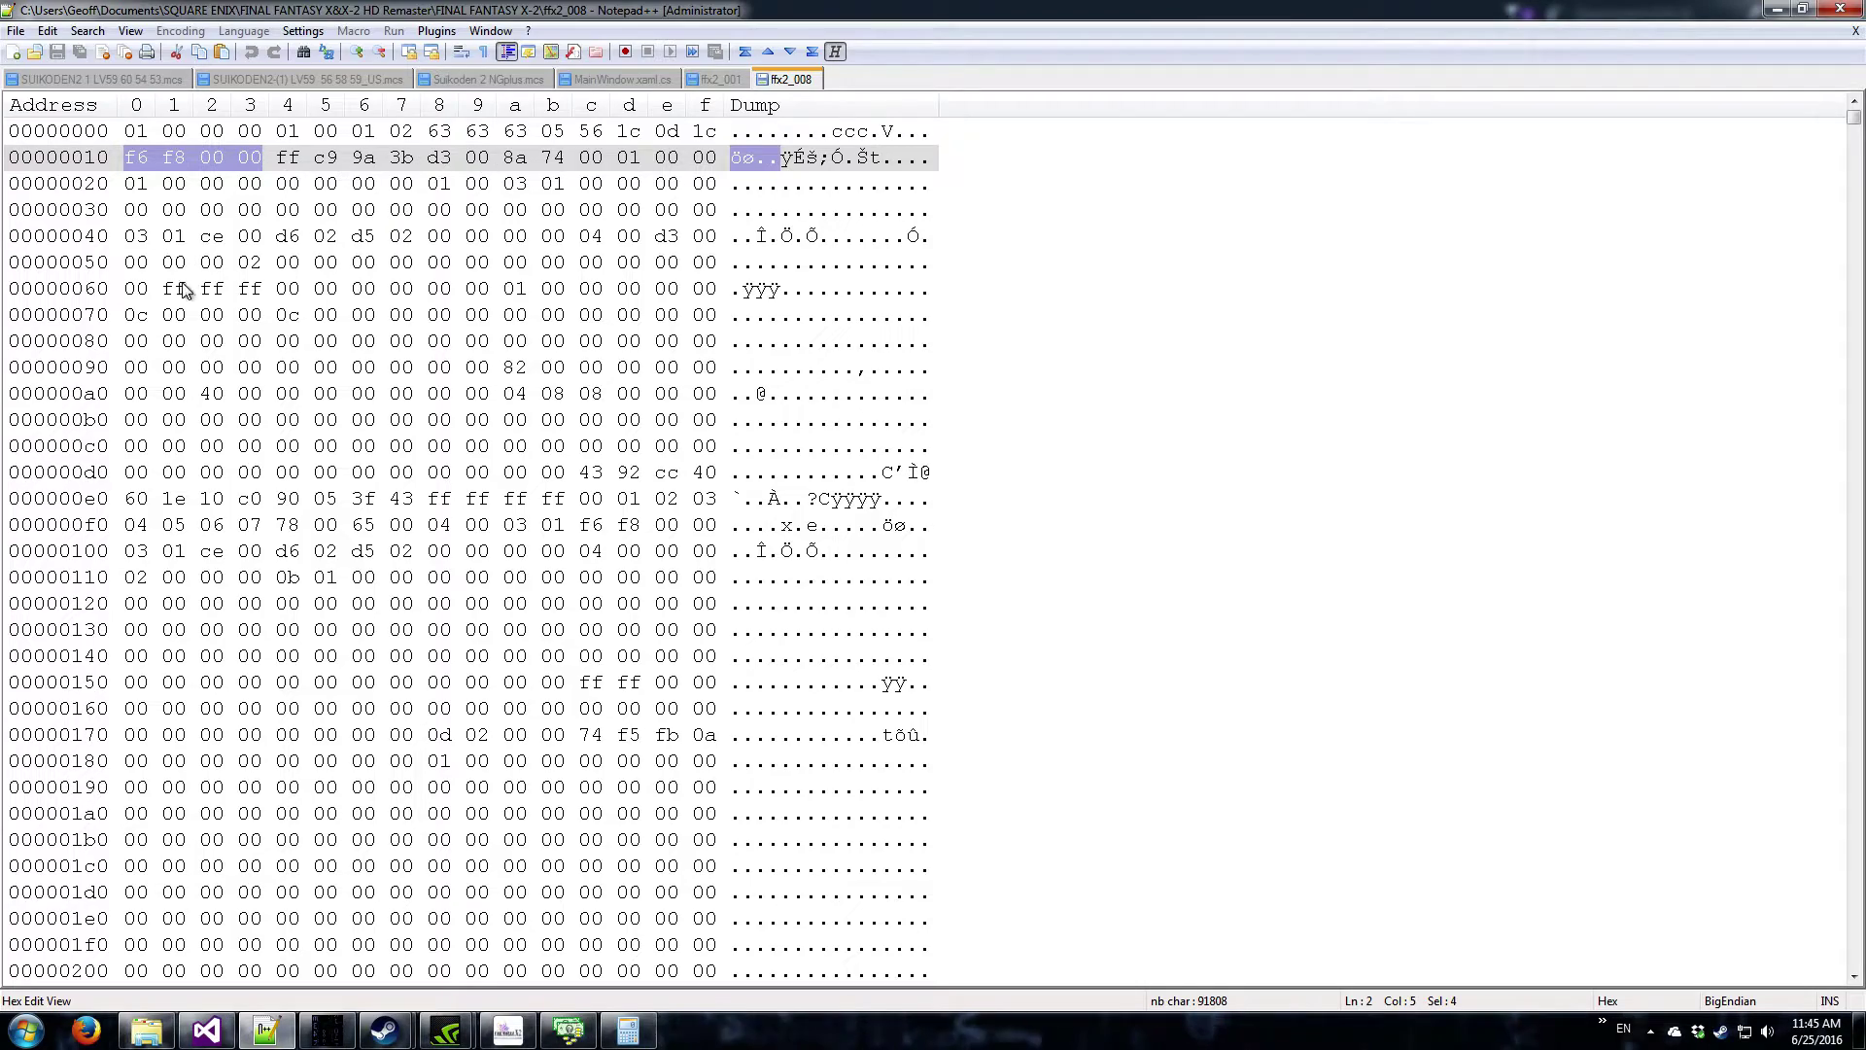
pyautogui.click(1776, 9)
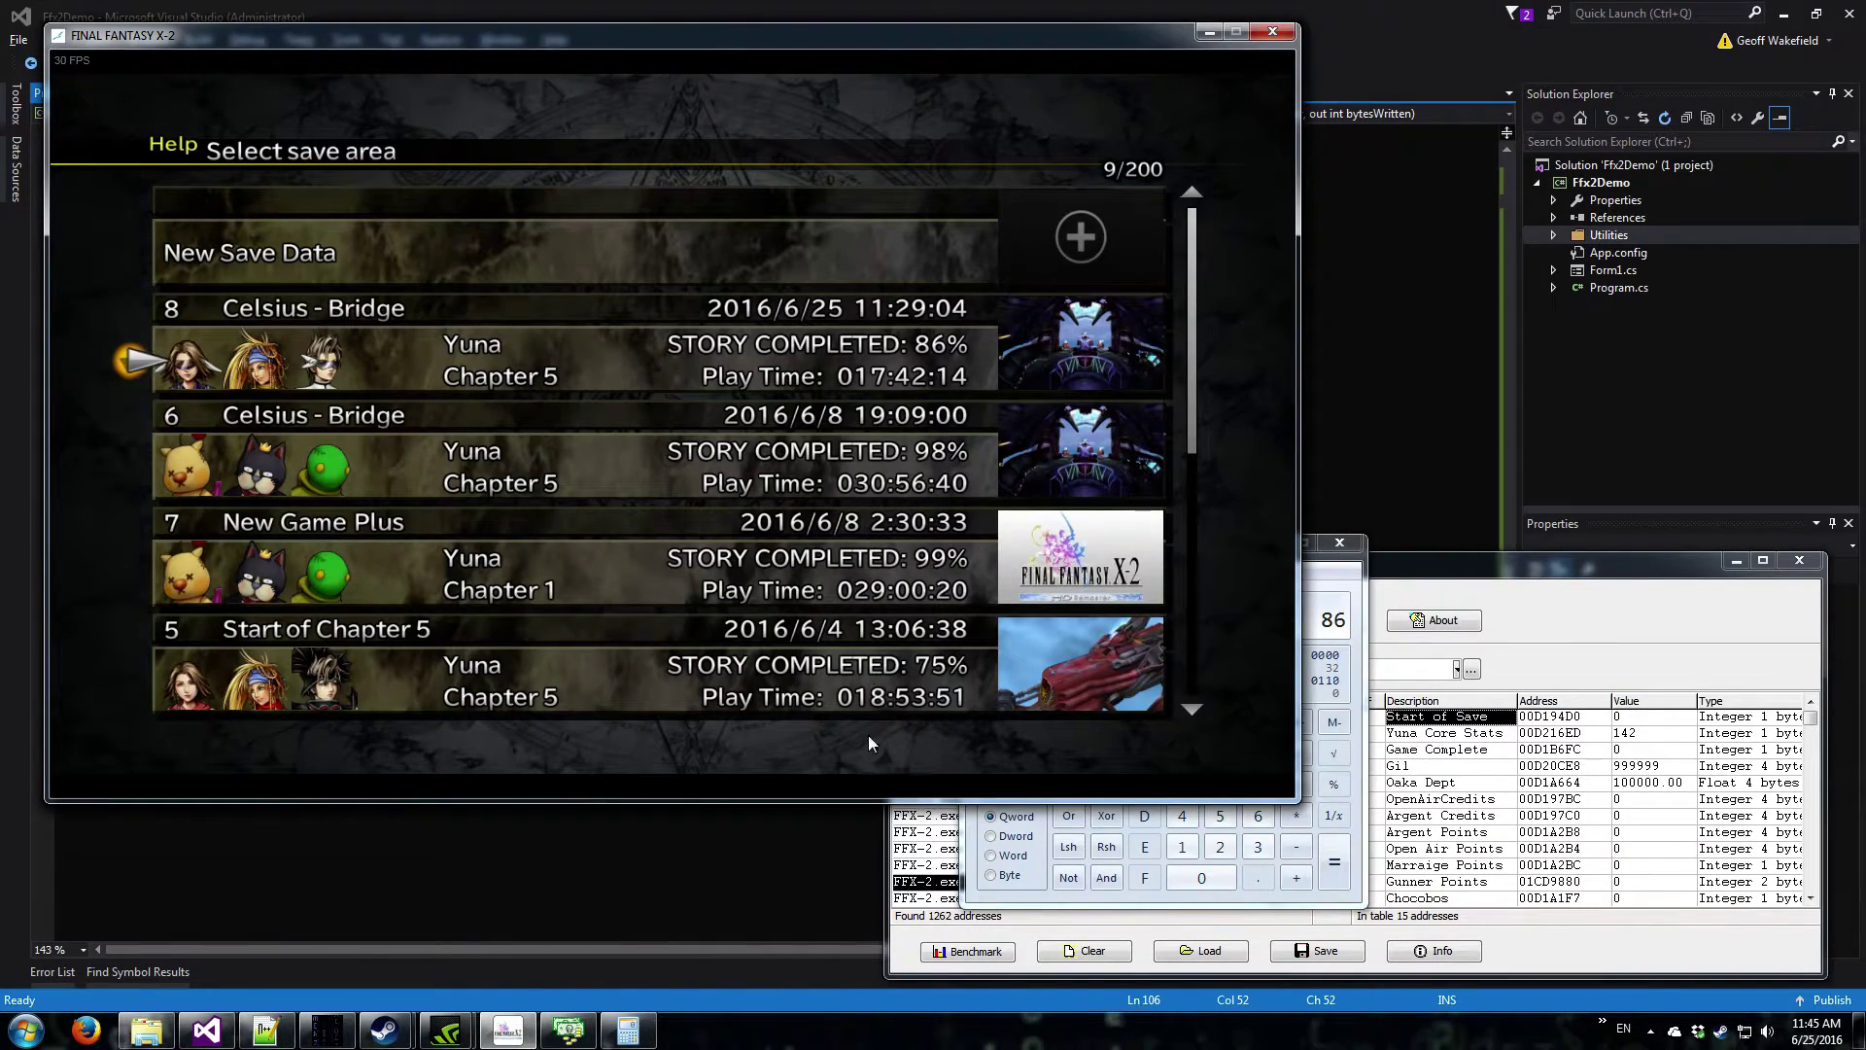
pyautogui.click(283, 1040)
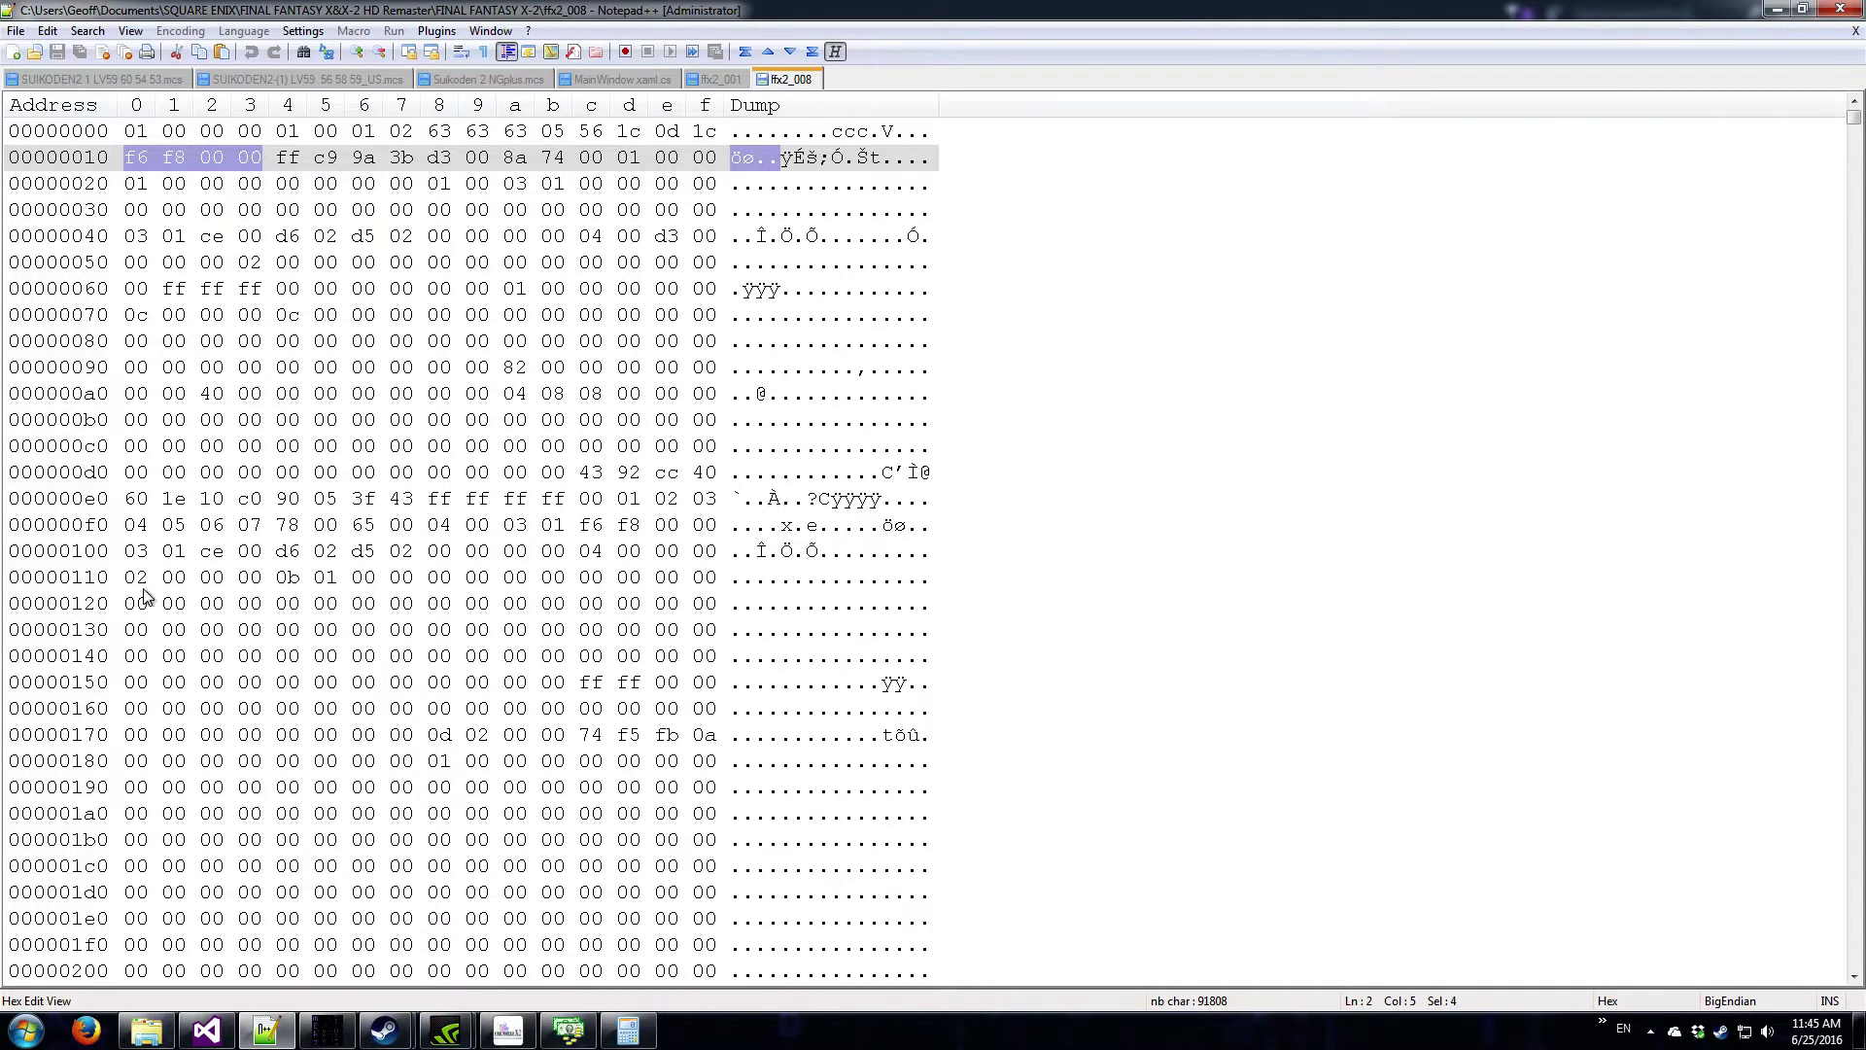
# - Select the ffx2_008 bytes from offset 112 through row 1d0, and replace that selection with all bytes from offset 0 through row 1f0
pyautogui.moveTo(204, 578); pyautogui.dragTo(735, 928)
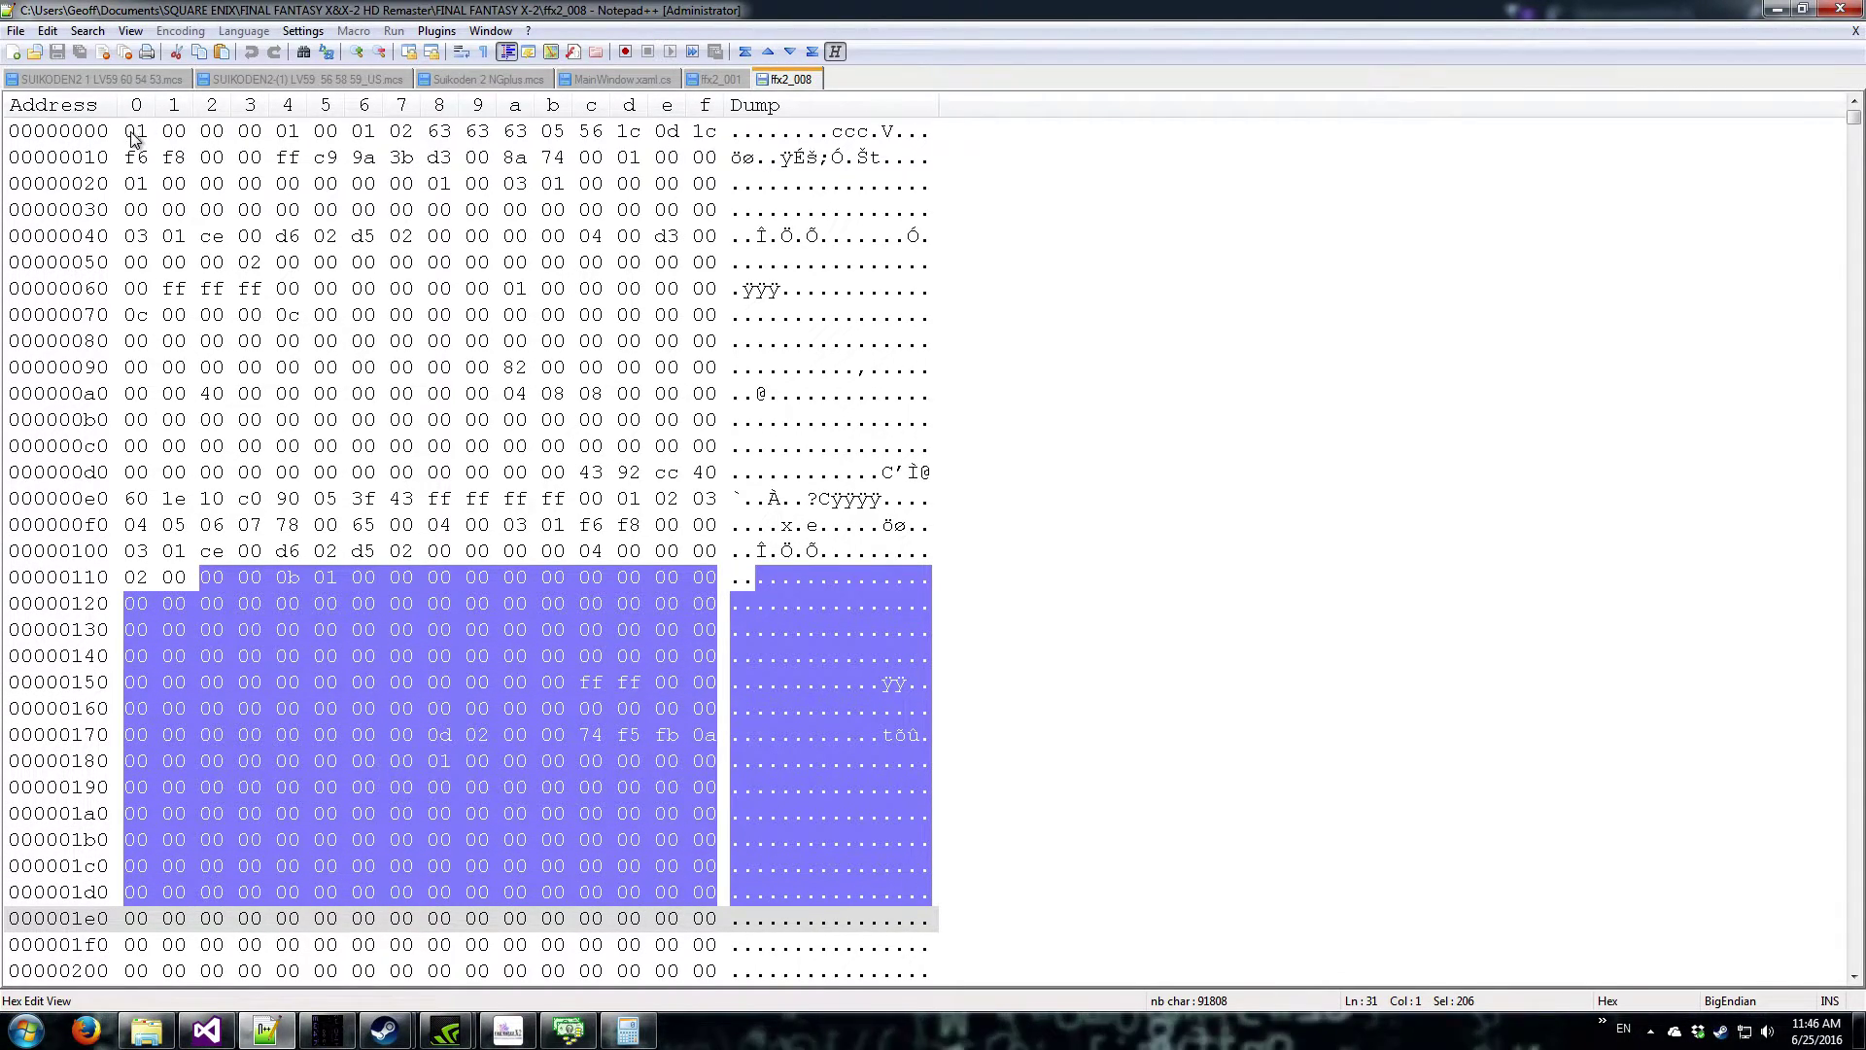
pyautogui.moveTo(137, 130); pyautogui.dragTo(723, 958)
pyautogui.scroll(-7, 980, 331)
pyautogui.scroll(7, 980, 331)
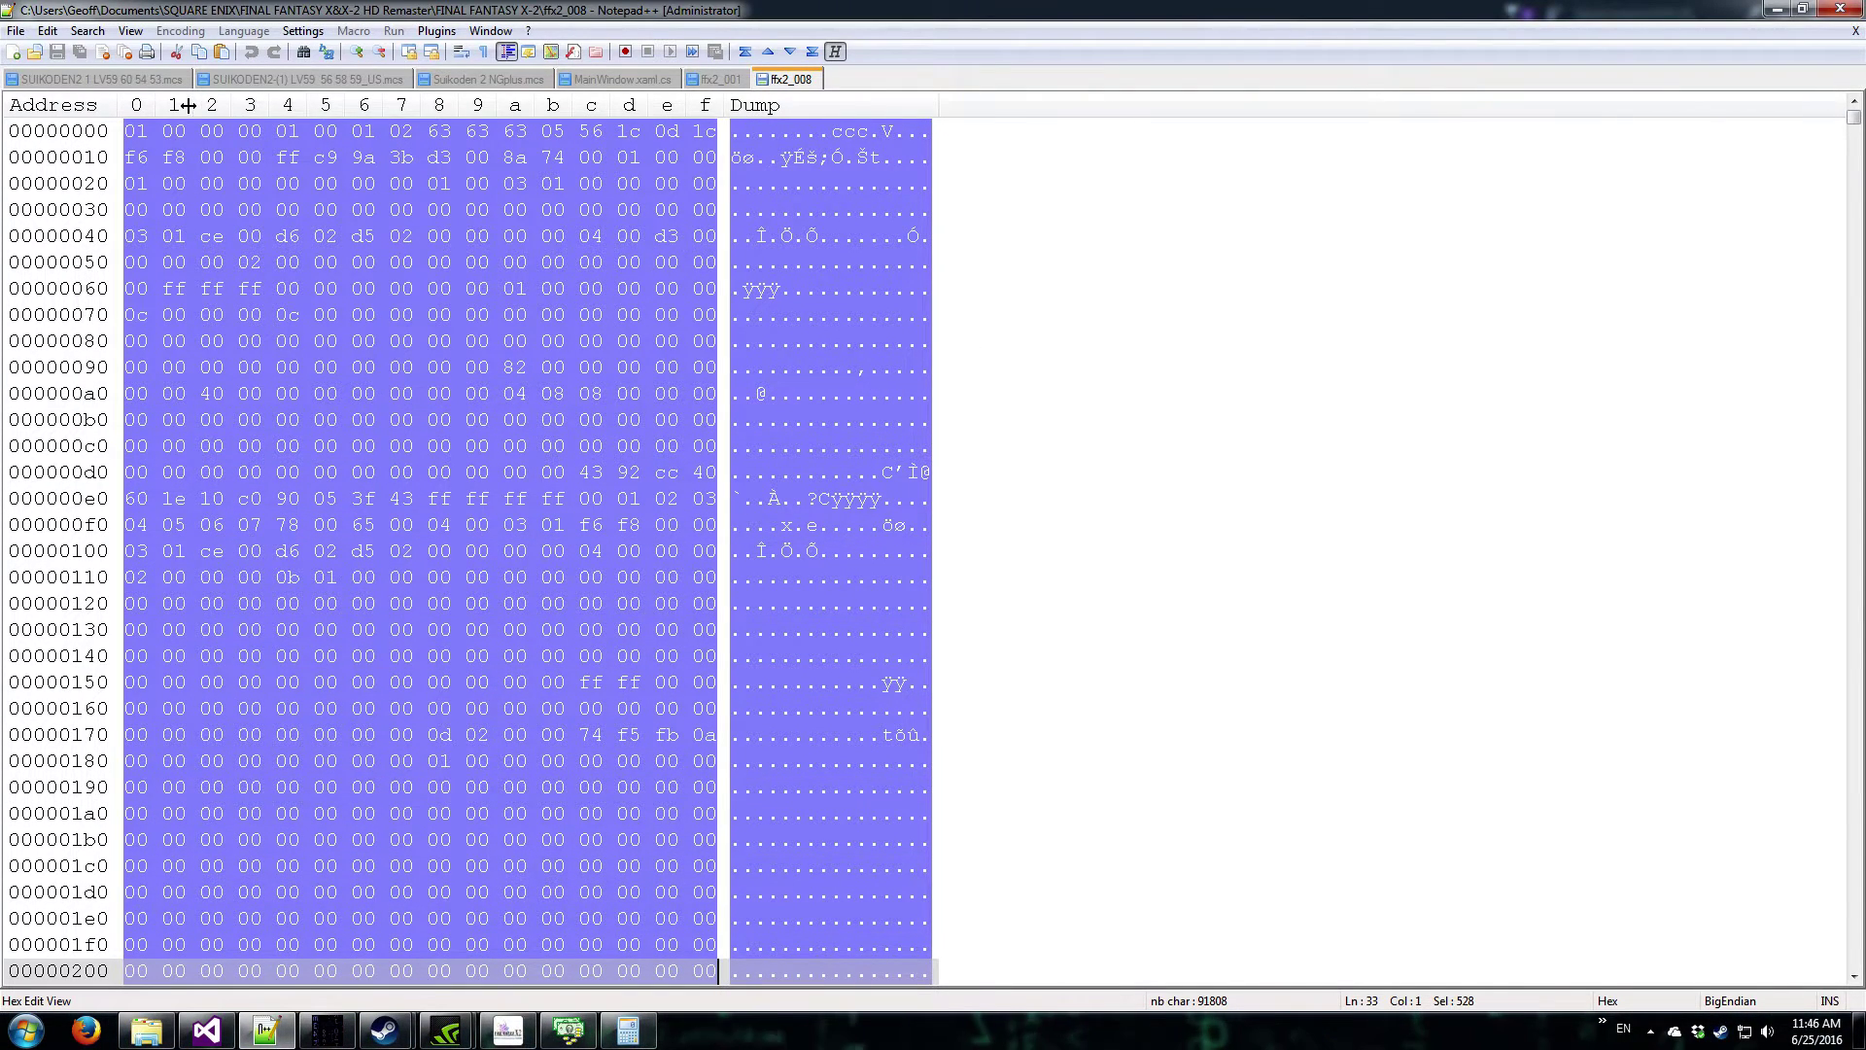
pyautogui.click(128, 136)
pyautogui.moveTo(128, 137); pyautogui.dragTo(709, 949)
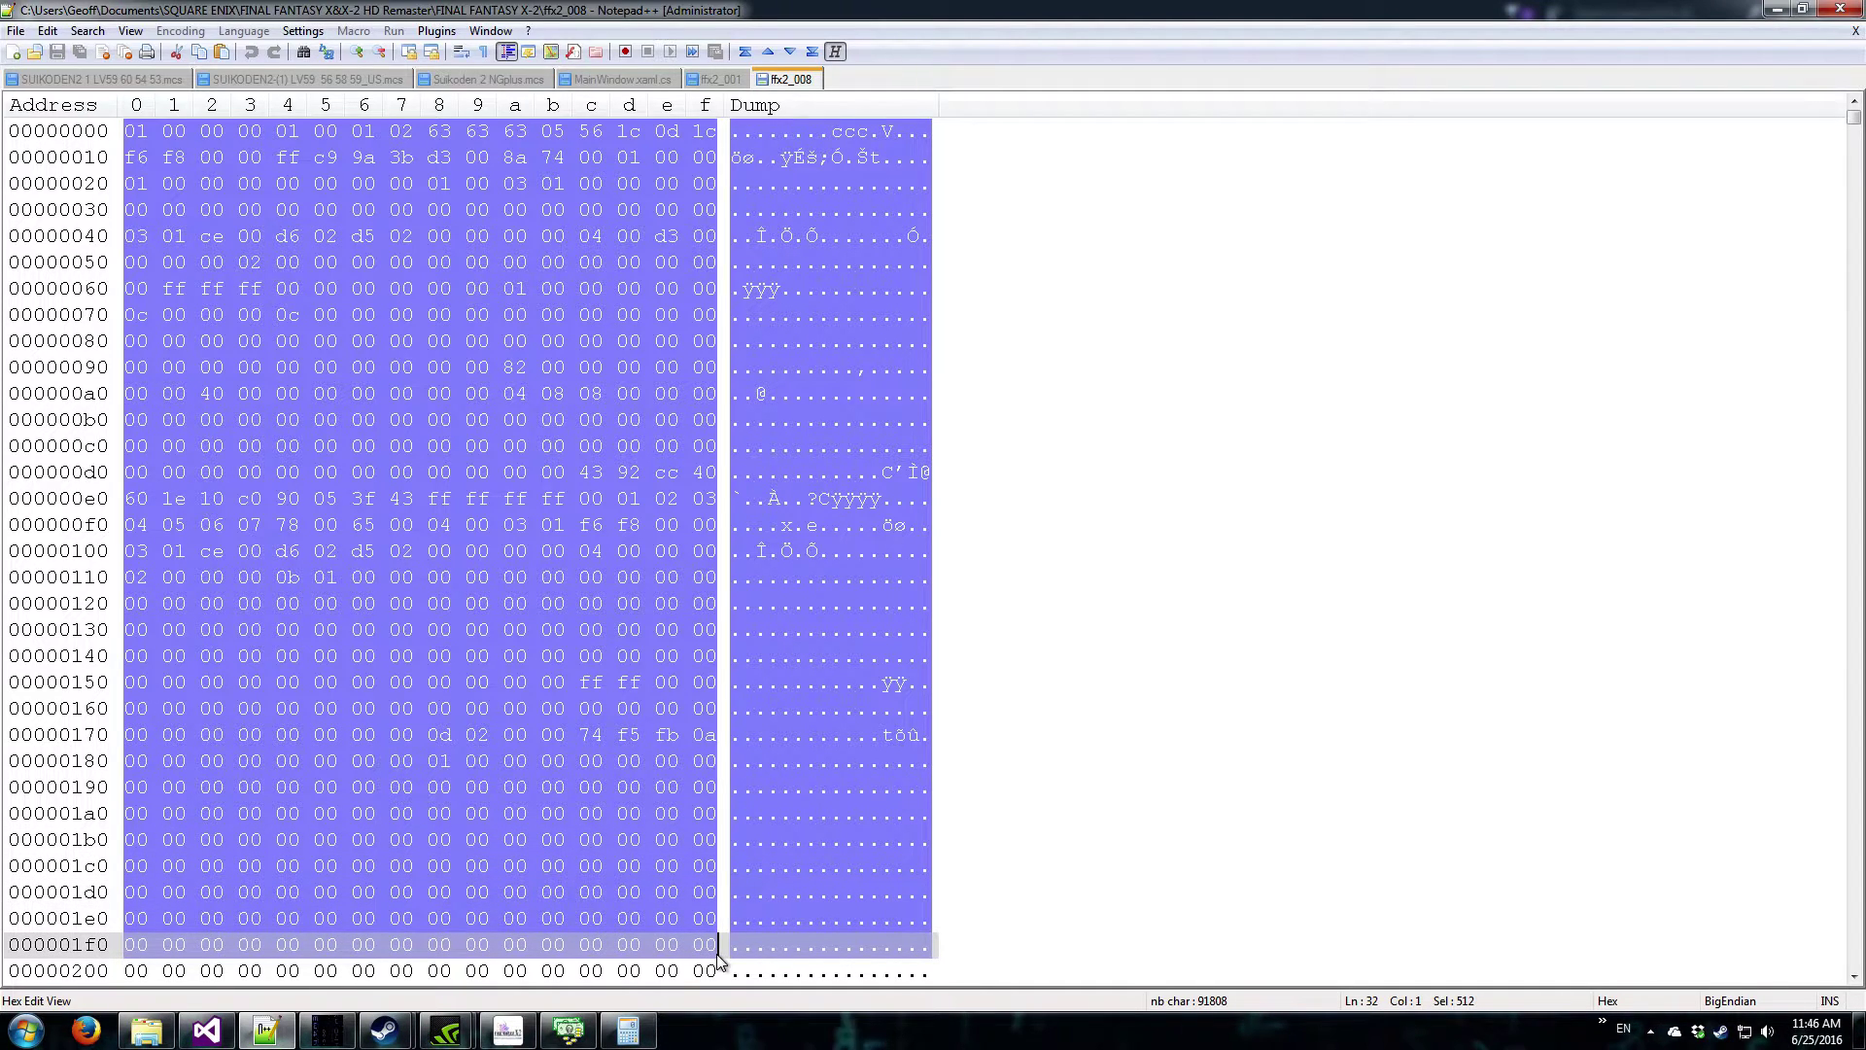
# - Review the save list in Final Fantasy X-2, and return to Notepad++ to mark the first row of bytes in the ffx2_008 dump
pyautogui.click(518, 1042)
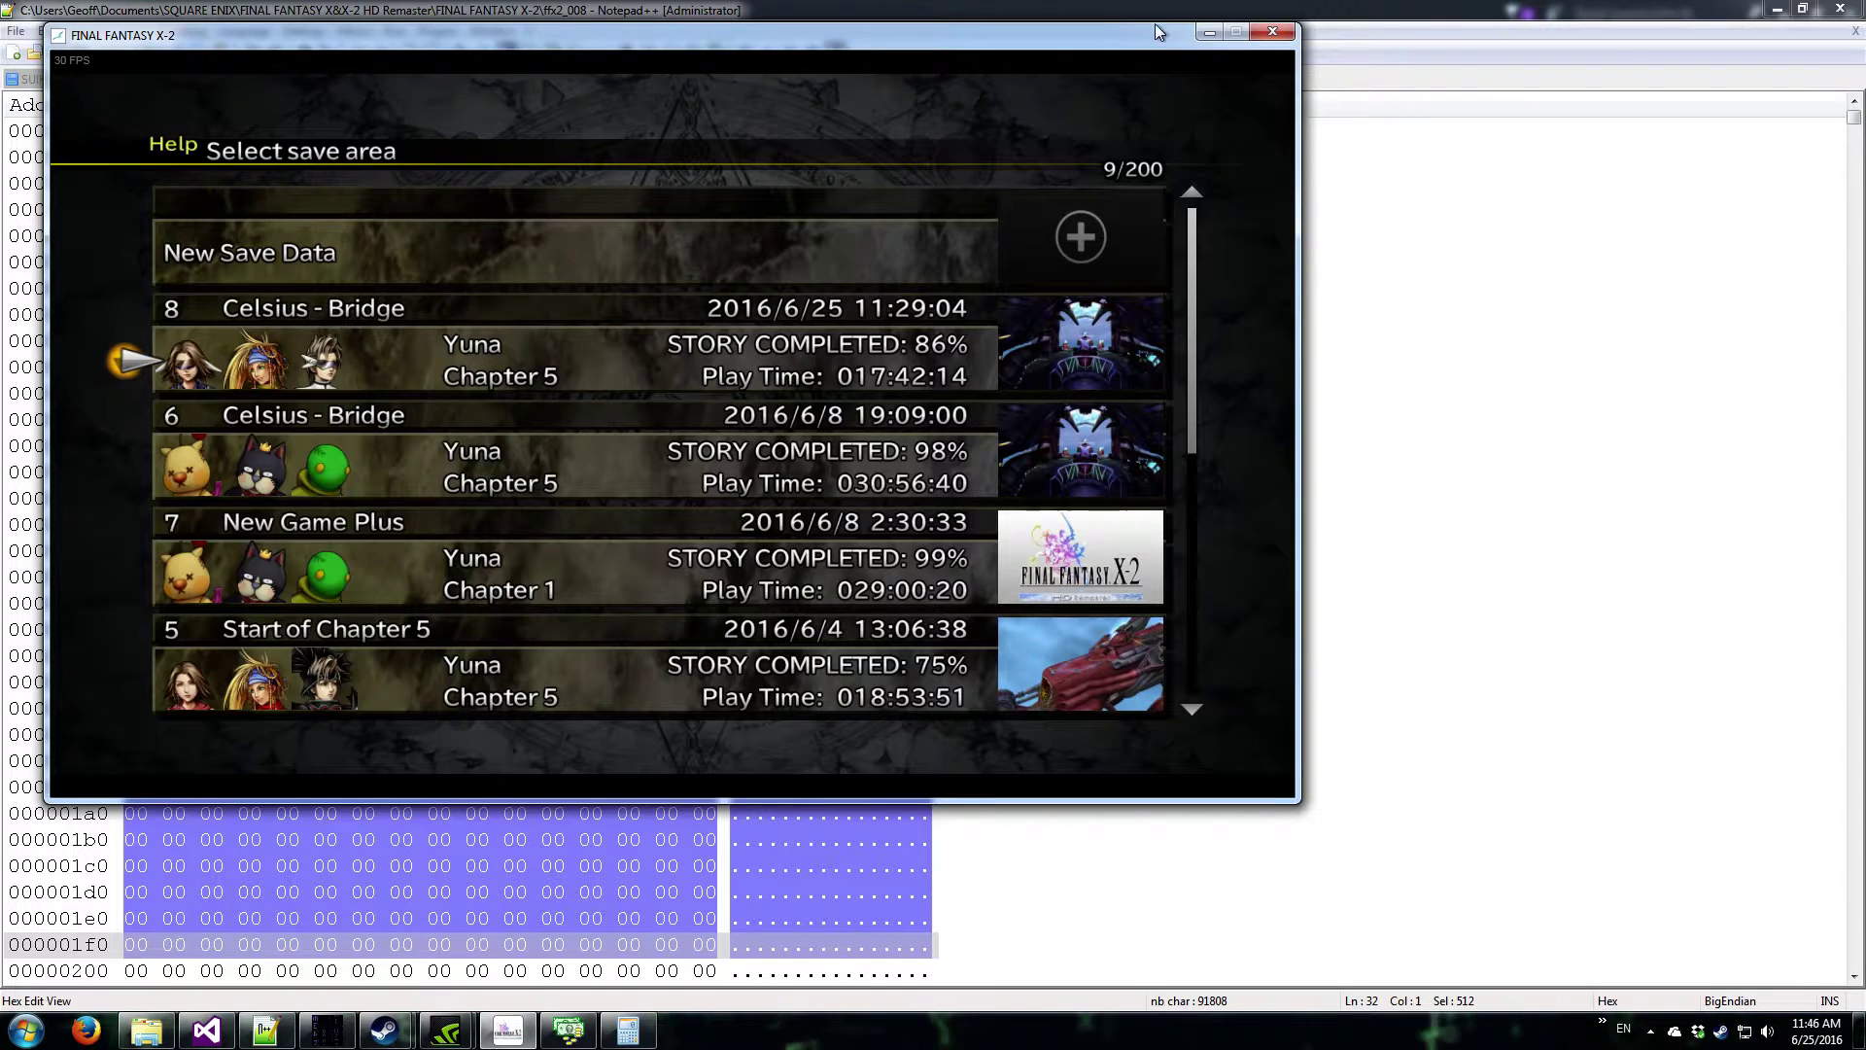
pyautogui.click(1209, 32)
pyautogui.click(476, 289)
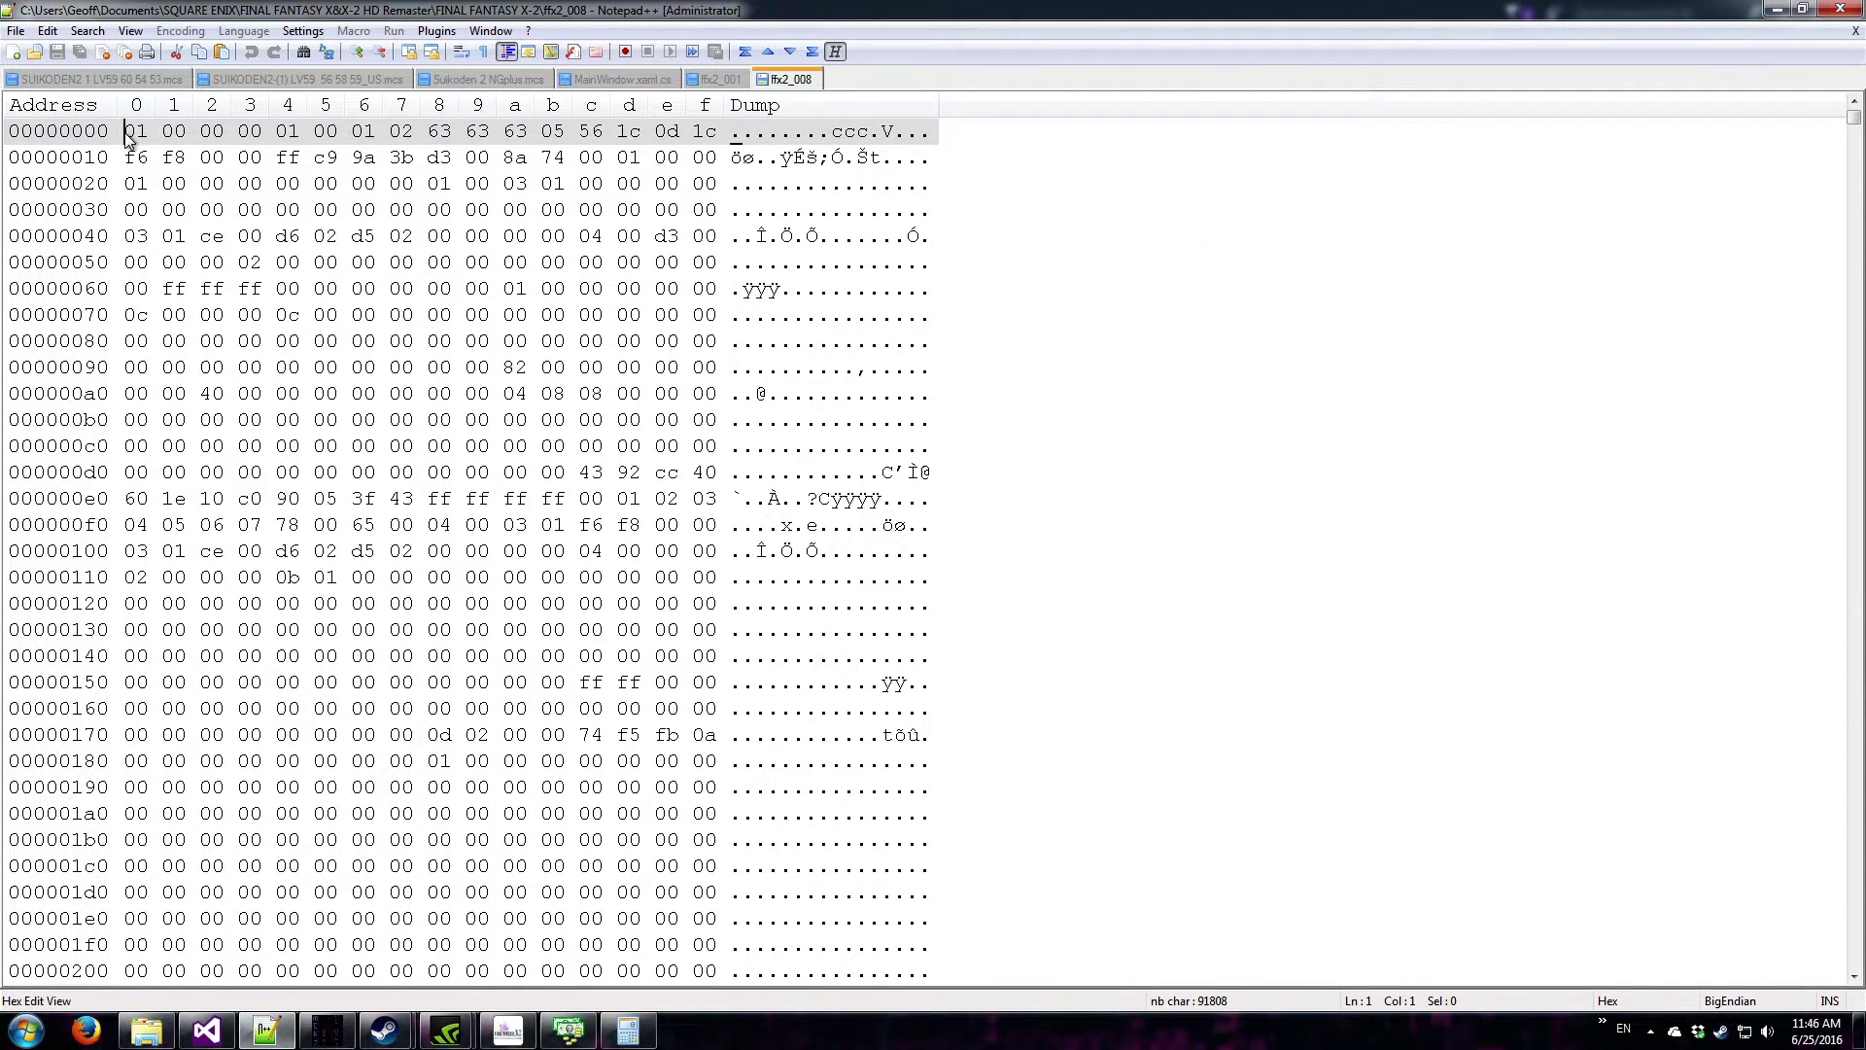
pyautogui.moveTo(133, 131); pyautogui.dragTo(598, 158)
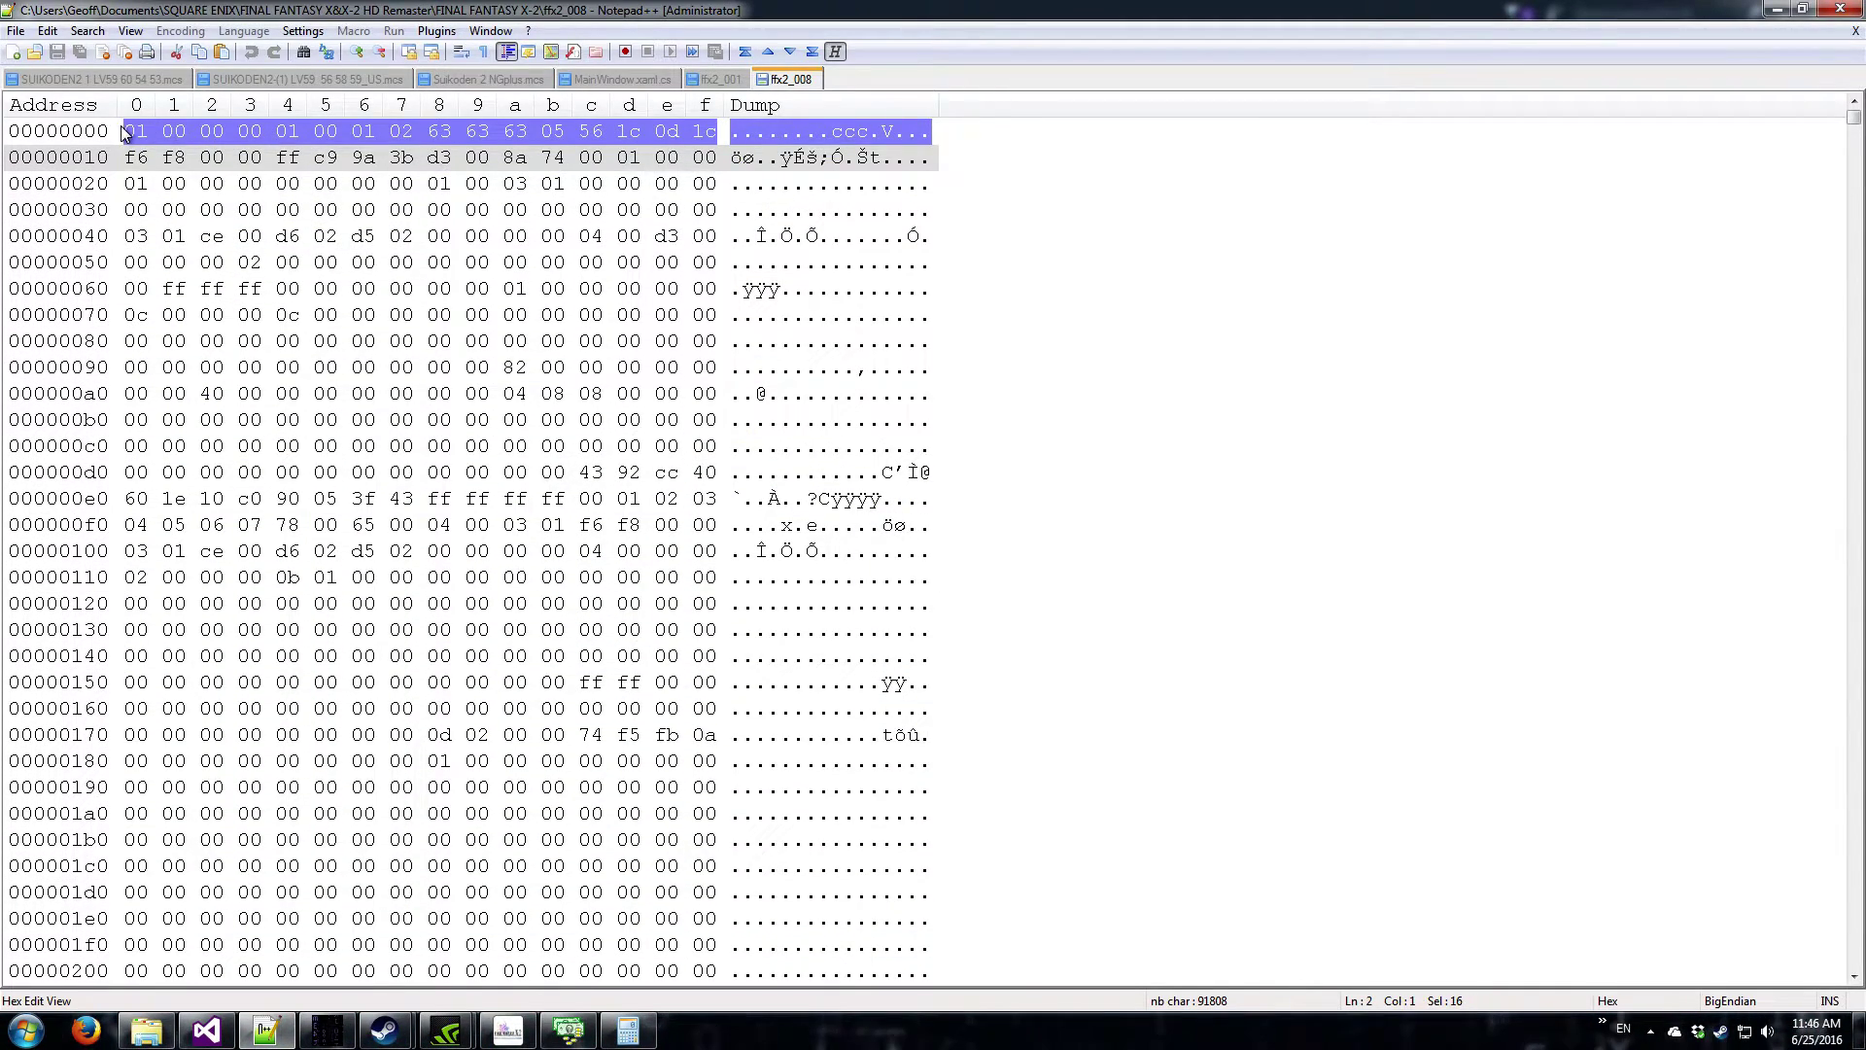
pyautogui.moveTo(123, 134); pyautogui.dragTo(125, 131)
# - Switch to ArtMoney and move the Start of Save entry's Edit Address dialog clear of the game window
pyautogui.click(508, 1031)
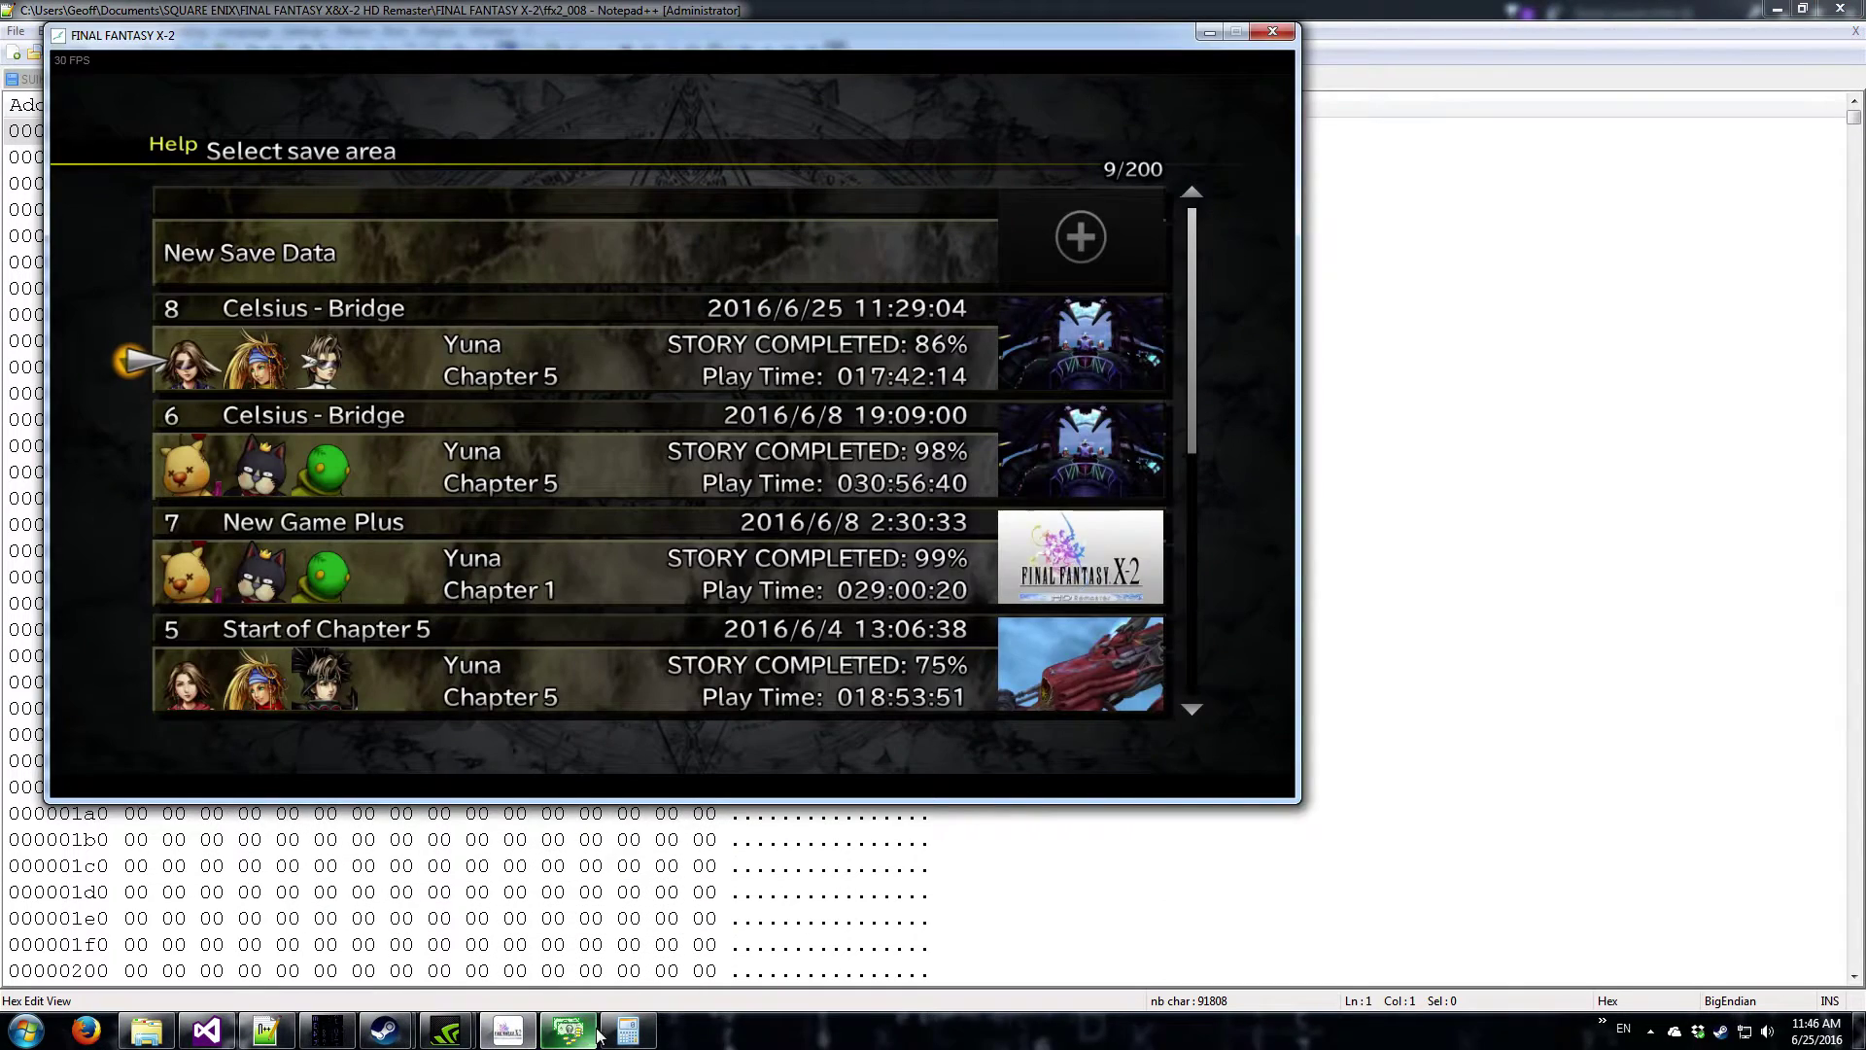
pyautogui.click(568, 1031)
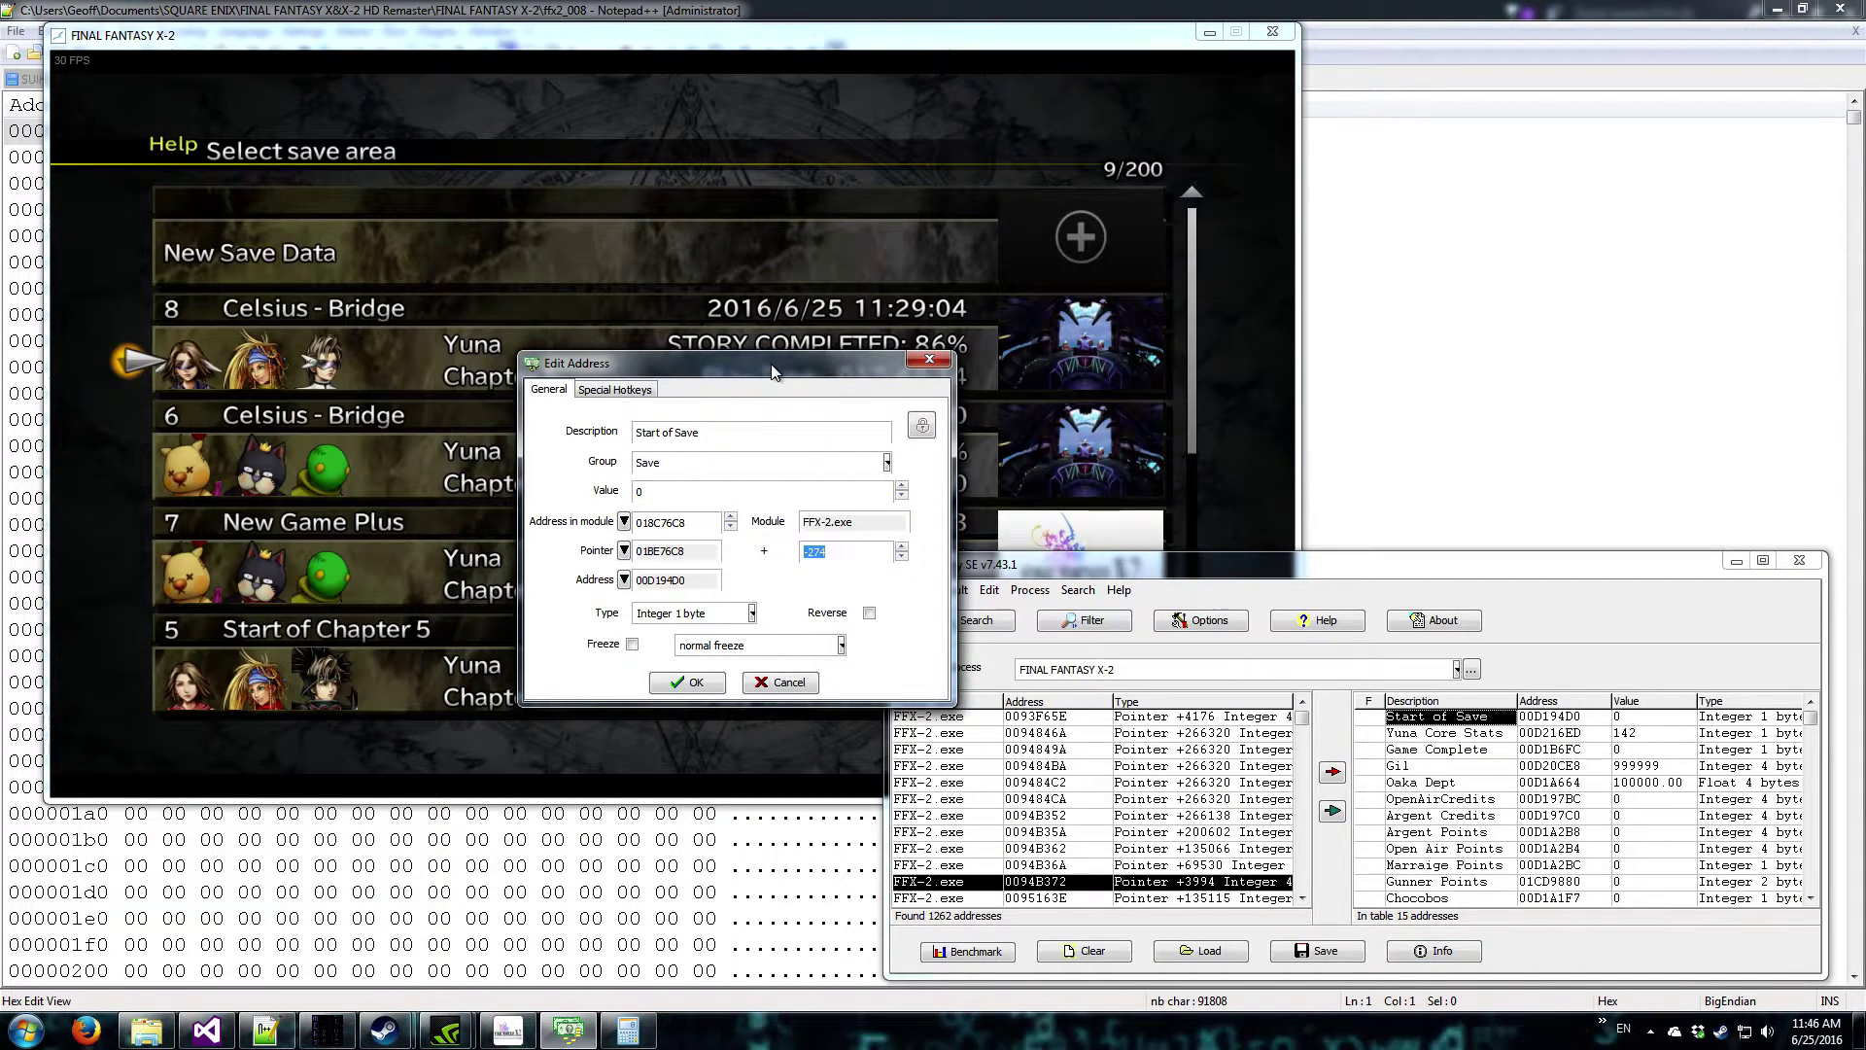
pyautogui.moveTo(772, 364); pyautogui.dragTo(1629, 527)
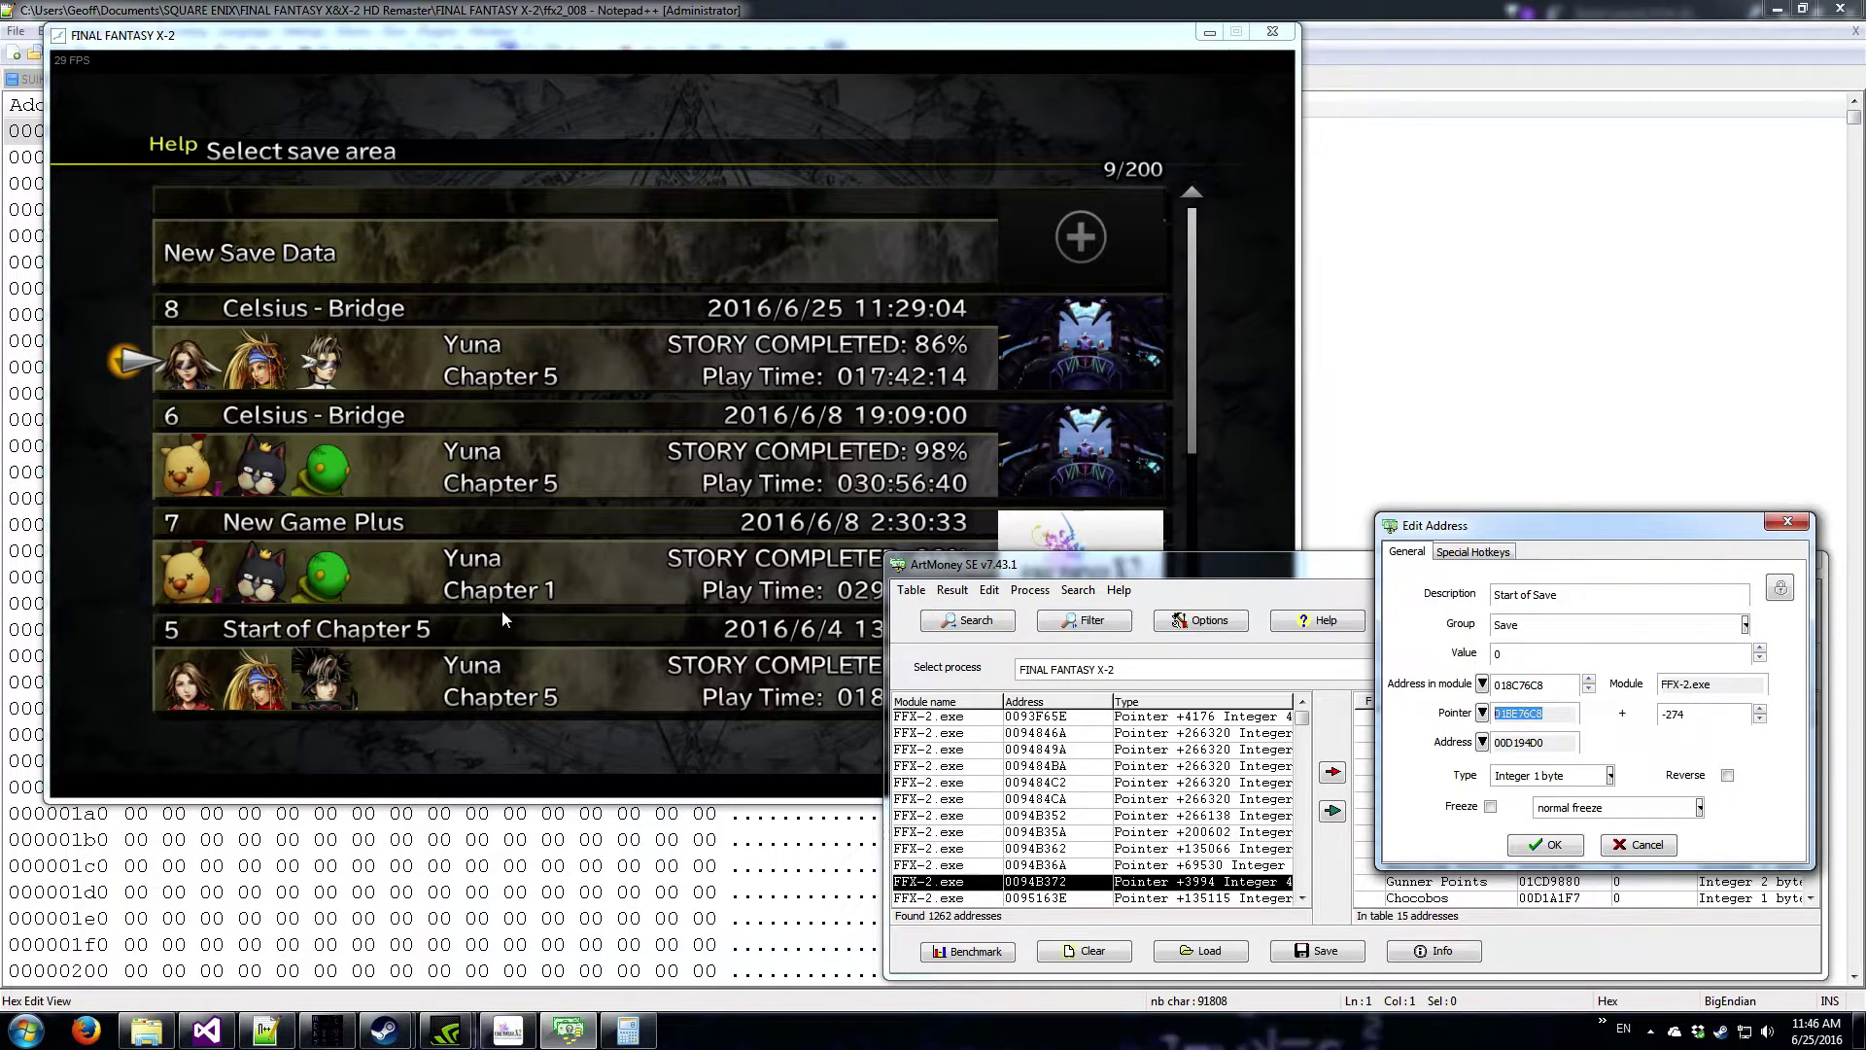
# - Leave the save list in Final Fantasy X-2, open the main menu, and move its selection to Accessories and back to Items
pyautogui.click(616, 700)
pyautogui.press('Return')
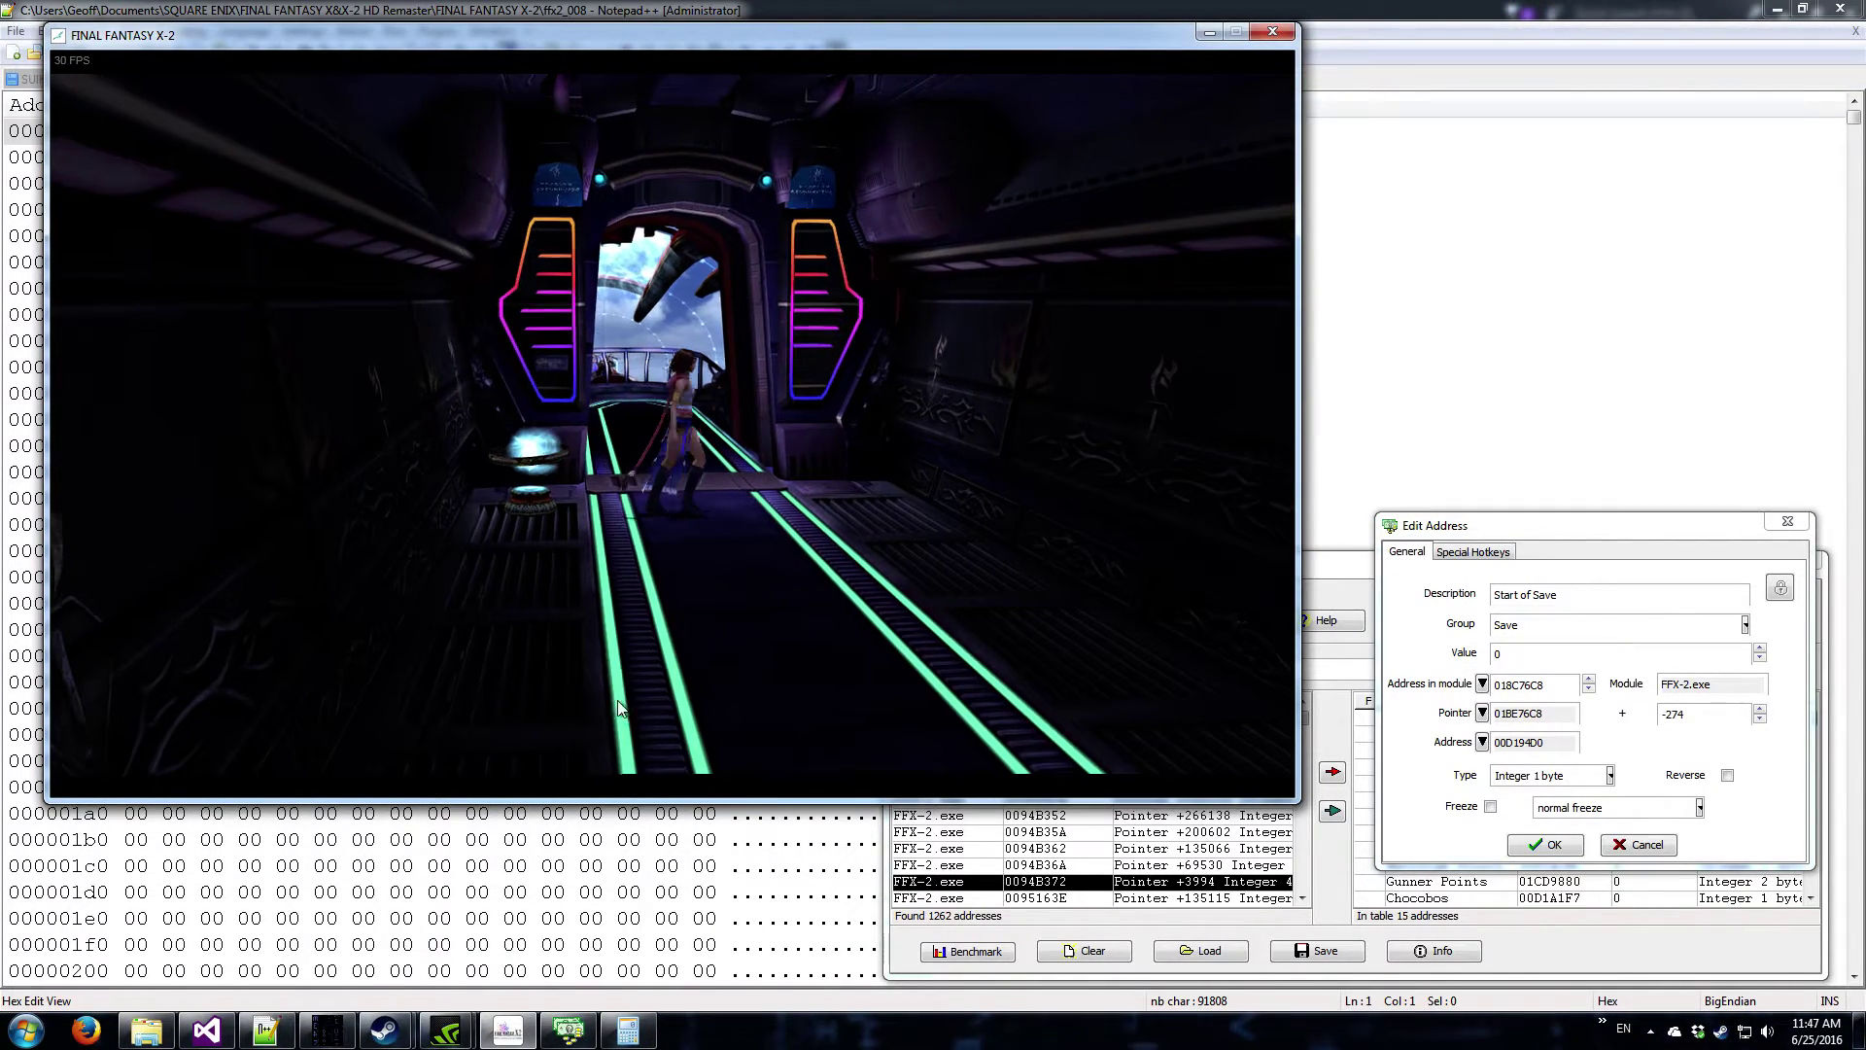
pyautogui.press('v')
pyautogui.press('Down')
pyautogui.press('Down')
pyautogui.press('Down')
pyautogui.press('Down')
pyautogui.press('Down')
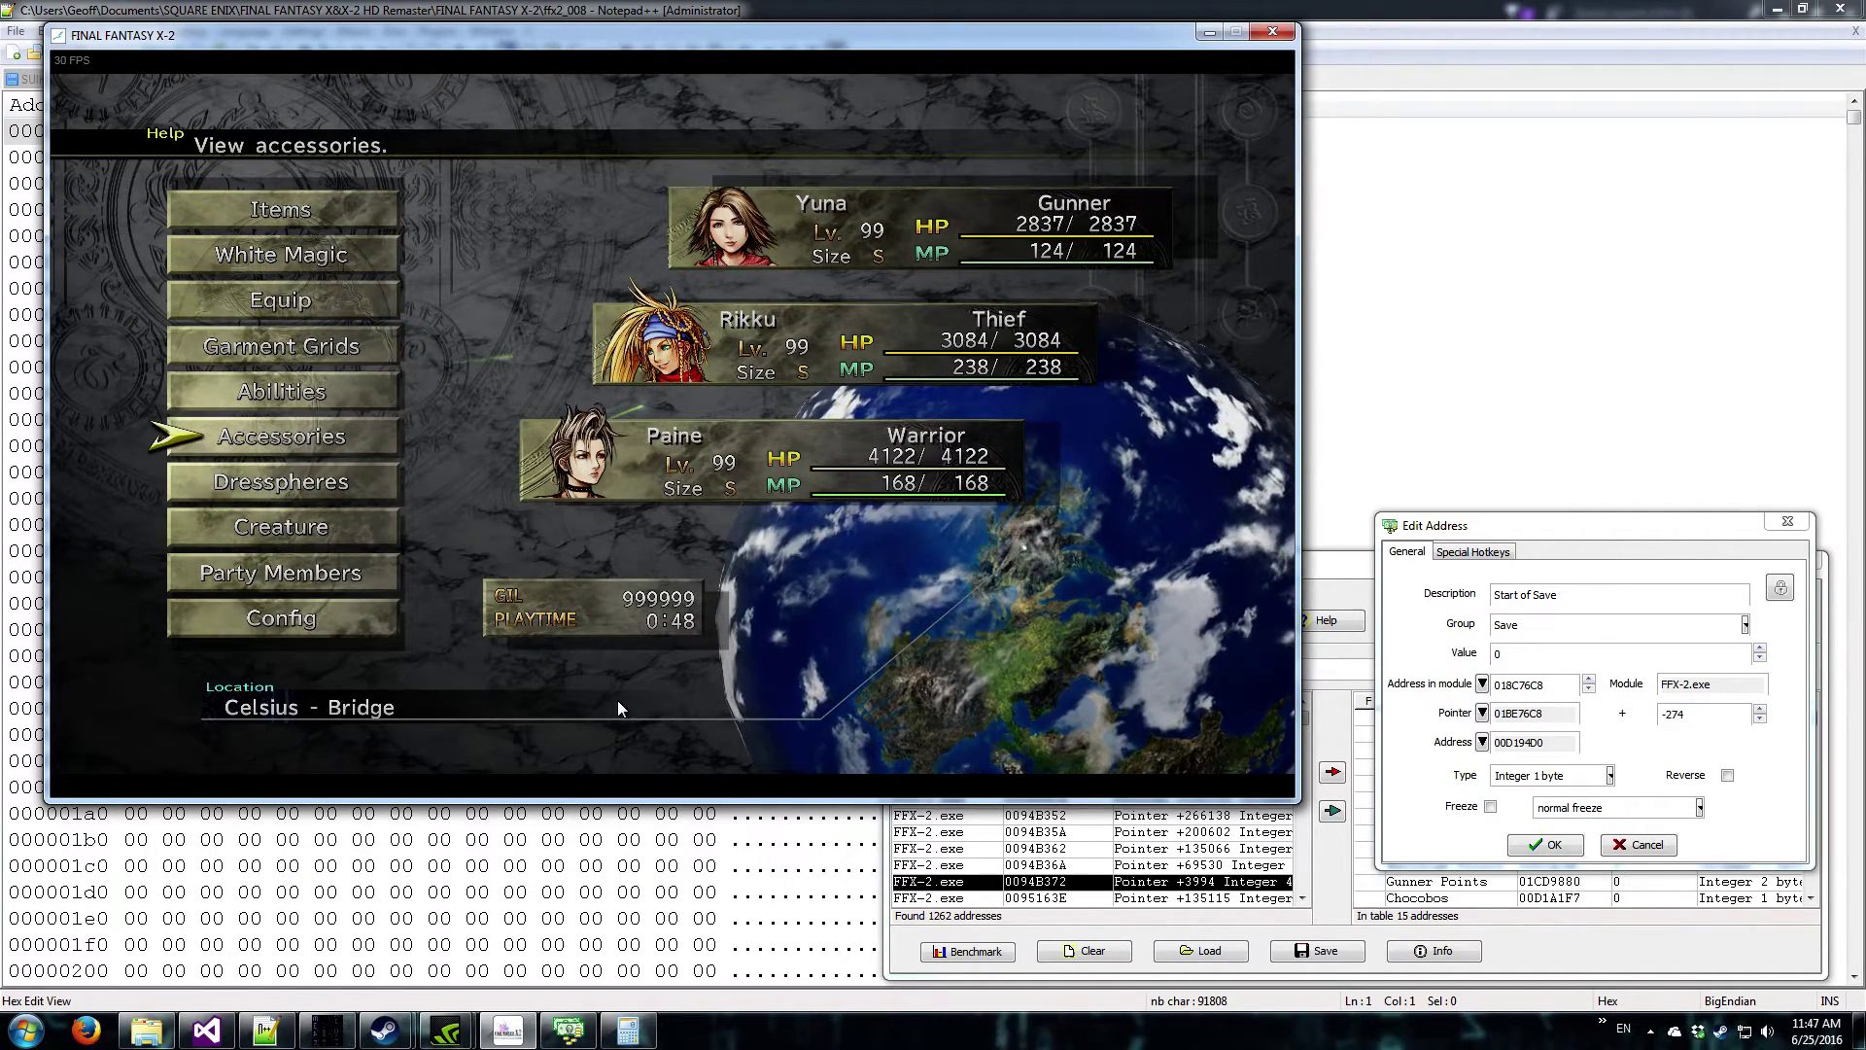
pyautogui.press('Up')
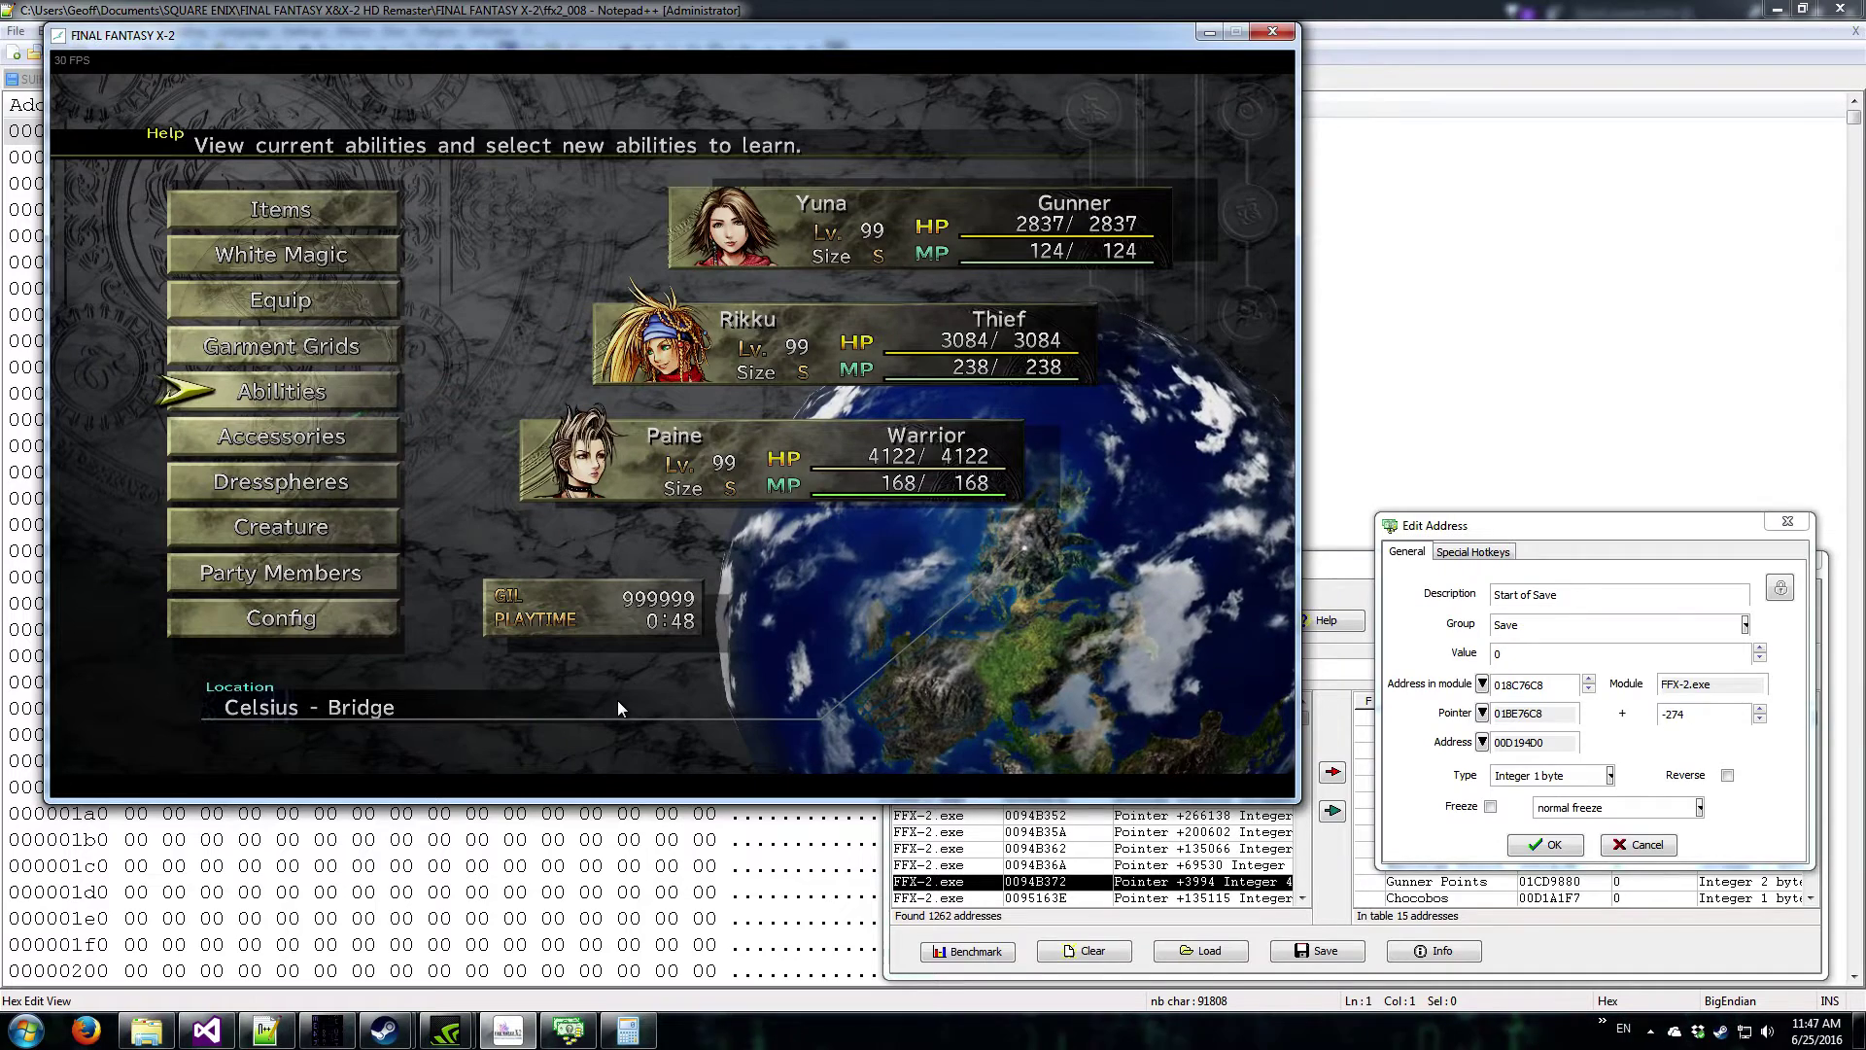
pyautogui.press('Up')
pyautogui.press('Up')
pyautogui.press('Up')
pyautogui.press('Up')
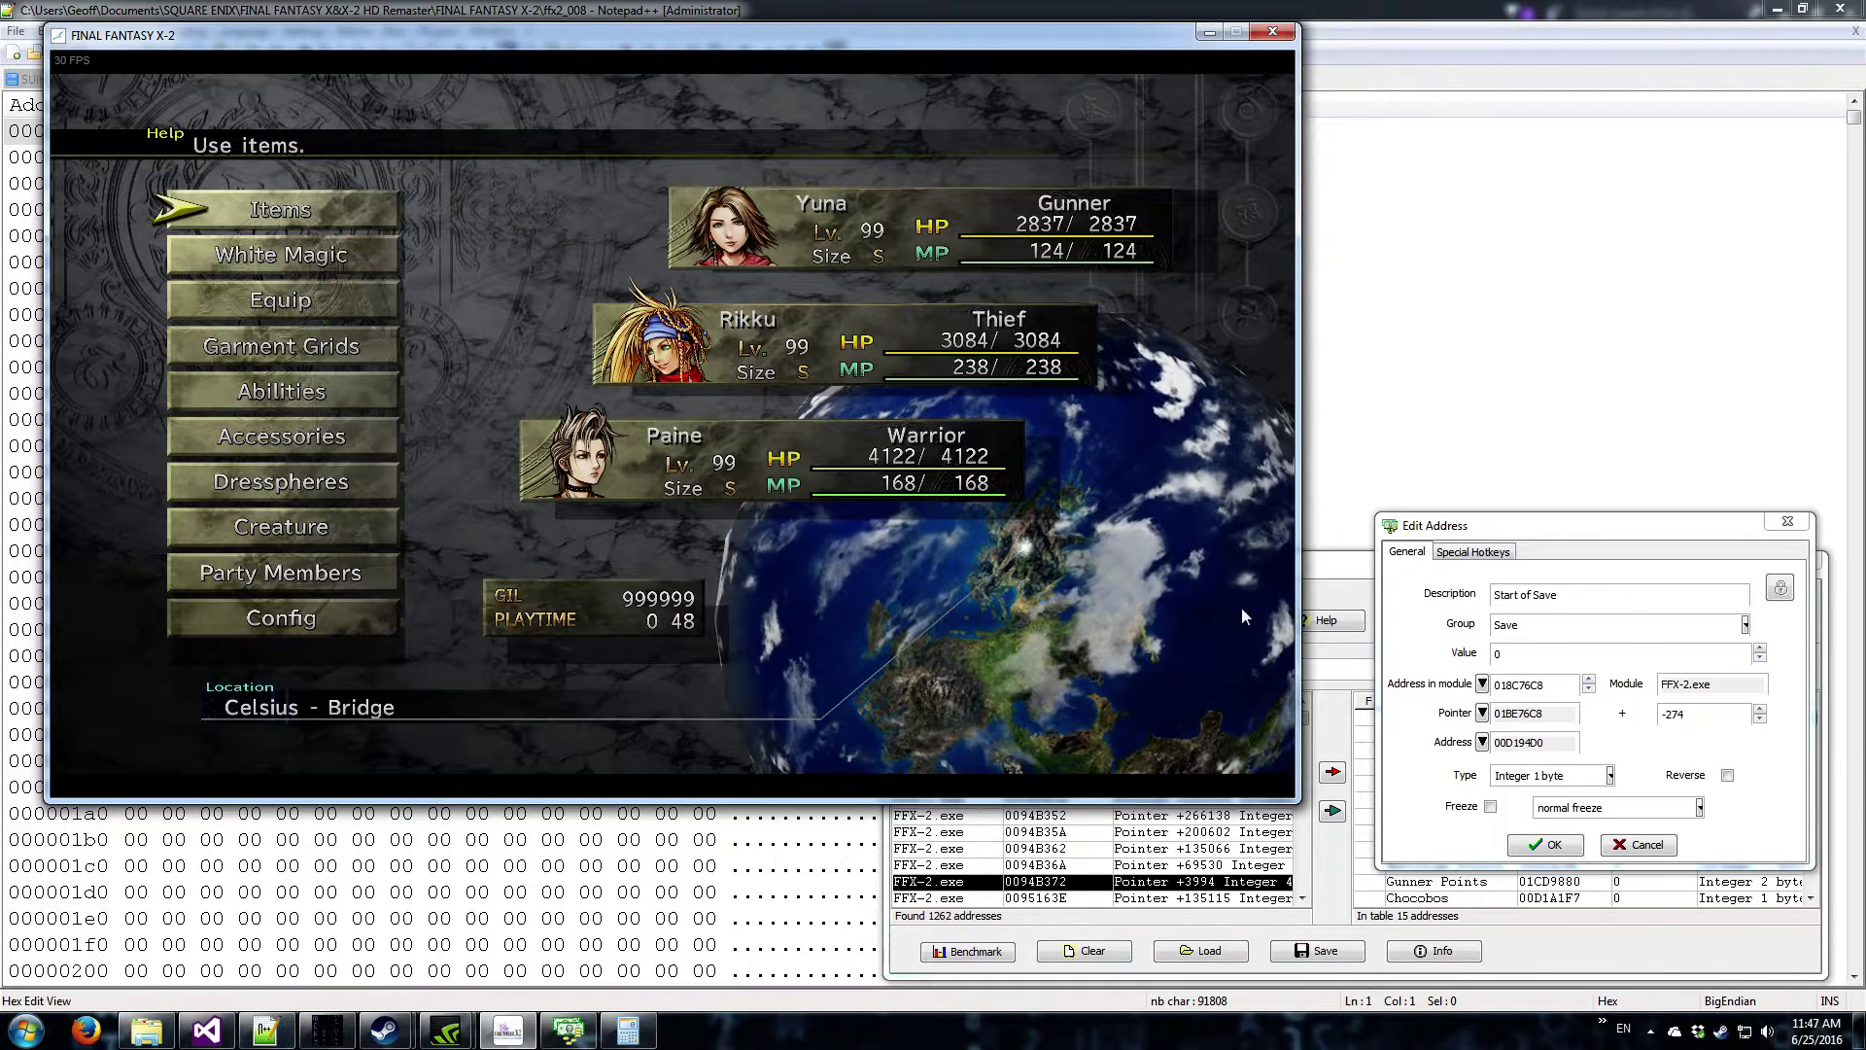
# - Cancel editing the Start of Save entry in ArtMoney, open and cancel the Oaka Dept entry's editor, and select Oaka Dept in the table
pyautogui.moveTo(1569, 529); pyautogui.dragTo(1552, 580)
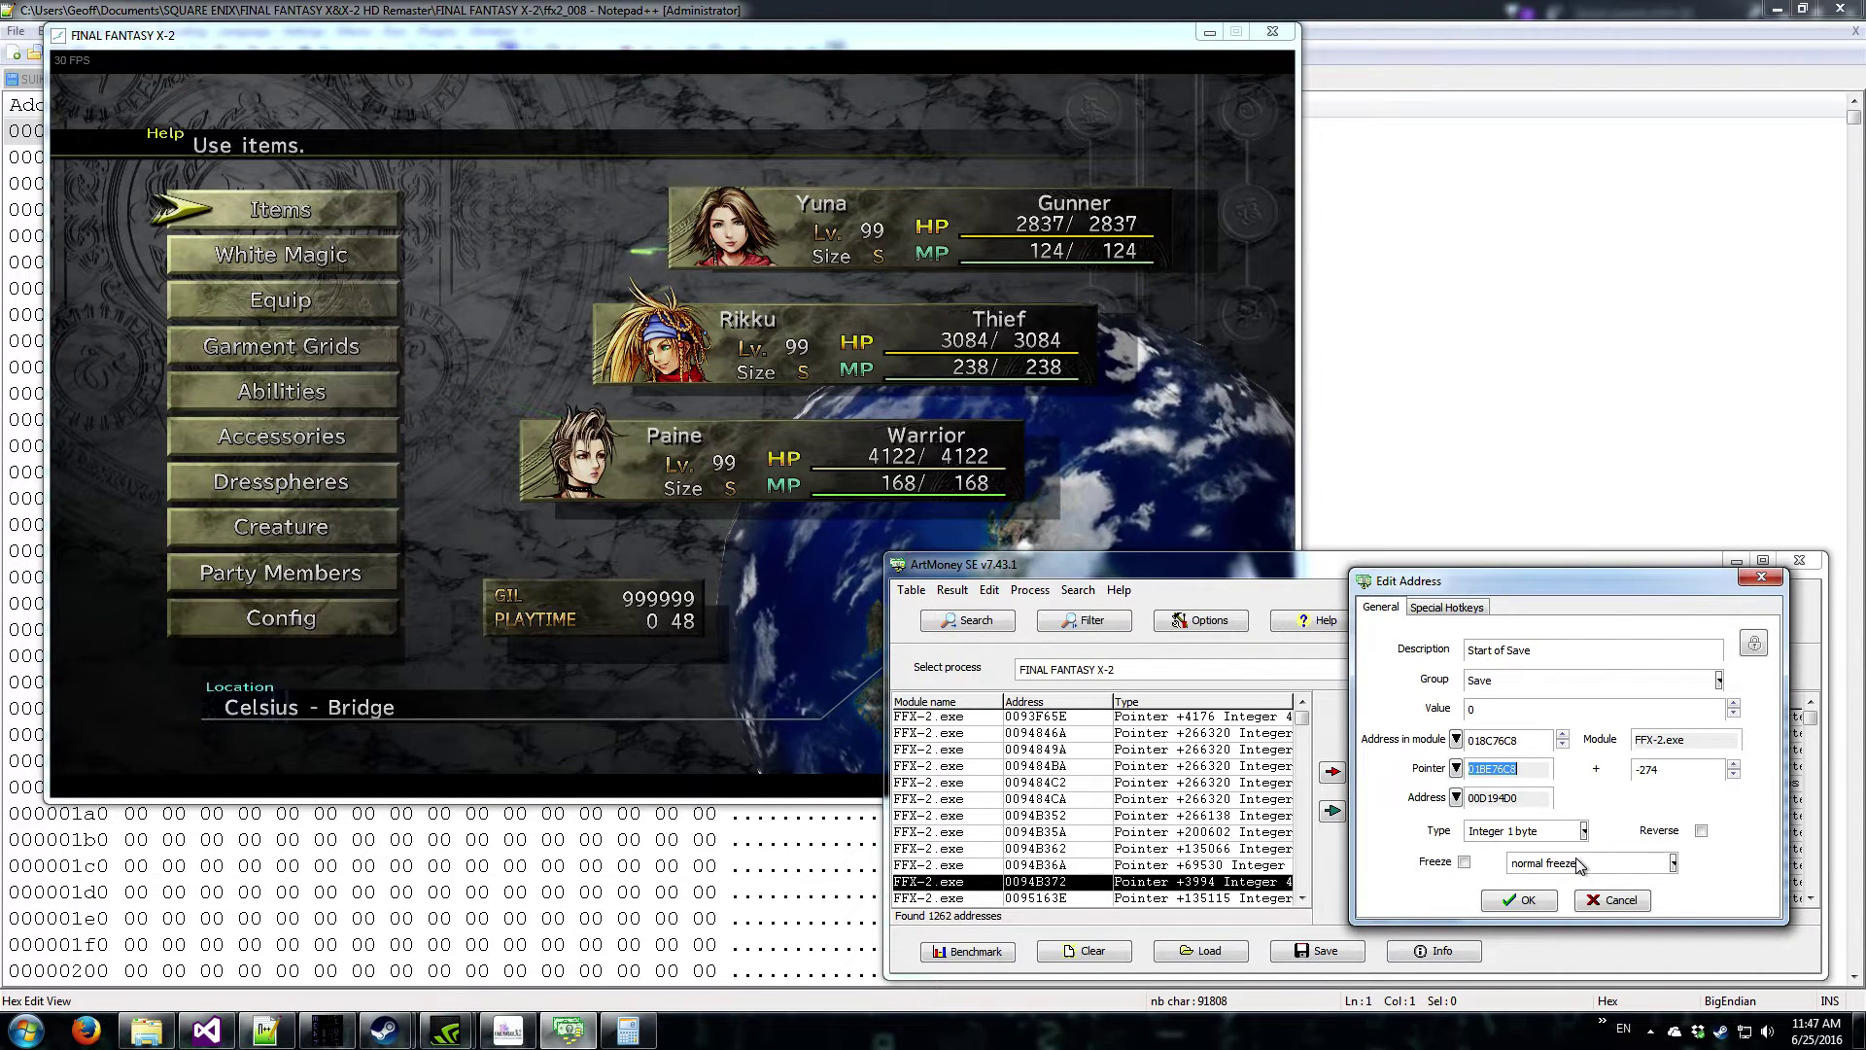
pyautogui.click(1596, 902)
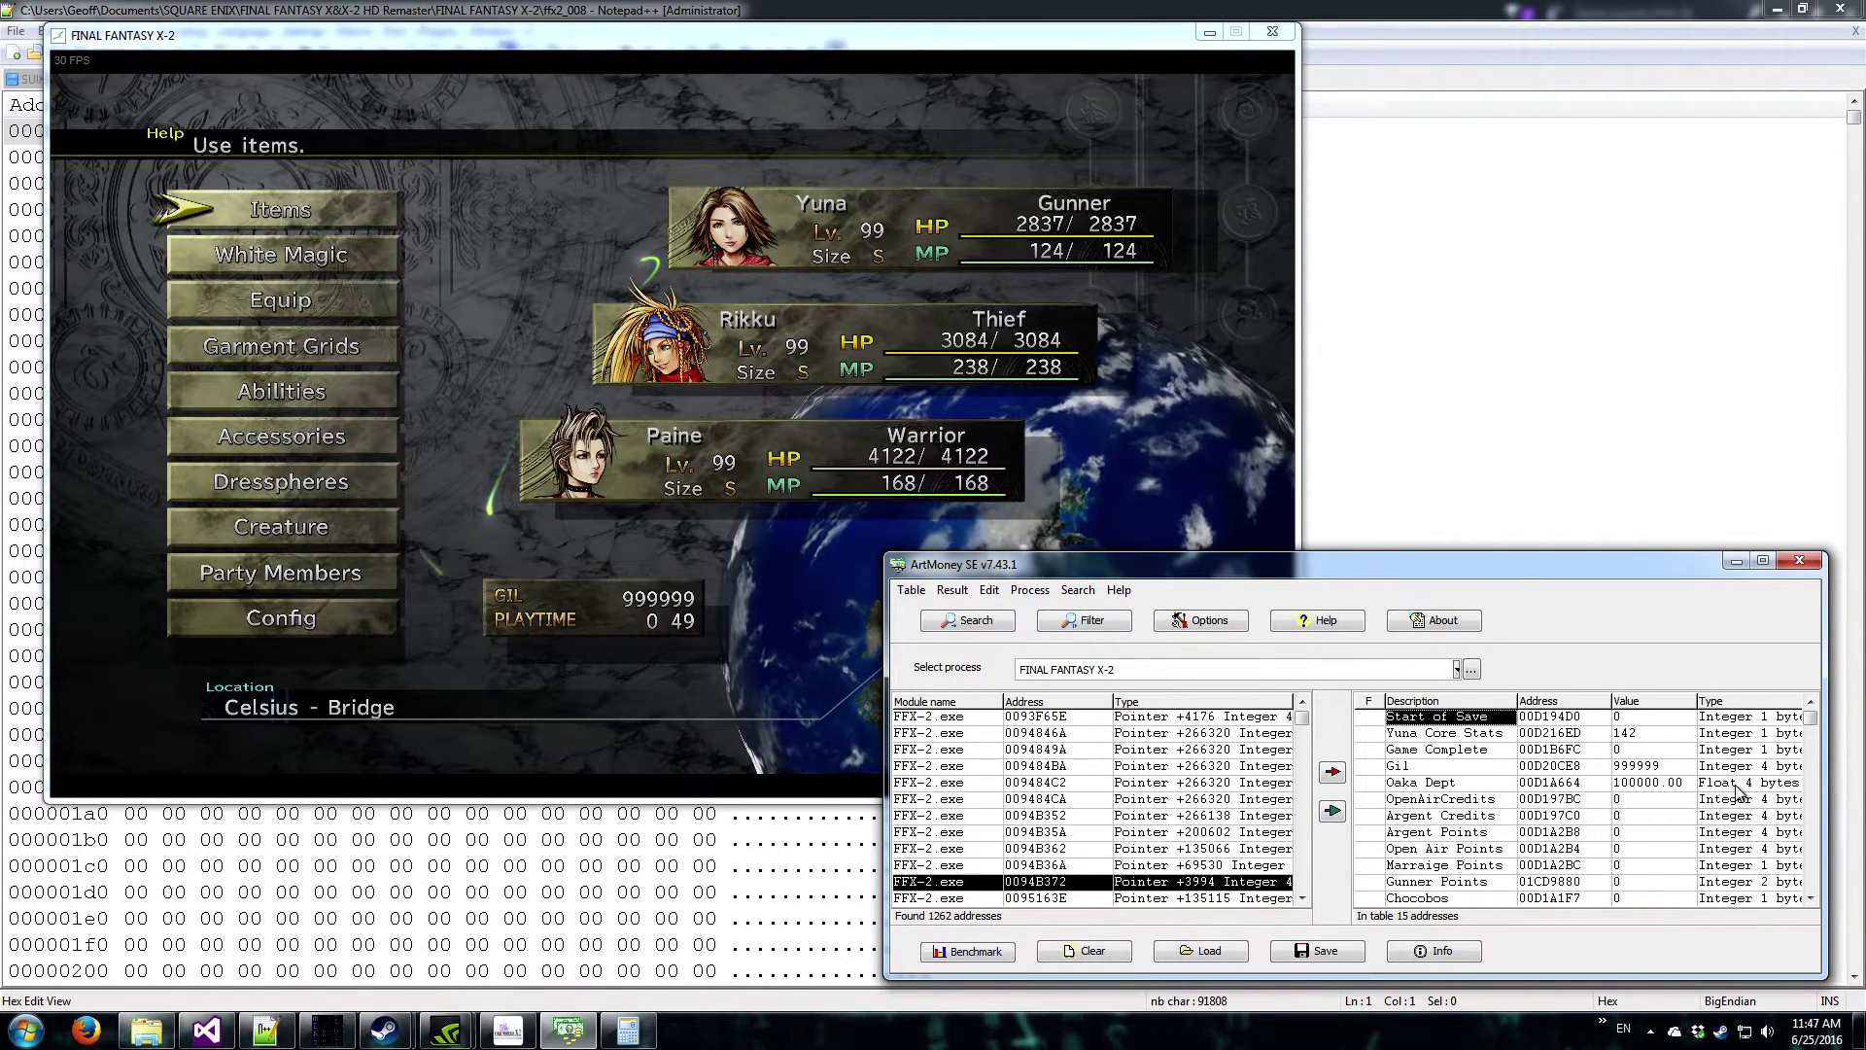
pyautogui.doubleClick(1653, 784)
pyautogui.click(1610, 902)
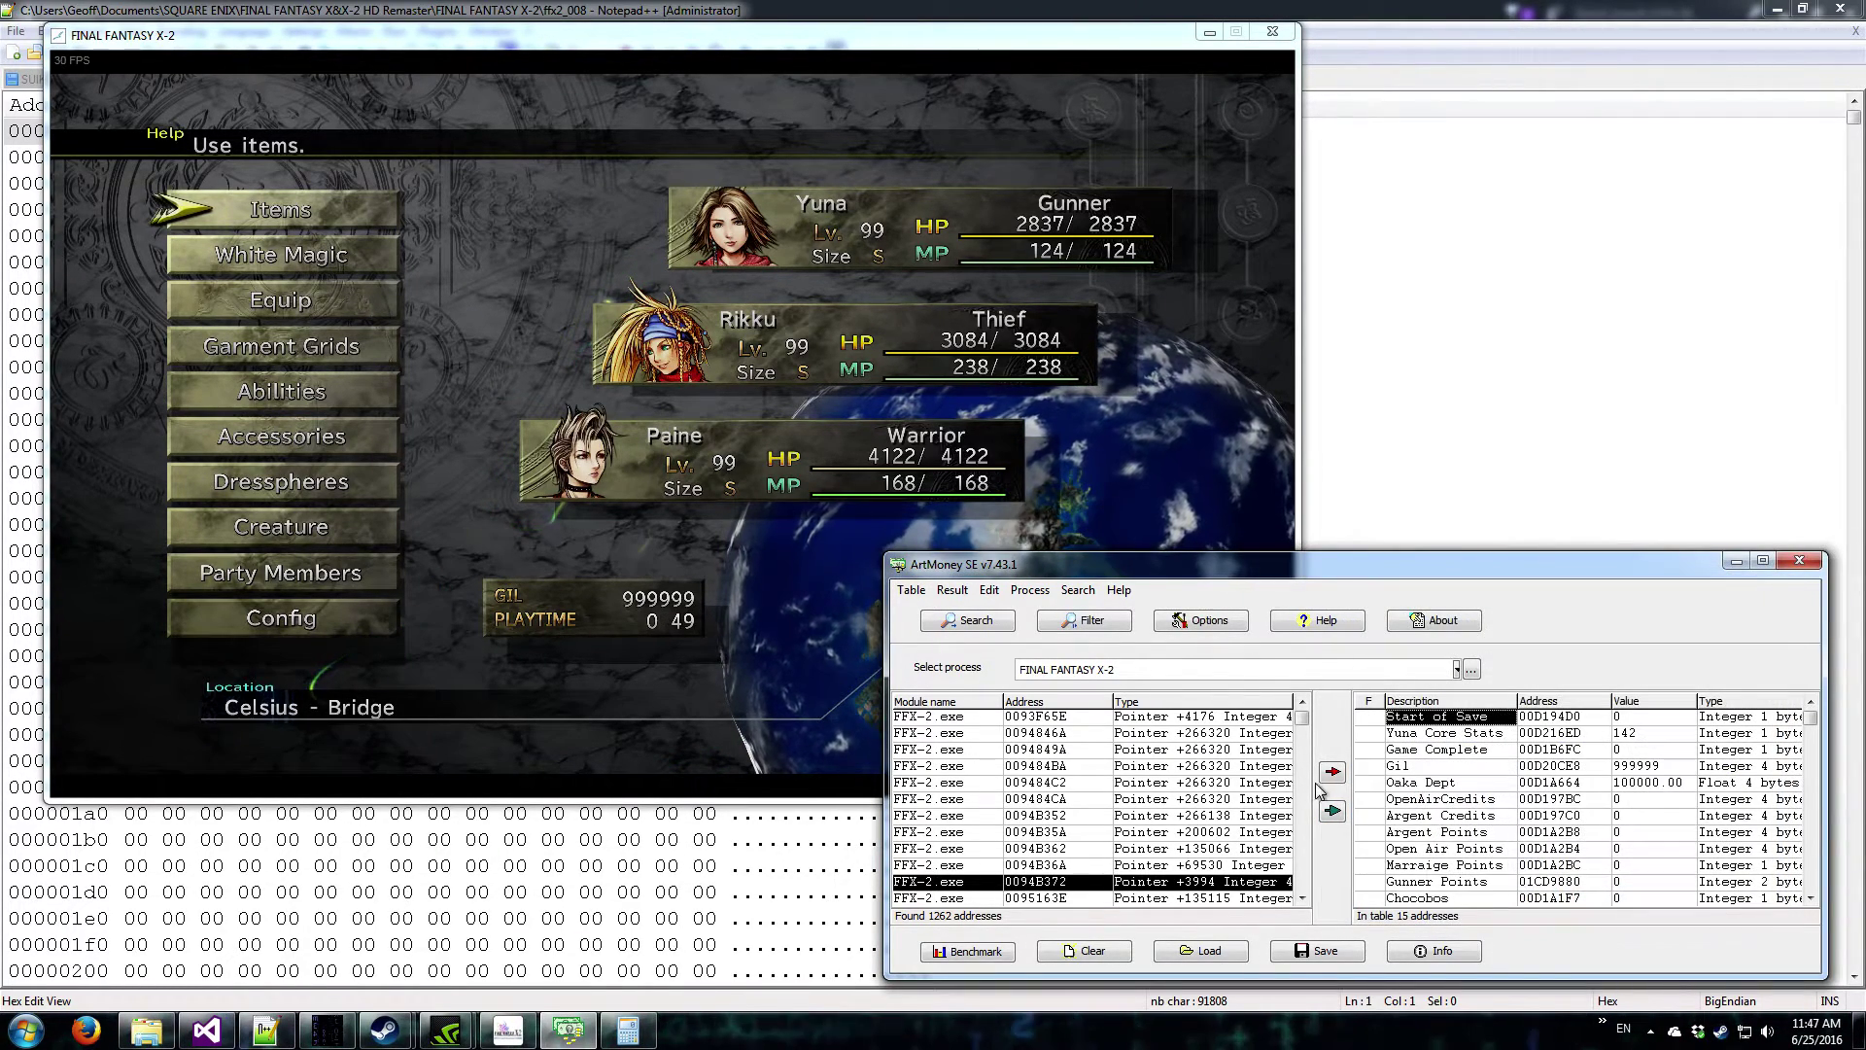
pyautogui.click(1484, 781)
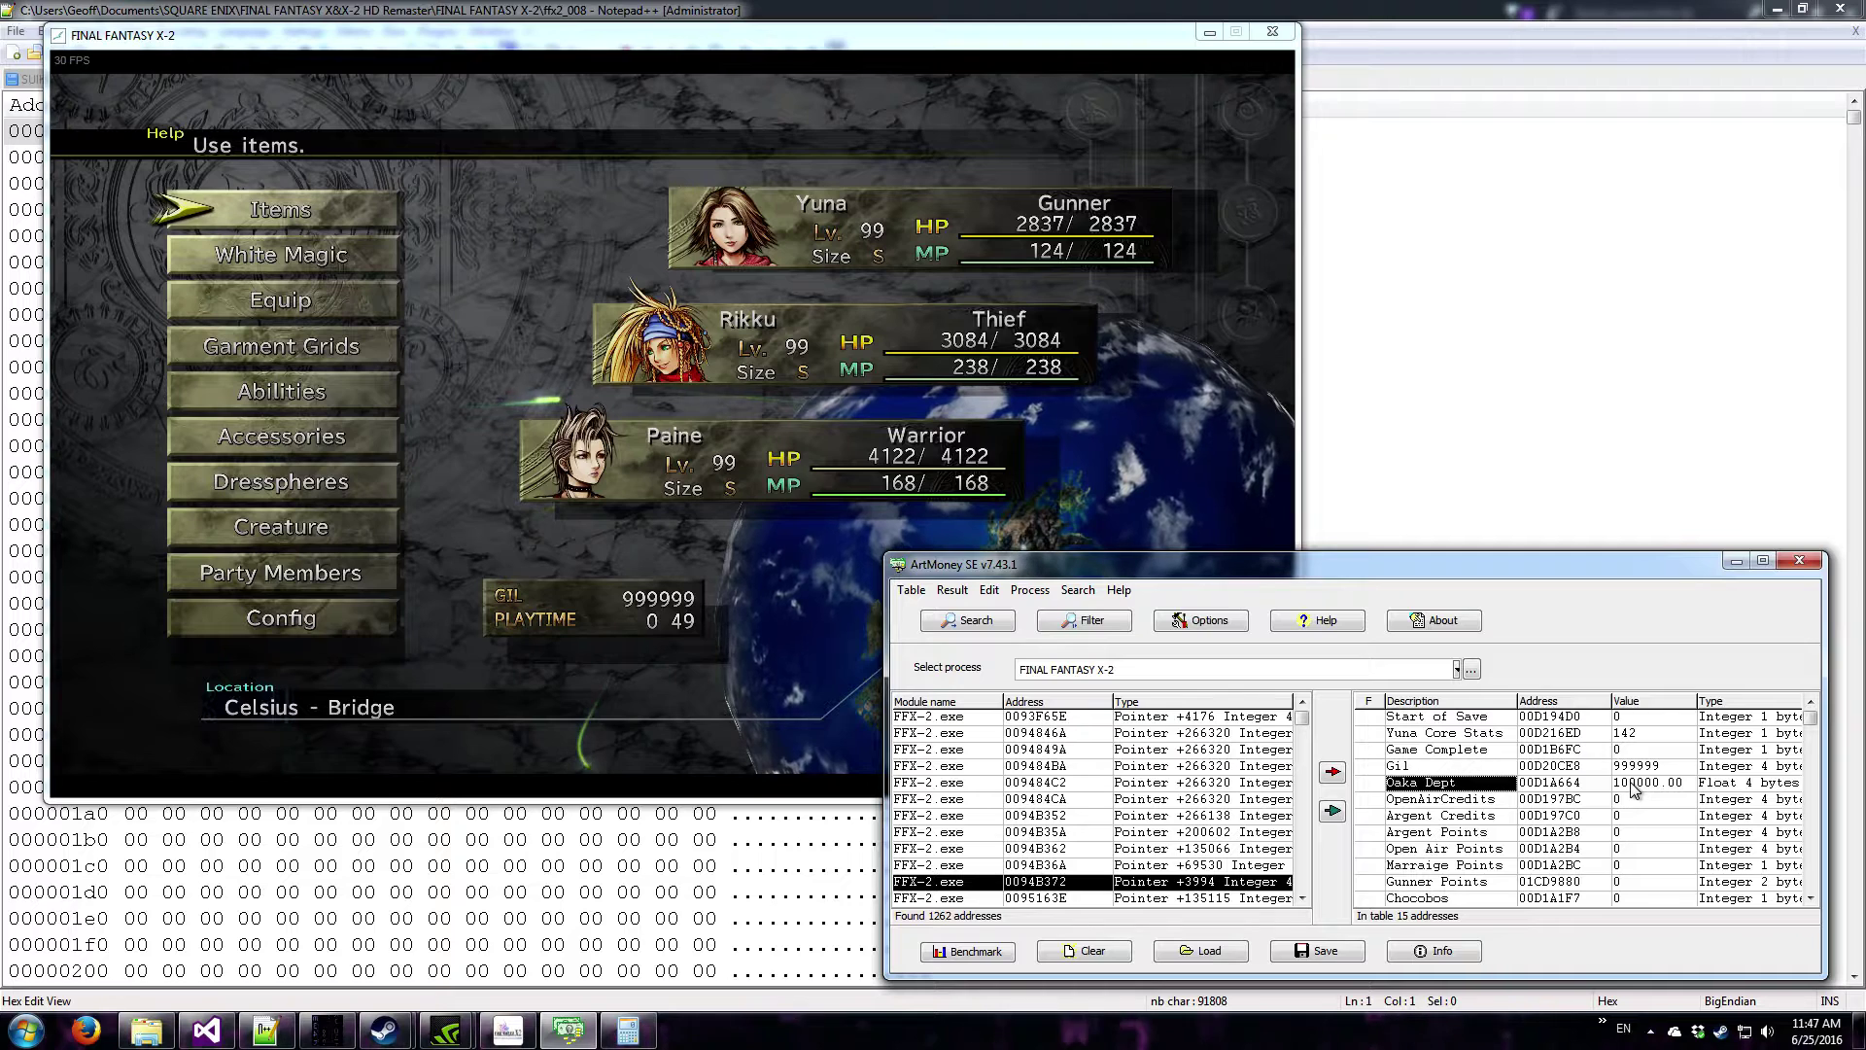
# - Return to the field in Final Fantasy X-2 and walk to the corridor's closed door, and select the Gil value in ArtMoney's table
pyautogui.click(725, 318)
pyautogui.press('Escape')
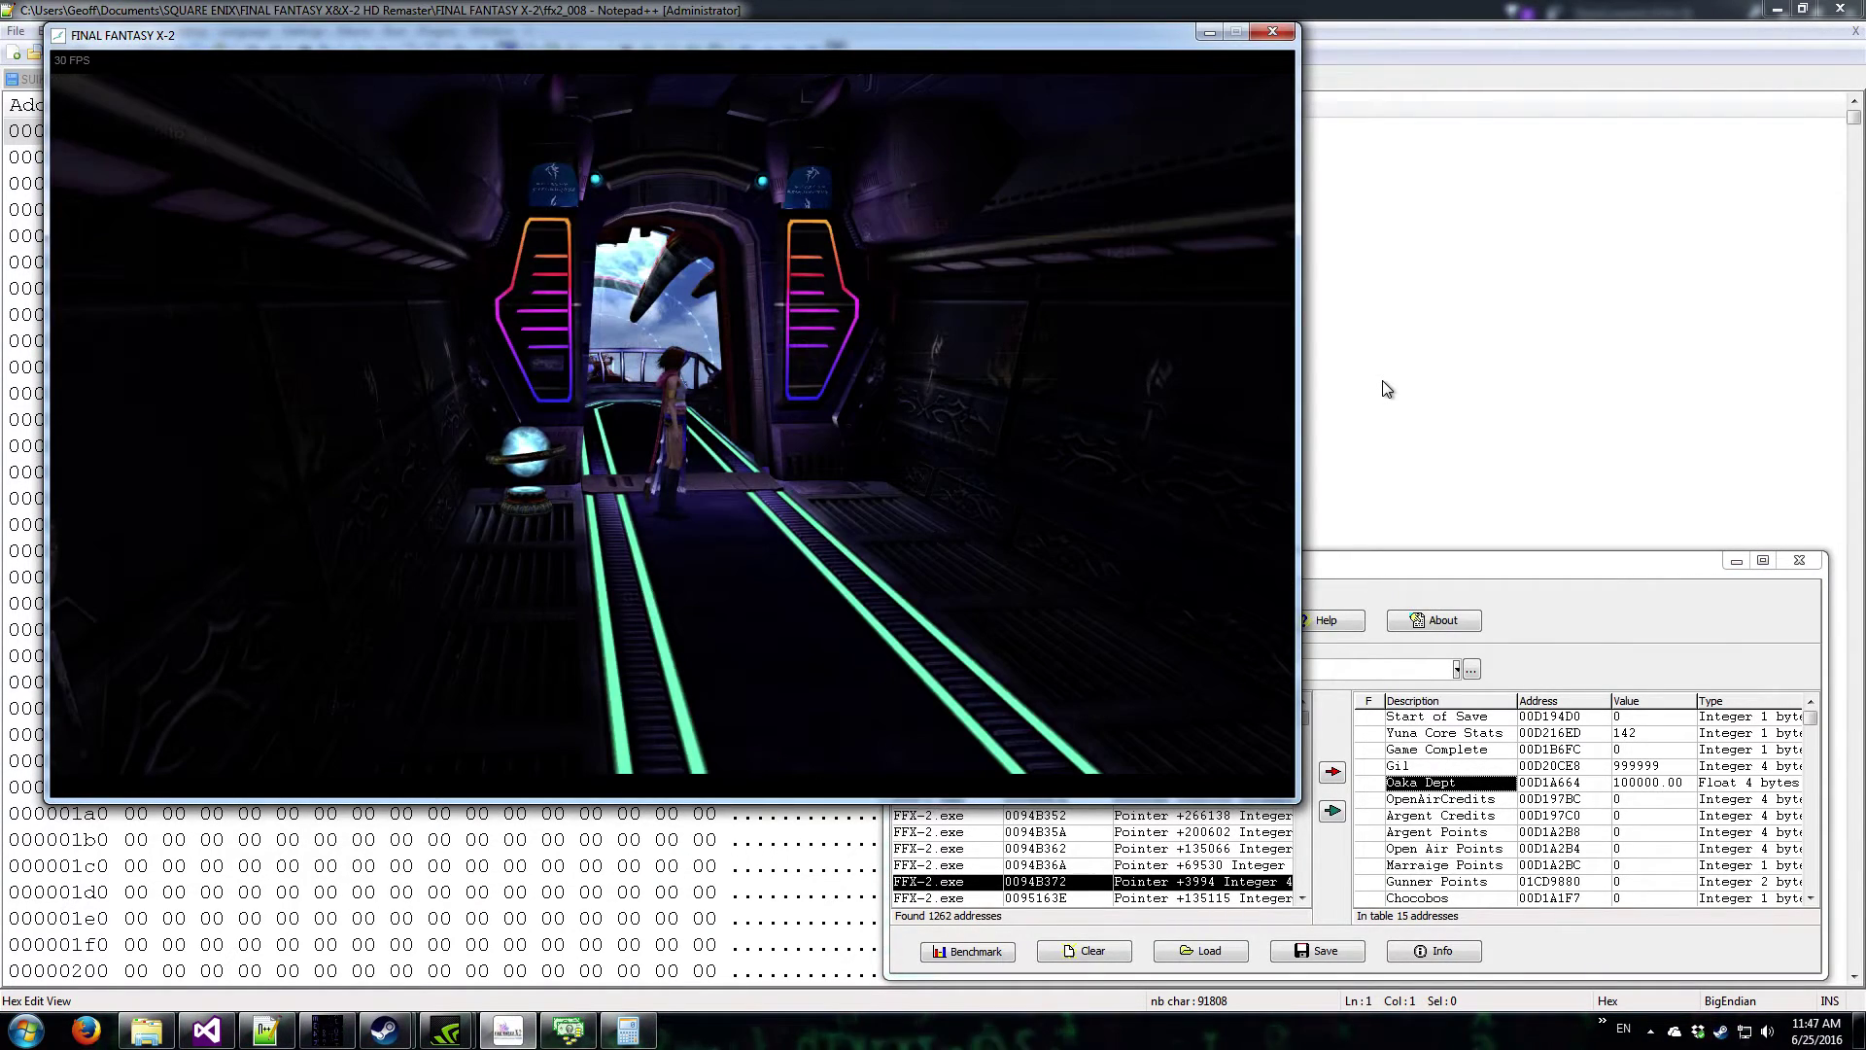
pyautogui.press('s')
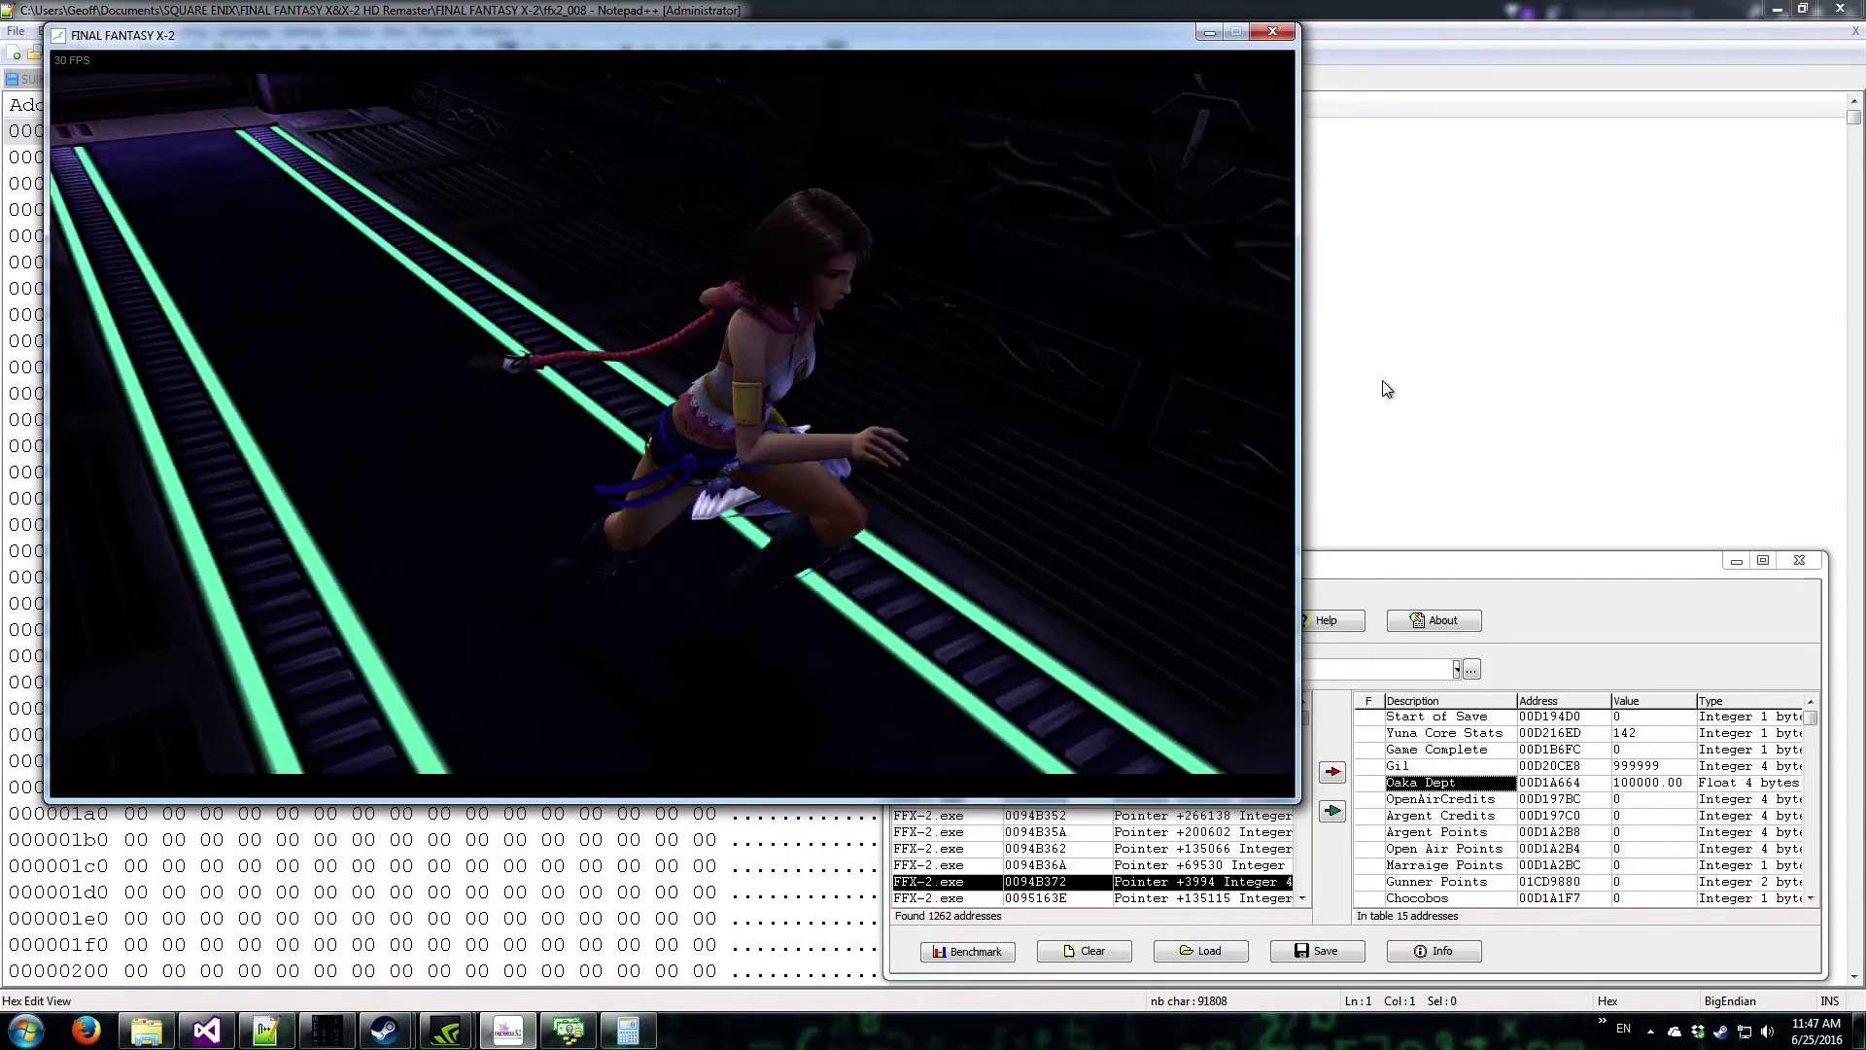
pyautogui.press('w')
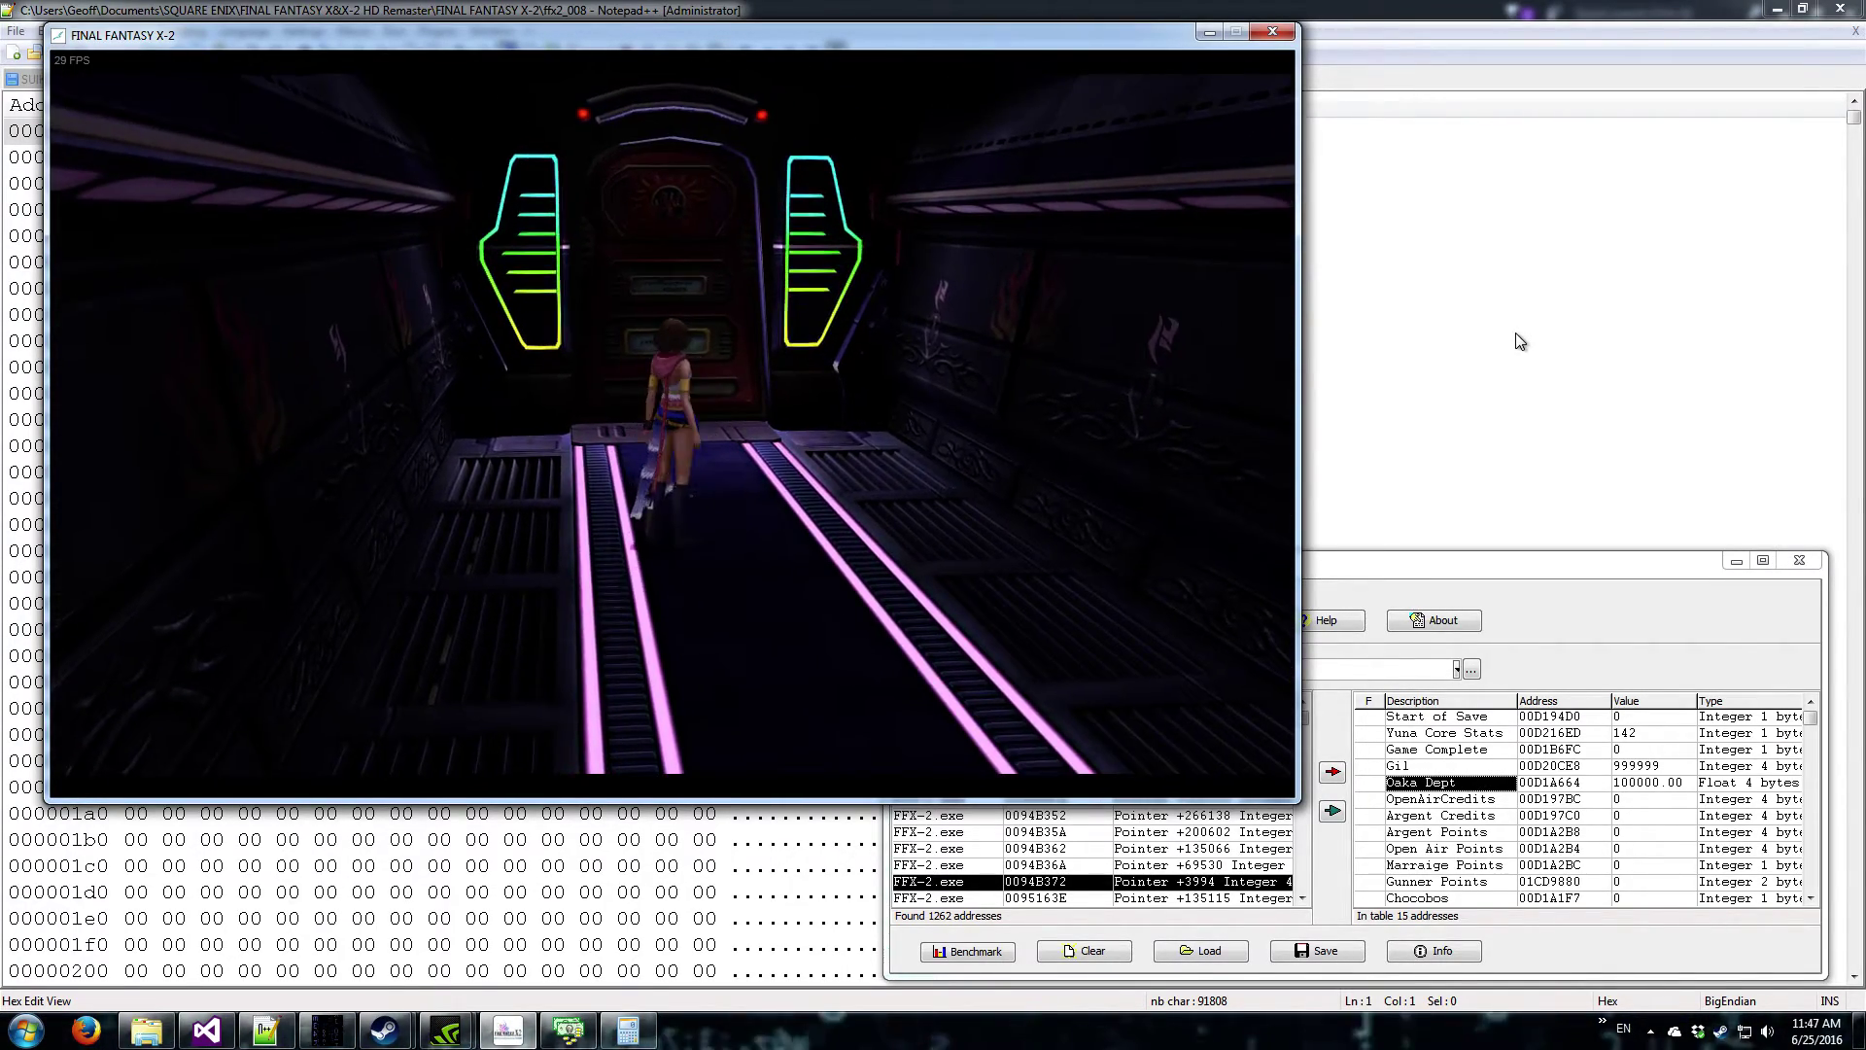
pyautogui.click(1645, 767)
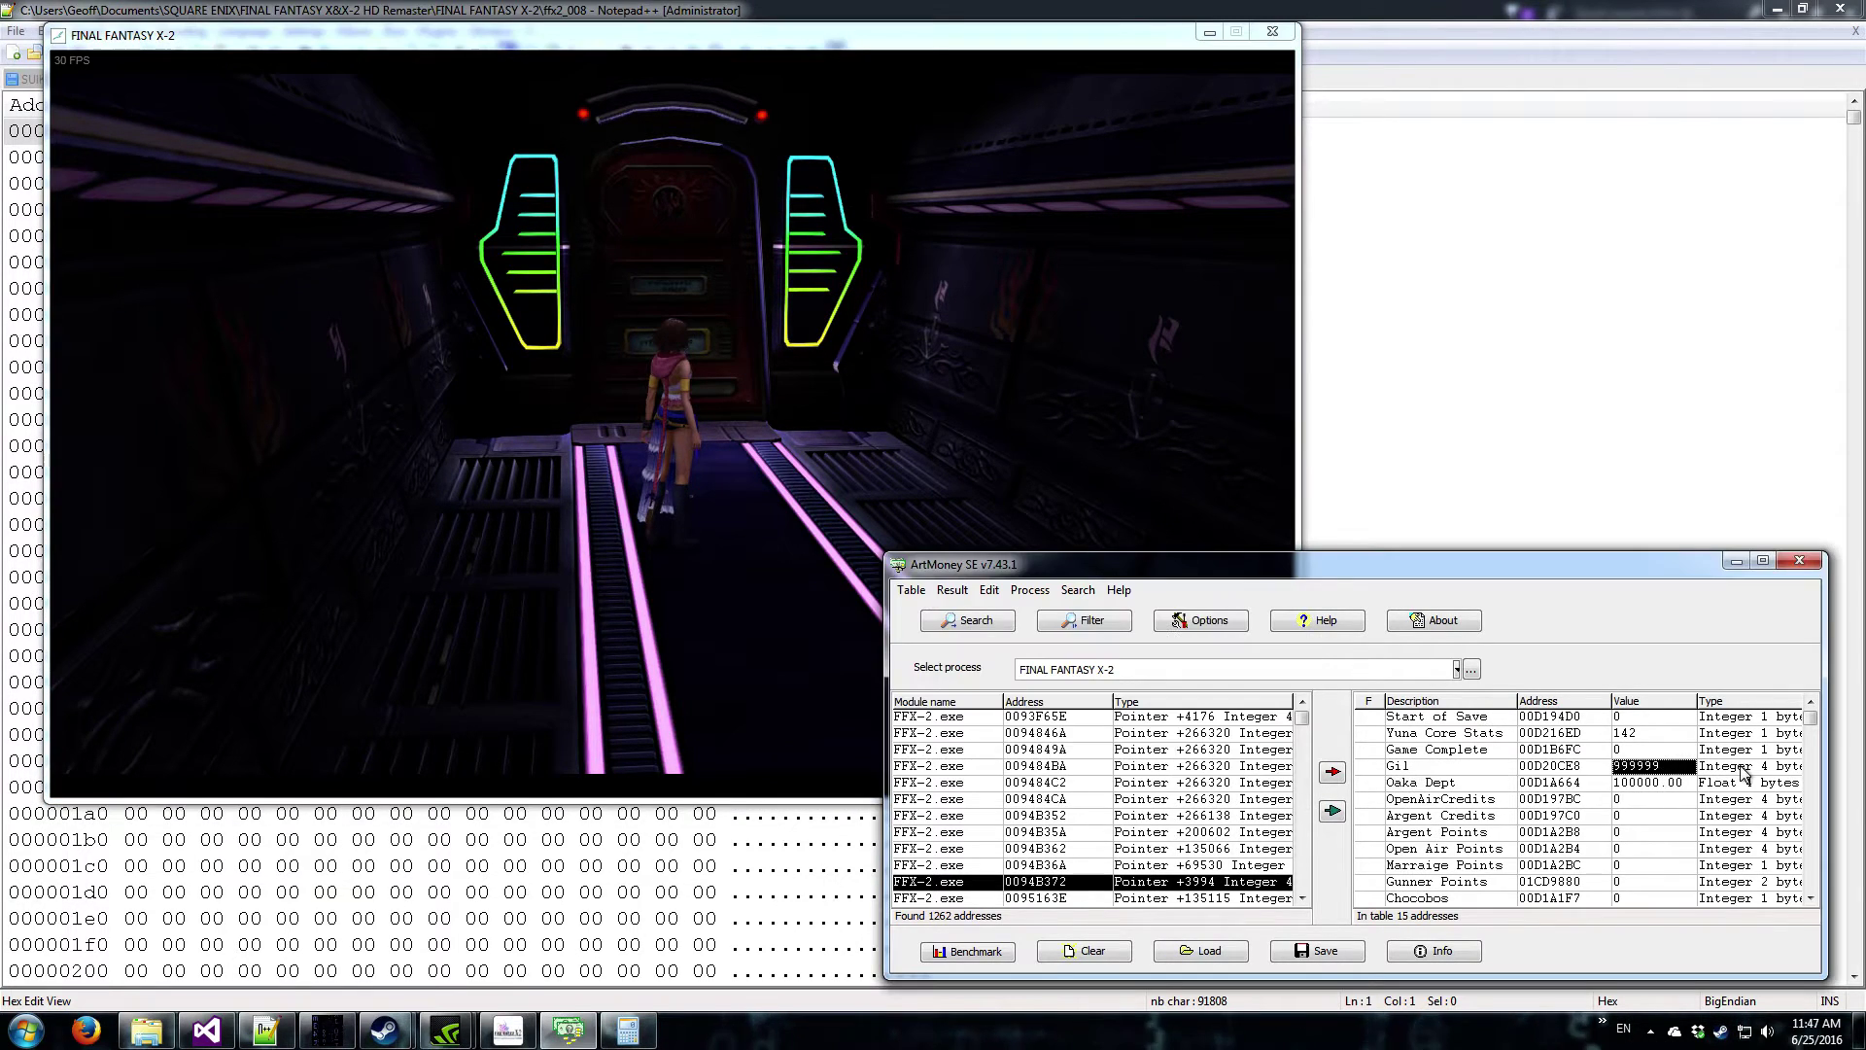
# - Walk down the corridor in Final Fantasy X-2, then inspect the Oaka Dept entry's pointer address in ArtMoney and cancel the dialog
pyautogui.click(875, 384)
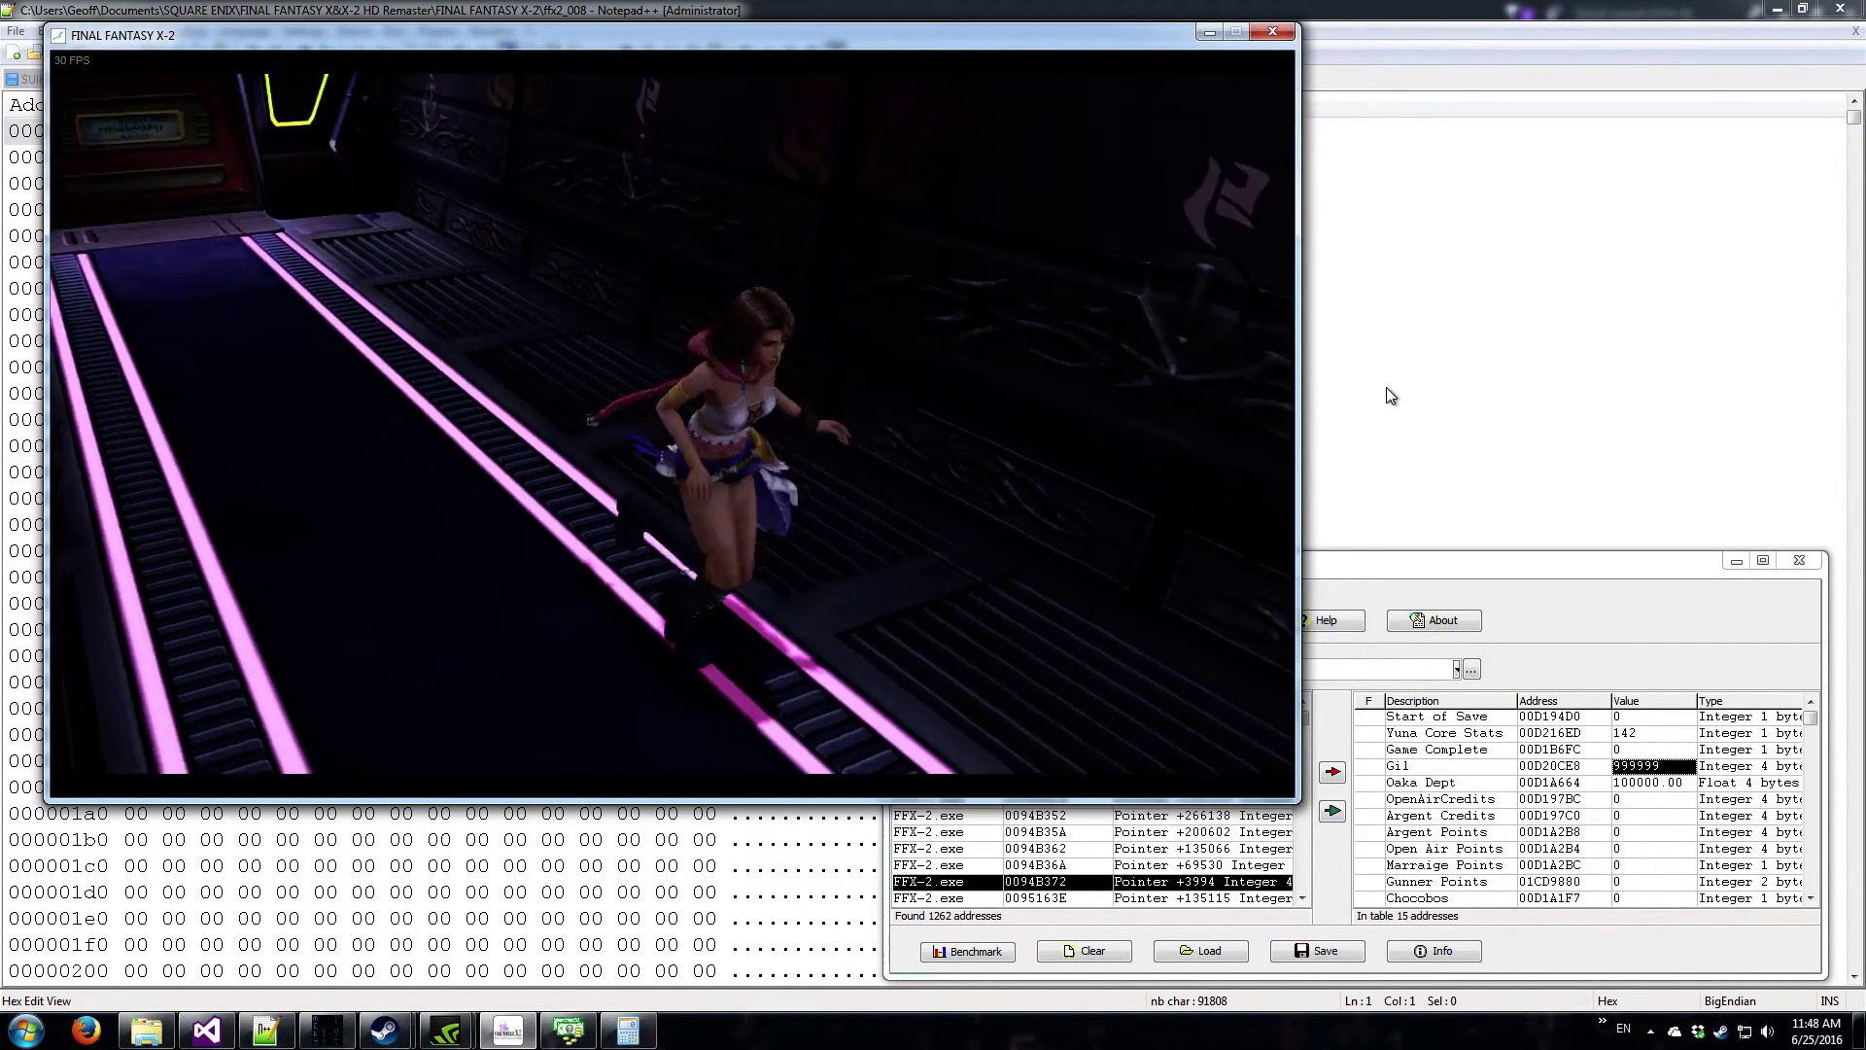
pyautogui.doubleClick(1730, 783)
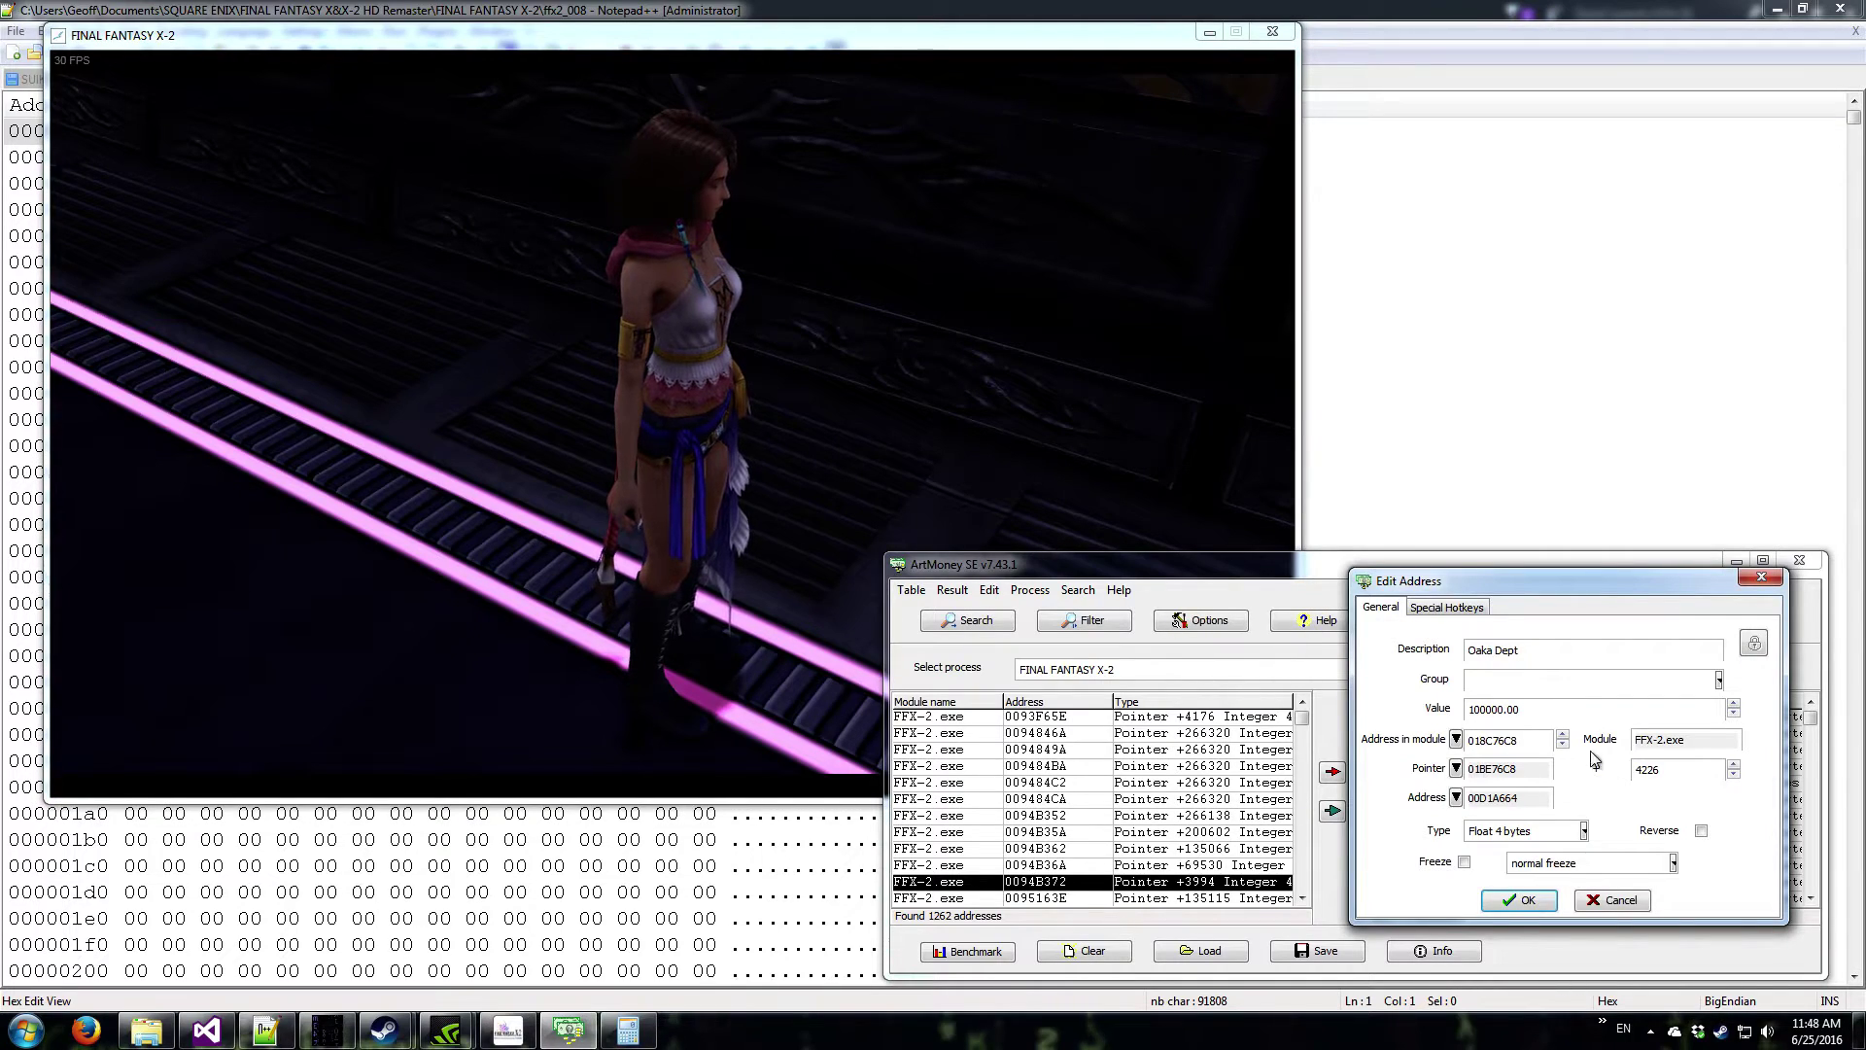
pyautogui.moveTo(1588, 584); pyautogui.dragTo(1566, 182)
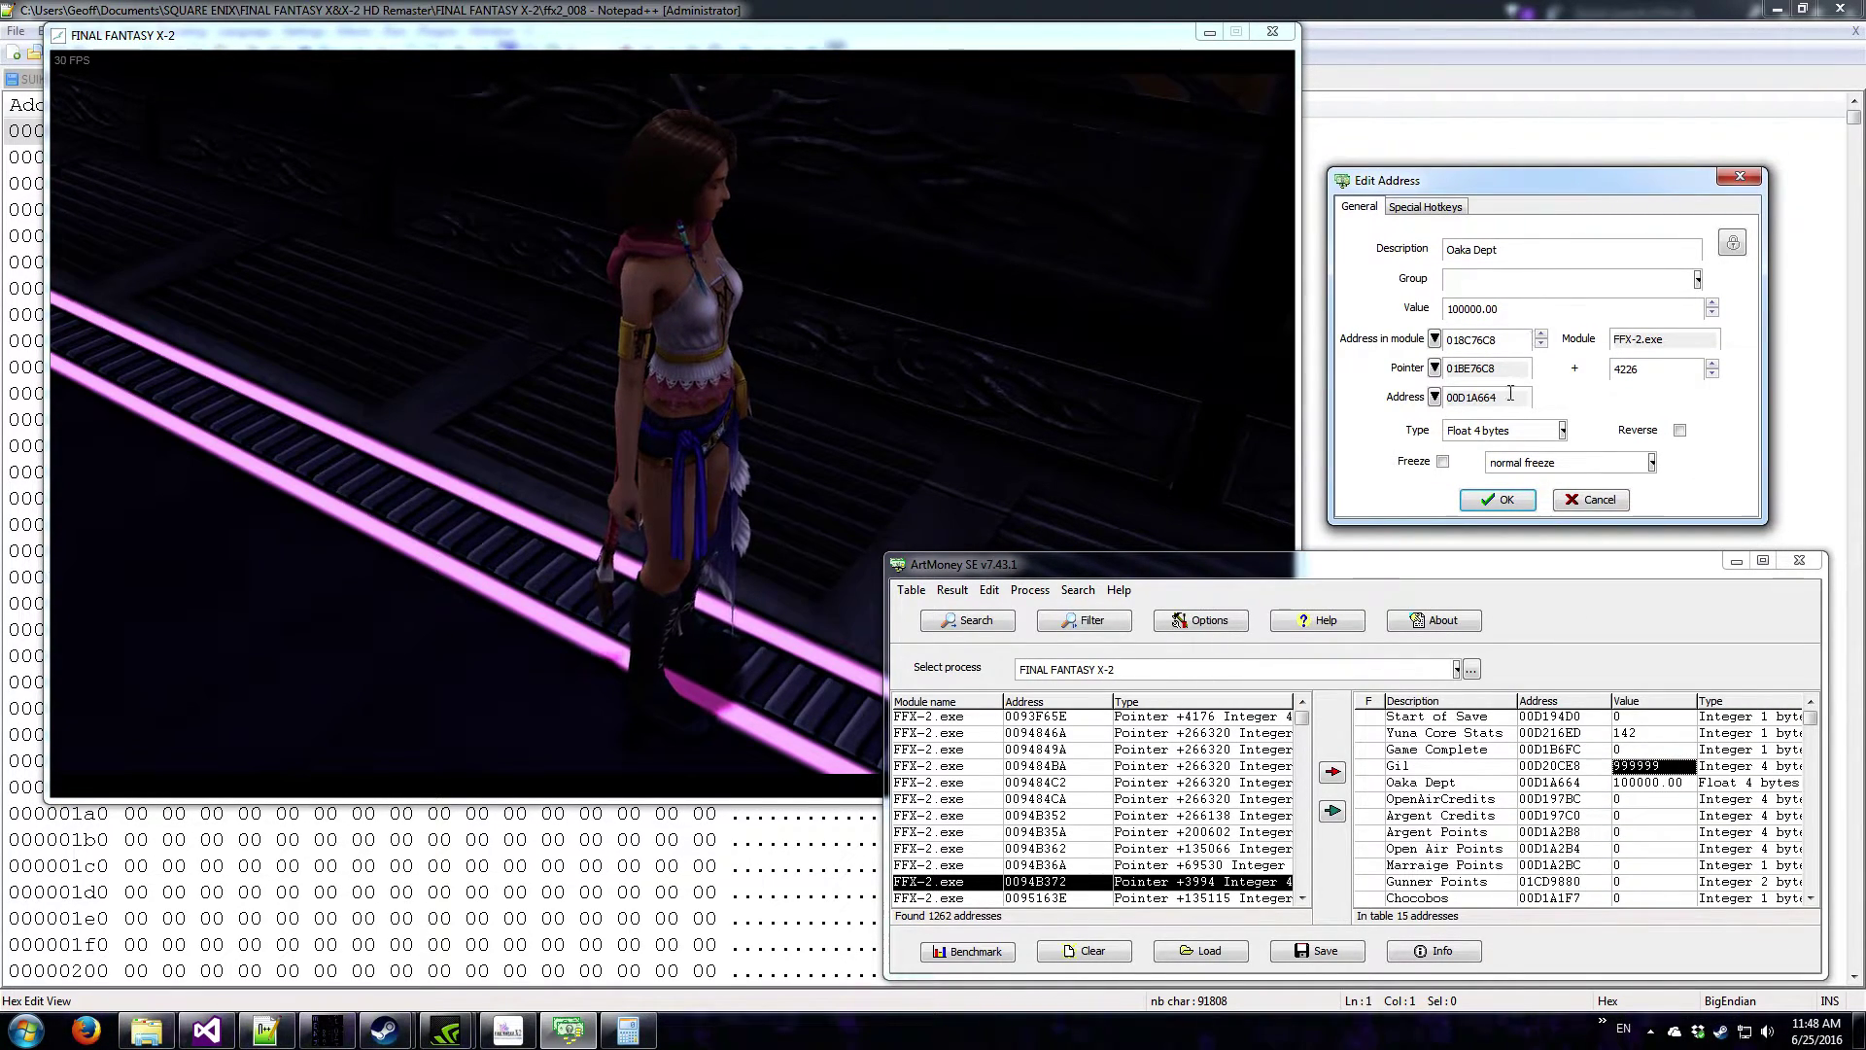
pyautogui.click(1594, 499)
# - Set up an exact-value search for 1000000 with the Integer (standard) type, keeping the search dialog clear of the game window
pyautogui.click(968, 620)
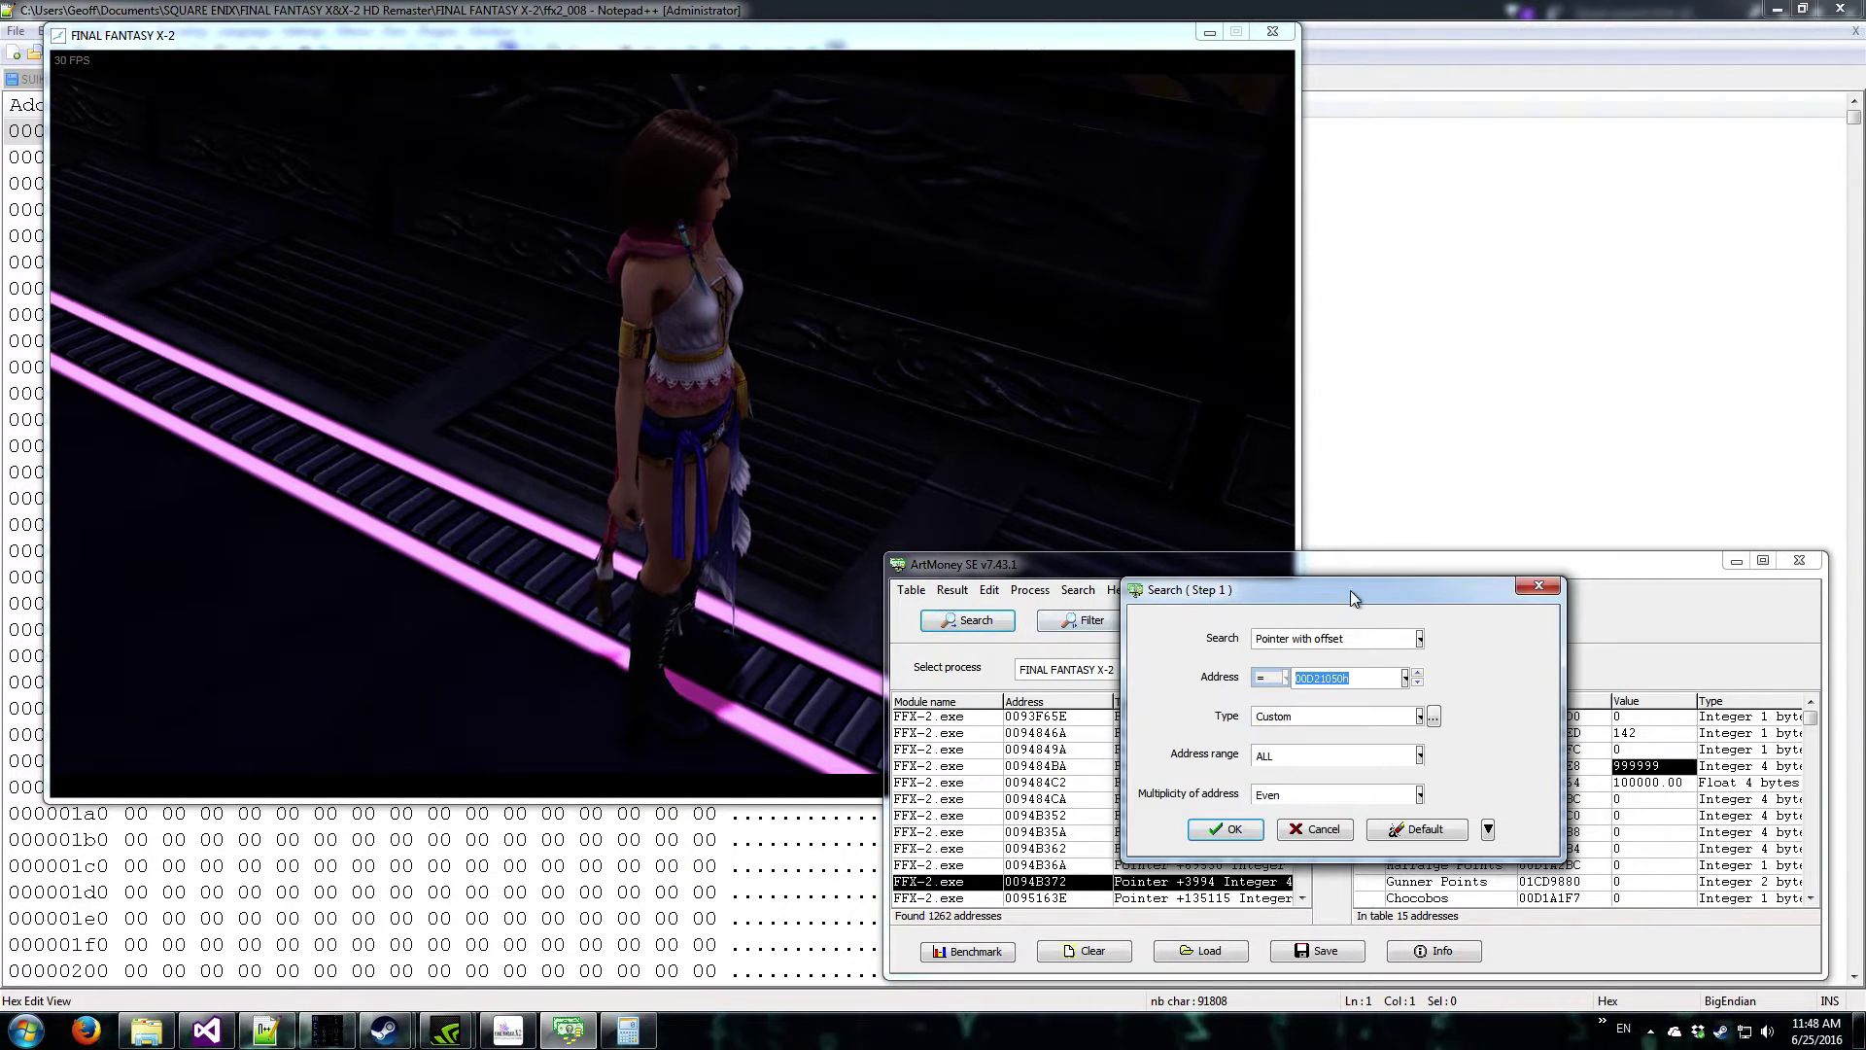
pyautogui.moveTo(1350, 591); pyautogui.dragTo(1559, 268)
pyautogui.click(1510, 319)
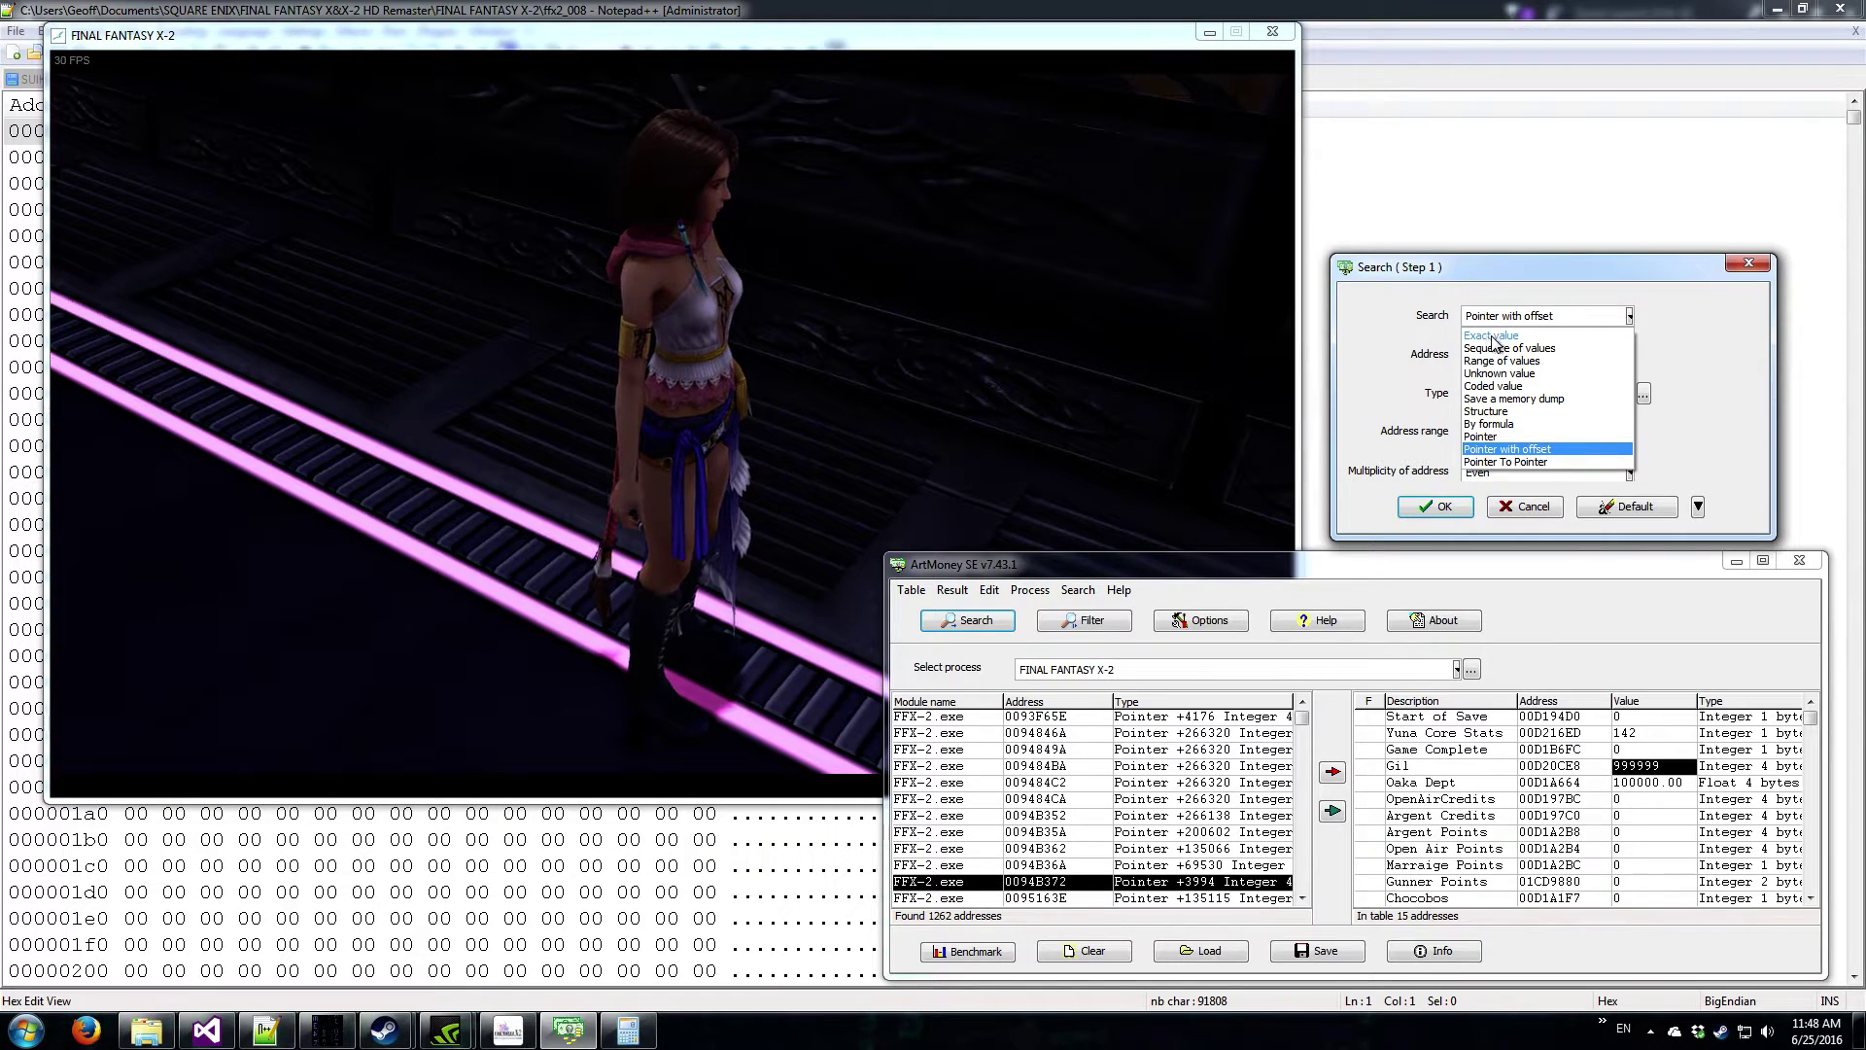
pyautogui.click(1495, 336)
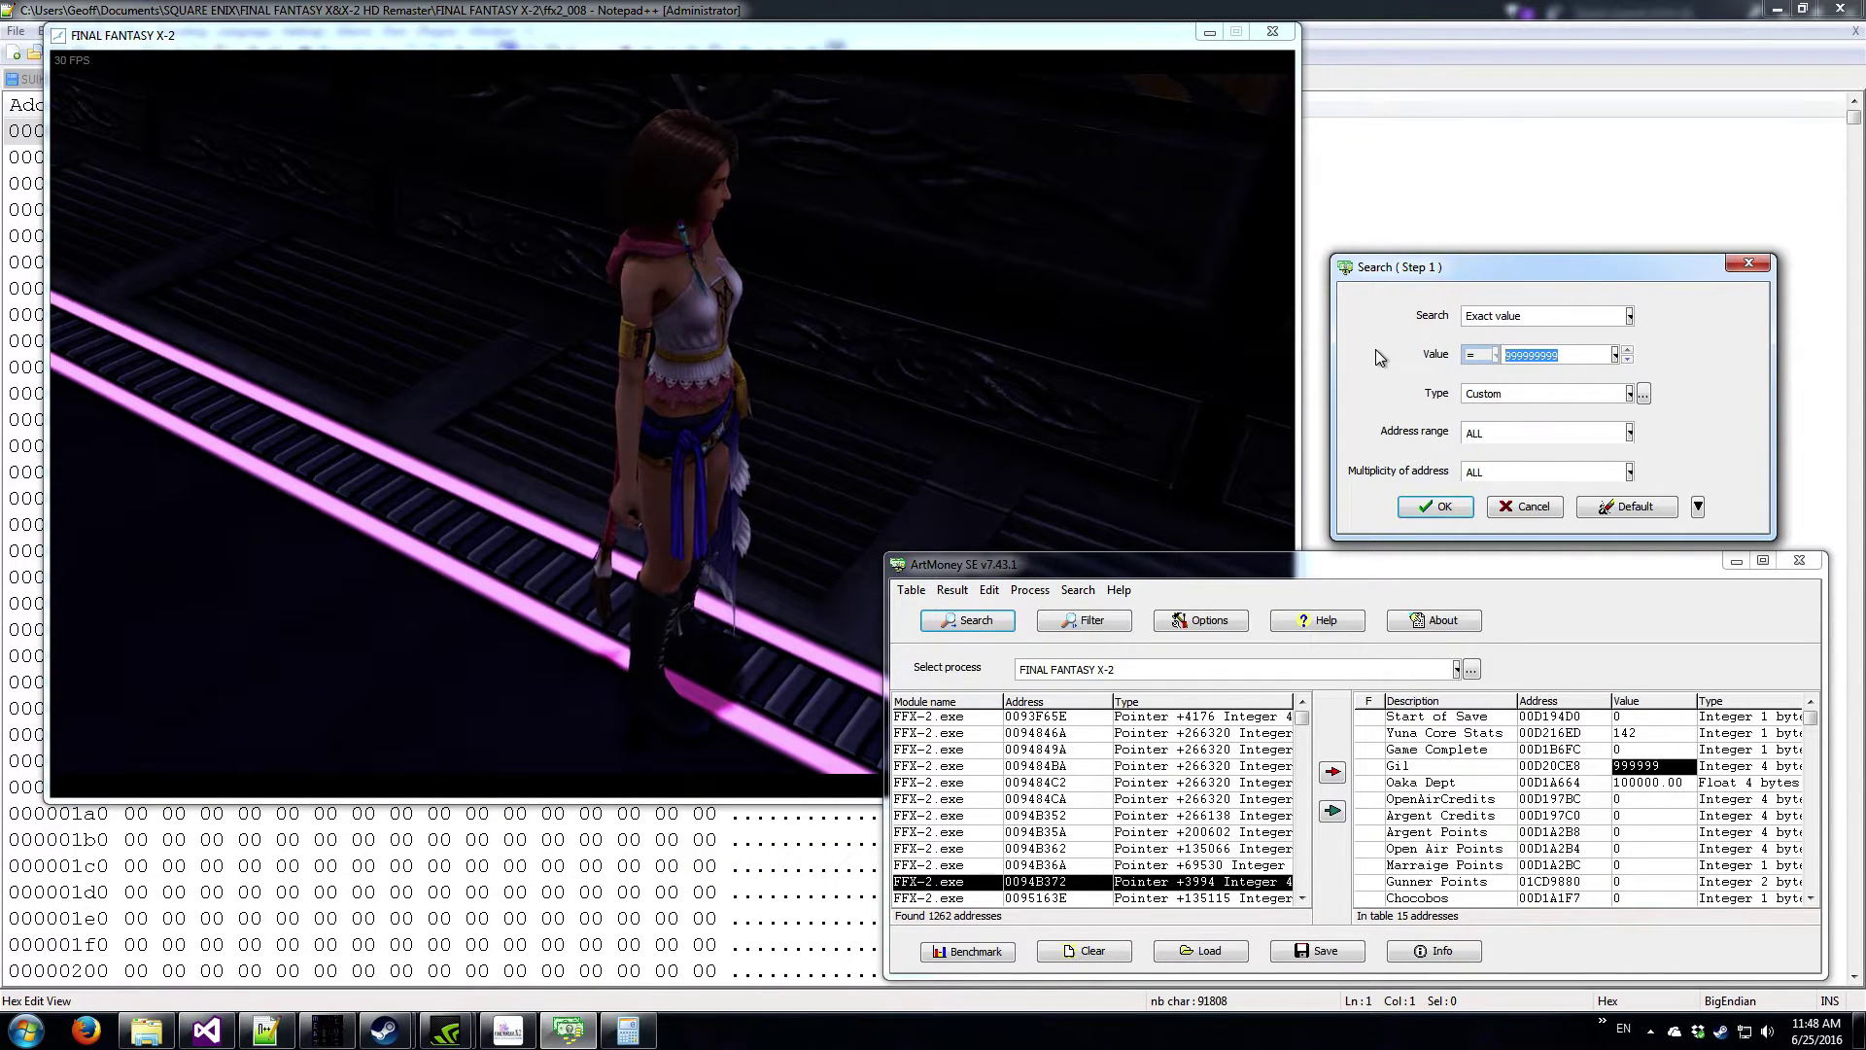
pyautogui.write('1000000')
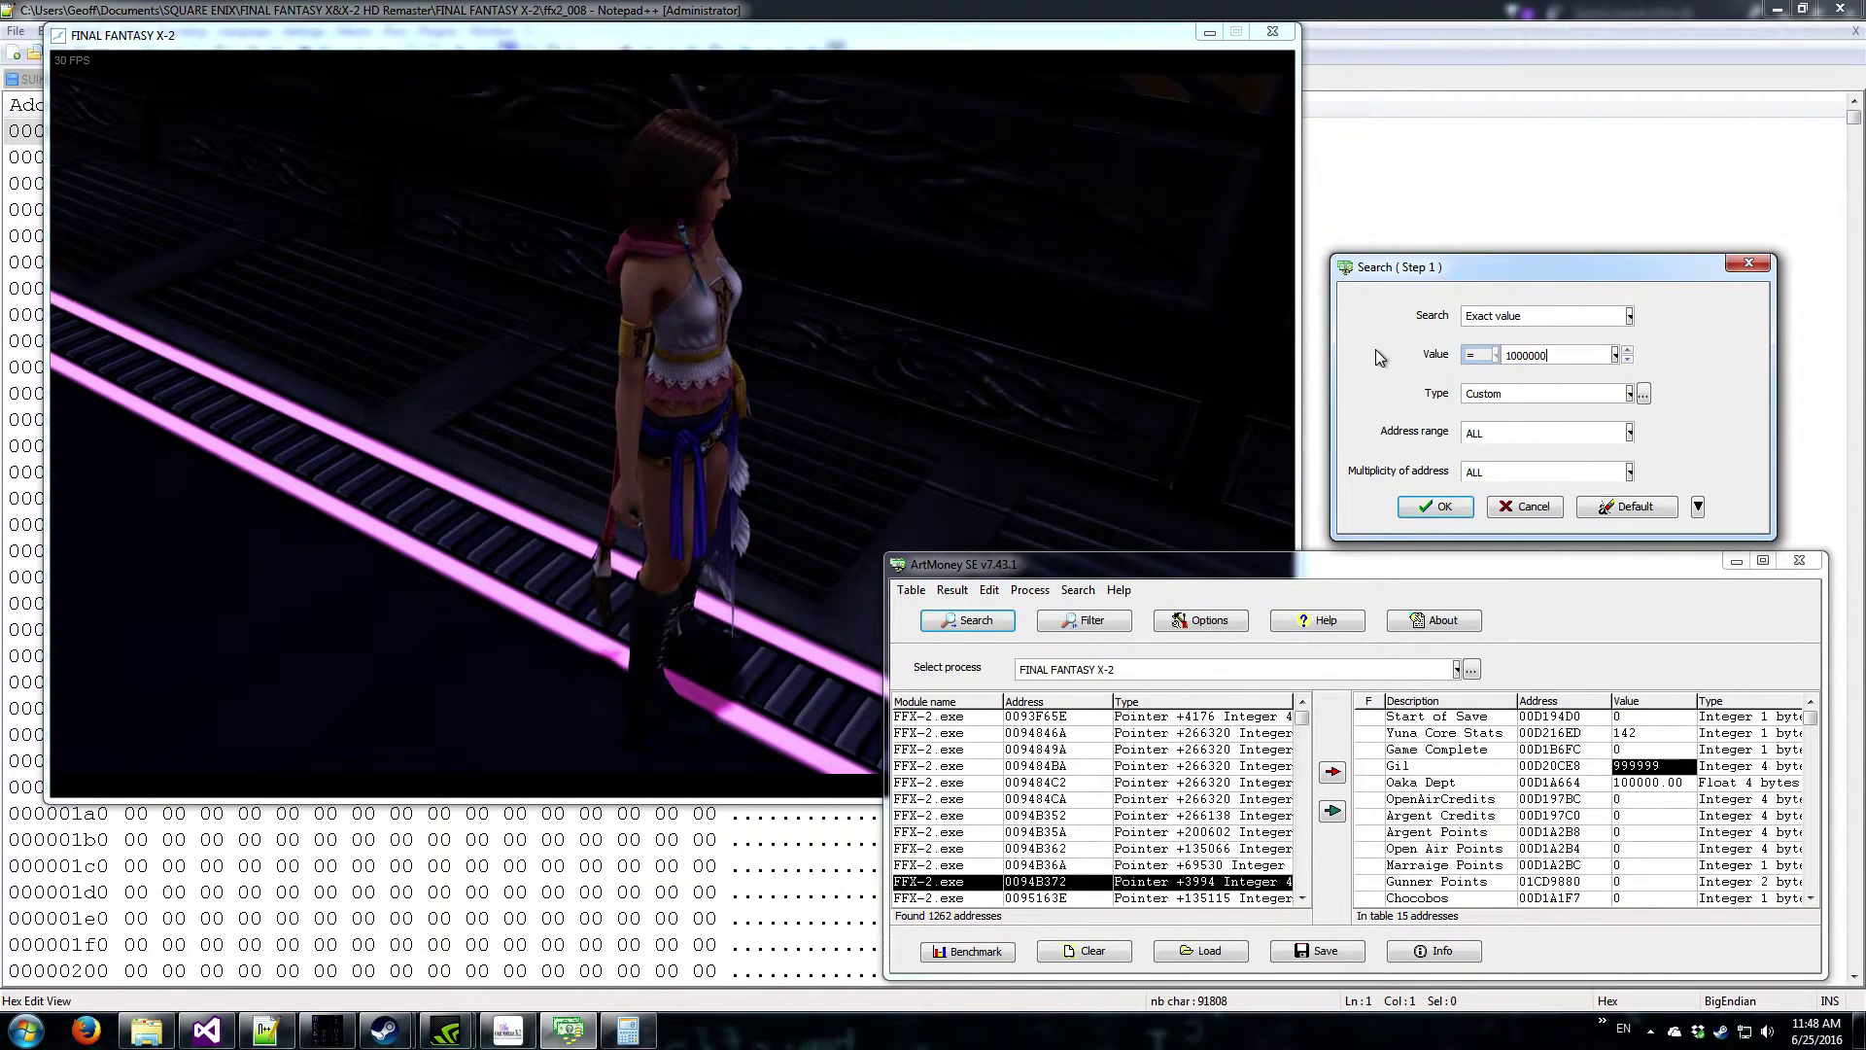
pyautogui.click(1636, 396)
pyautogui.click(1479, 427)
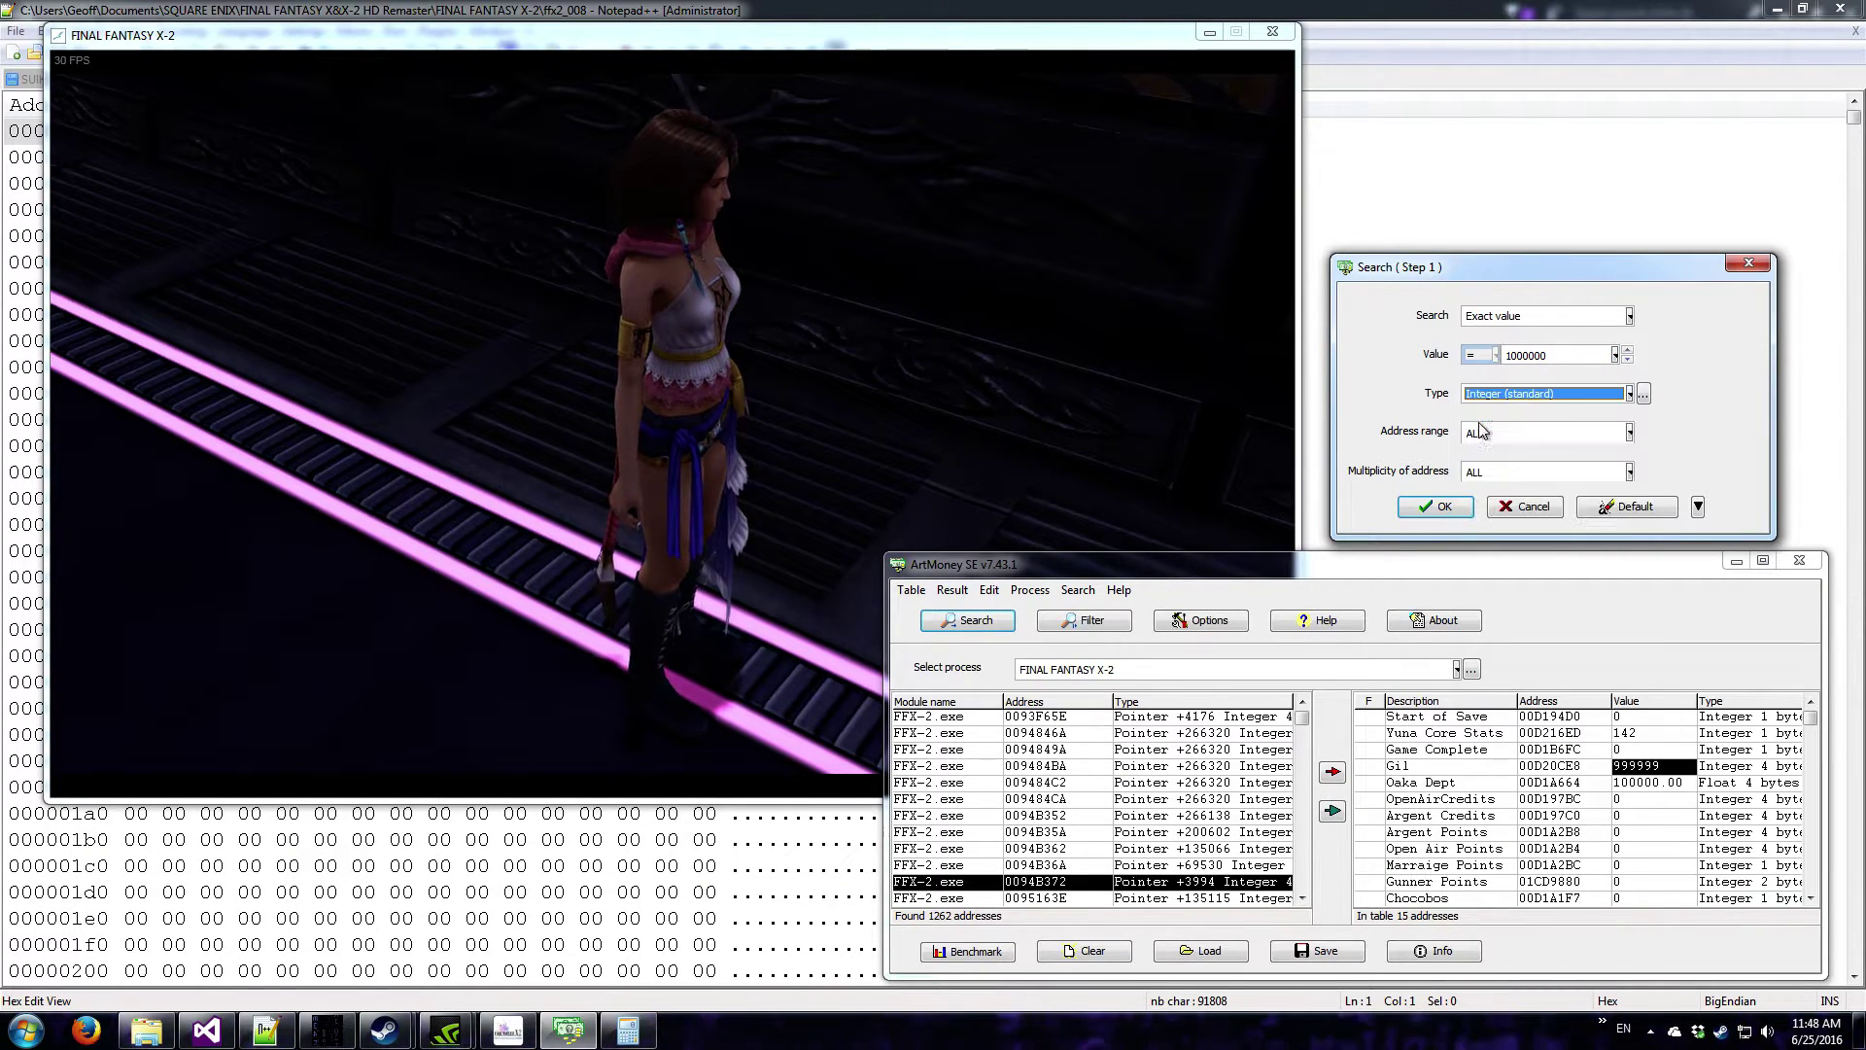
# - Customize the integer sizes searched, including Integer 4 bytes, and run the exact-value search for 1000000
pyautogui.click(1643, 395)
pyautogui.click(789, 564)
pyautogui.click(791, 502)
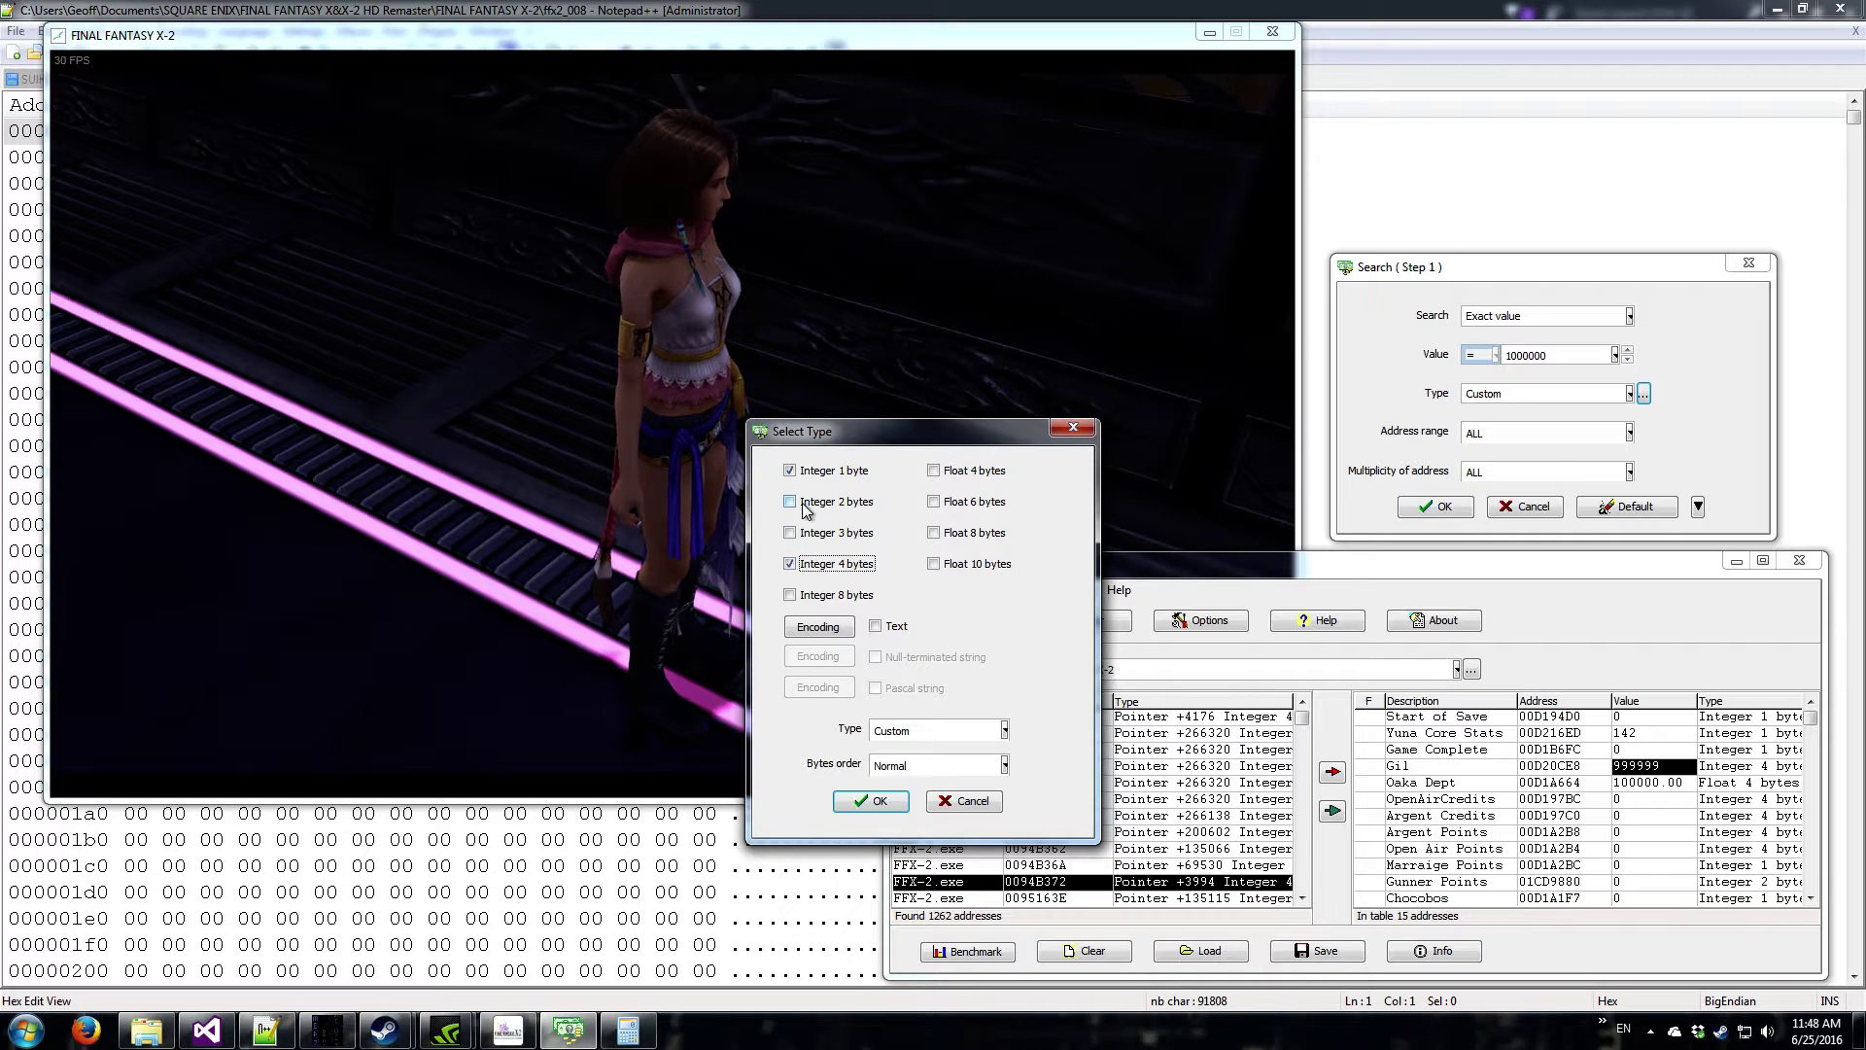
pyautogui.click(894, 807)
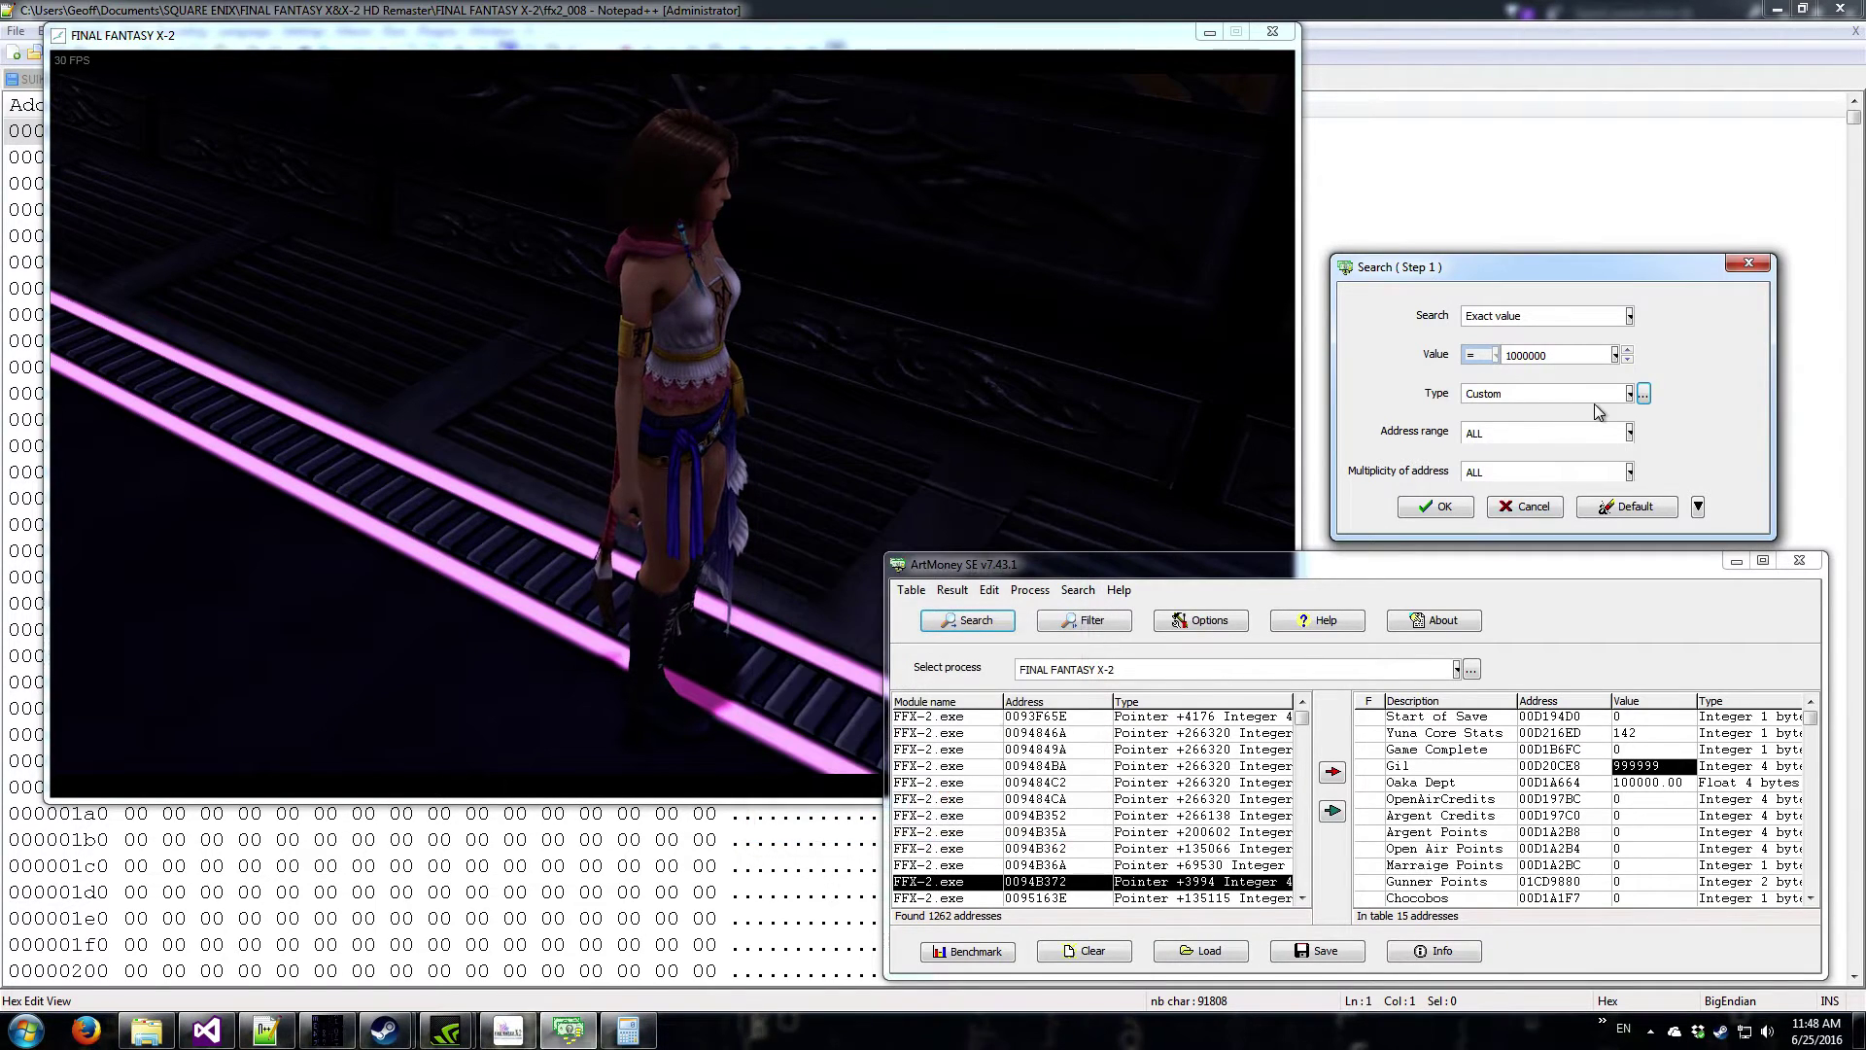
pyautogui.click(1432, 507)
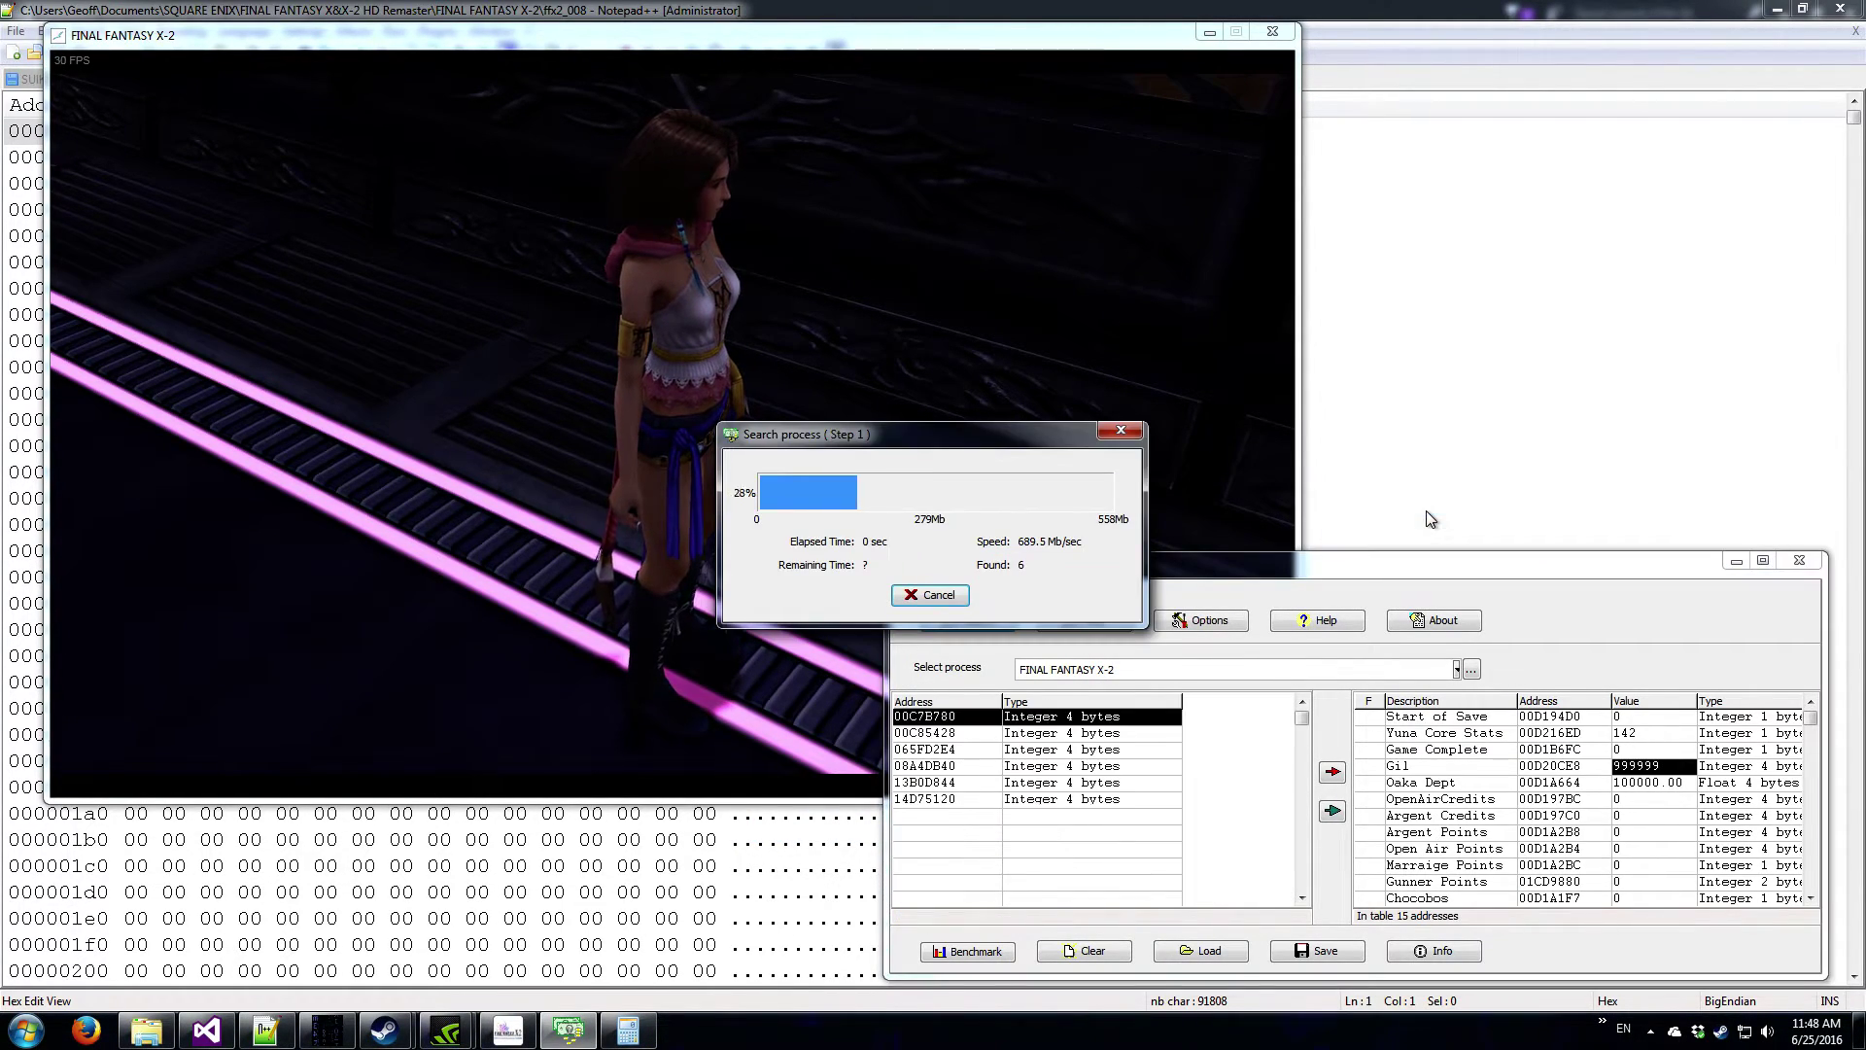
pyautogui.click(939, 597)
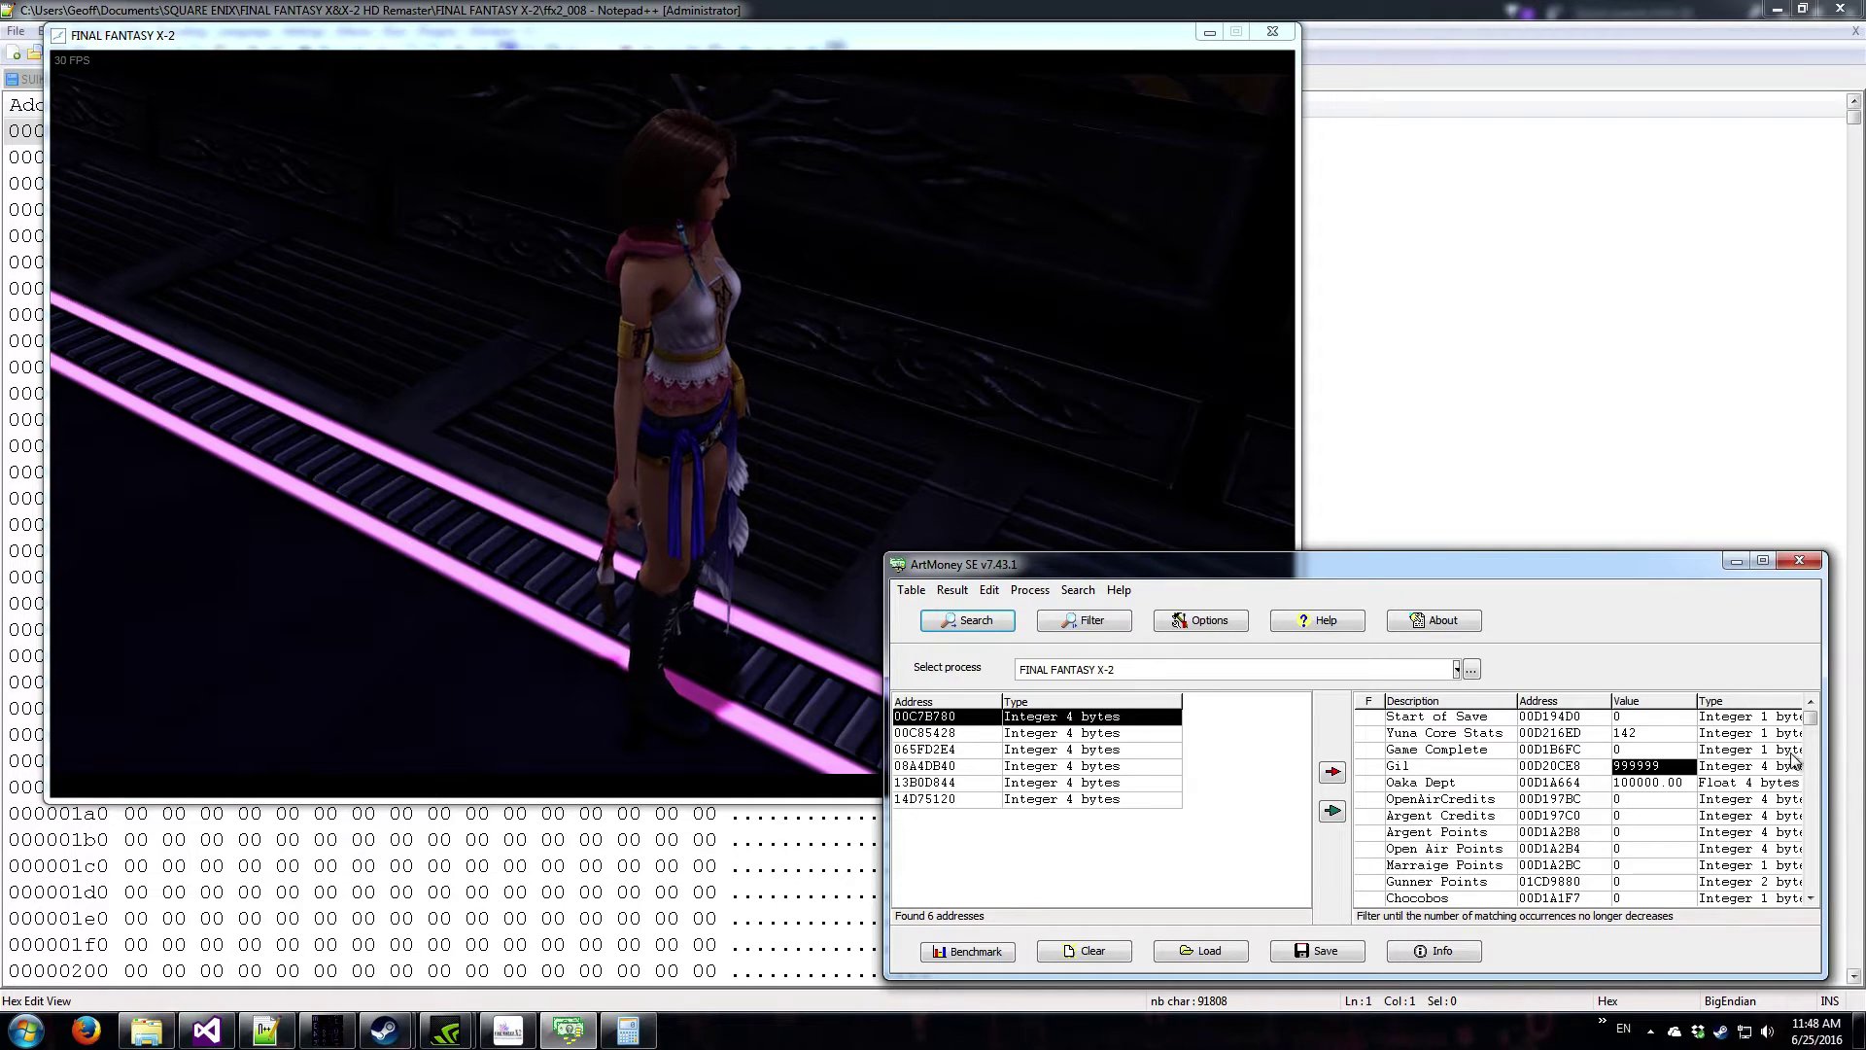
# - Select the Oaka Dept value in the table, then switch to Final Fantasy X-2 and travel from the Celsius cabin to the Deck
pyautogui.press('Down')
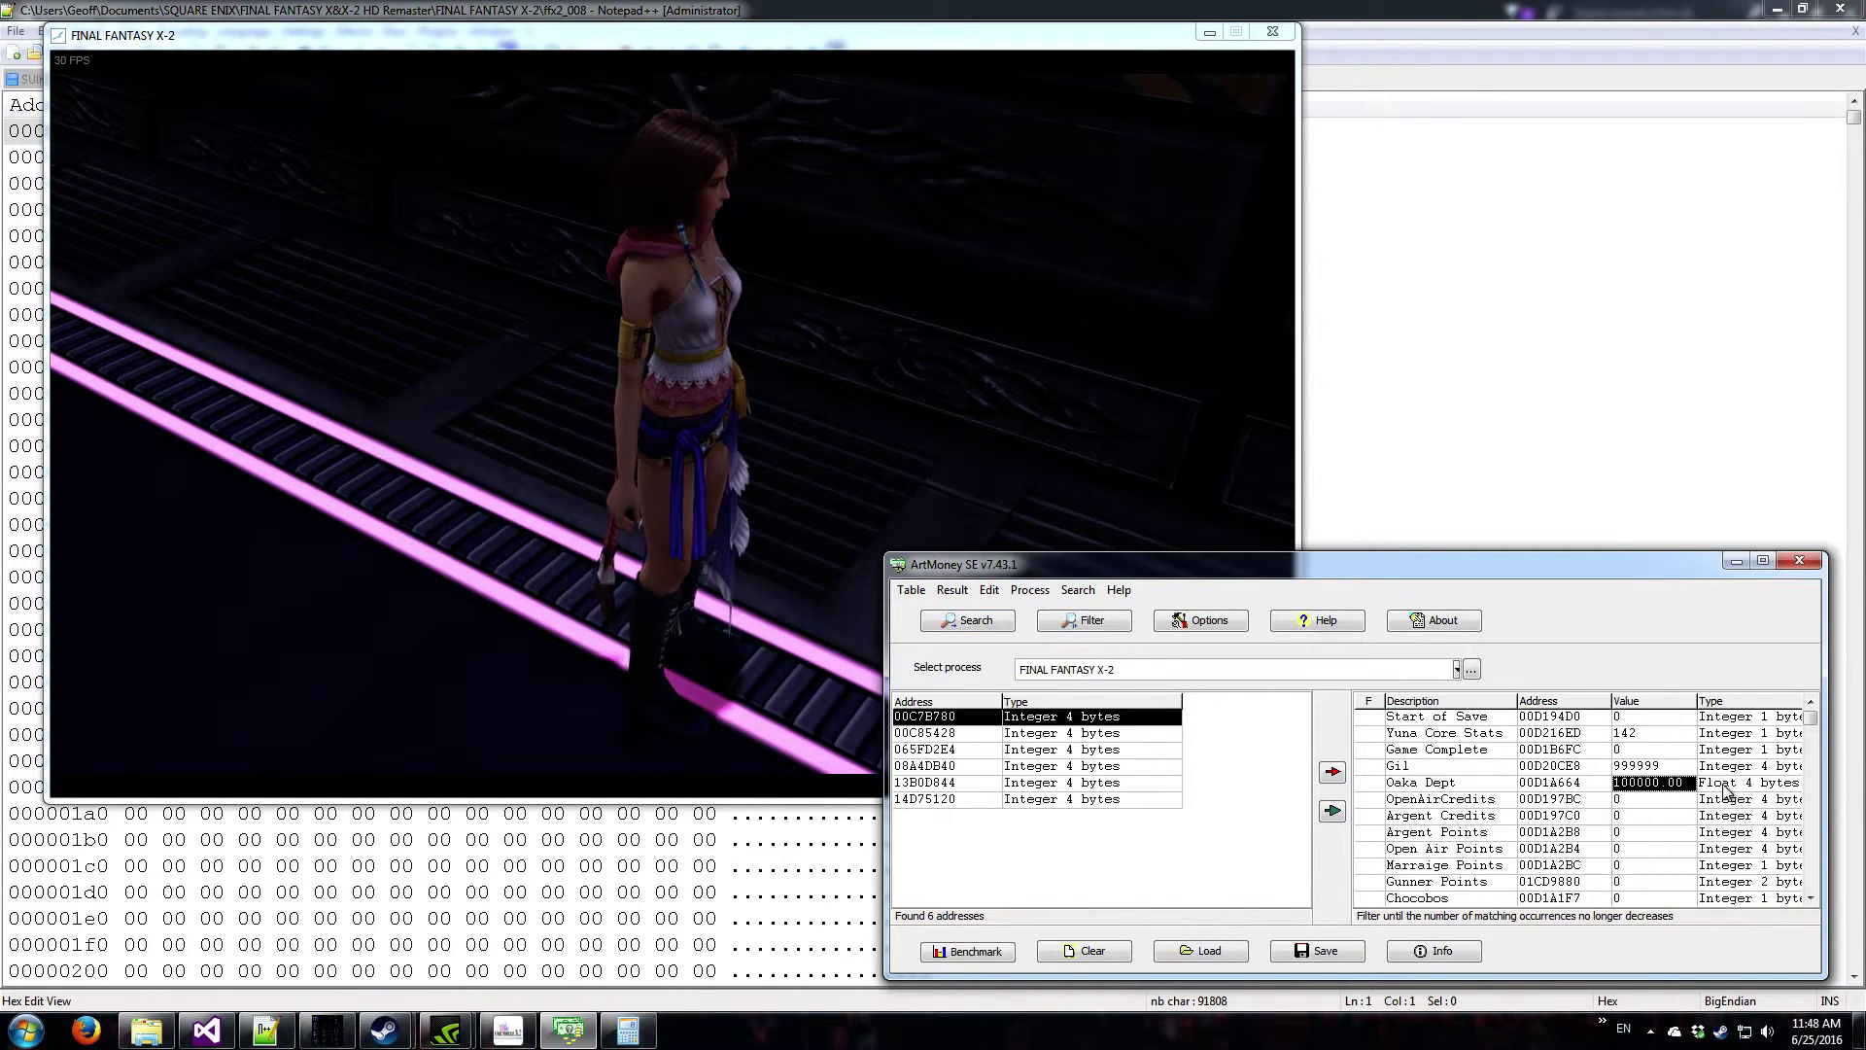
pyautogui.click(1231, 447)
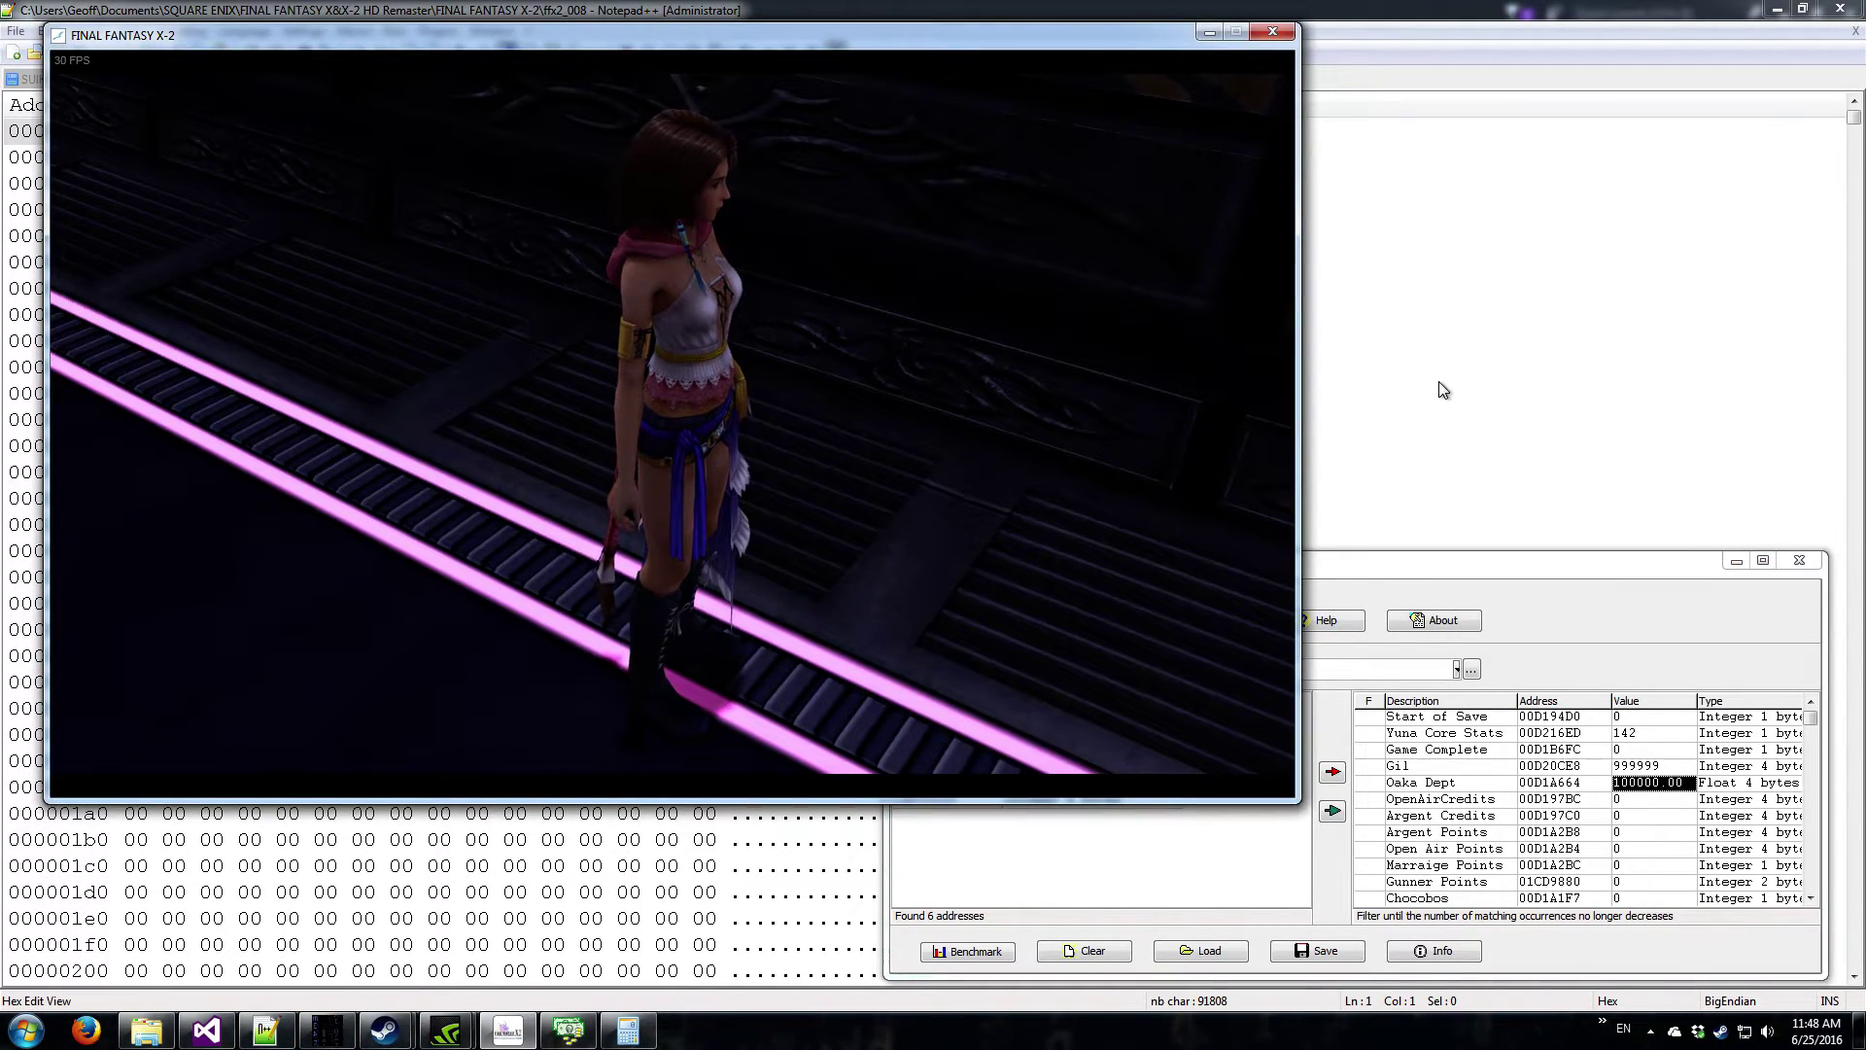
pyautogui.press('w')
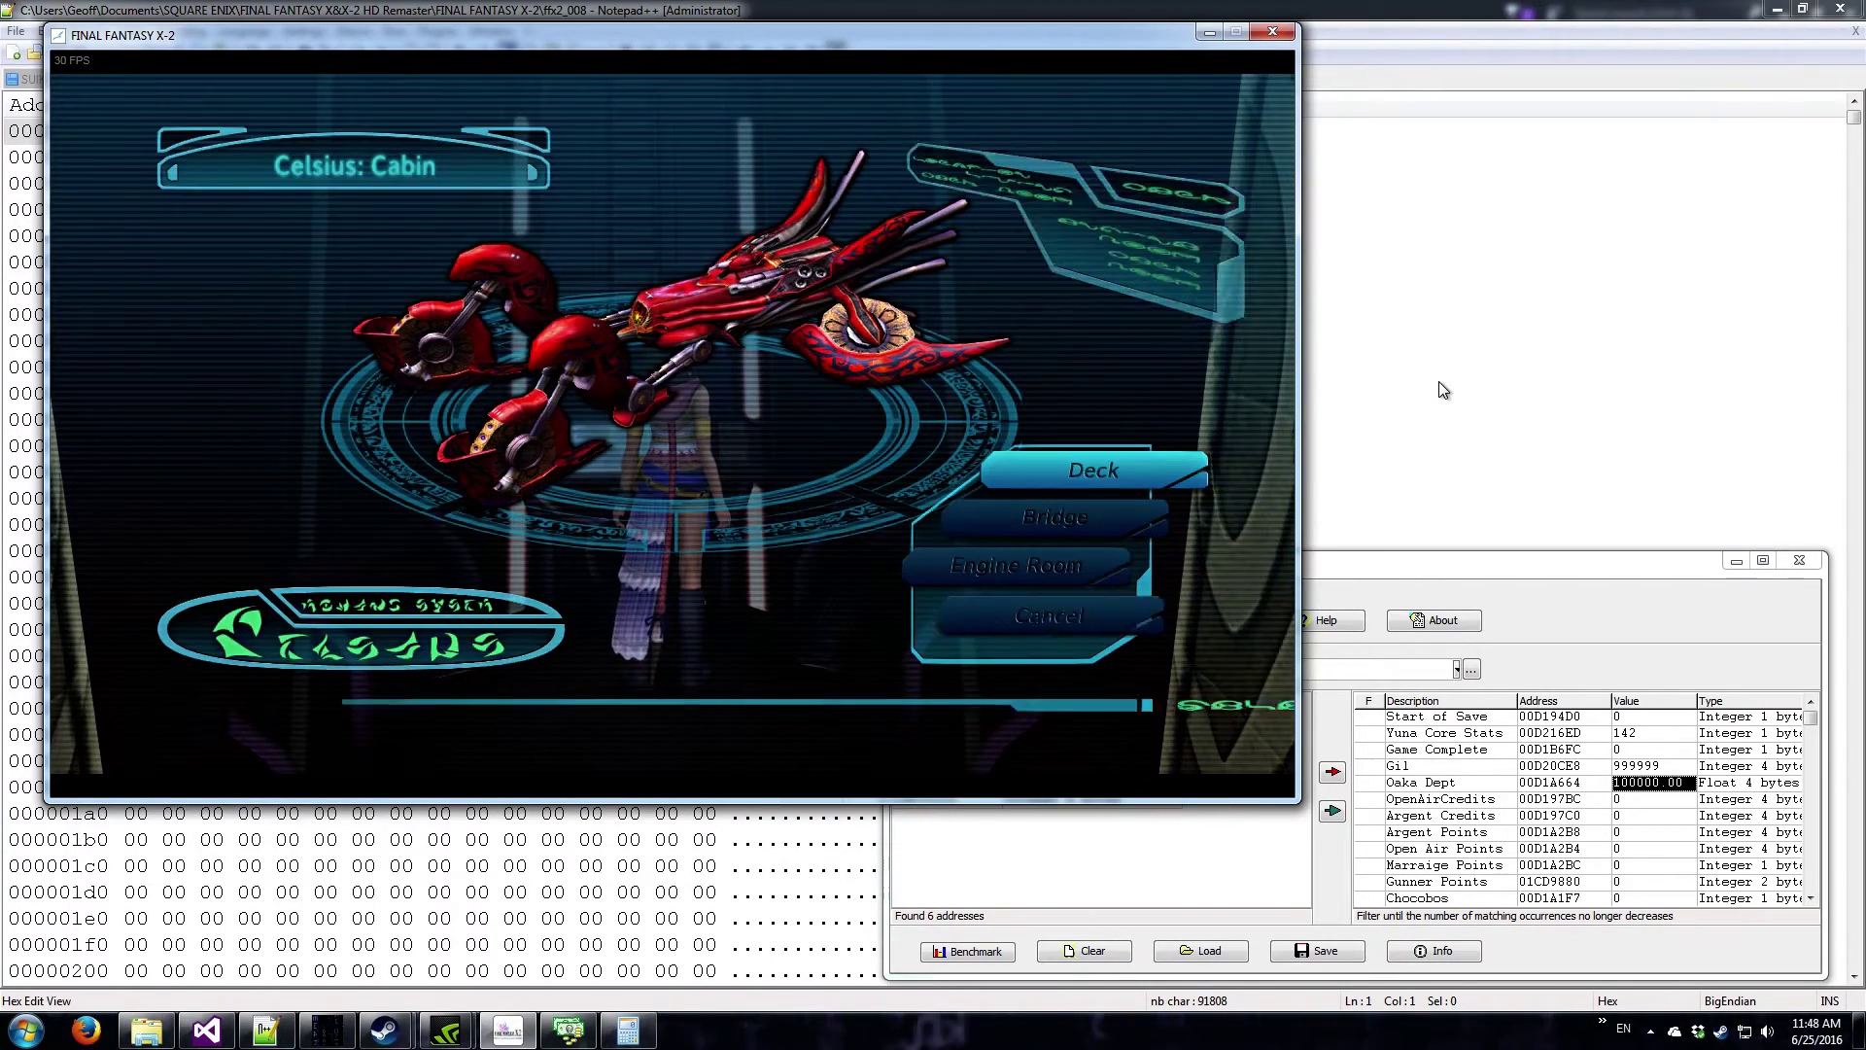
pyautogui.press('Return')
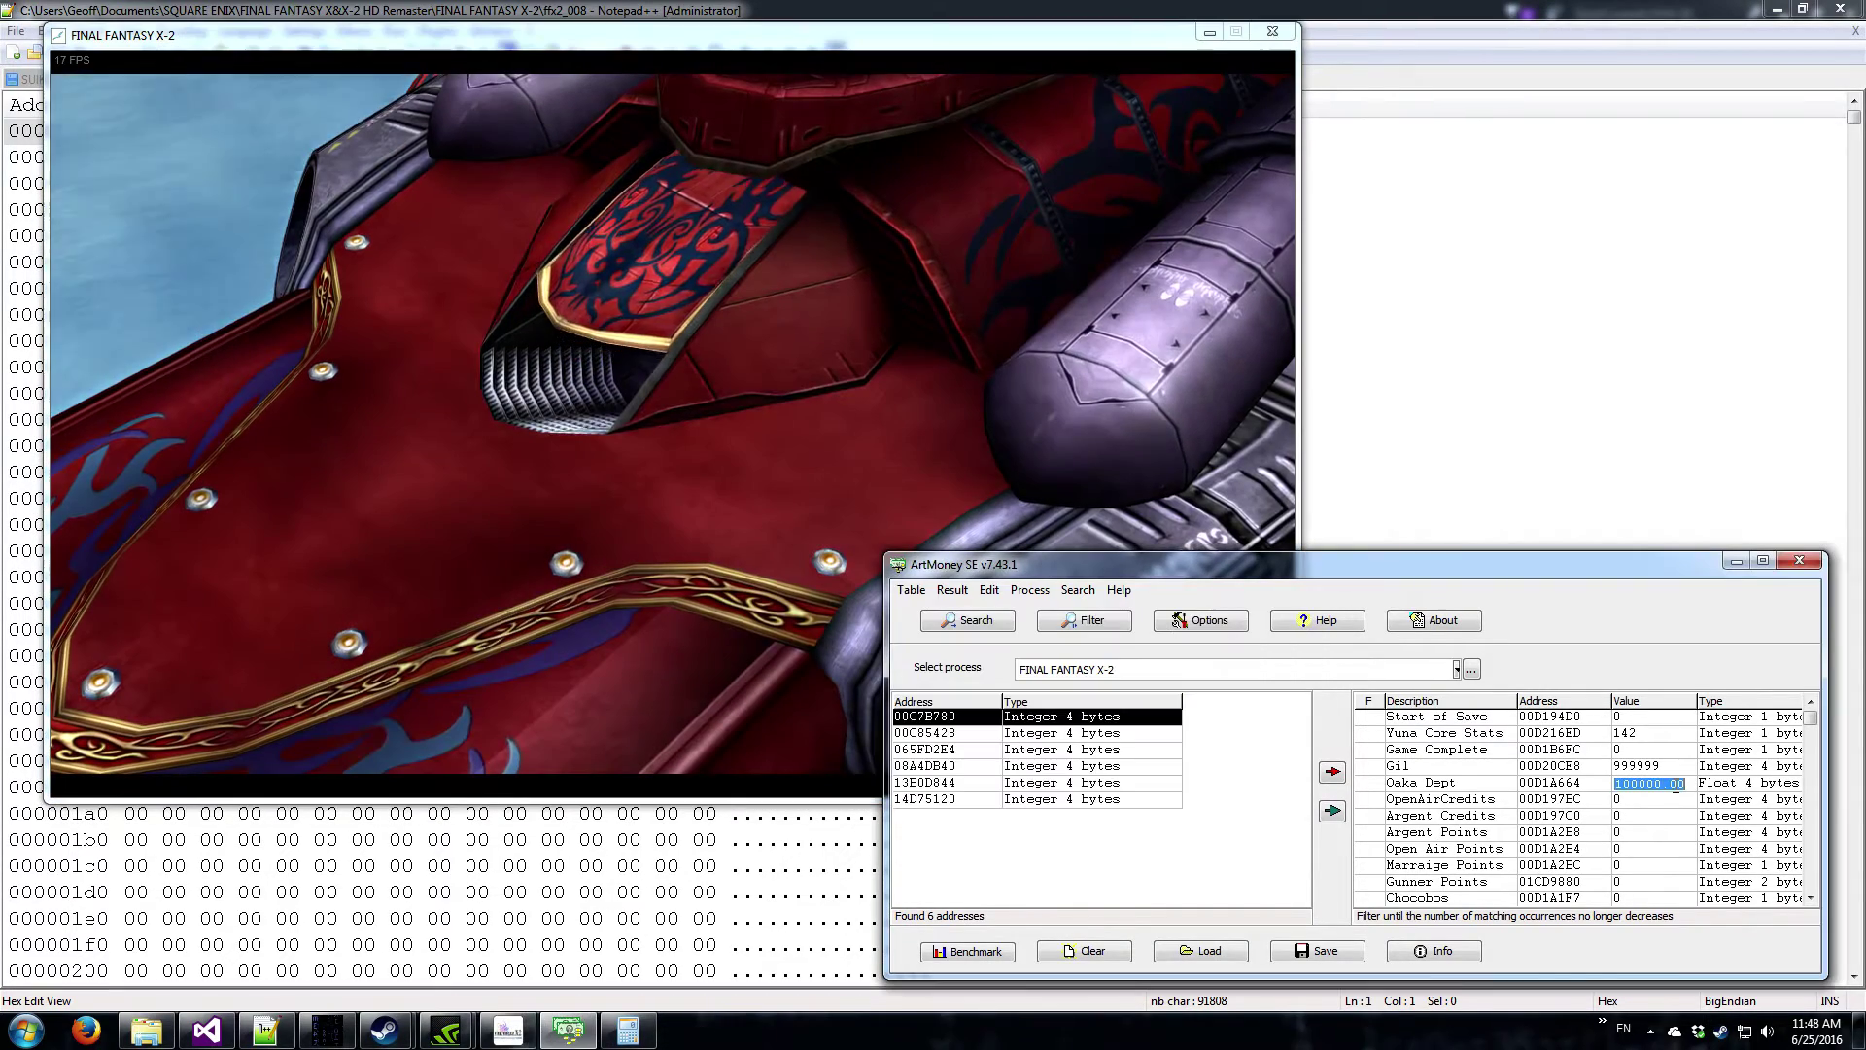
# - Revisit the deck scene in the game, then select Oaka Dept's value in ArtMoney, inspect its address details and cancel
pyautogui.click(1045, 413)
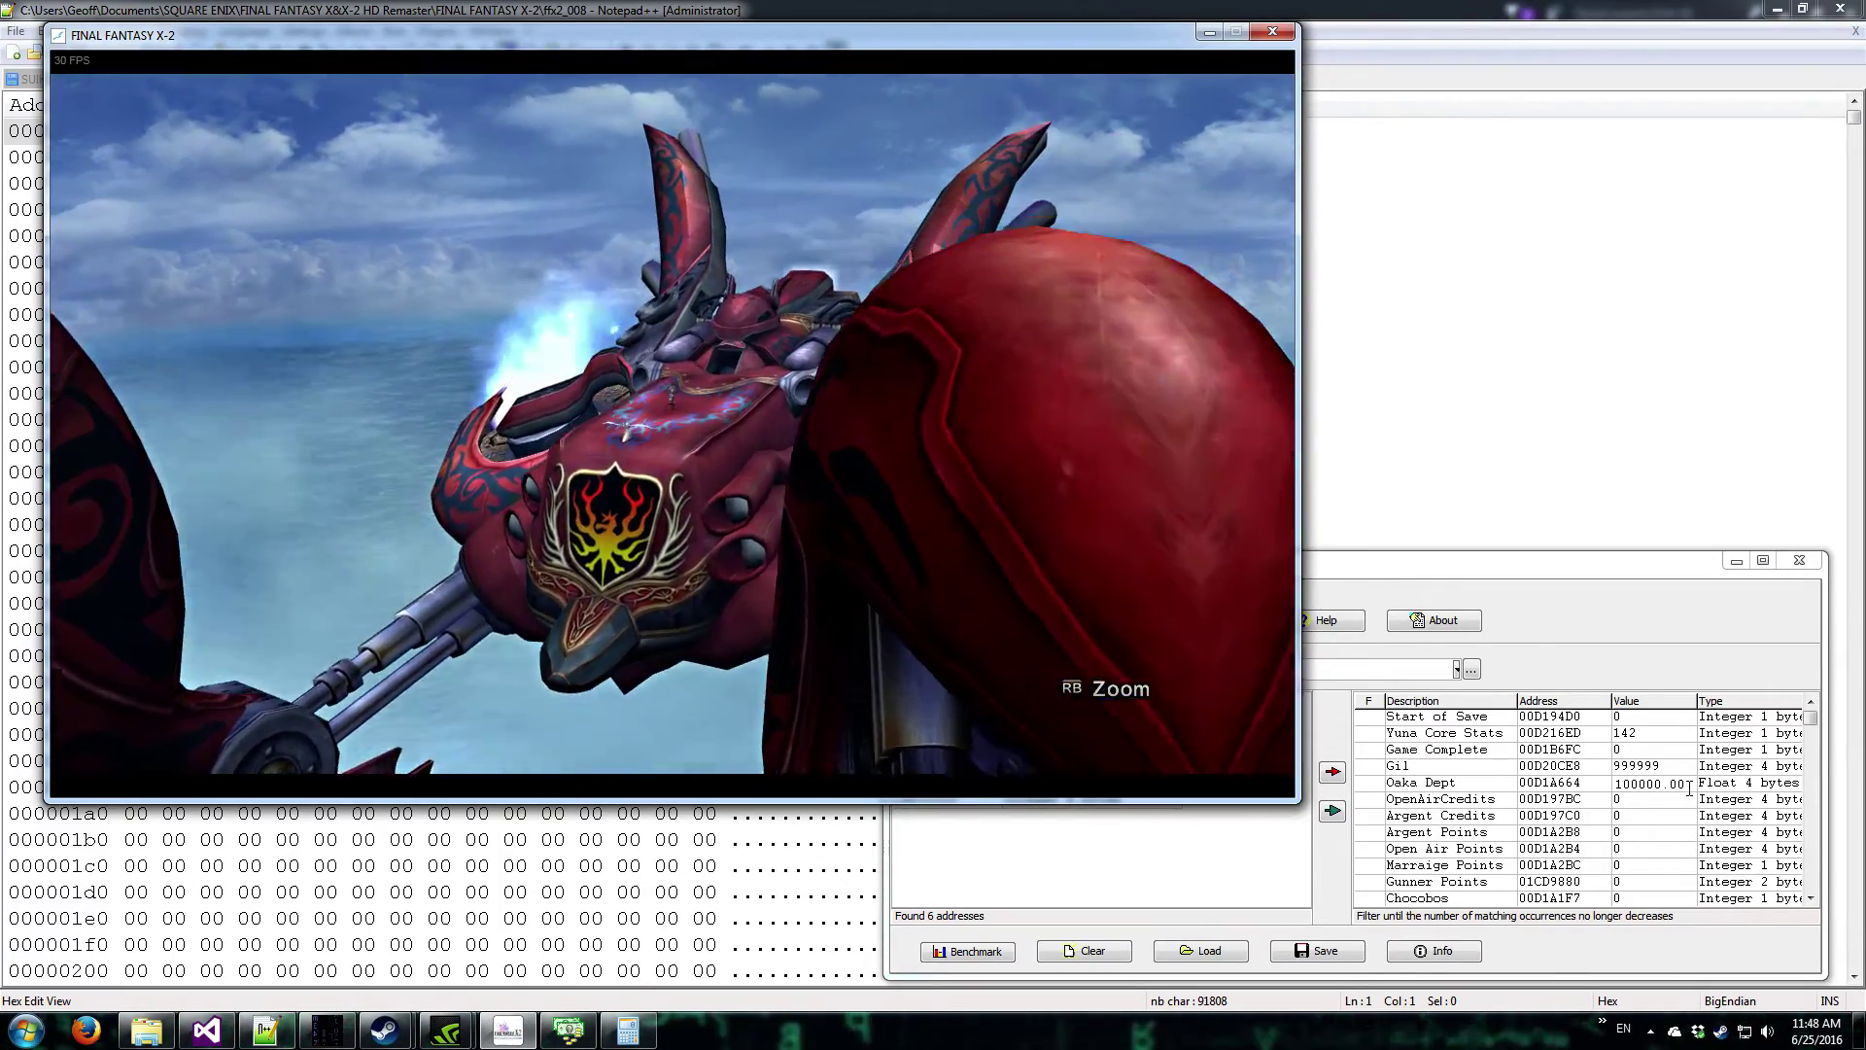
pyautogui.click(1690, 786)
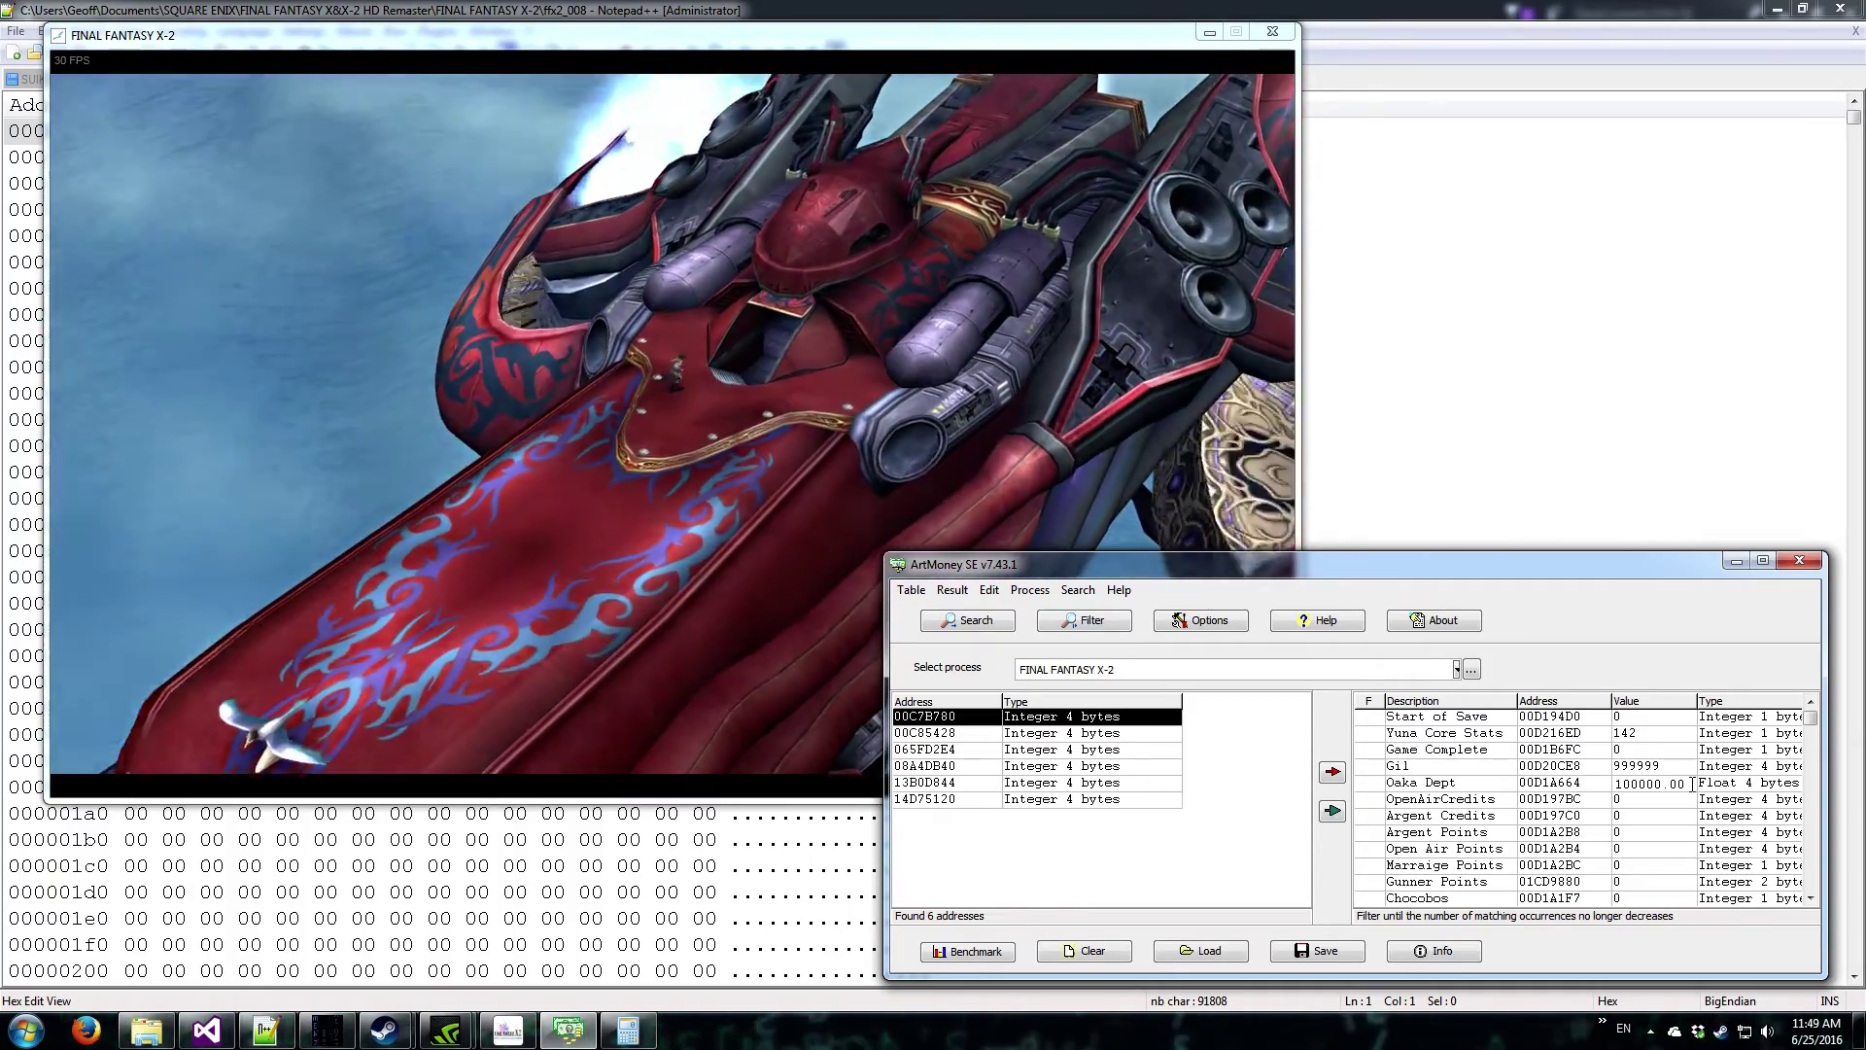
pyautogui.doubleClick(1653, 784)
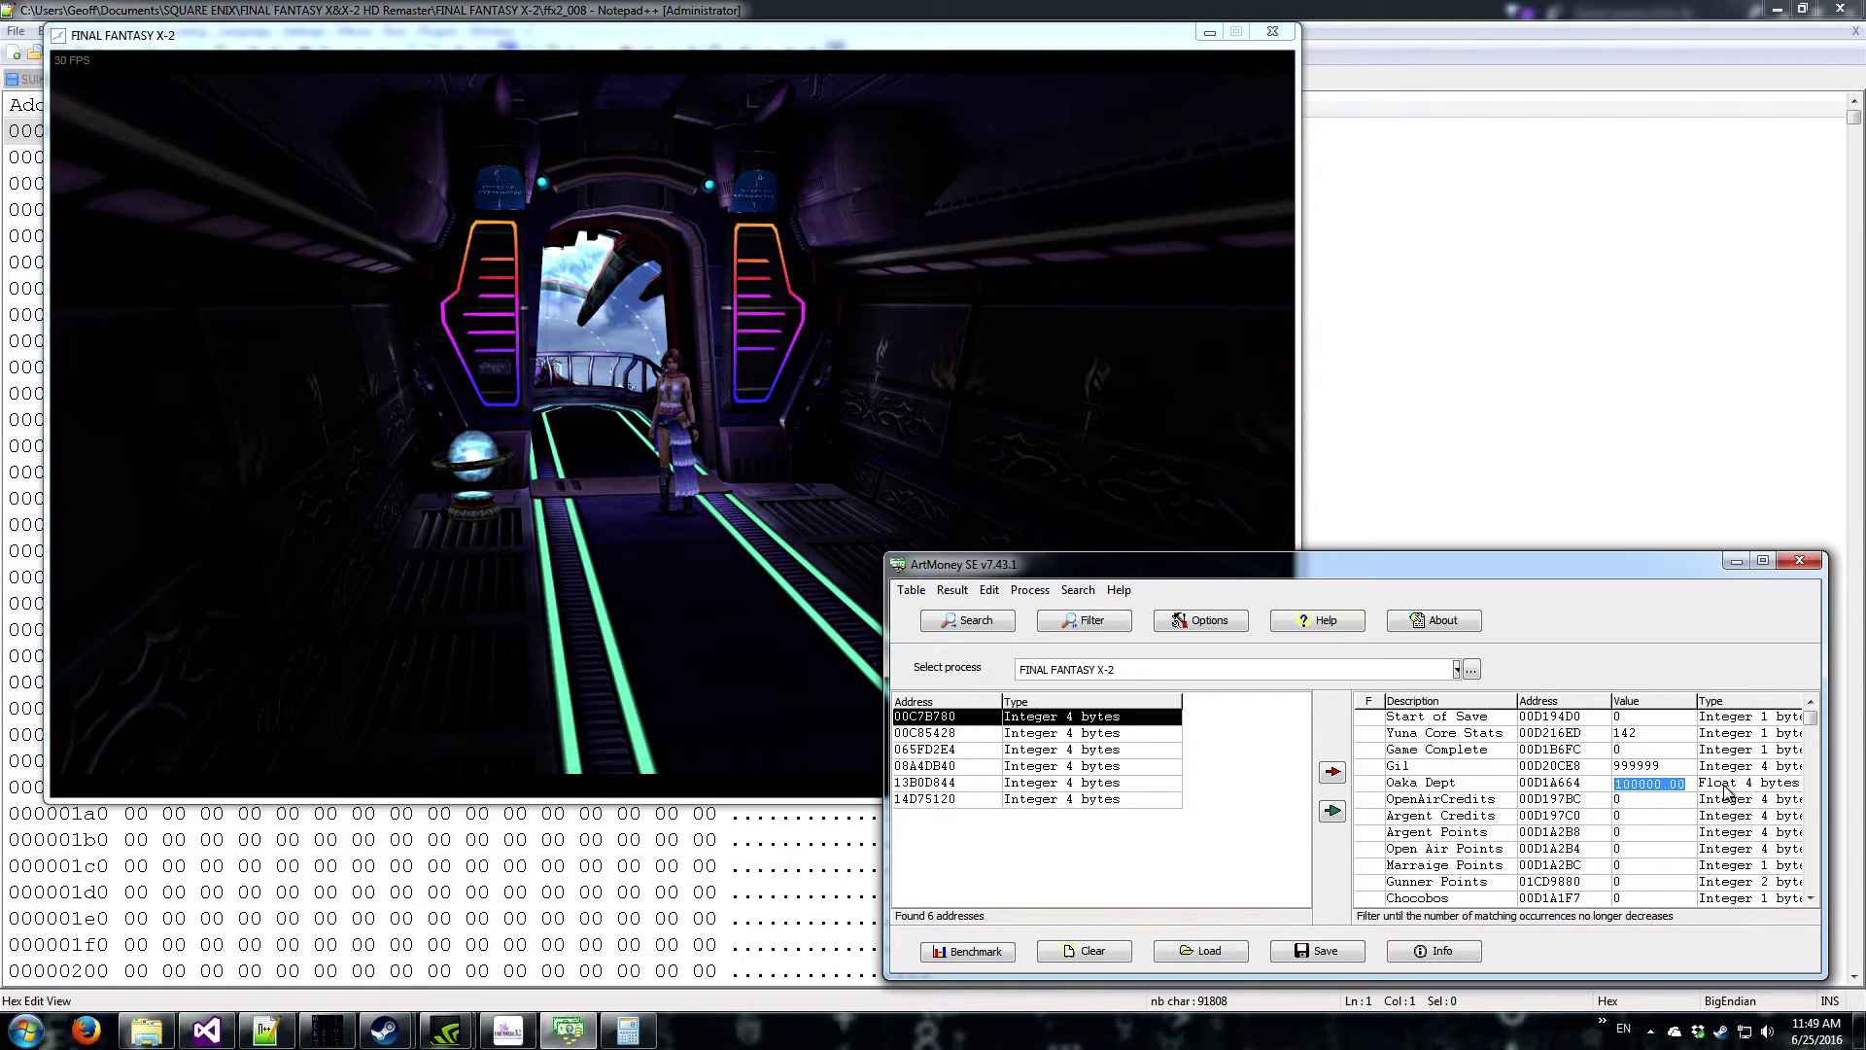
pyautogui.doubleClick(1725, 792)
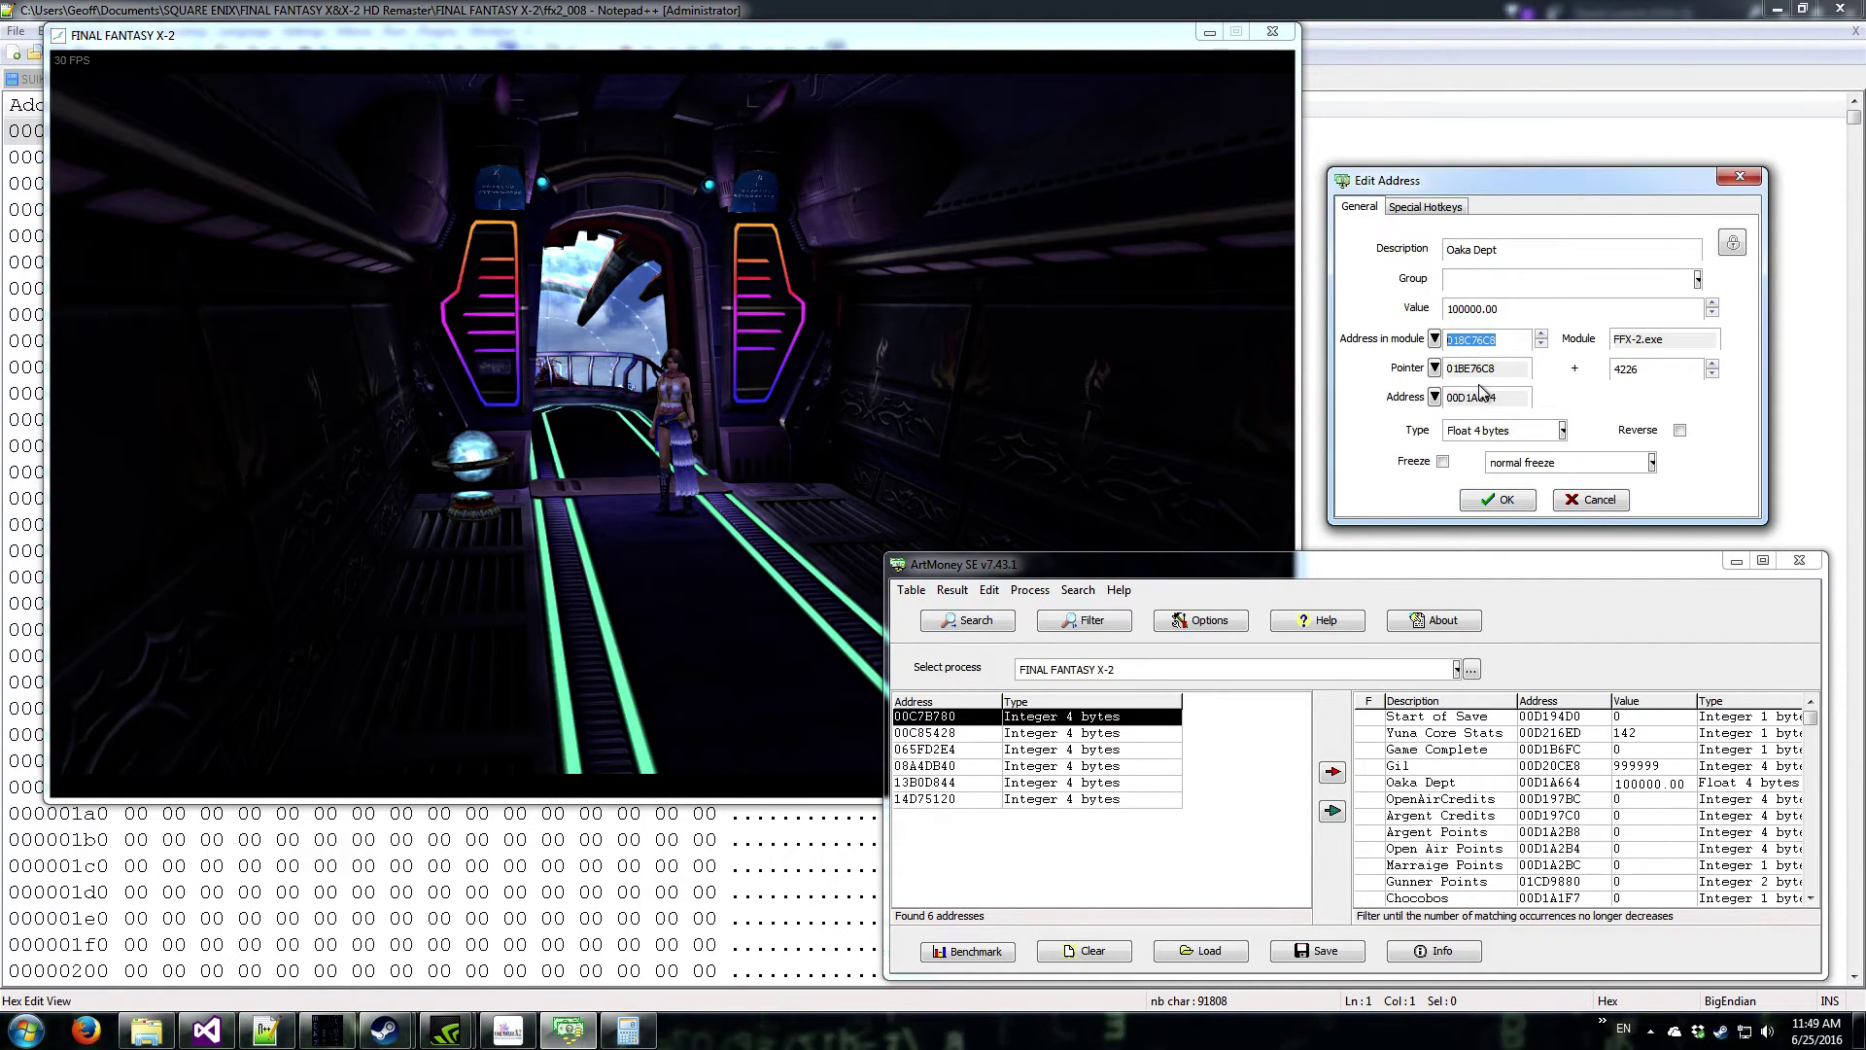
pyautogui.click(1594, 499)
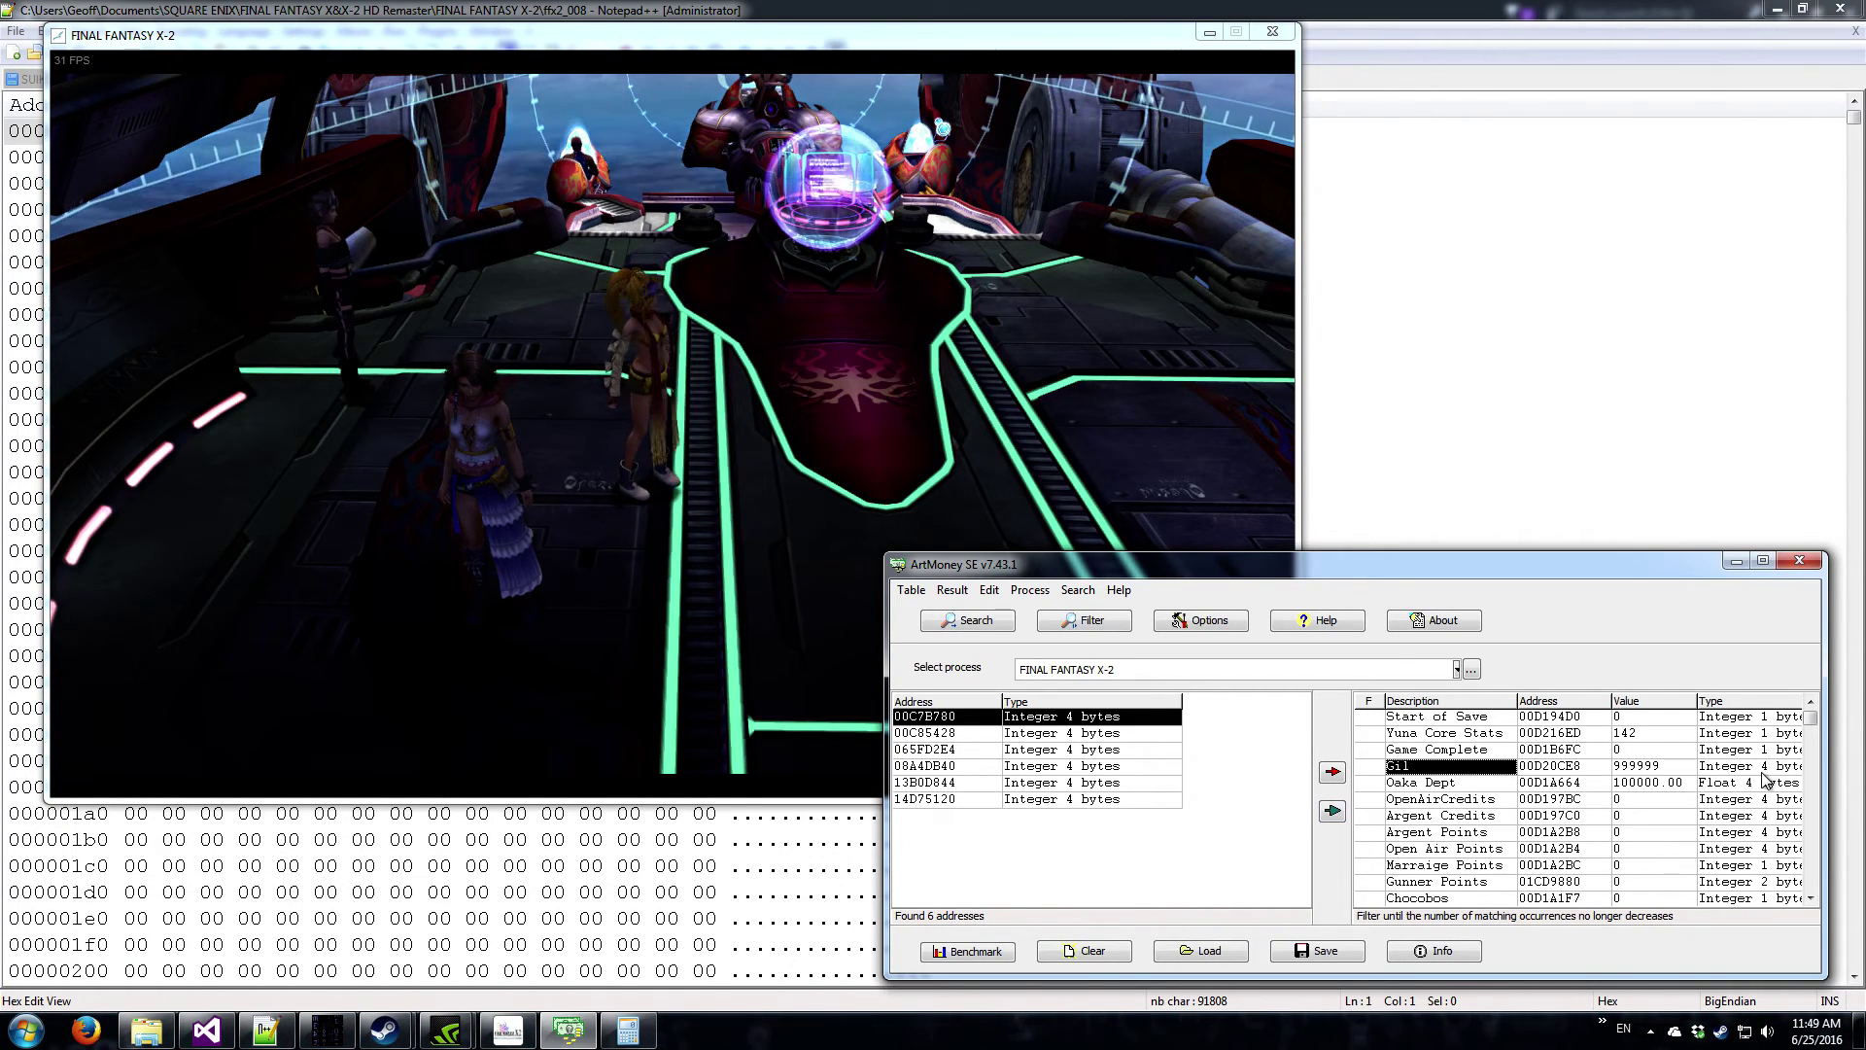
# - Open the Start of Save entry's address details and highlight its address in module
pyautogui.press('Home')
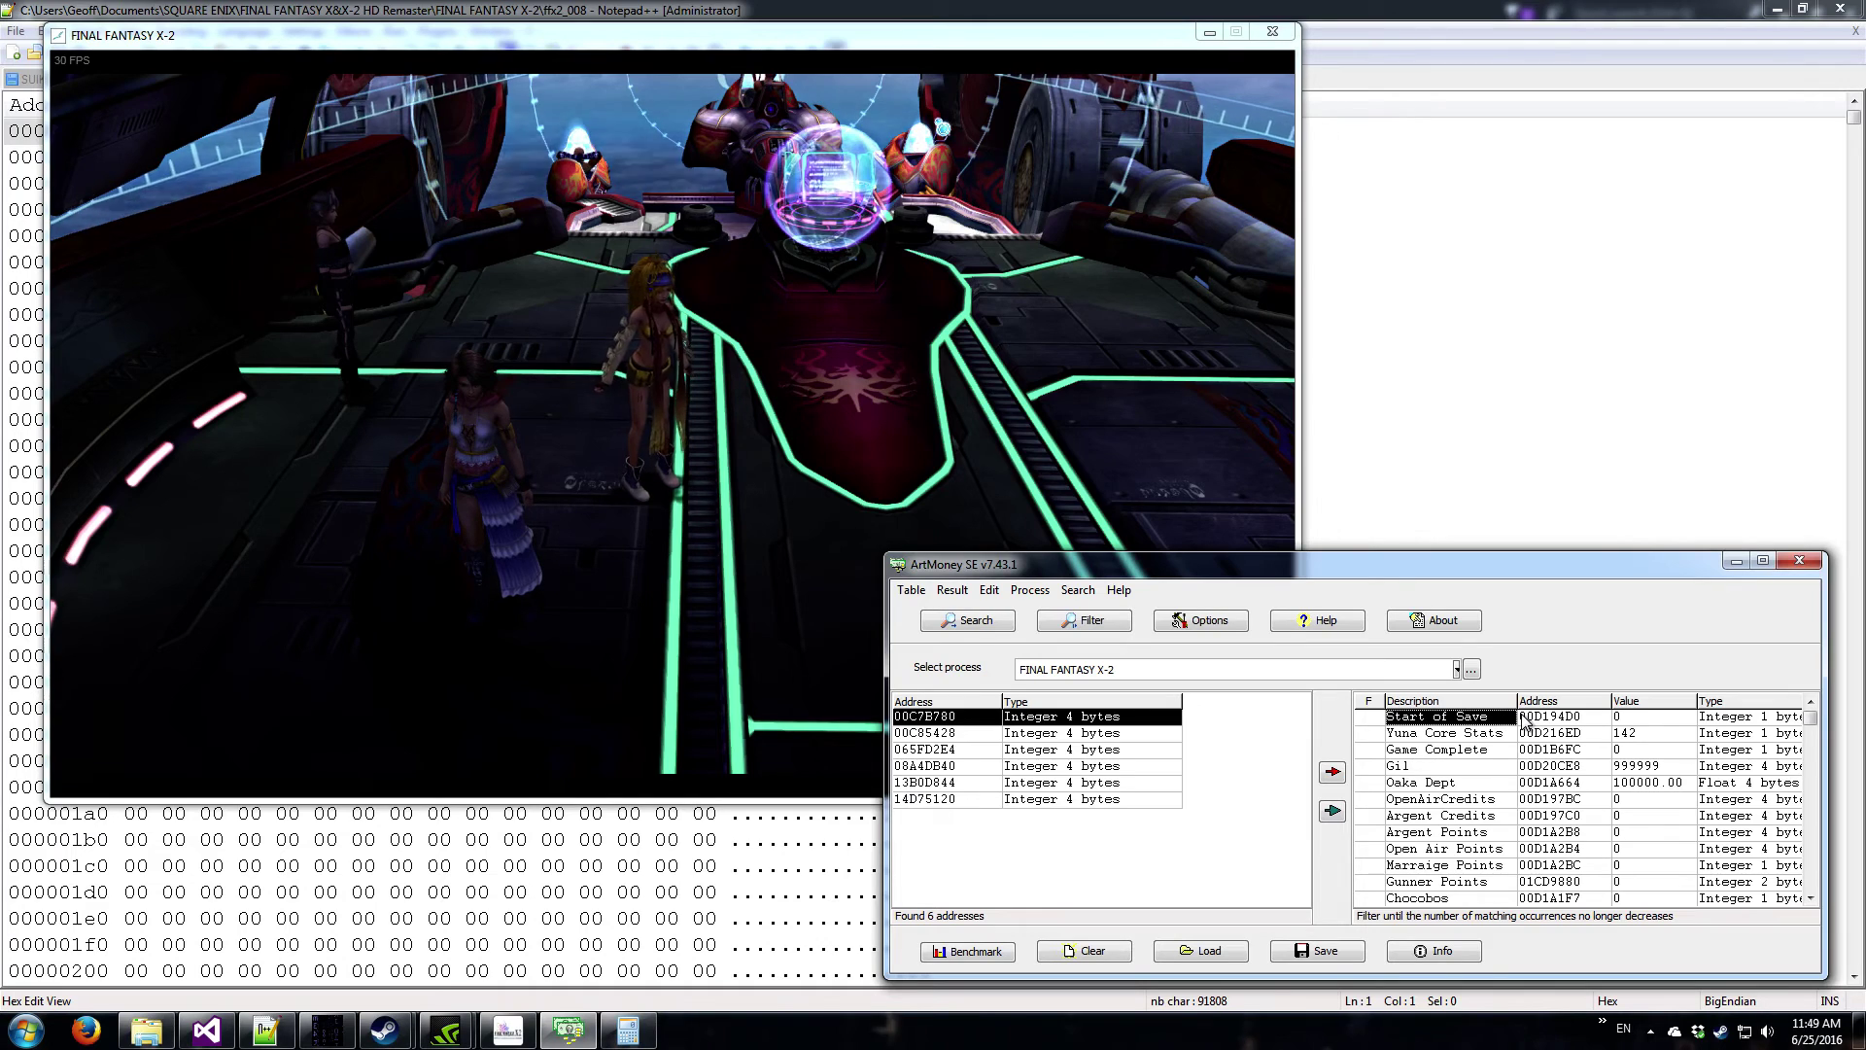
pyautogui.doubleClick(1736, 719)
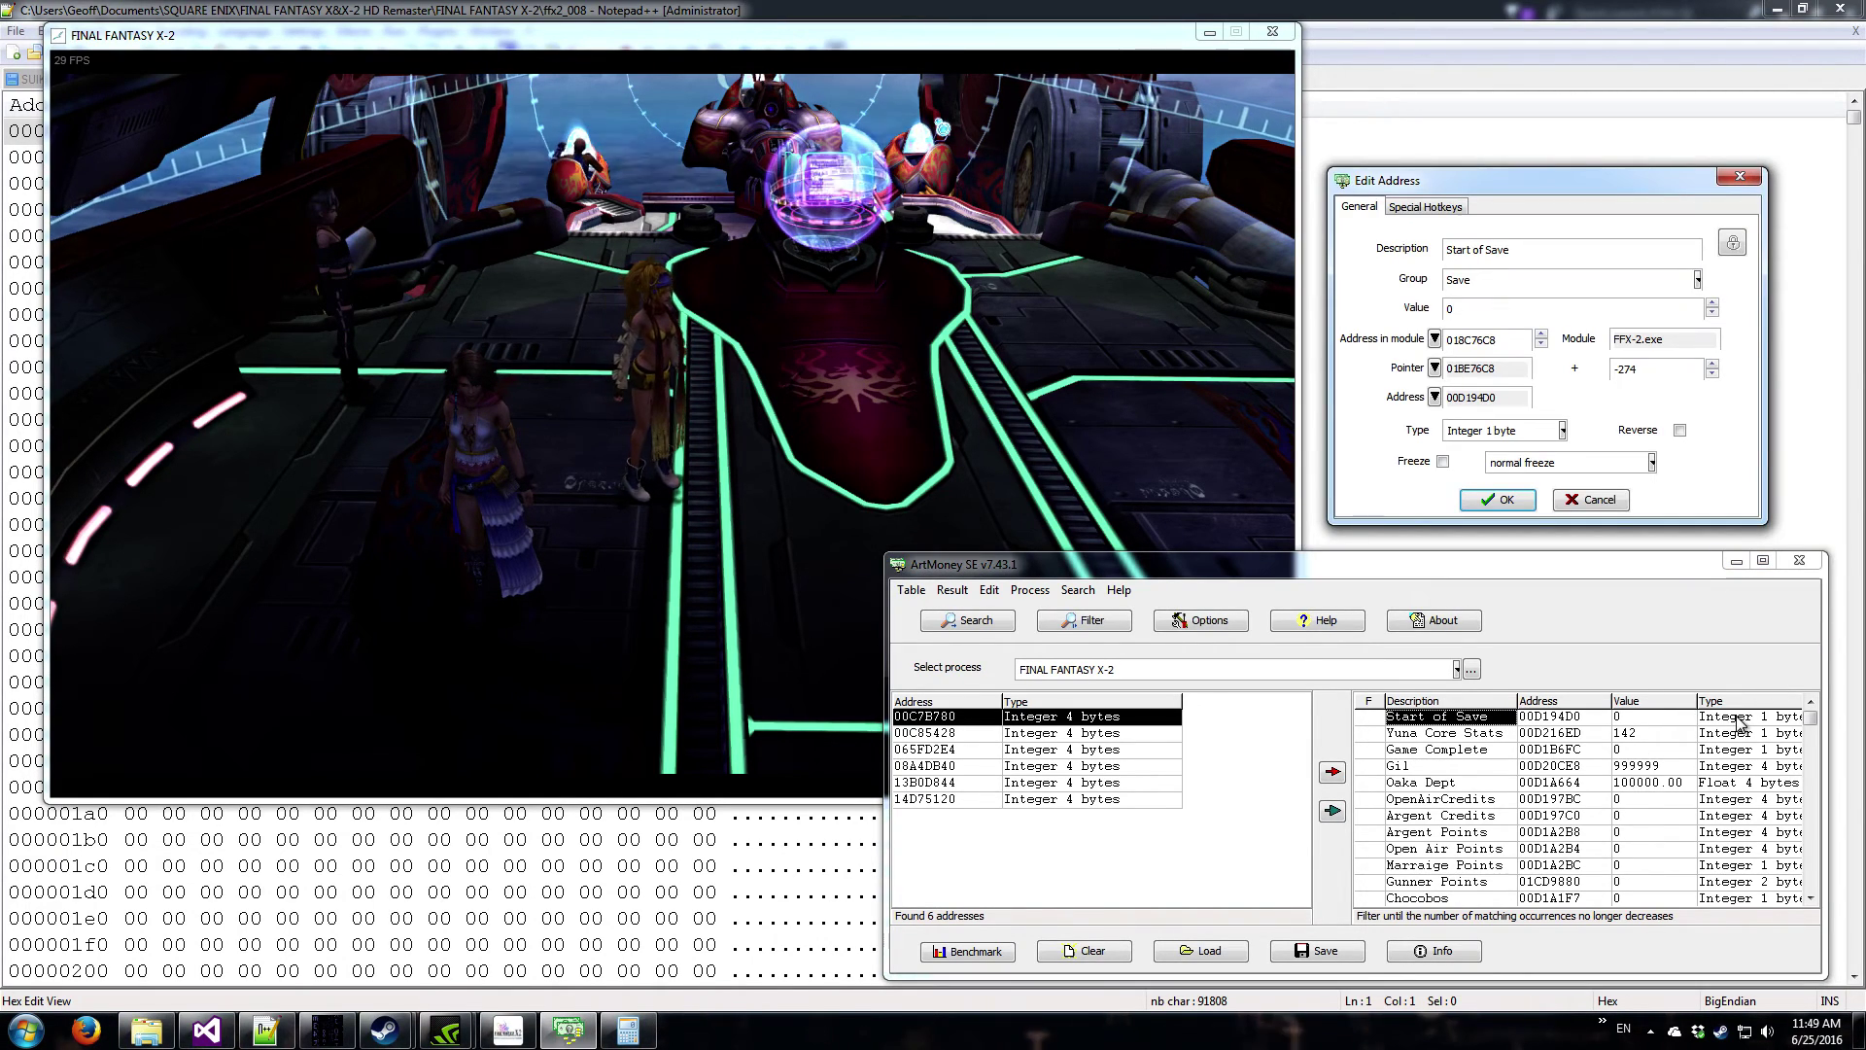
pyautogui.moveTo(1491, 339); pyautogui.dragTo(1445, 340)
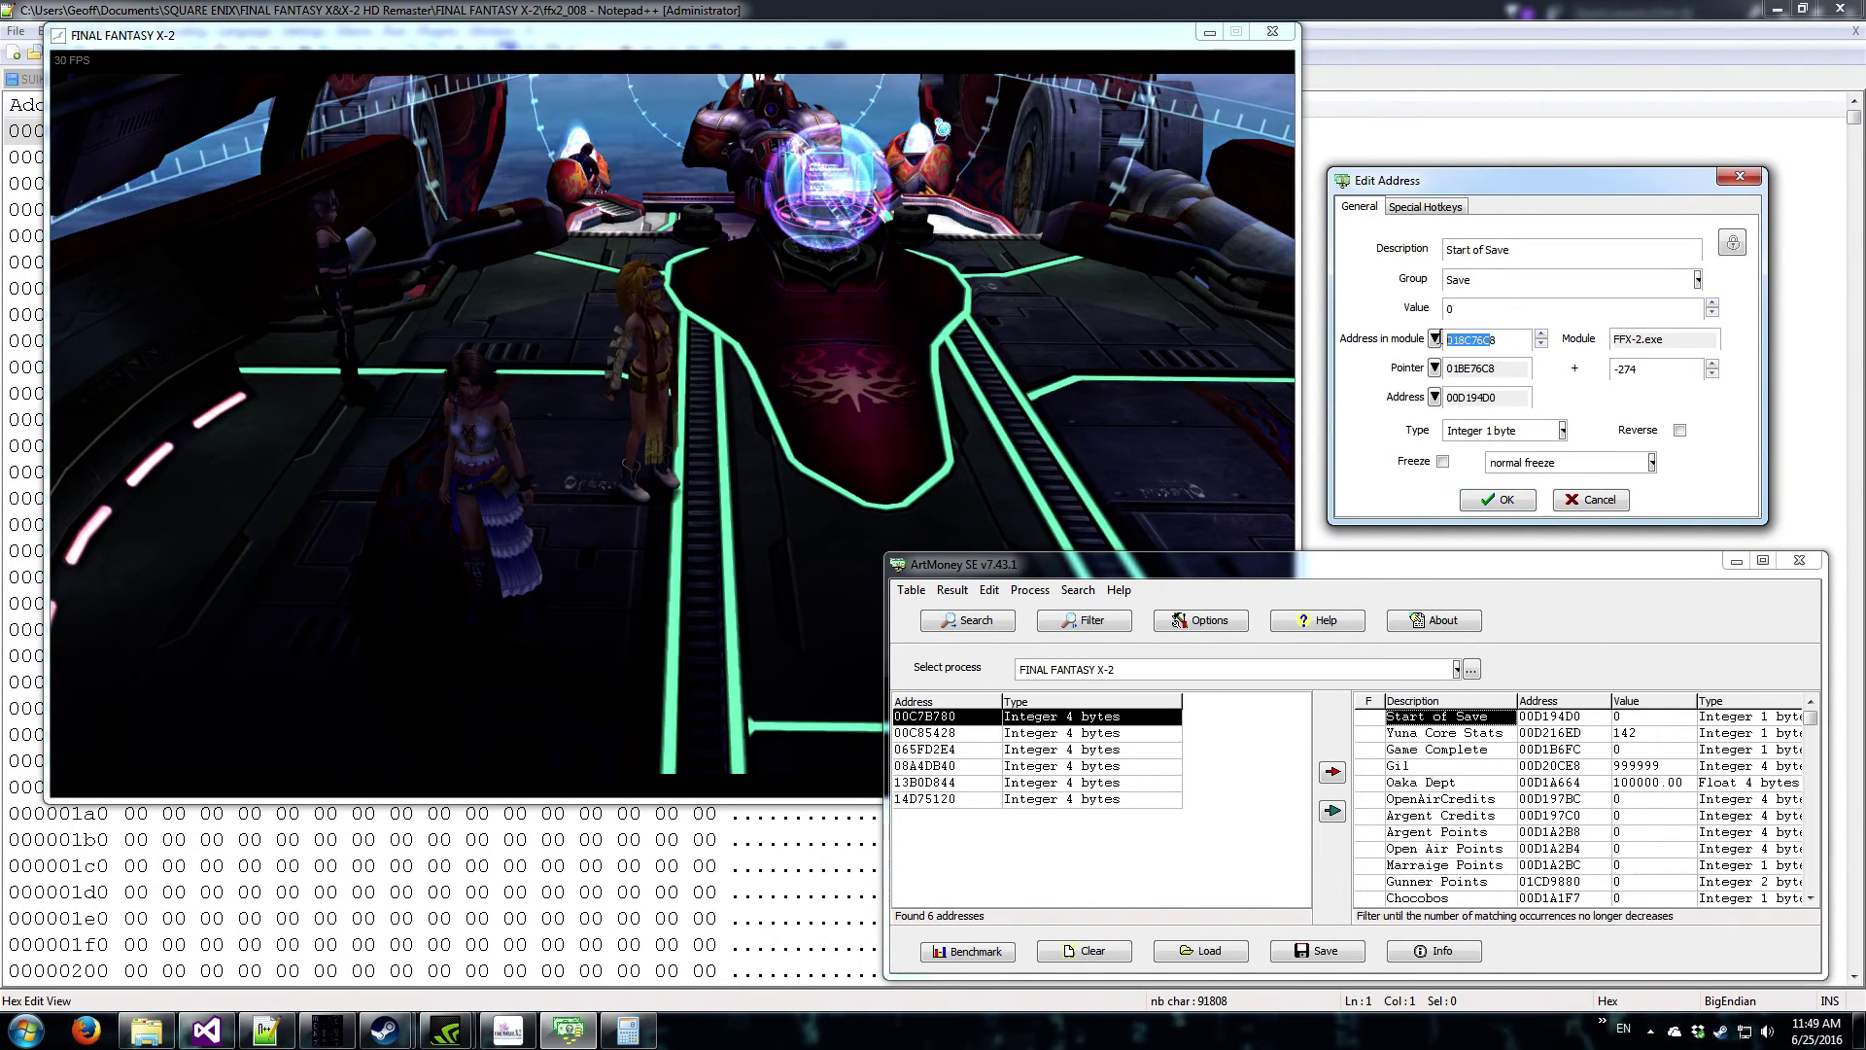